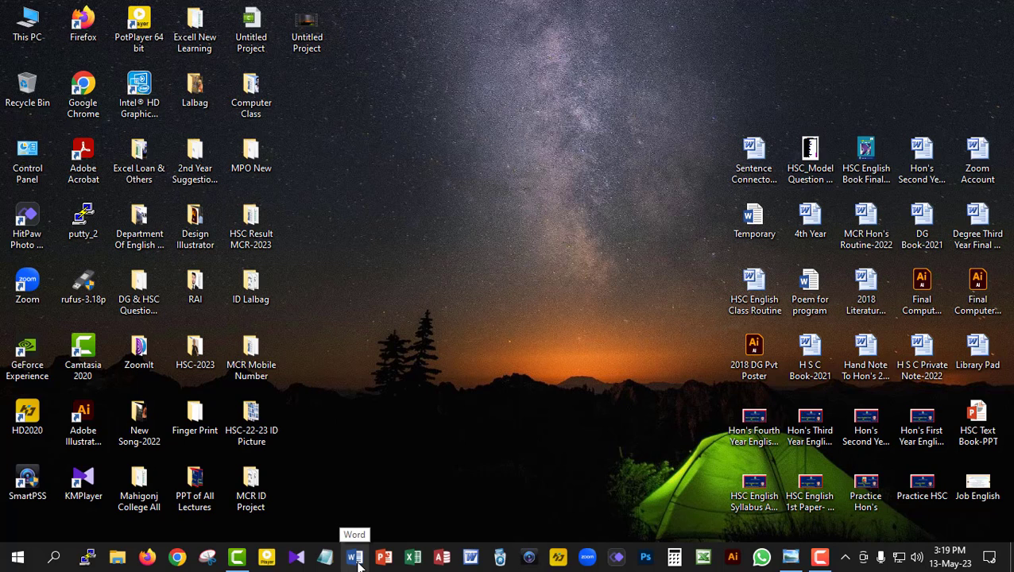
Open Word with a new blank document
left_click(355, 557)
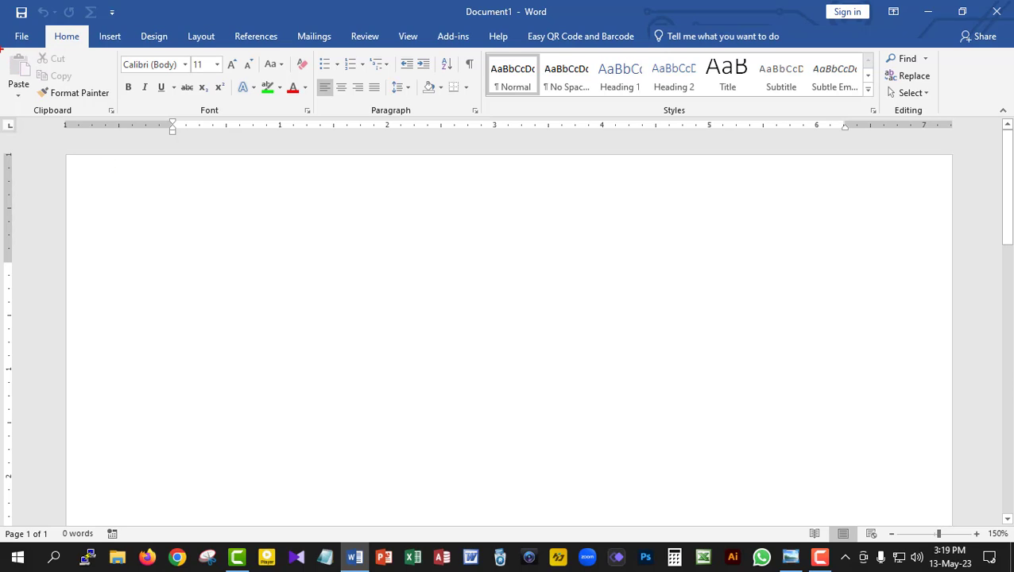
mouse_move(1, 49)
left_mouse_down()
mouse_move(47, 84)
mouse_move(127, 101)
mouse_move(936, 100)
left_mouse_up()
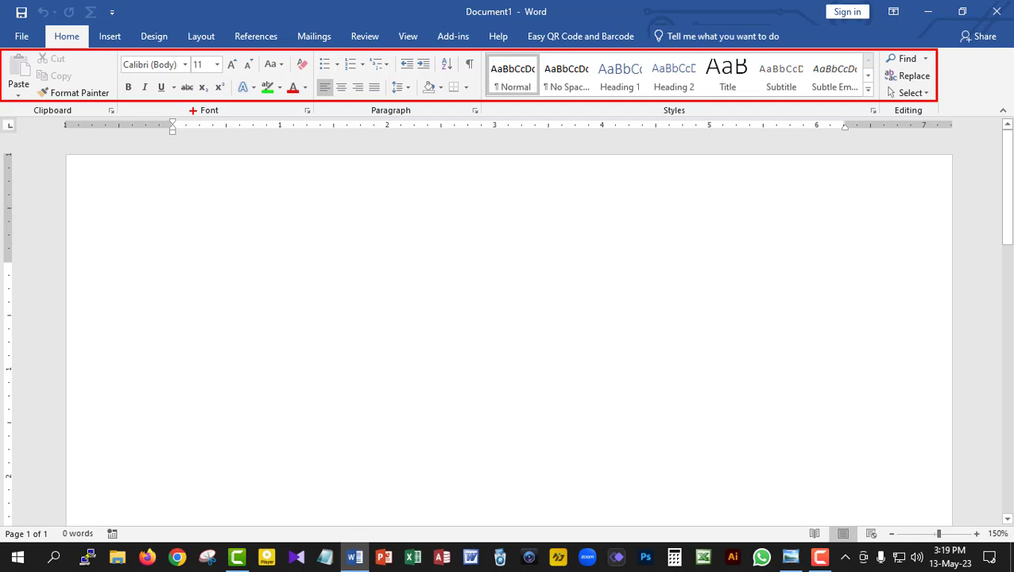
key("Escape")
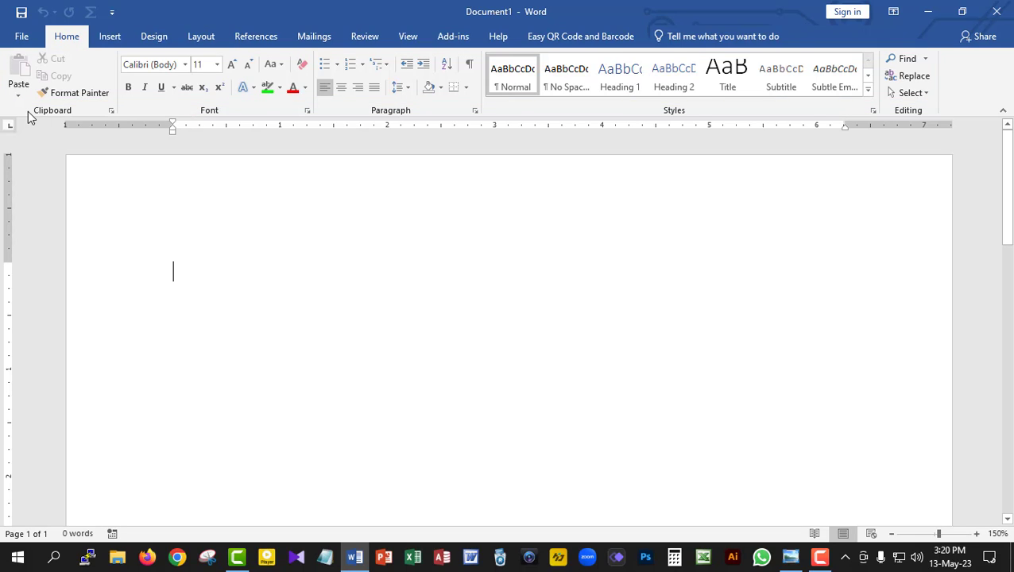
key("ctrl+2")
mouse_move(2, 101)
left_mouse_down()
mouse_move(159, 122)
mouse_move(942, 116)
left_mouse_up()
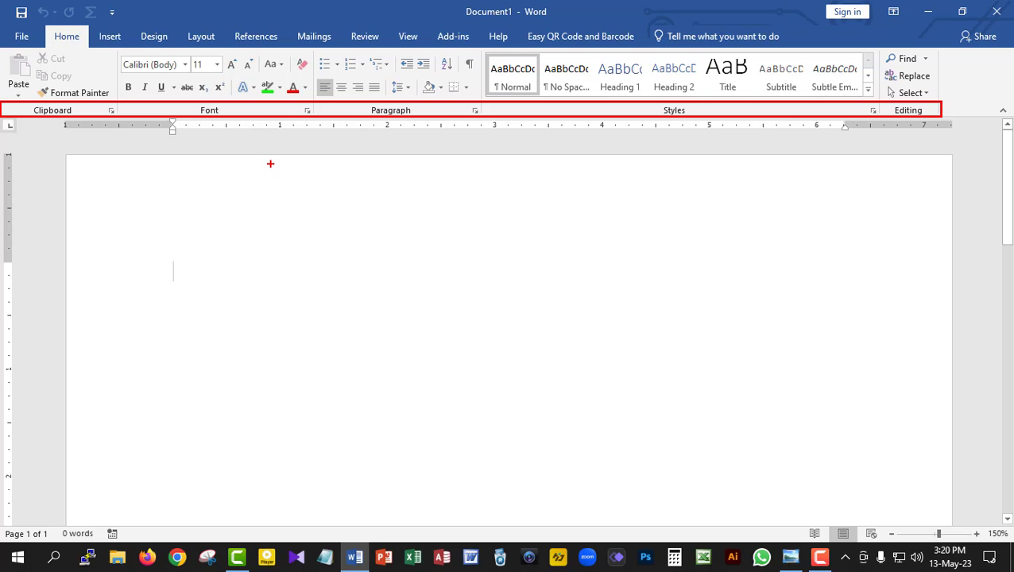
key("Escape")
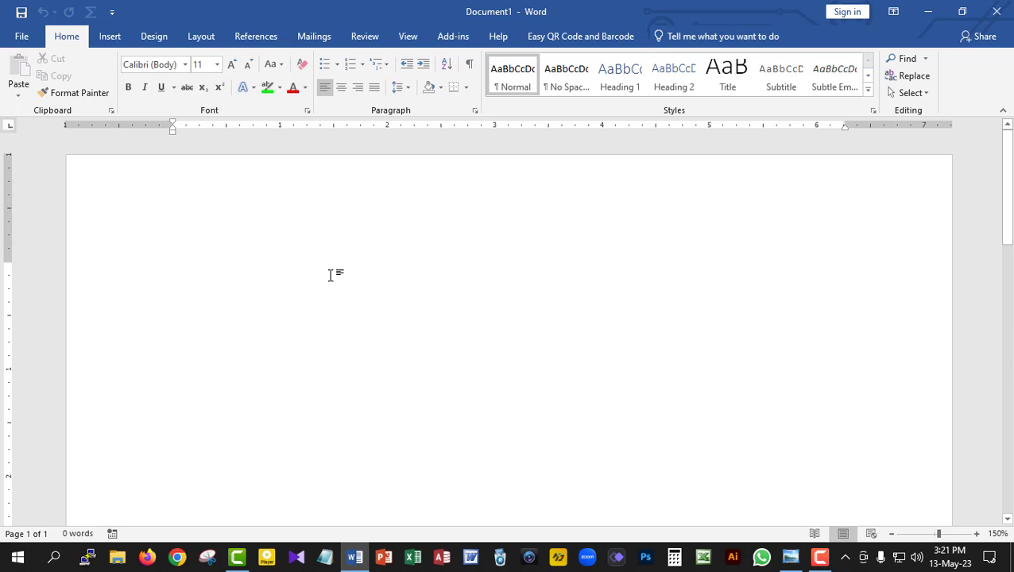
Generate three paragraphs of sample text, three sentences each, in the blank document with the =rand function
type("=")
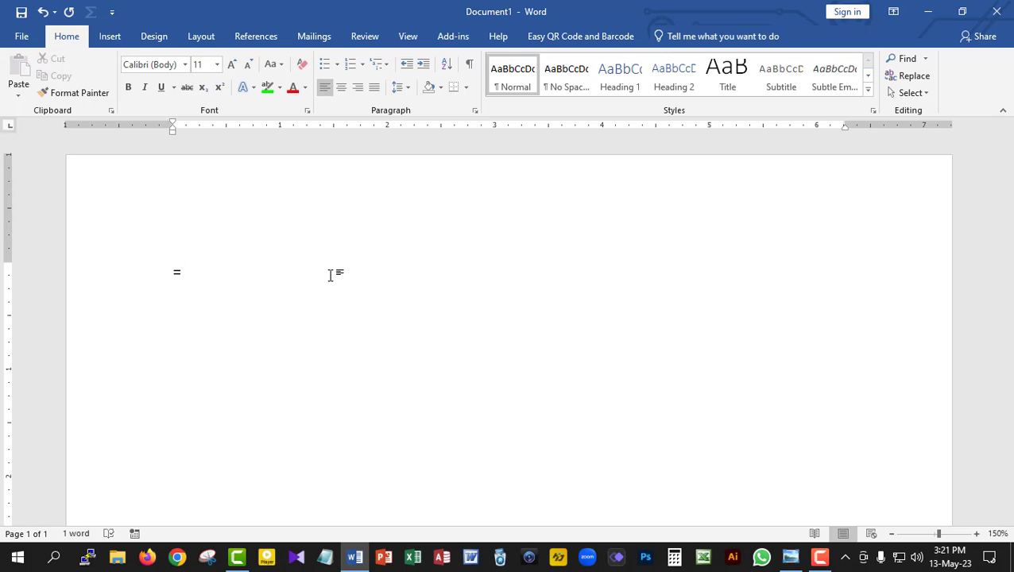
type("rand")
type("3)")
key("Return")
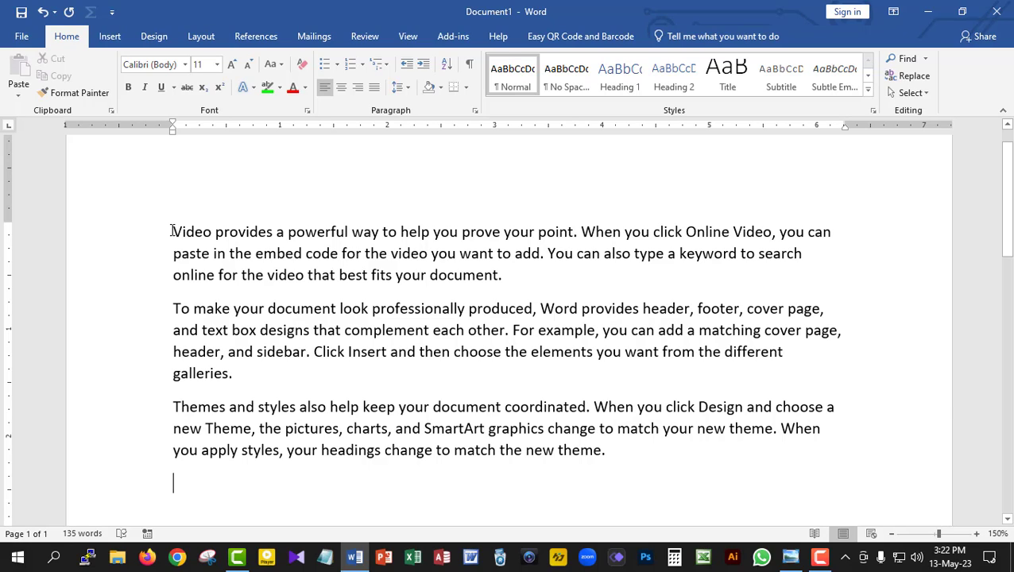
Select the text of the first paragraph, starting at "Video", and clear the selection
left_click(173, 231)
left_click_drag(177, 232, 229, 284)
left_click(510, 277)
Switch to the Key Board image in Windows Photo Viewer and examine the Ctrl and A keys
left_click(790, 548)
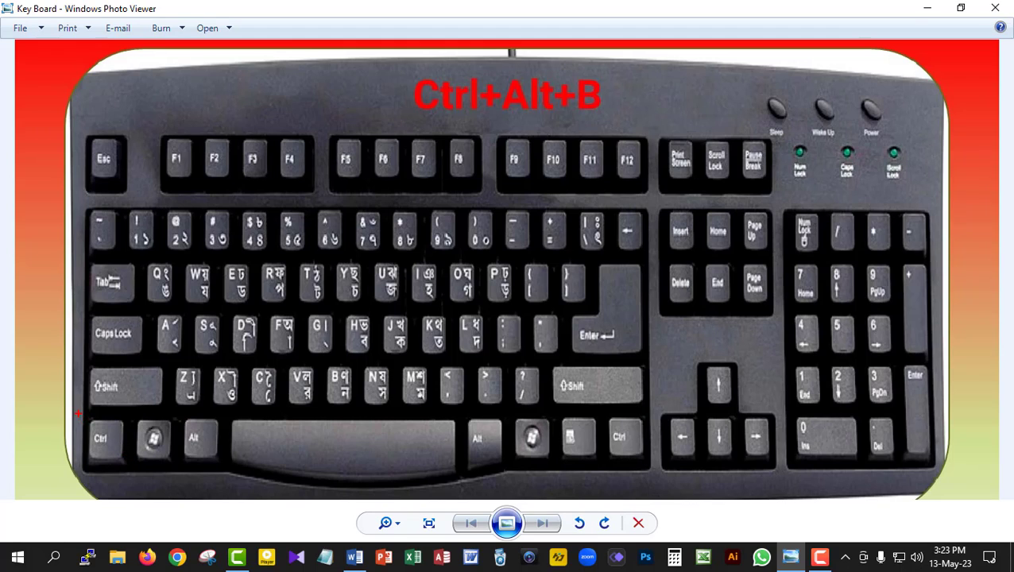
mouse_move(78, 414)
left_mouse_down()
mouse_move(125, 421)
mouse_move(132, 467)
left_mouse_up()
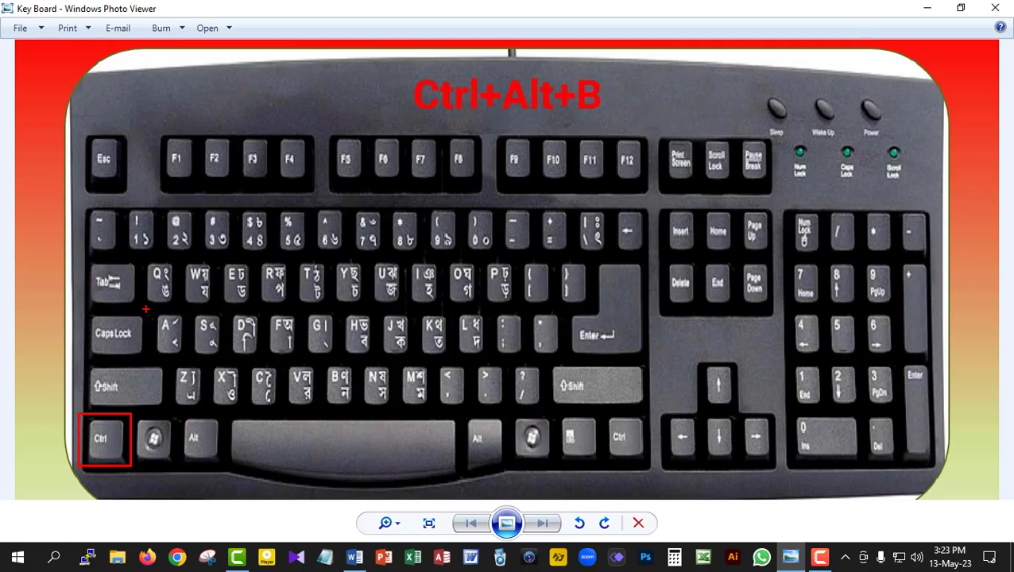
left_click_drag(145, 309, 192, 360)
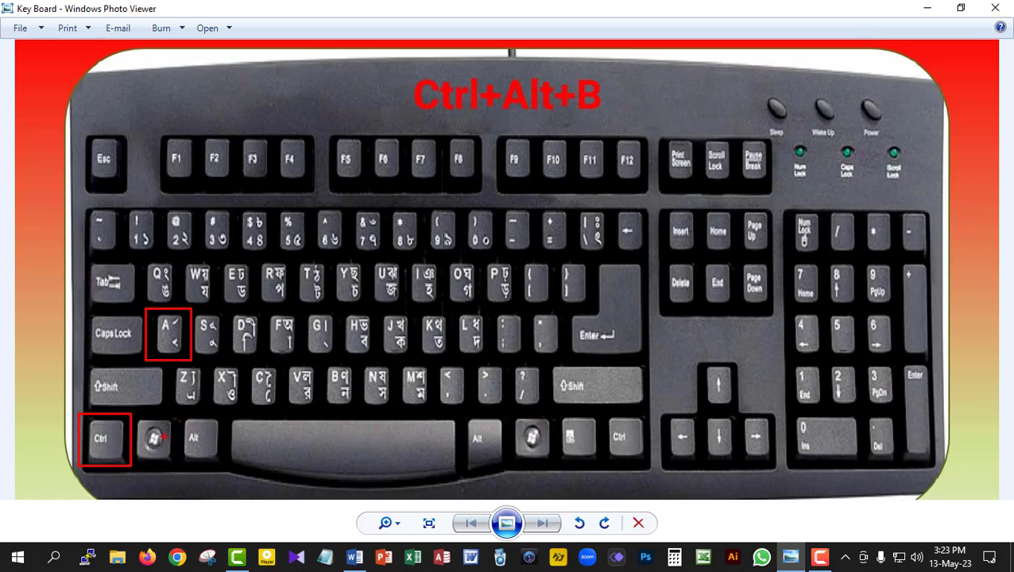
Switch back to Word, select the entire document text, and clear the selection
left_click(355, 556)
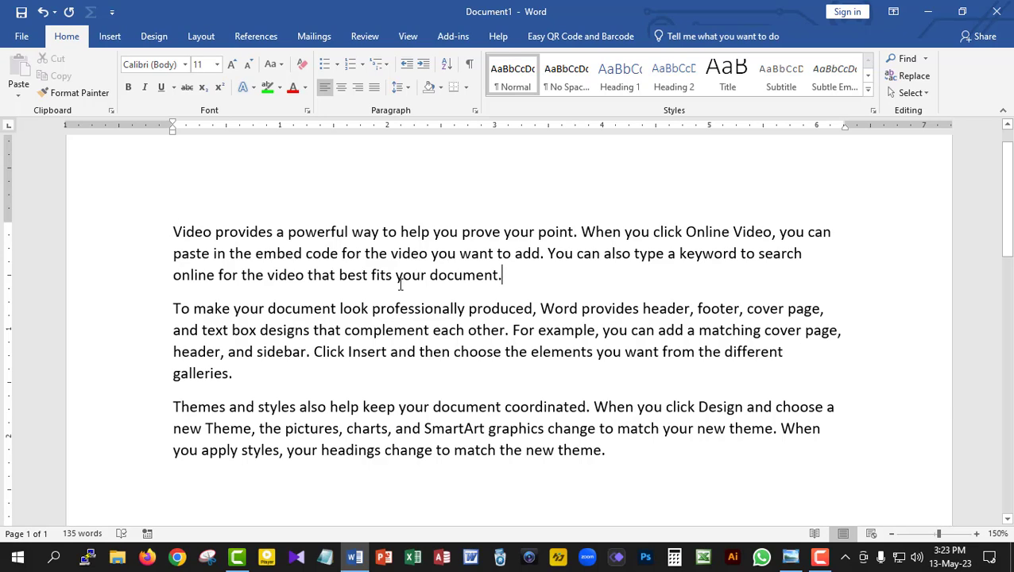
left_click(256, 372)
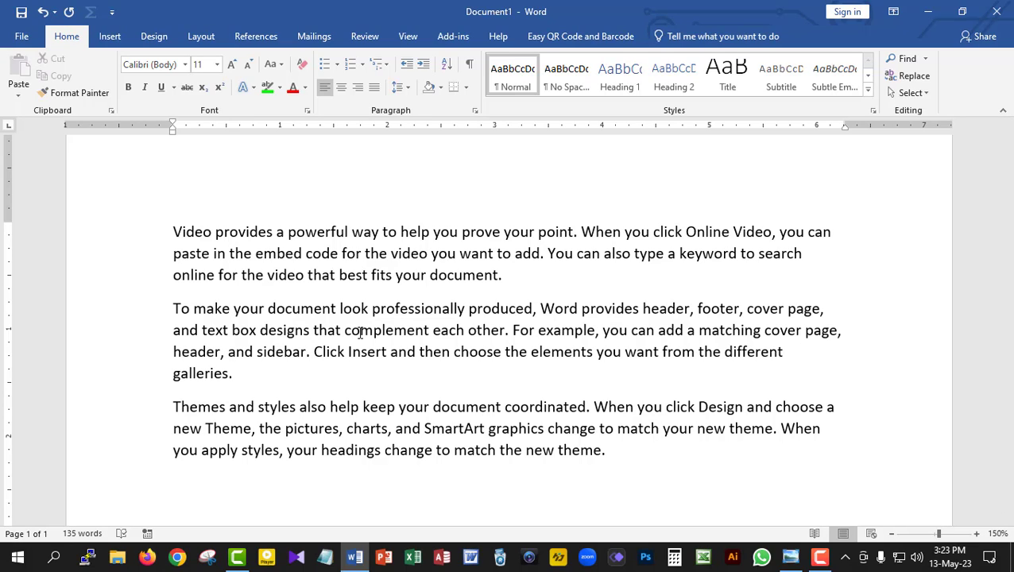
key("ctrl+a")
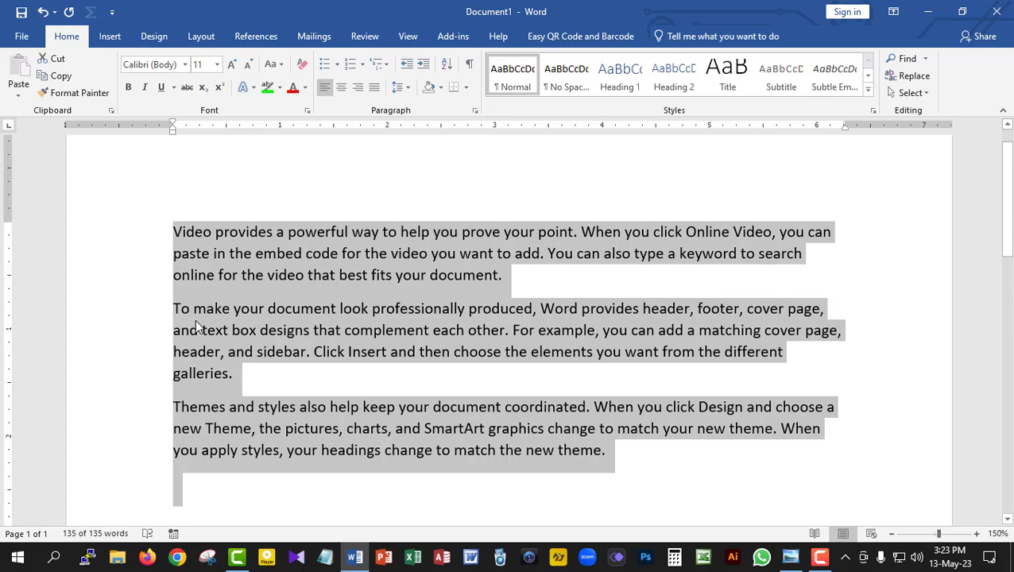
left_click(245, 380)
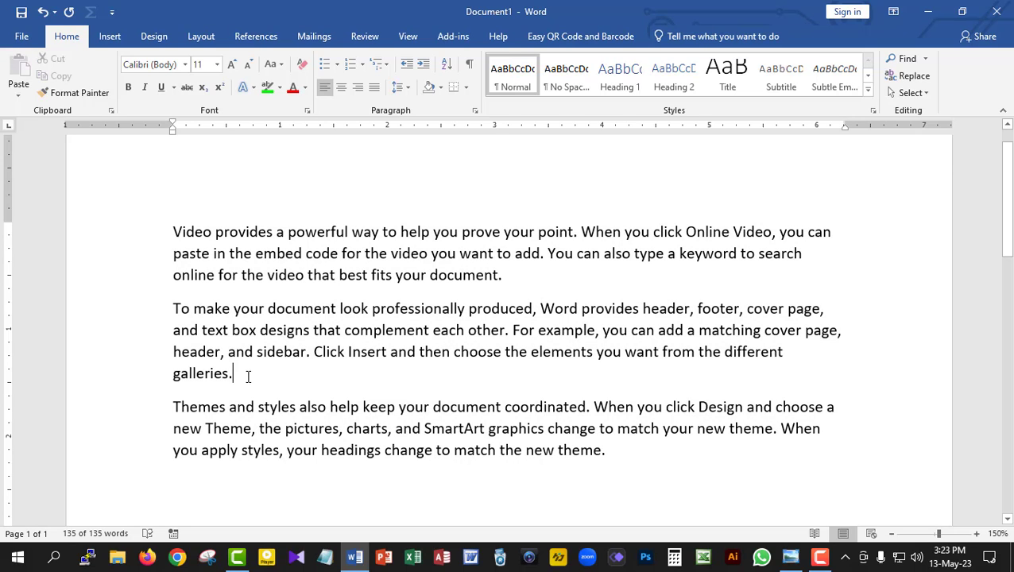
Switch to the Key Board image in Windows Photo Viewer and examine the Shift and arrow keys
left_click(789, 559)
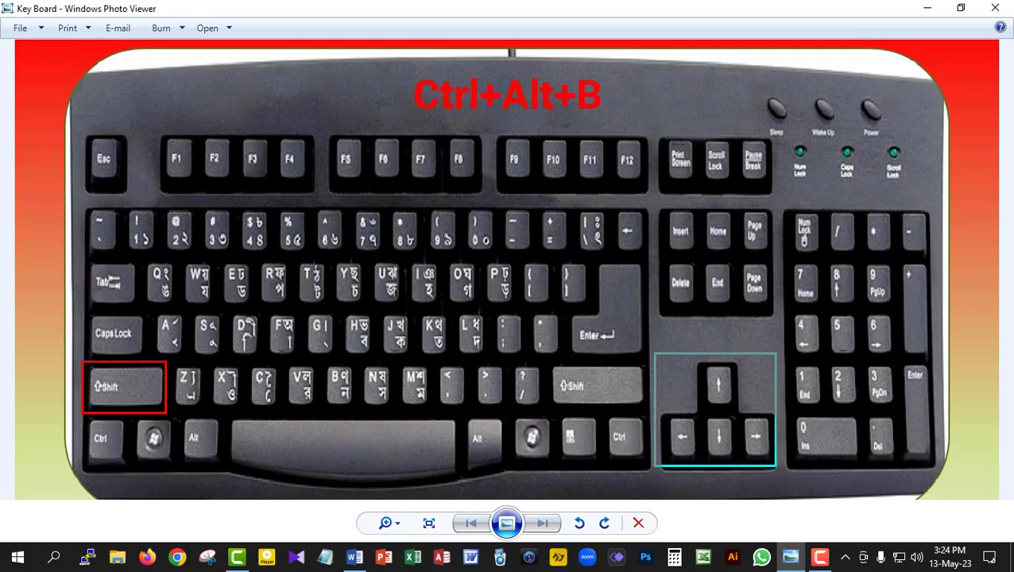
left_click_drag(655, 354, 777, 470)
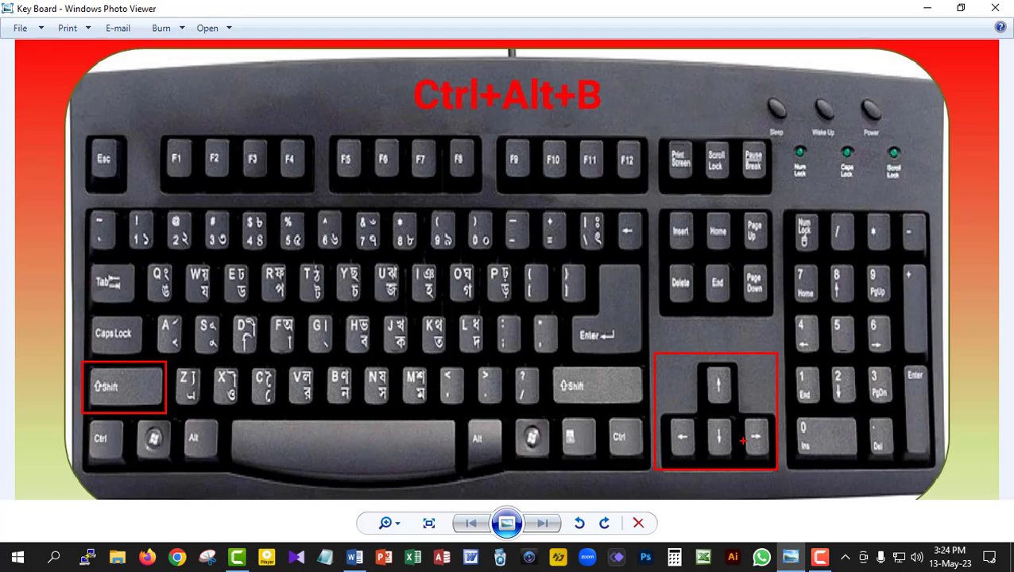
key("Escape")
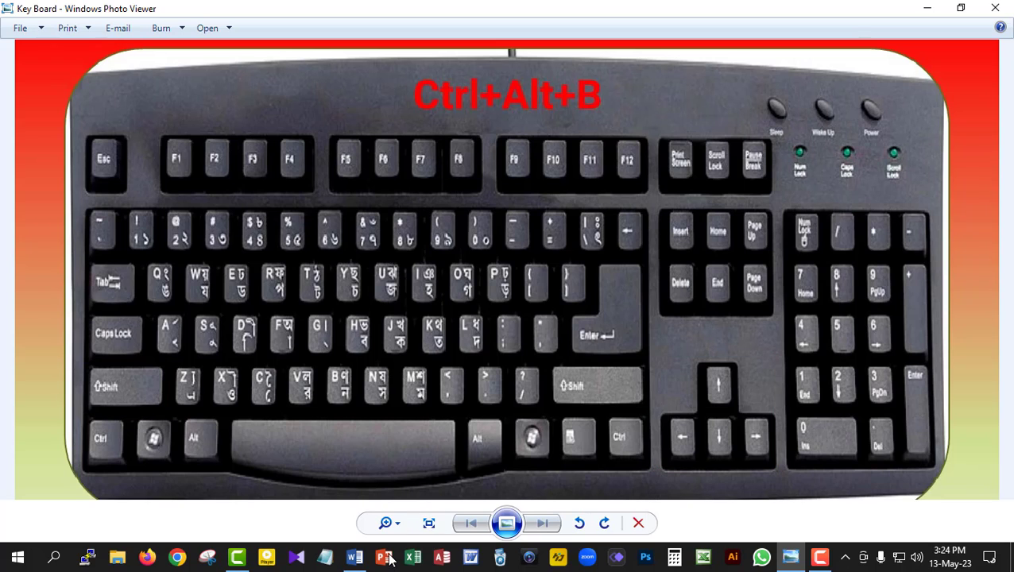
Switch to Word and select text character by character from the start of the first paragraph to just past "keyword" in its second line
left_click(355, 562)
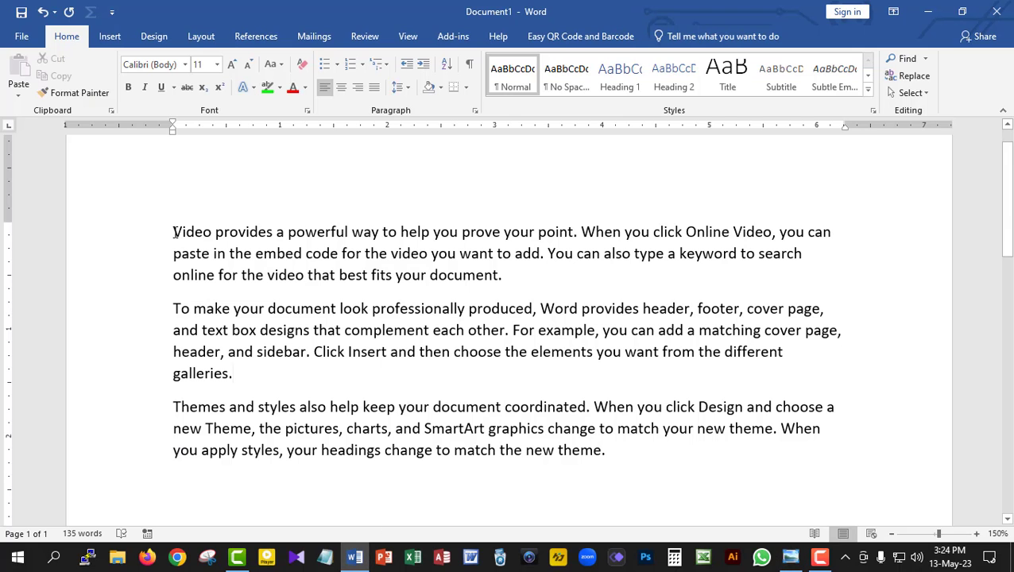
left_click(172, 231)
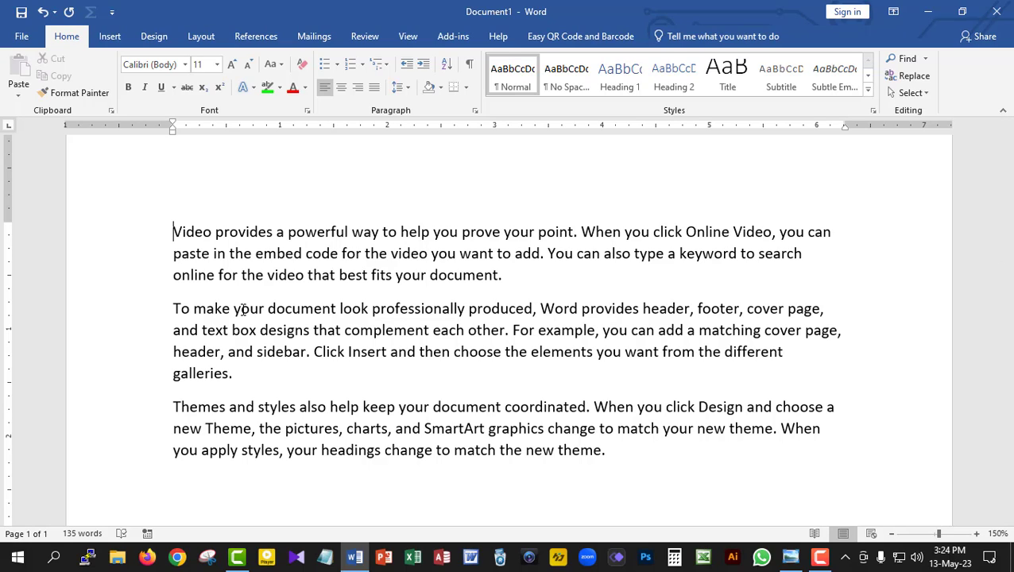
key("shift+Right")
key("shift+Right")
key("shift+Right")
key("shift+Right")
key("shift+Right")
key("shift+Right")
key("shift+Right")
key("shift+Right")
key("shift+Right")
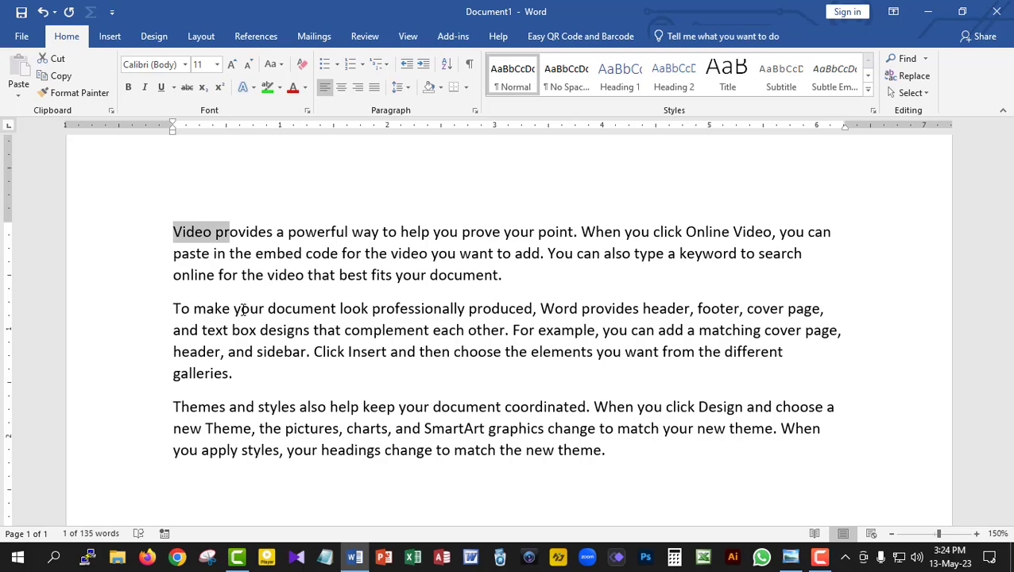
key("shift+Right")
key("shift+Right")
key("shift+Right")
key("shift+Right")
key("shift+Right")
key("shift+Right")
key("shift+Right")
key("shift+Right")
key("shift+Right")
key("shift+Right")
key("shift+Right")
key("shift+Right")
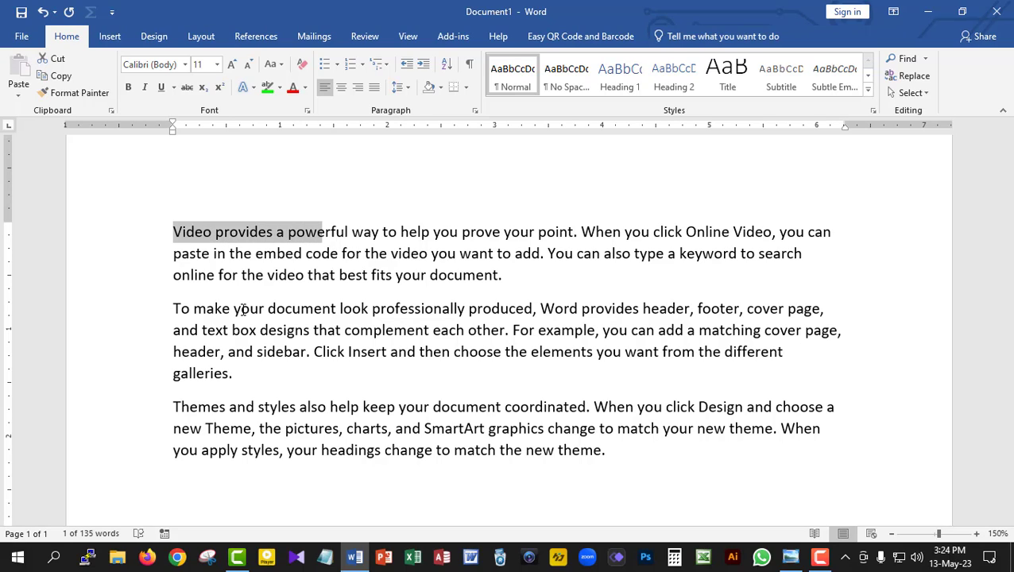
key("shift+Right")
key("shift+Right")
key("shift+Right")
key("shift+Right")
key("shift+Right")
key("shift+Right")
key("shift+Right")
key("shift+Right")
key("shift+Right")
key("shift+Right")
key("shift+Right")
key("shift+Right")
key("shift+Right")
key("shift+Right")
key("shift+Right")
key("shift+Right")
key("shift+Right")
key("shift+Right")
key("shift+Right")
key("shift+Right")
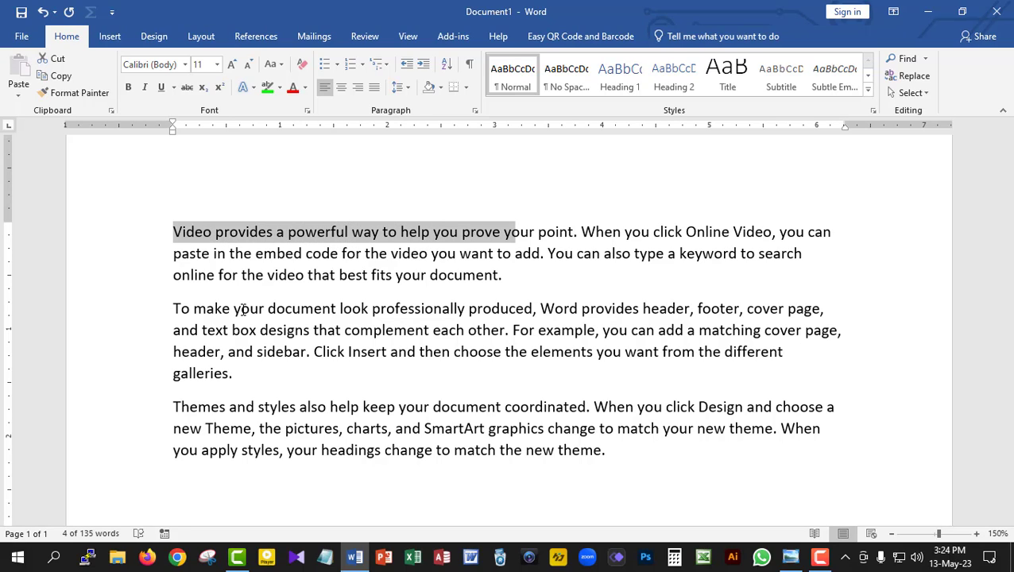
key("shift+Right")
key("shift+Right")
key("shift+Right")
key("shift+Right")
key("shift+Right")
key("shift+Right")
key("shift+Right")
key("shift+Right")
key("shift+Right")
key("shift+Right")
key("shift+Right")
key("shift+Right")
key("shift+Right")
key("shift+Right")
key("shift+Right")
key("shift+Right")
key("shift+Right")
key("shift+Right")
key("shift+Right")
key("shift+Right")
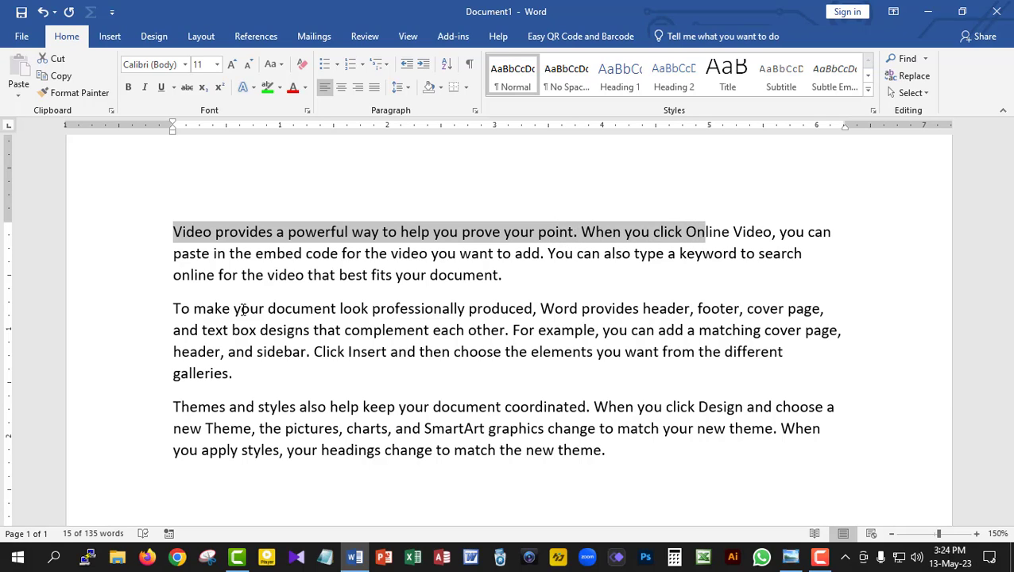
key("shift+Right")
key("shift+Right")
key("shift+Right")
key("shift+Right")
key("shift+Right")
key("shift+Right")
key("shift+Right")
key("shift+Right")
key("shift+Right")
key("shift+Right")
key("shift+Right")
key("shift+Right")
key("shift+Right")
key("shift+Right")
key("shift+Right")
key("shift+Right")
key("shift+Right")
key("shift+Right")
key("shift+Right")
key("shift+Right")
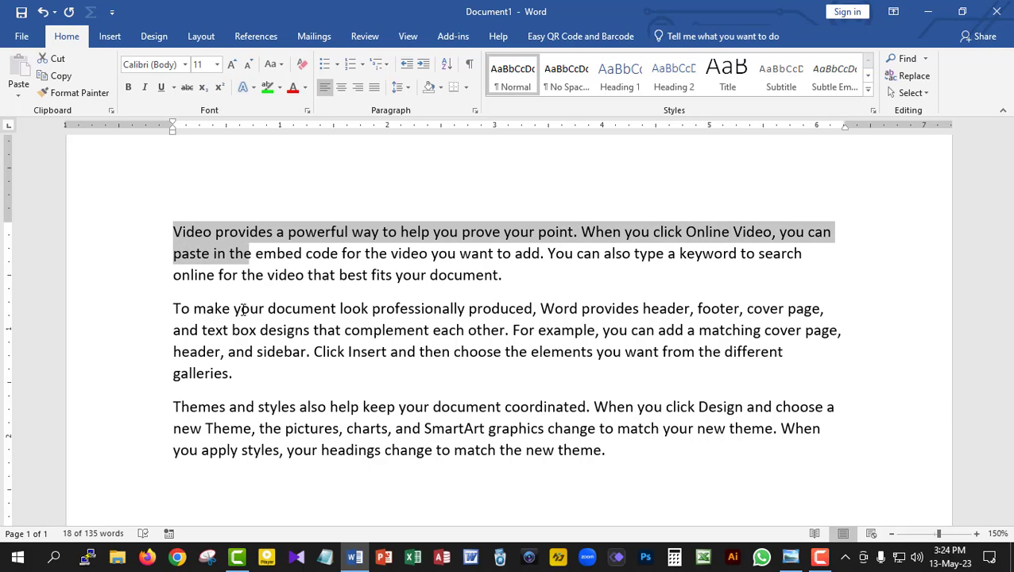
key("shift+Right")
key("shift+Right")
key("shift+Right")
key("shift+Right")
key("shift+Right")
key("shift+Right")
key("shift+Right")
key("shift+Right")
key("shift+Right")
key("shift+Right")
key("shift+Right")
key("shift+Right")
key("shift+Right")
key("shift+Right")
key("shift+Right")
key("shift+Right")
key("shift+Right")
key("shift+Right")
key("shift+Right")
key("shift+Right")
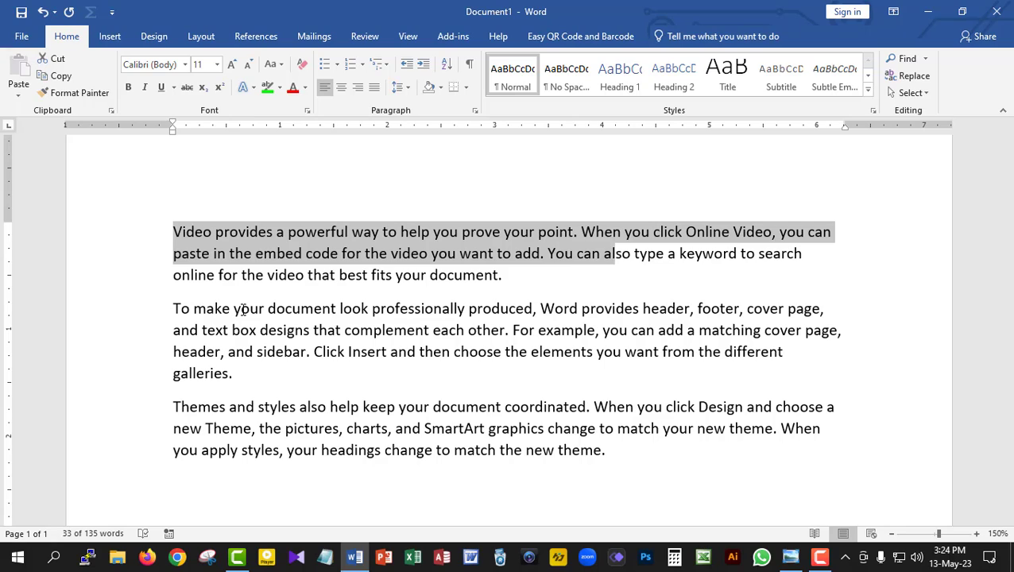
key("shift+Right")
key("shift+Right")
key("shift+Right")
key("shift+Right")
key("shift+Right")
key("shift+Right")
key("shift+Right")
key("shift+Right")
key("shift+Right")
key("shift+Right")
key("shift+Right")
key("shift+Right")
key("shift+Right")
key("shift+Right")
key("shift+Right")
key("shift+Right")
key("shift+Right")
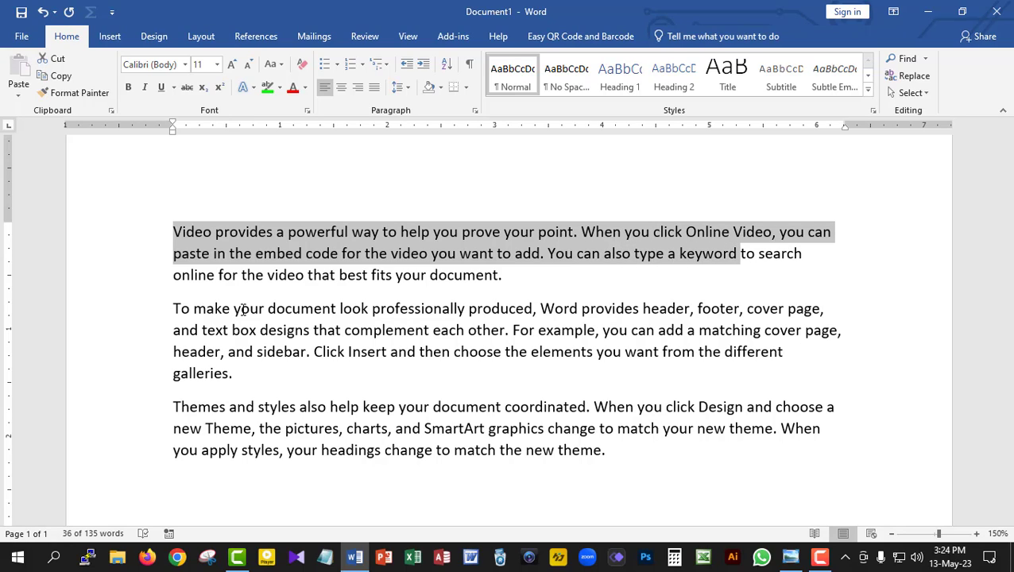
key("shift+Right")
Extend the selection line by line down to the end of the third paragraph
key("shift+Down")
key("shift+Down")
key("shift+Down")
key("shift+Down")
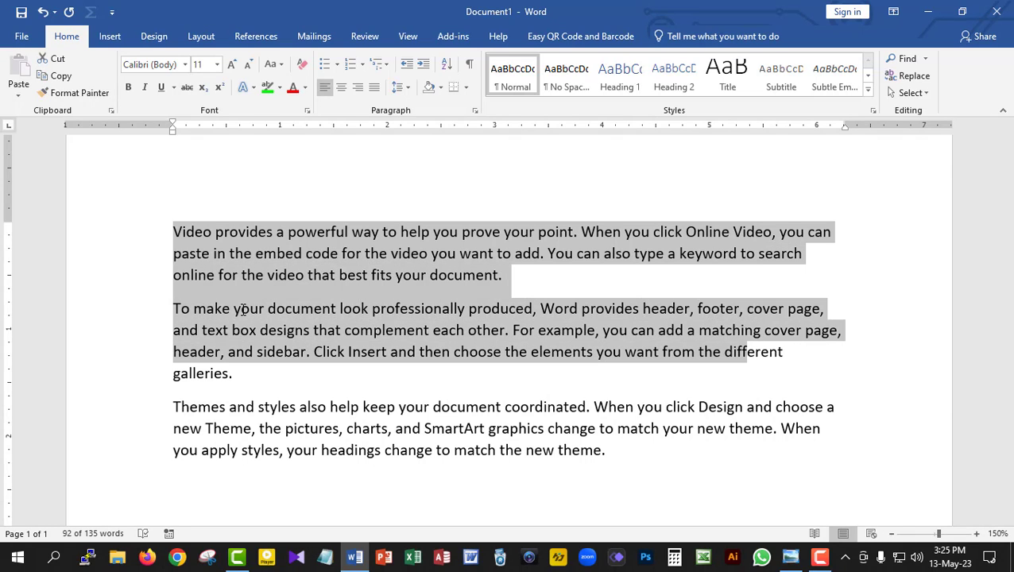
key("shift+Down")
key("shift+Down")
key("shift+Down")
key("shift+Down")
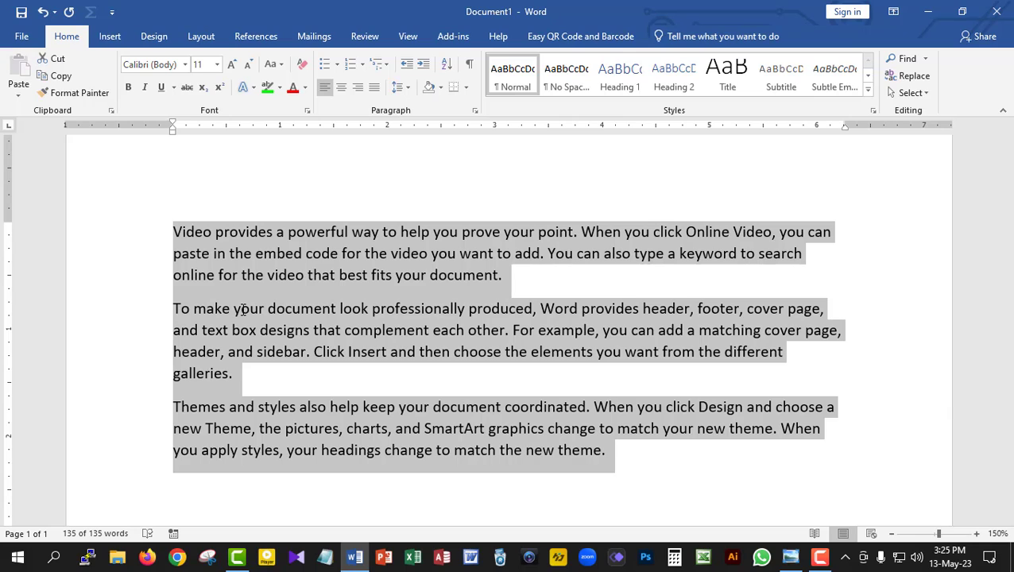
Shrink the selection line by line back up to just past "keyword" in the first paragraph's second line
key("shift+Up")
key("shift+Up")
key("shift+Up")
key("shift+Up")
key("shift+Up")
key("shift+Up")
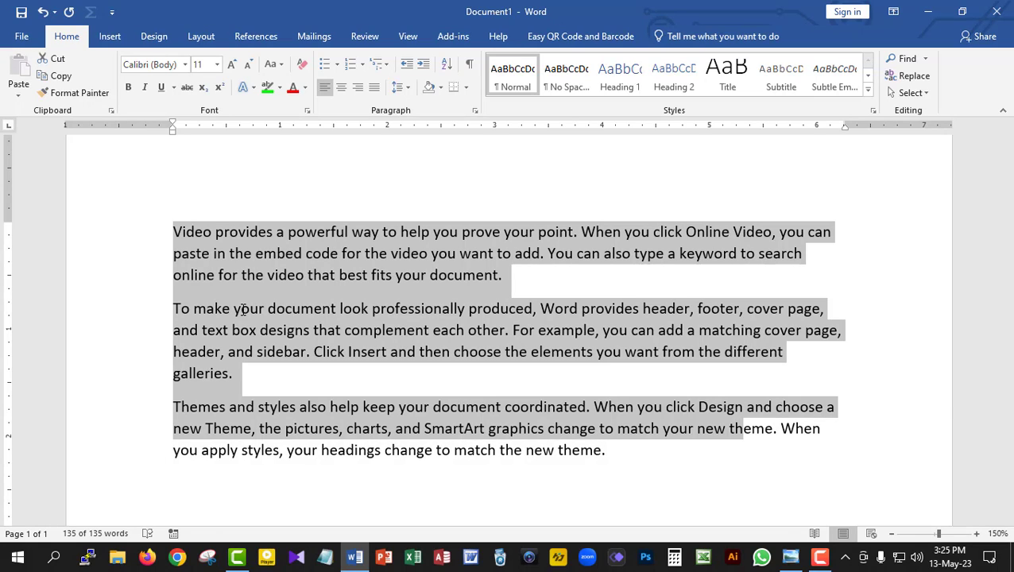
key("shift+Up")
key("shift+Up")
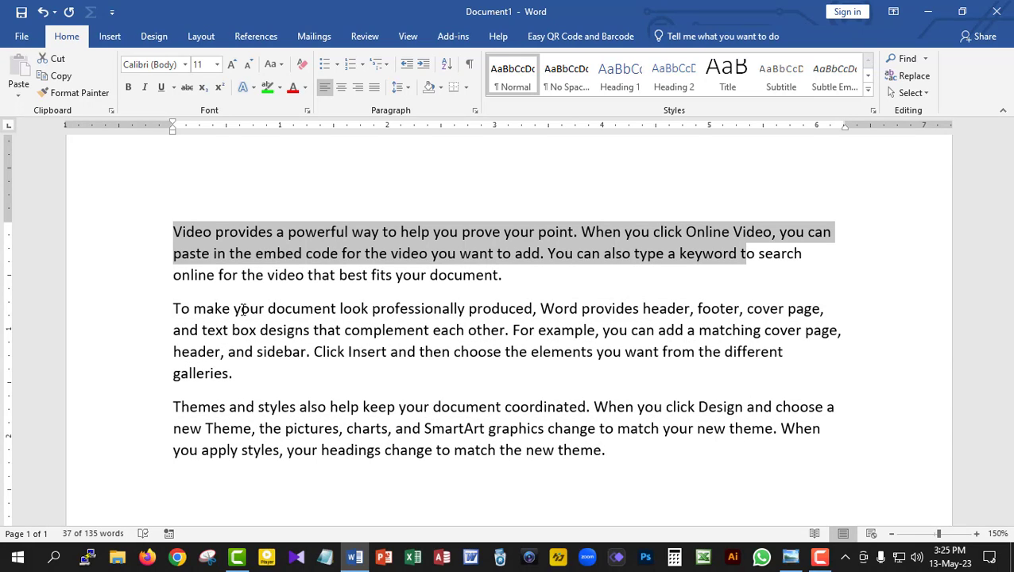
Extend the selection character by character into the word "search" in the first paragraph's second line
key("shift+Right")
key("shift+Right")
key("shift+Right")
key("shift+Right")
key("shift+Right")
key("shift+Right")
key("shift+Right")
key("shift+Right")
Shrink the selection character by character back to the end of the sentence finishing with "add." in the first paragraph
key("shift+Left")
key("shift+Left")
key("shift+Left")
key("shift+Left")
key("shift+Left")
key("shift+Left")
key("shift+Left")
key("shift+Left")
key("shift+Left")
key("shift+Left")
key("shift+Left")
key("shift+Left")
key("shift+Left")
key("shift+Left")
key("shift+Left")
key("shift+Left")
key("shift+Left")
key("shift+Left")
key("shift+Left")
key("shift+Left")
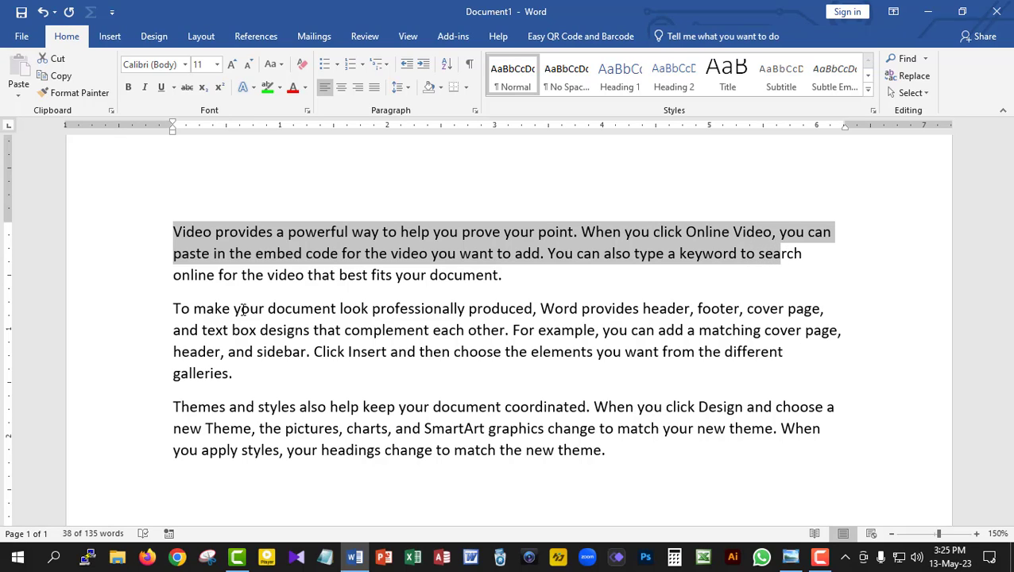
key("shift+Left")
key("shift+Left")
key("shift+Left")
key("shift+Left")
key("shift+Left")
key("shift+Left")
key("shift+Left")
key("shift+Left")
key("shift+Left")
key("shift+Left")
key("shift+Left")
key("shift+Left")
key("shift+Left")
key("shift+Left")
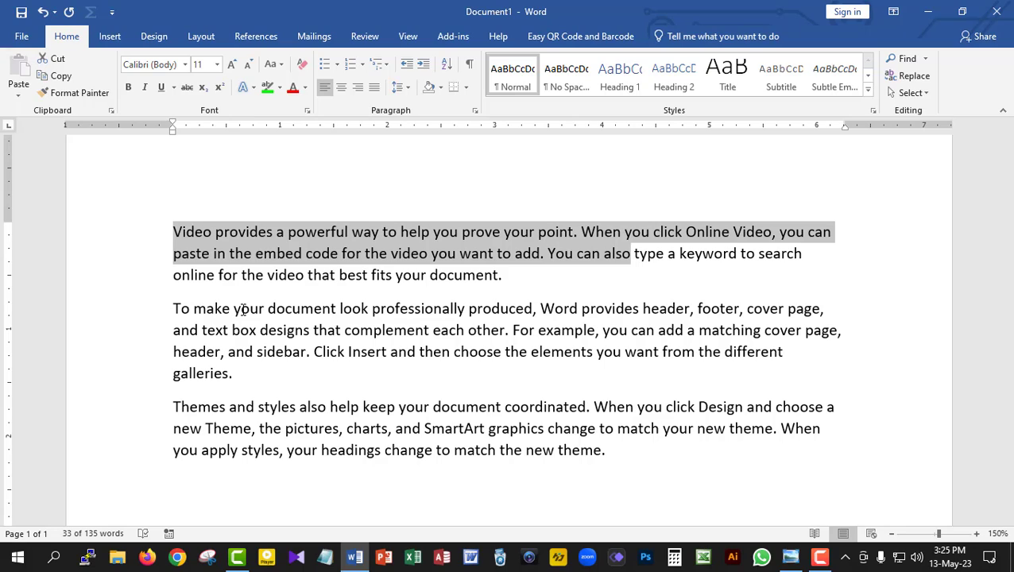
key("shift+Right")
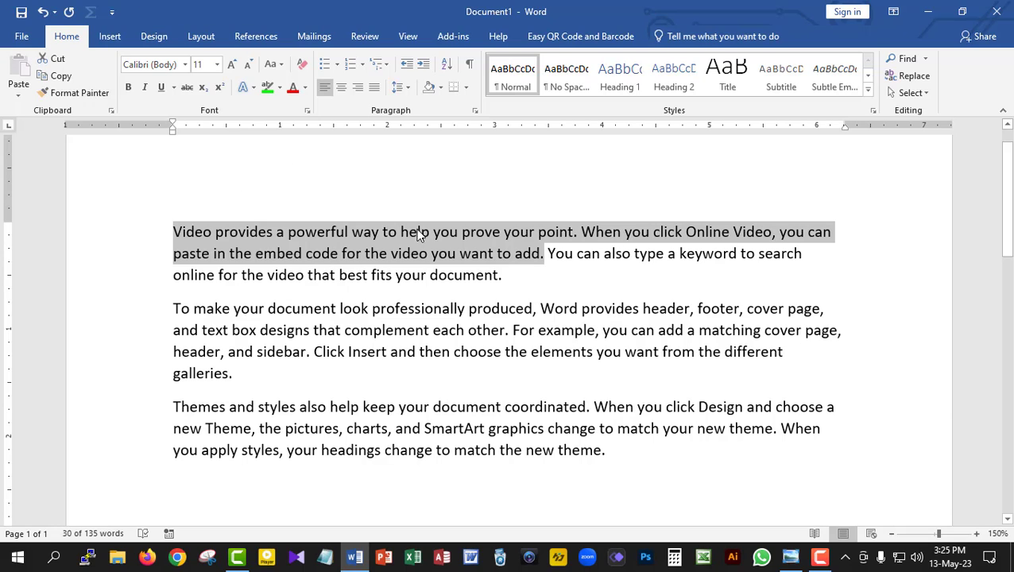
Select the whole first paragraph, beginning "Video provides", and cut it
left_click(510, 280)
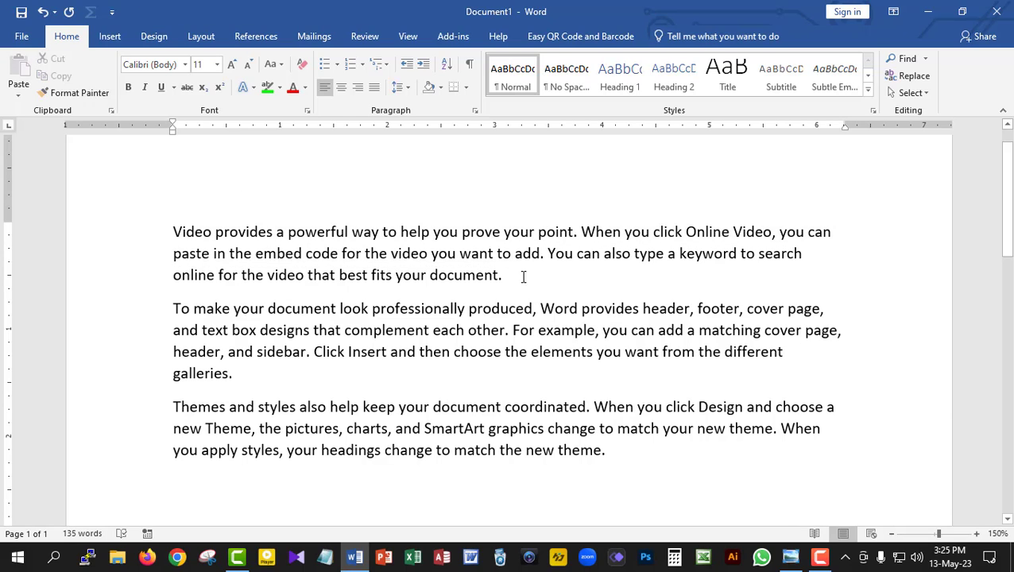
left_click_drag(510, 277, 188, 232)
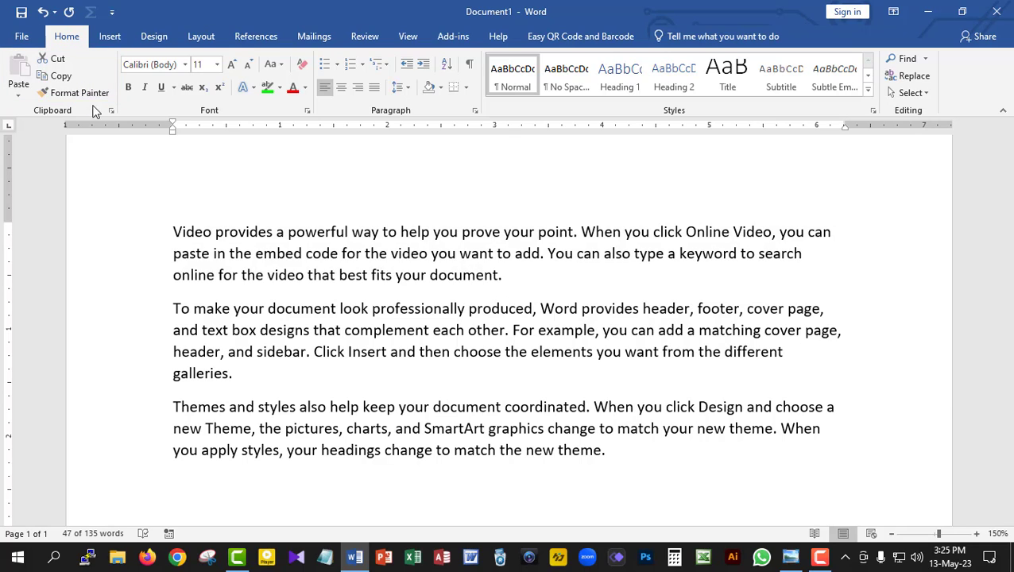
left_click_drag(173, 231, 507, 296)
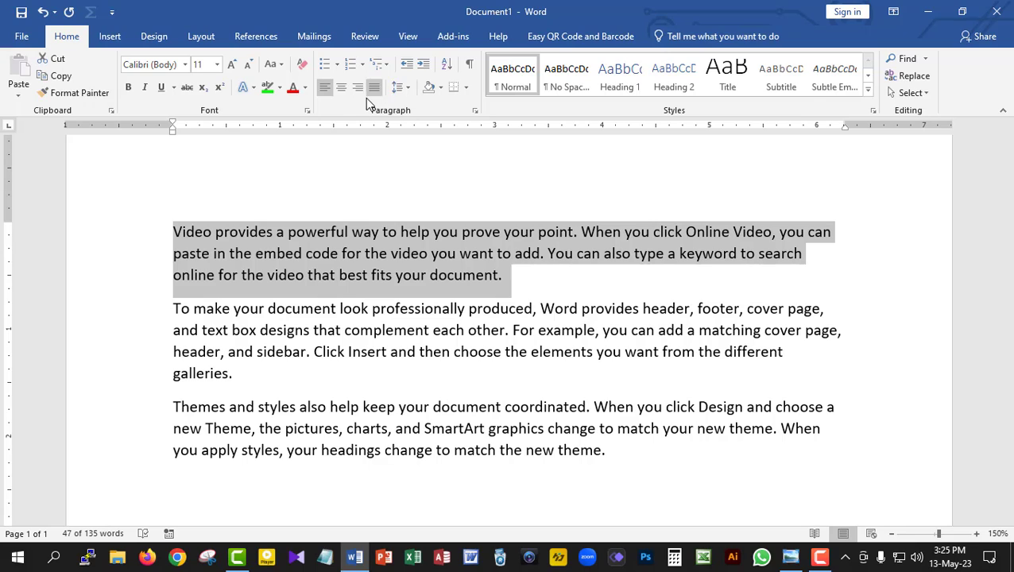
right_click(389, 254)
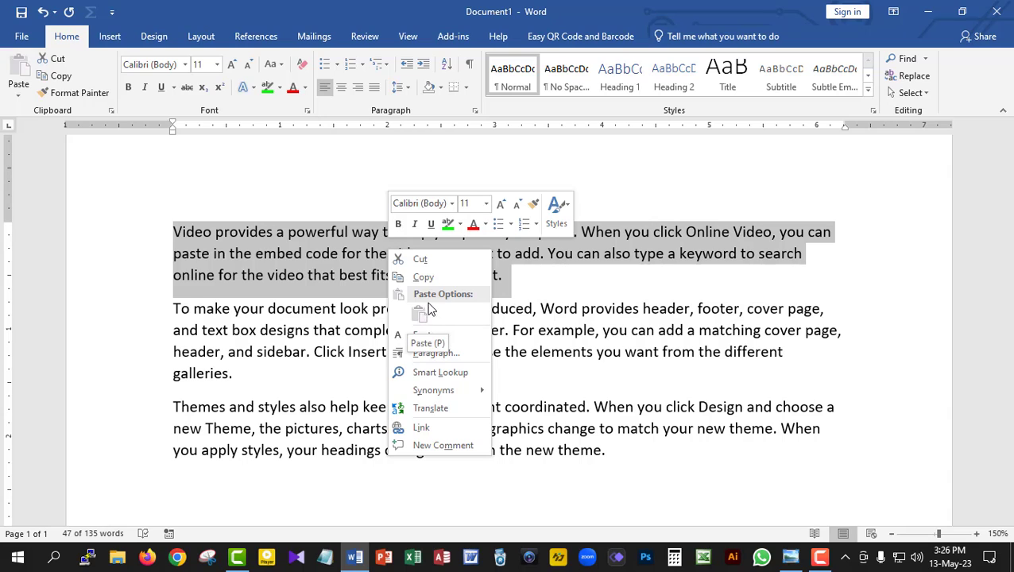
left_click(421, 263)
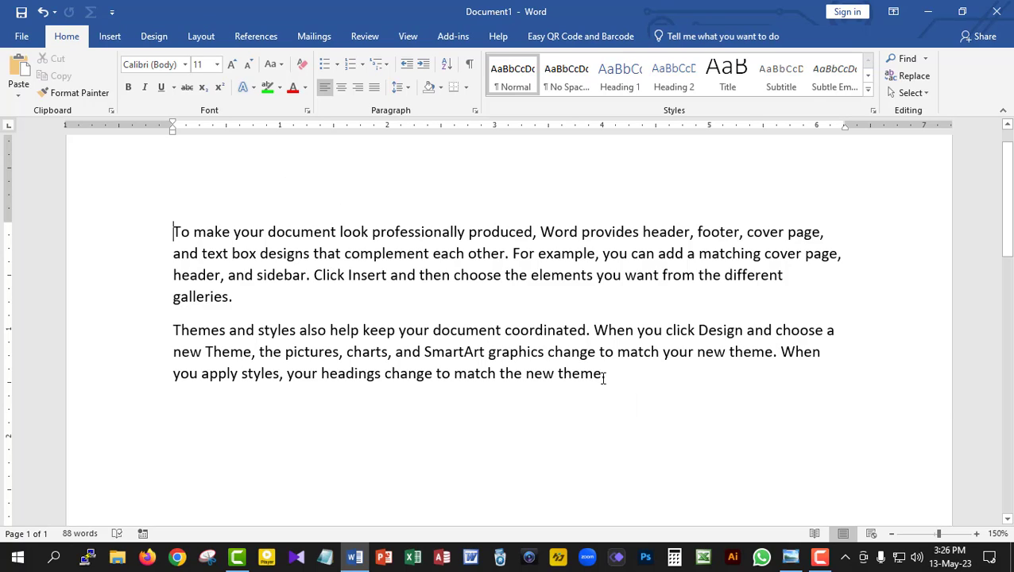
Paste the cut paragraph on a new line after the last paragraph, keeping the source formatting
left_click(606, 375)
key("Return")
right_click(175, 405)
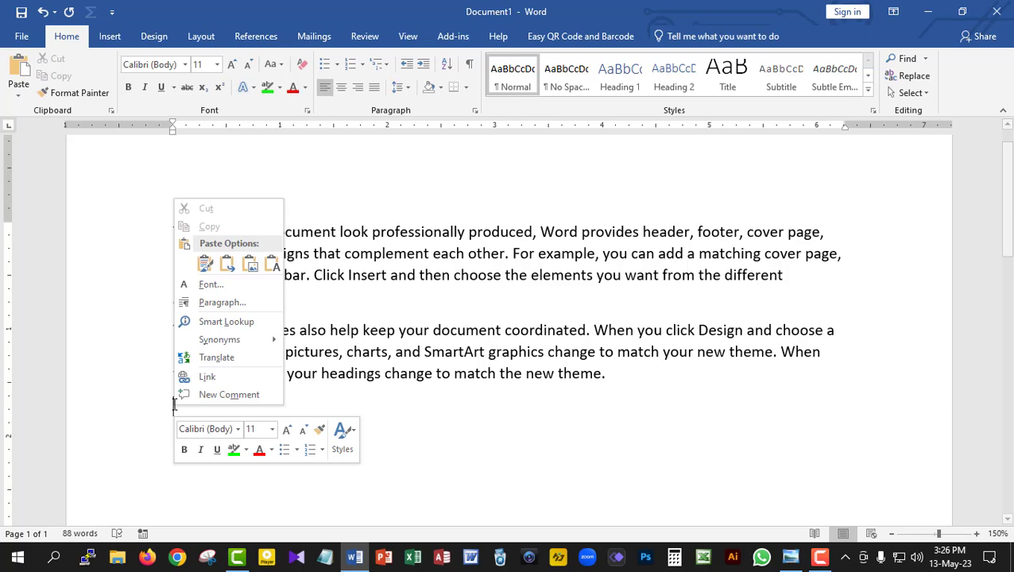
left_click(205, 265)
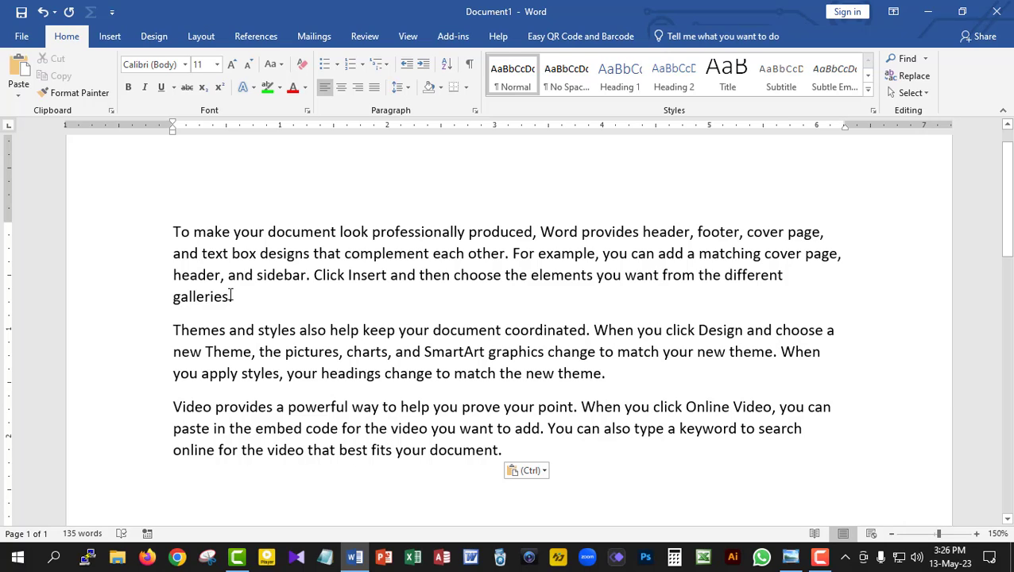
Copy the entire first paragraph, beginning "To make your document"
left_click_drag(232, 295, 170, 233)
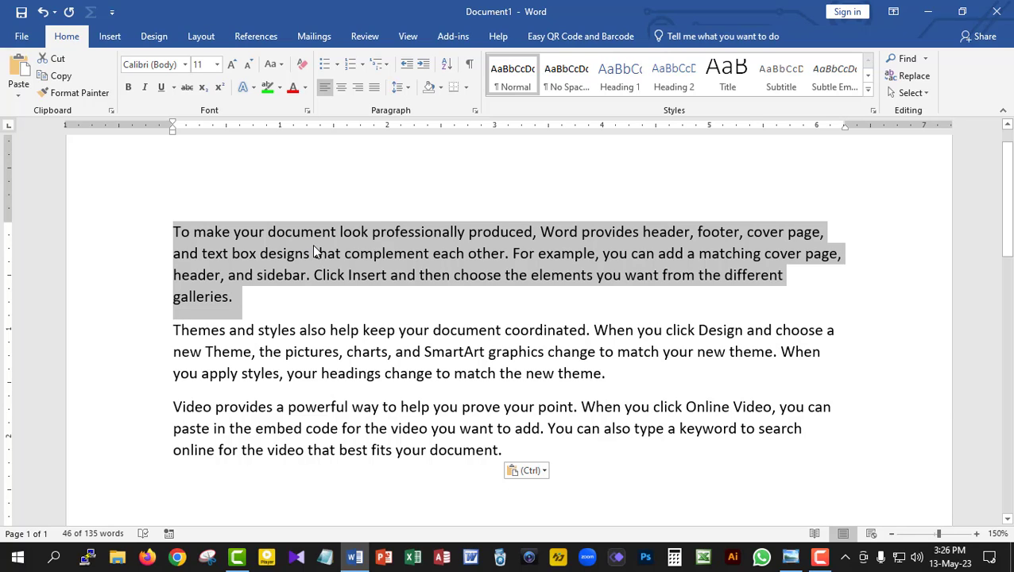
right_click(316, 252)
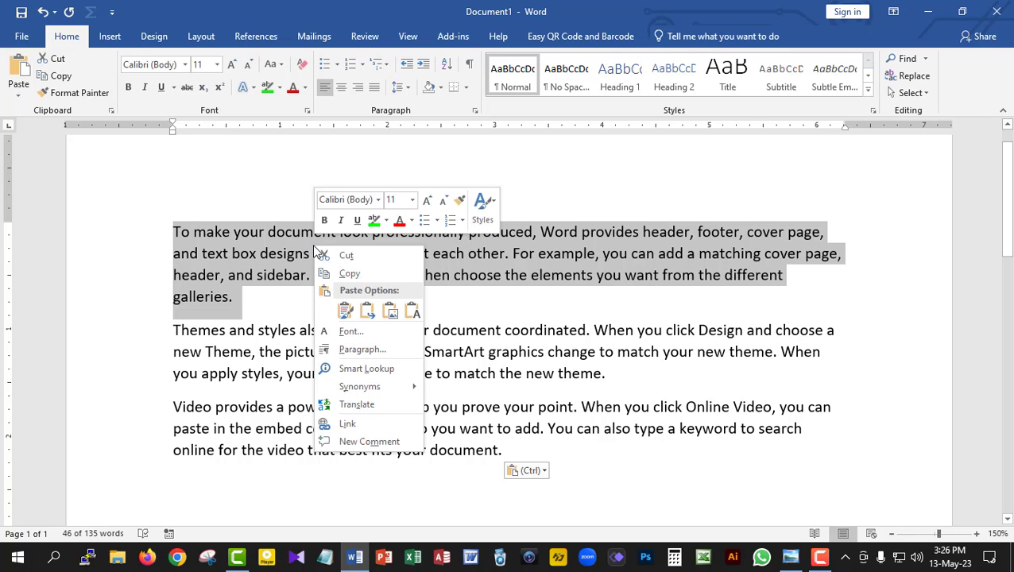
left_click(348, 274)
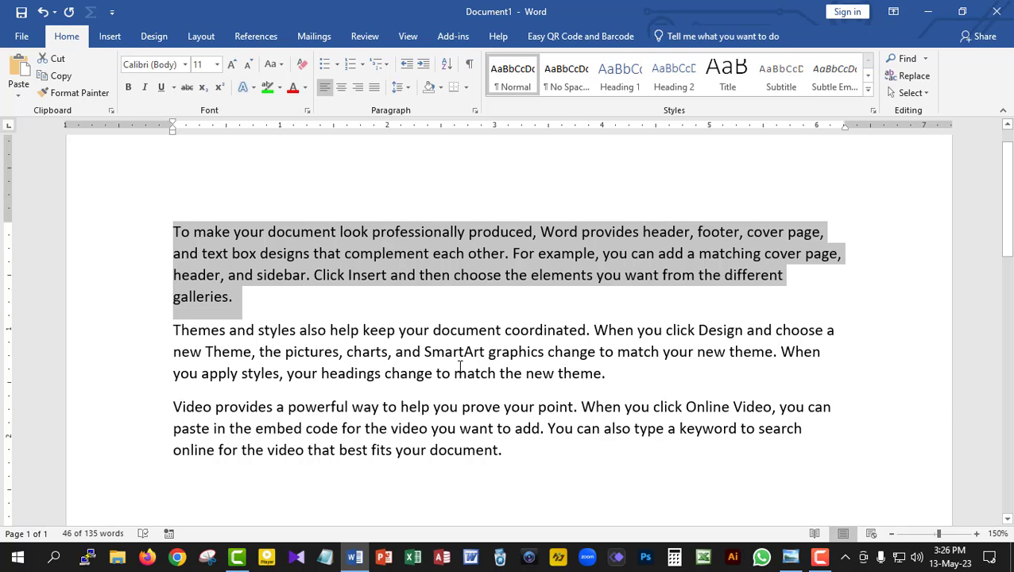
Paste the copied paragraph on a new line after the "Video provides" paragraph, keeping the source formatting
left_click(509, 450)
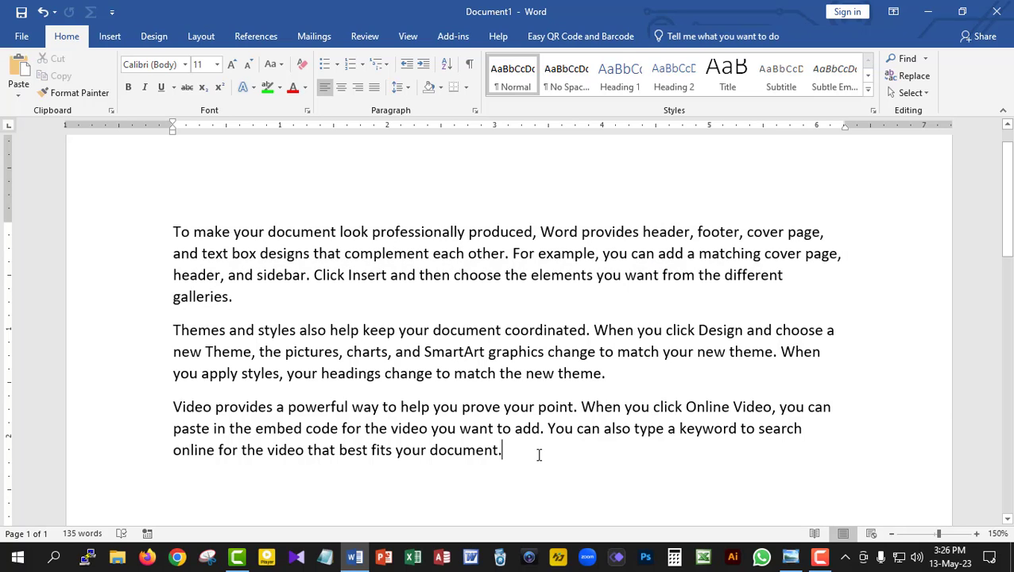
key("Return")
scroll(333, 462, "down", 2)
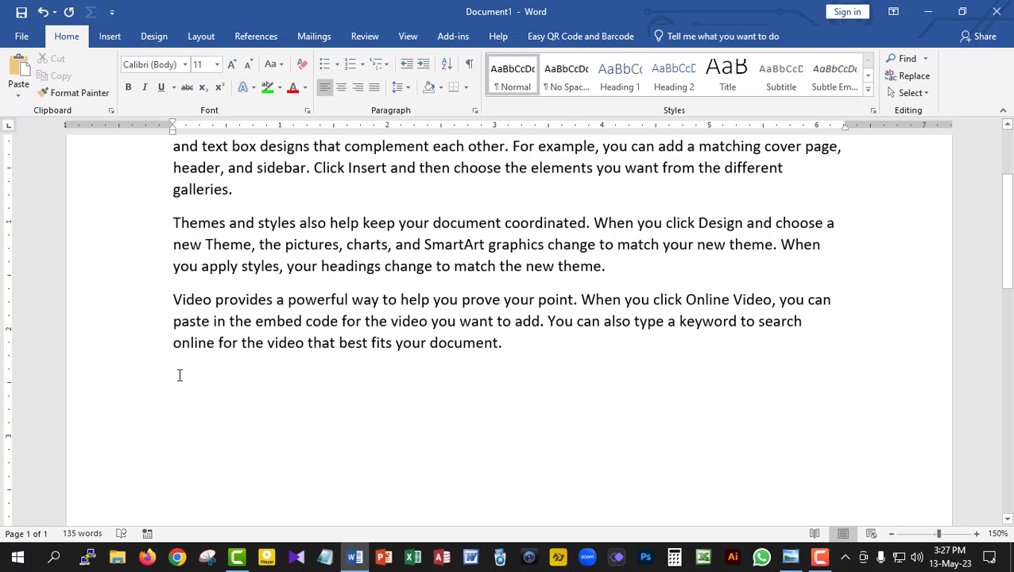
right_click(176, 376)
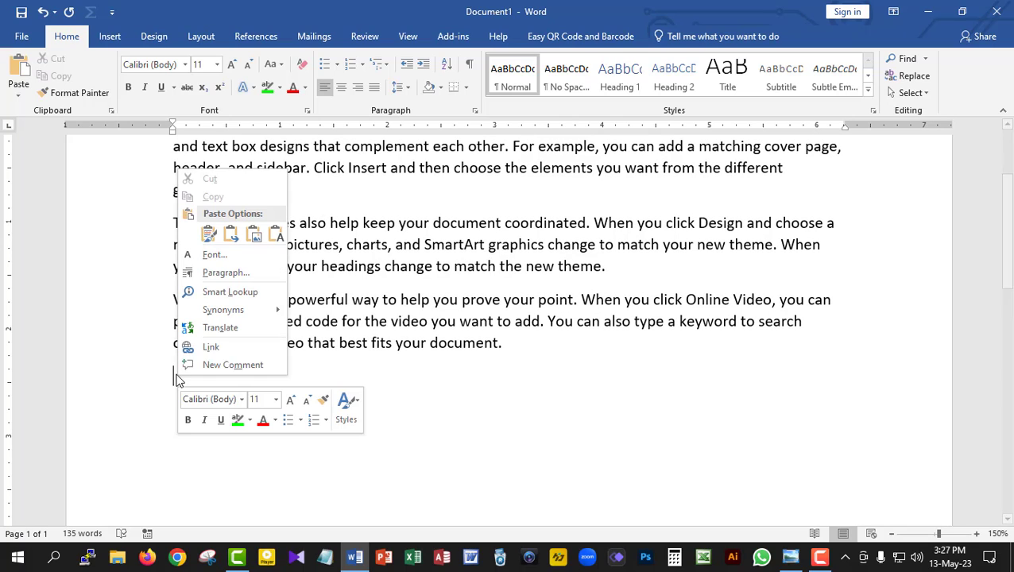
left_click(207, 234)
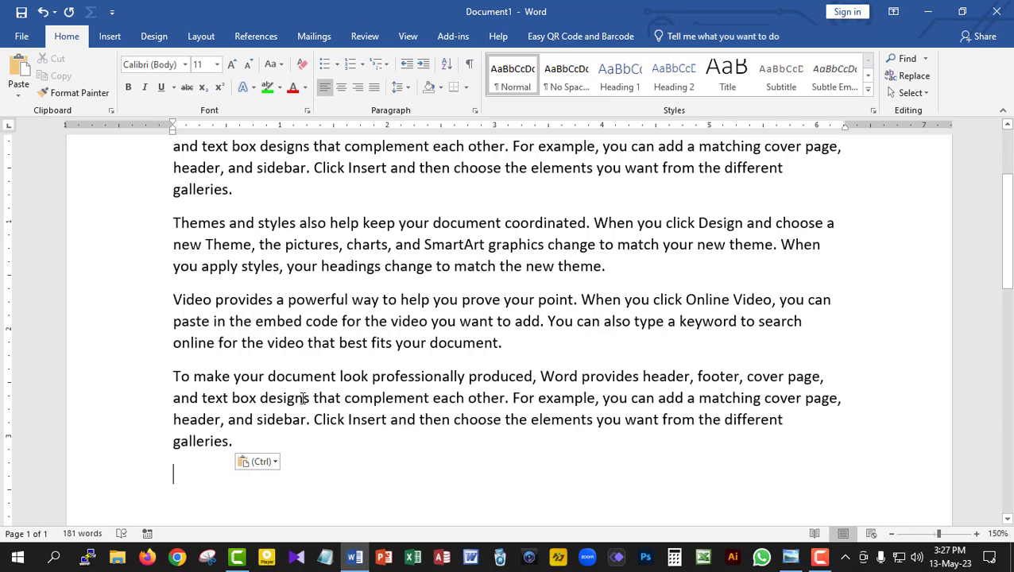
Cut the entire "To make your document" paragraph at the start of the document
scroll(302, 398, "up", 2)
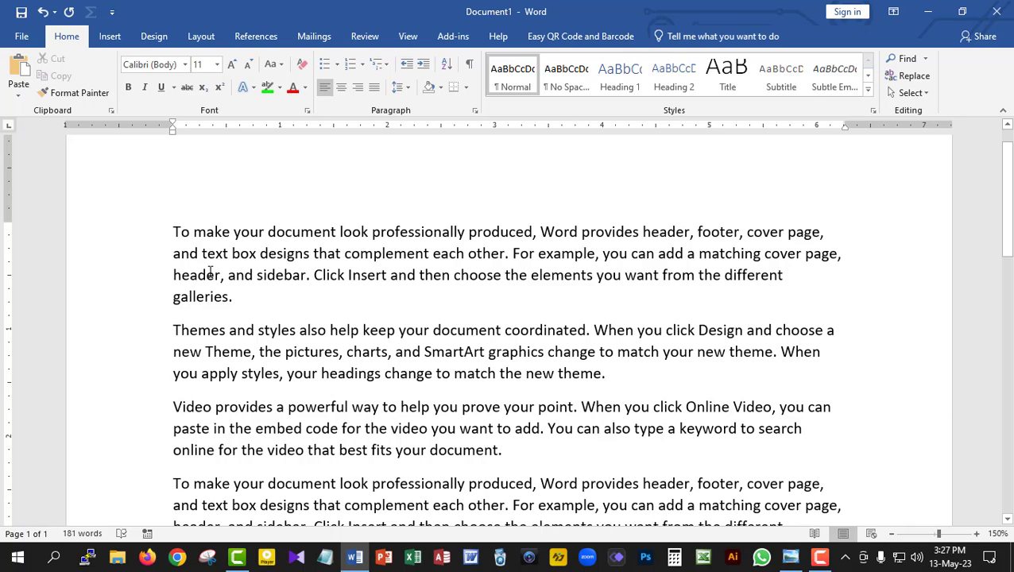
left_click_drag(239, 297, 172, 241)
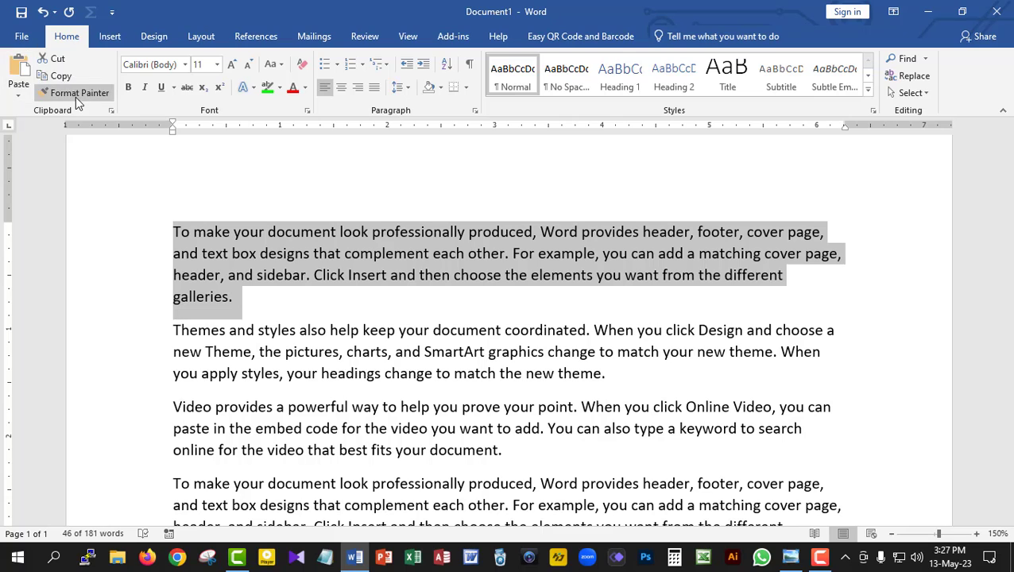
left_click(57, 62)
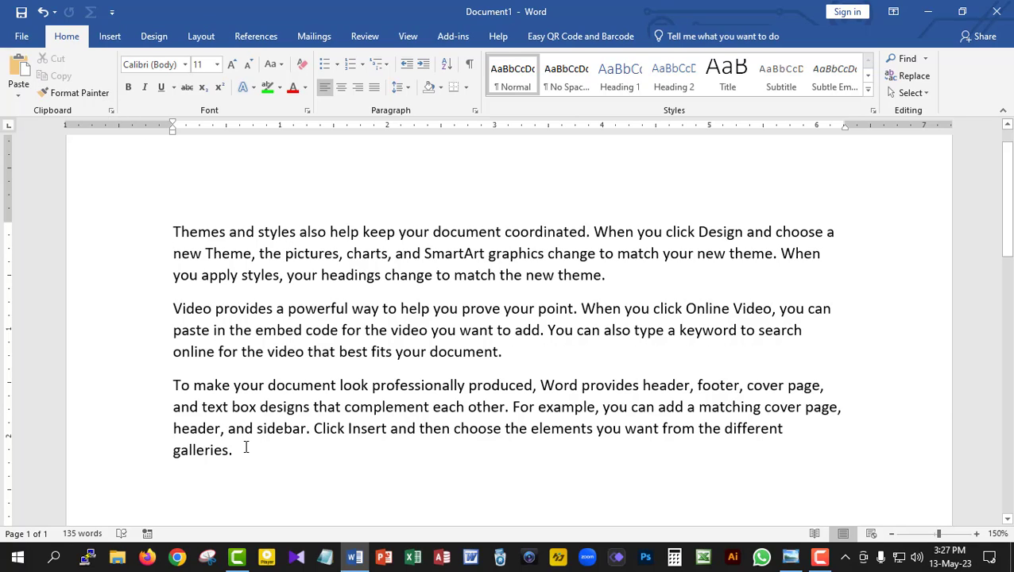
Paste the cut "To make your document" paragraph on a new line at the end of the document
key("Return")
left_click(21, 70)
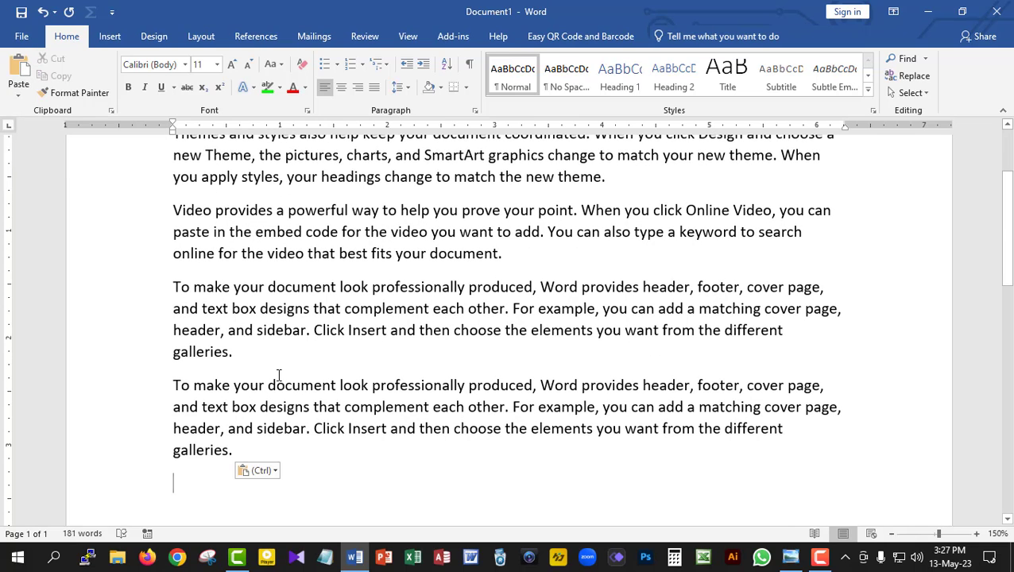
scroll(251, 371, "up", 1)
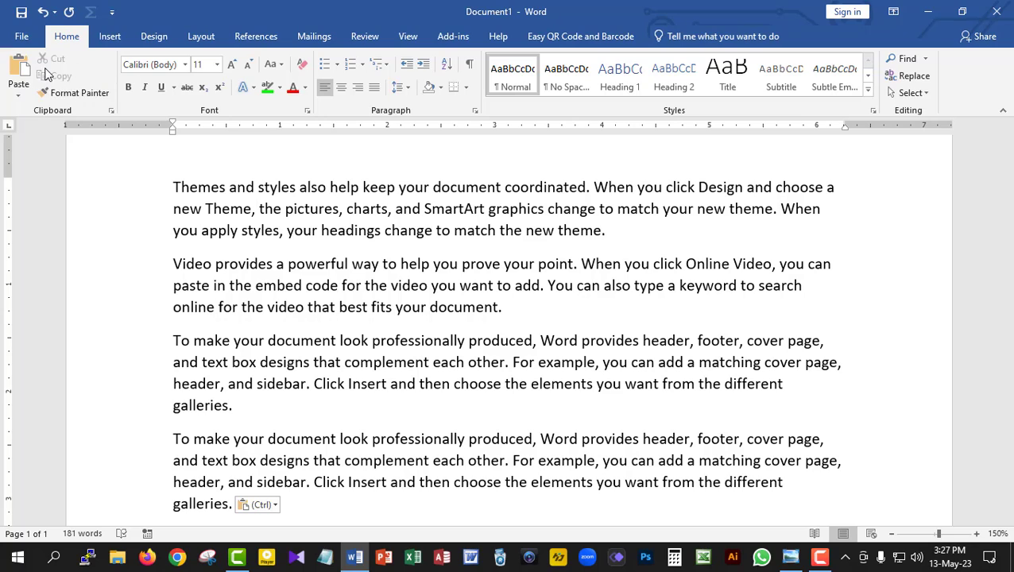
left_click(71, 92)
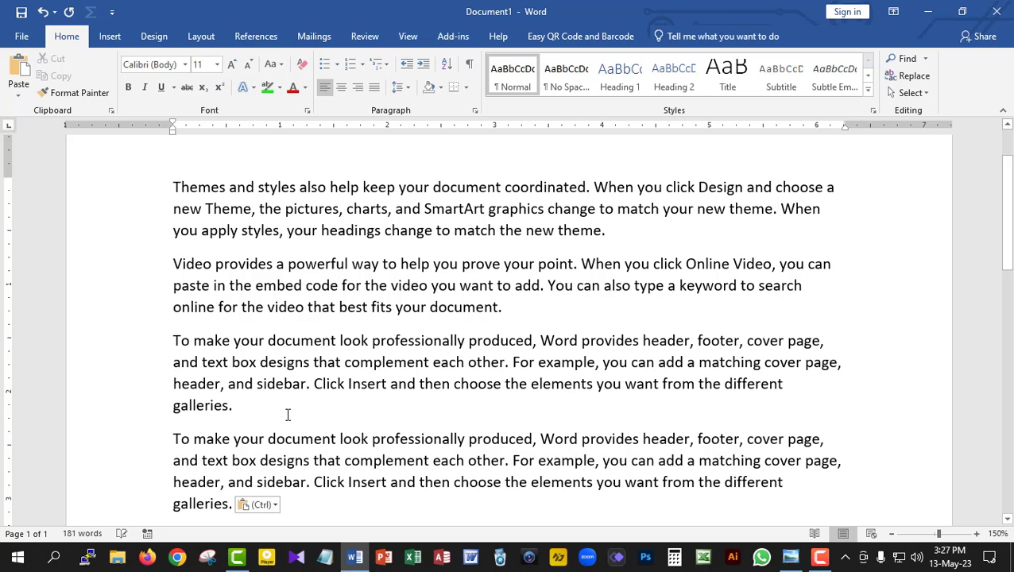
scroll(290, 429, "up", 1)
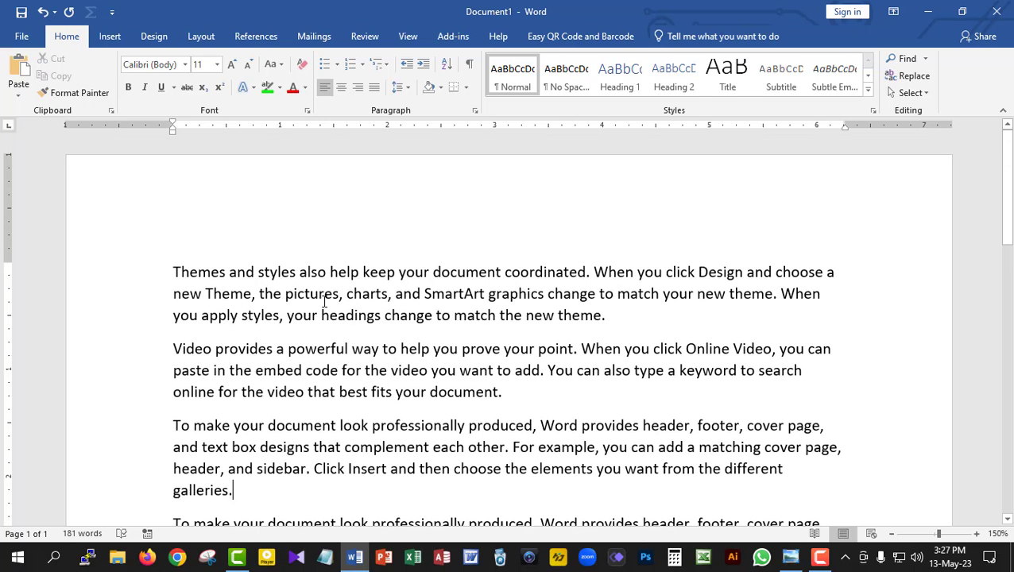
scroll(341, 402, "down", 1)
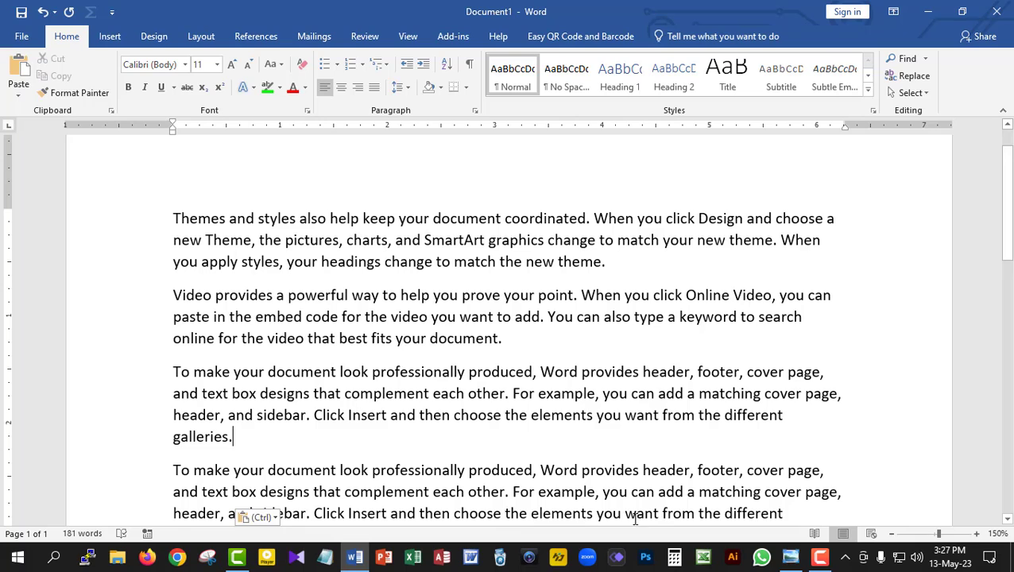
Switch to the Key Board image in Windows Photo Viewer and examine the Ctrl, X, C and V keys
left_click(789, 559)
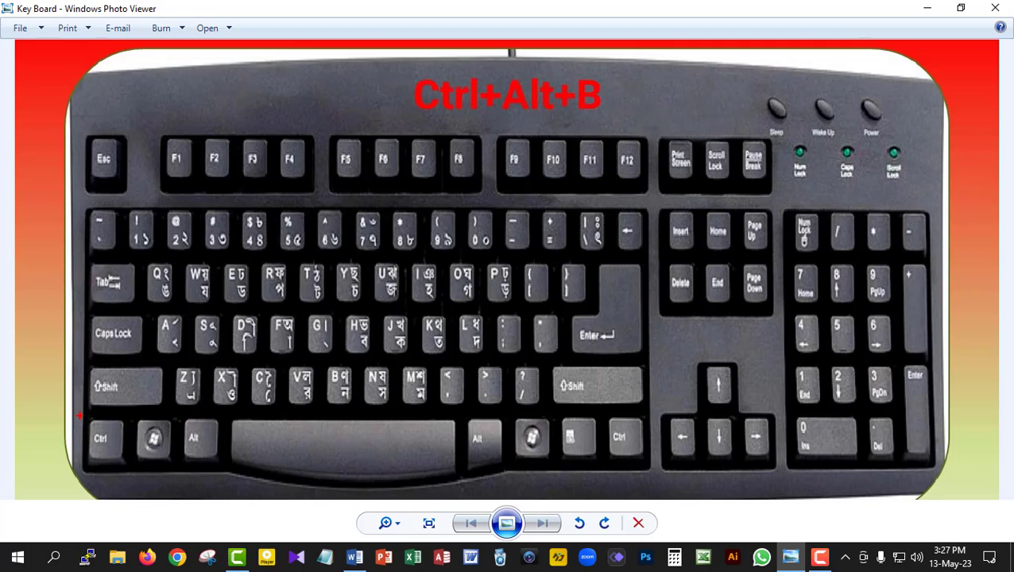
mouse_move(83, 412)
left_mouse_down()
mouse_move(125, 430)
mouse_move(129, 470)
left_mouse_up()
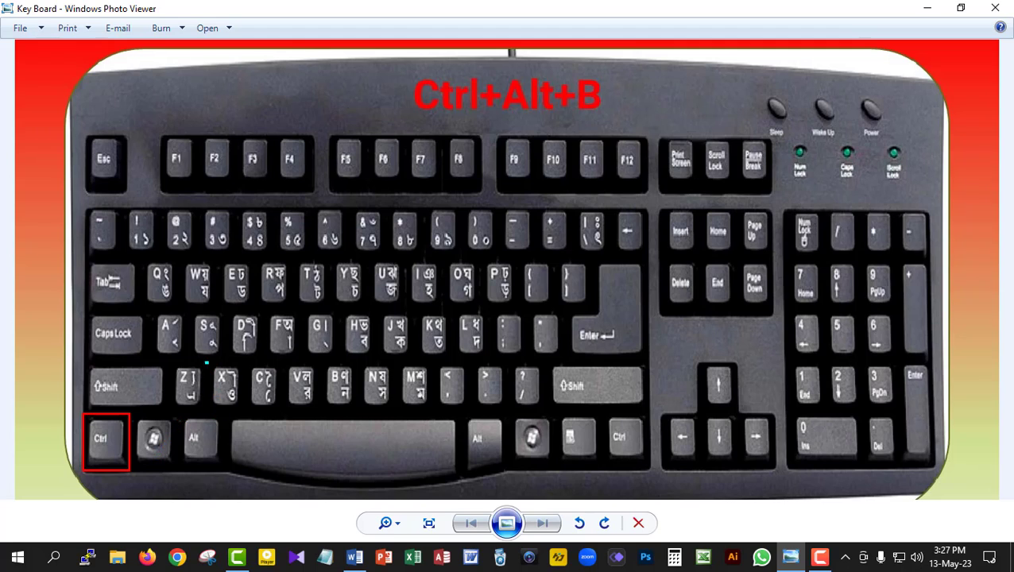
mouse_move(205, 363)
left_mouse_down()
mouse_move(243, 369)
mouse_move(244, 412)
left_mouse_up()
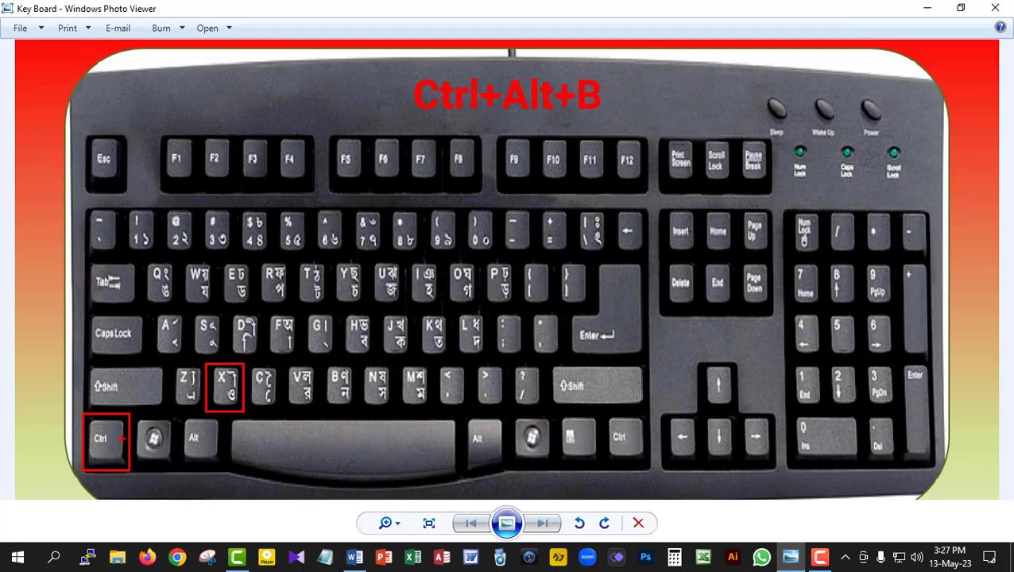
left_click_drag(243, 363, 284, 411)
mouse_move(283, 363)
left_mouse_down()
mouse_move(321, 384)
mouse_move(322, 413)
left_mouse_up()
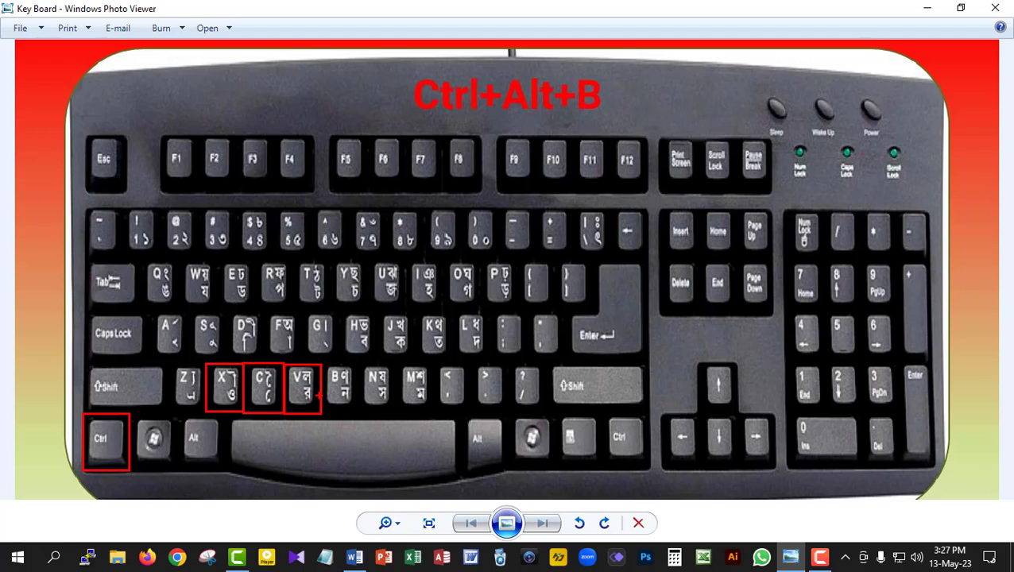
key("Escape")
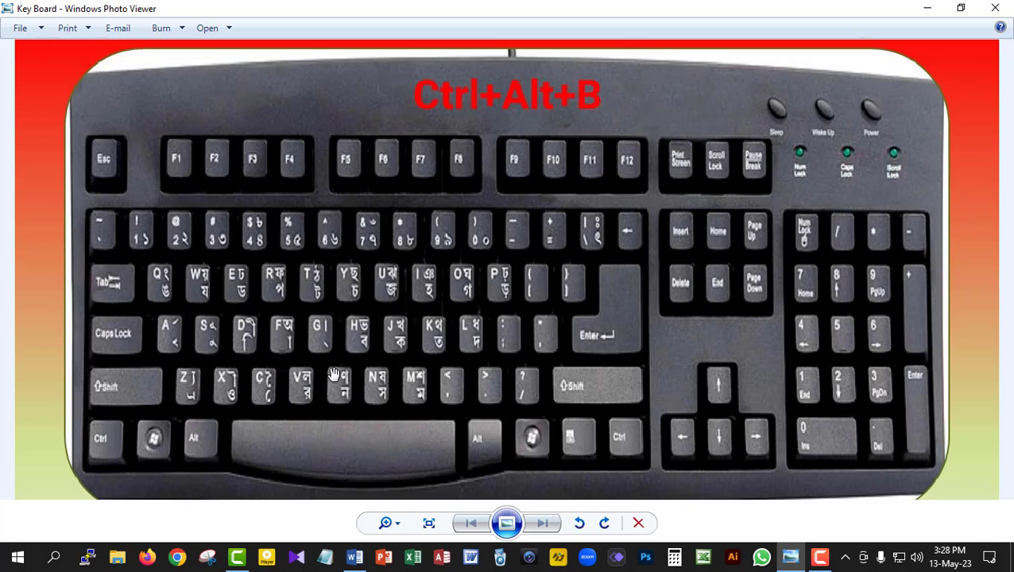
Switch to Word and increase the font size of "Themes" at the start of the first paragraph to 18
left_click(350, 560)
left_click(265, 262)
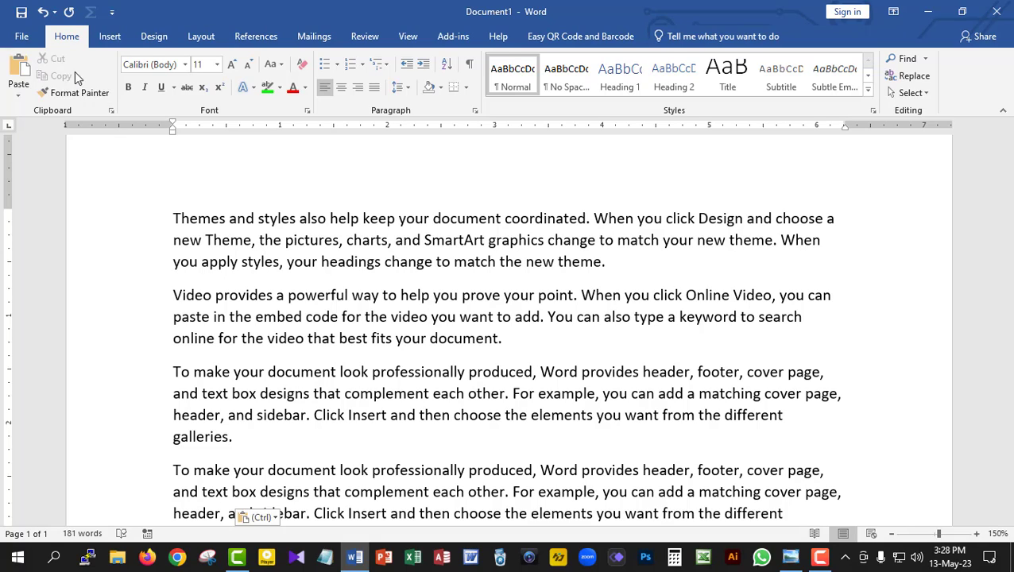
left_click(612, 263)
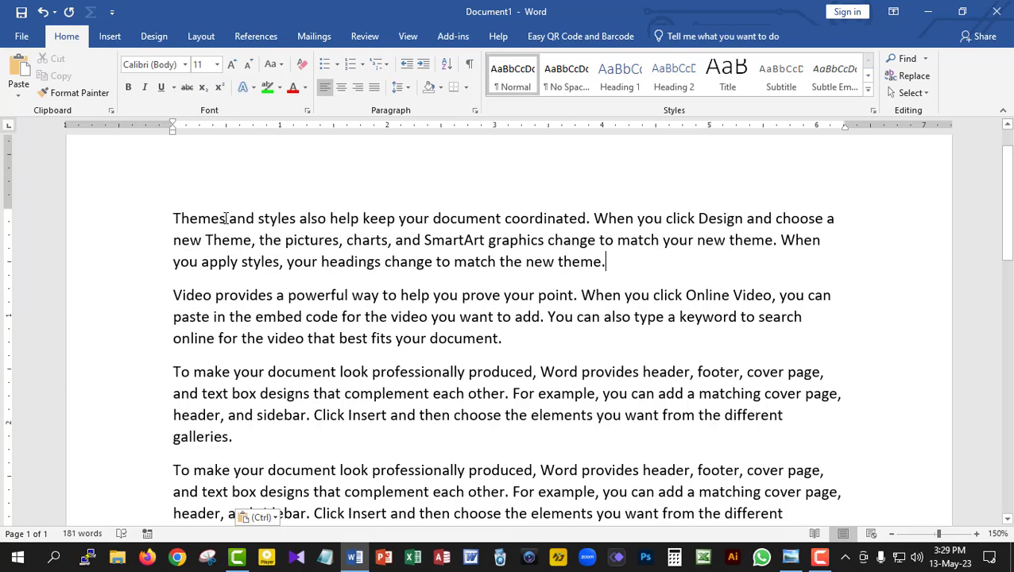
left_click_drag(225, 218, 172, 218)
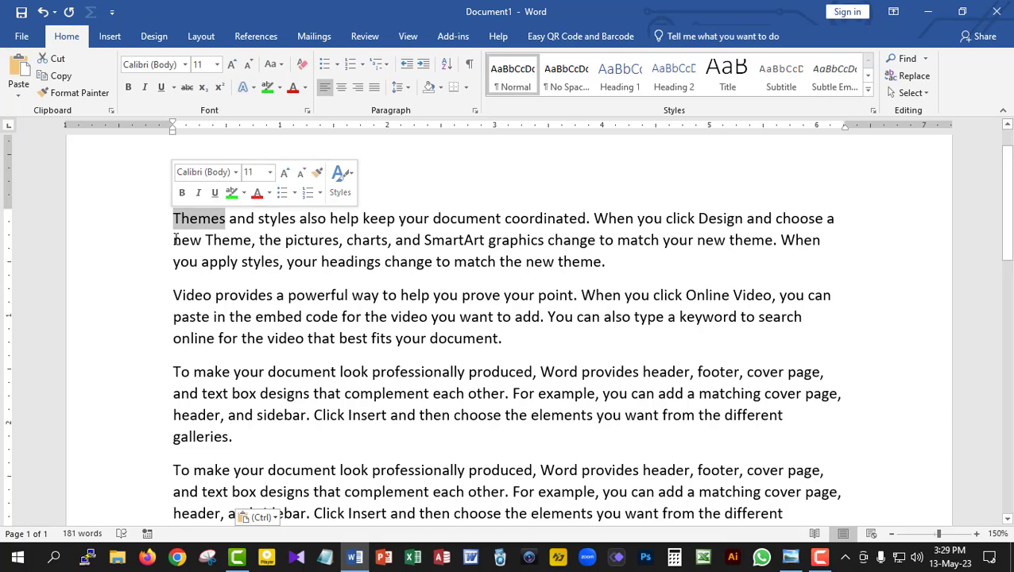
left_click(232, 67)
left_click(232, 67)
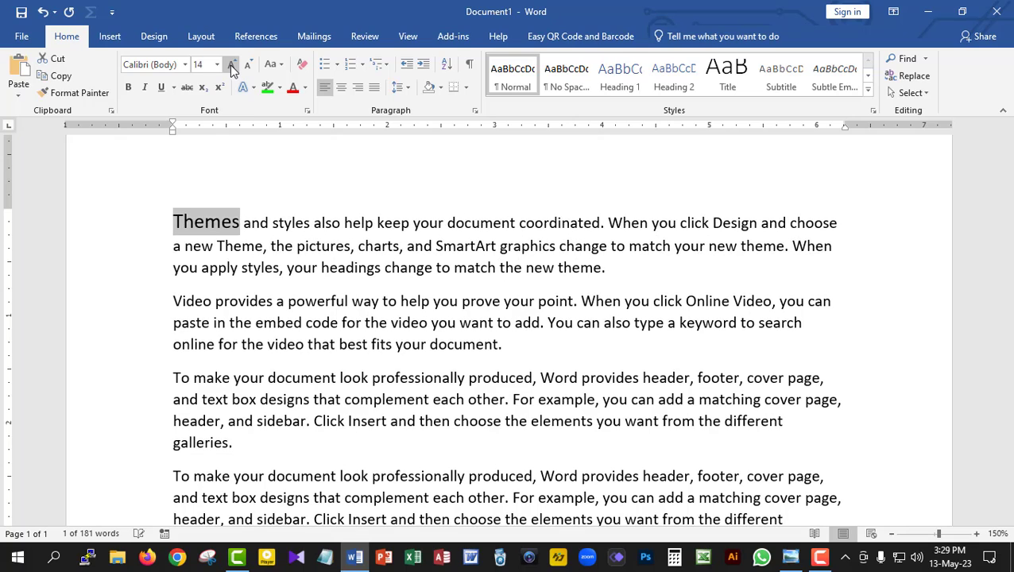
left_click(232, 67)
left_click(233, 67)
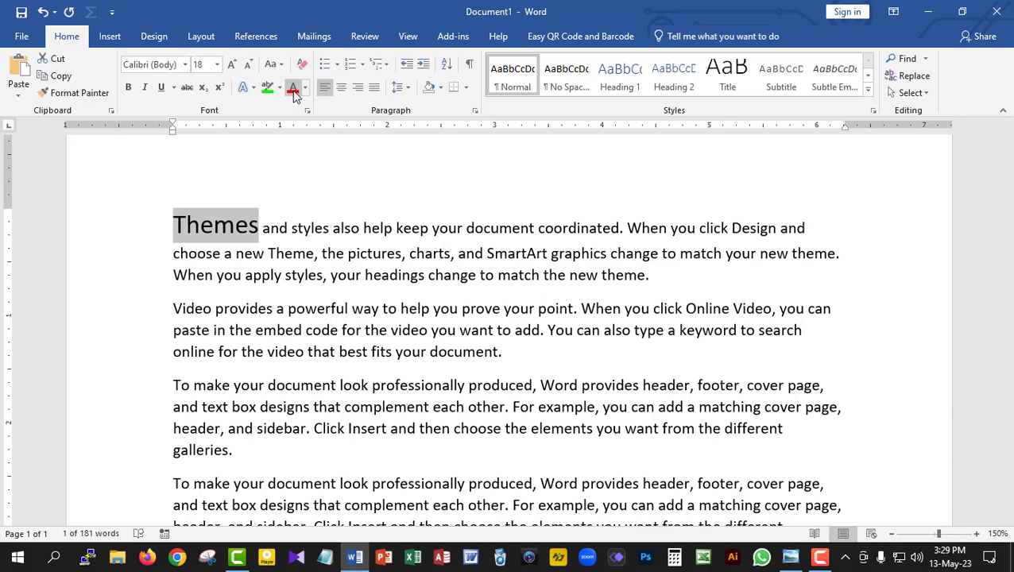
Apply the red font color to "Themes" at the start of the first paragraph
left_click(292, 87)
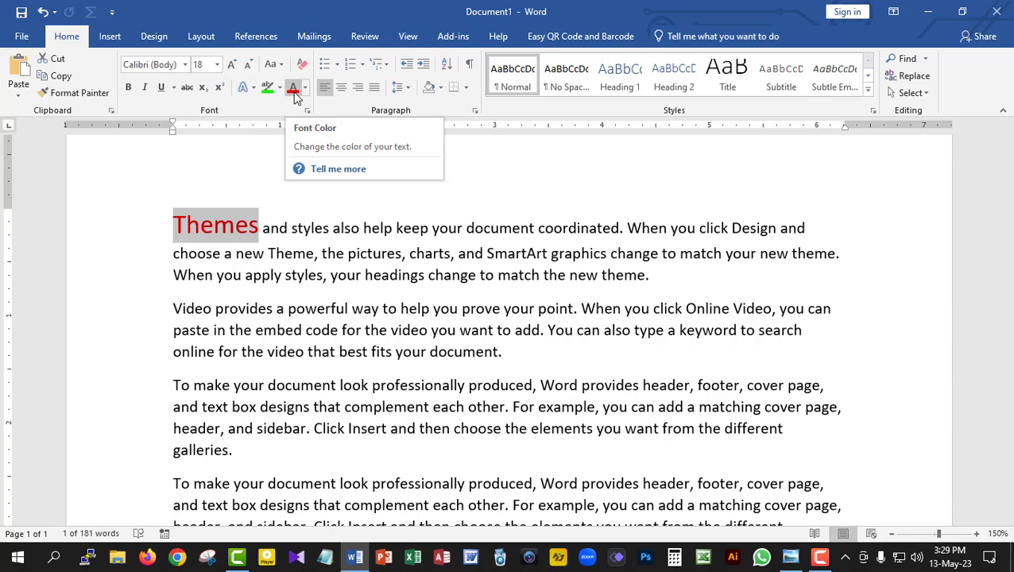
left_click(434, 278)
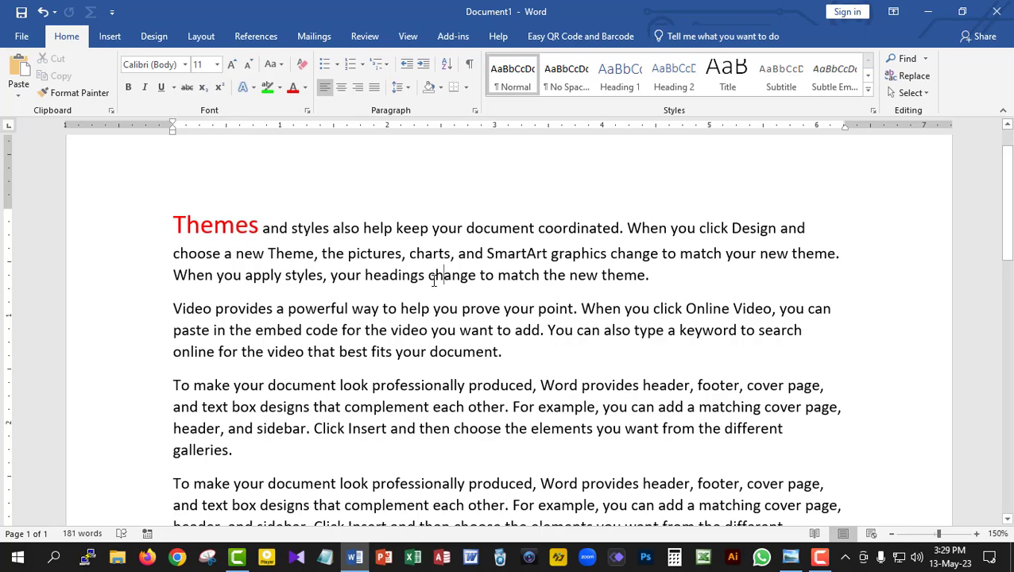
Enlarge "change" in the first paragraph to font size 16, and reduce it to size 12
left_click_drag(428, 278, 477, 278)
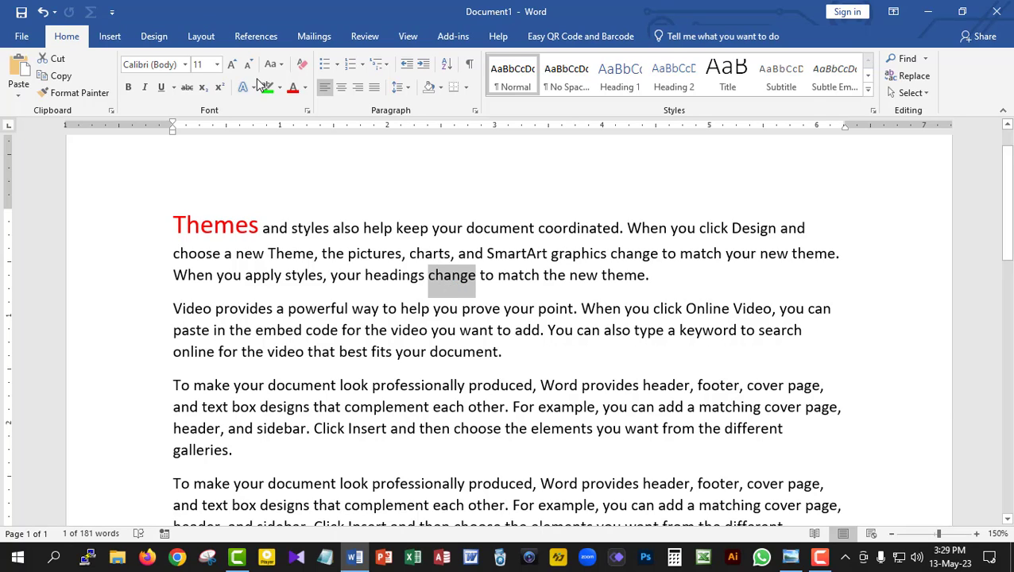
left_click(232, 64)
left_click(232, 64)
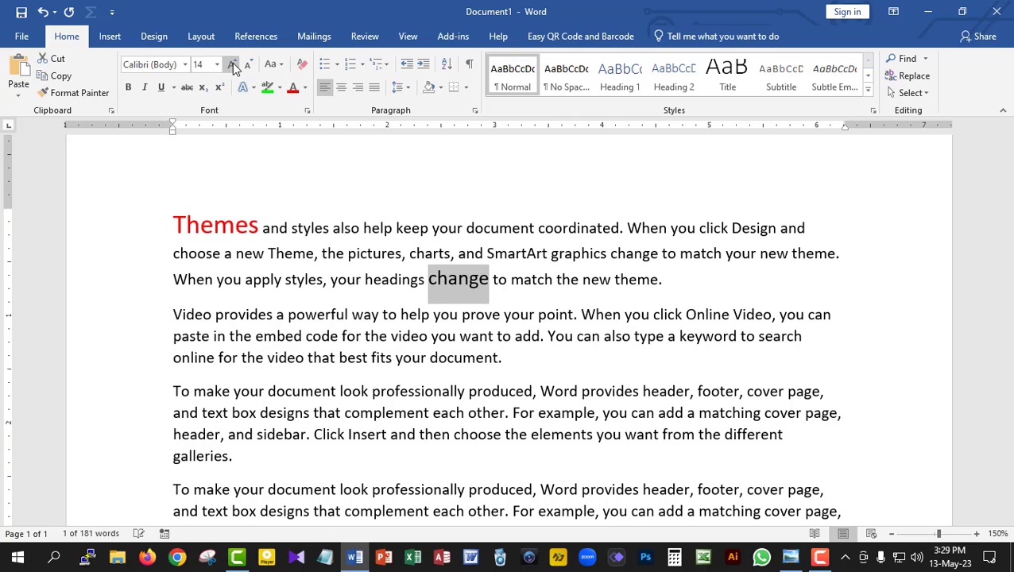
left_click(233, 64)
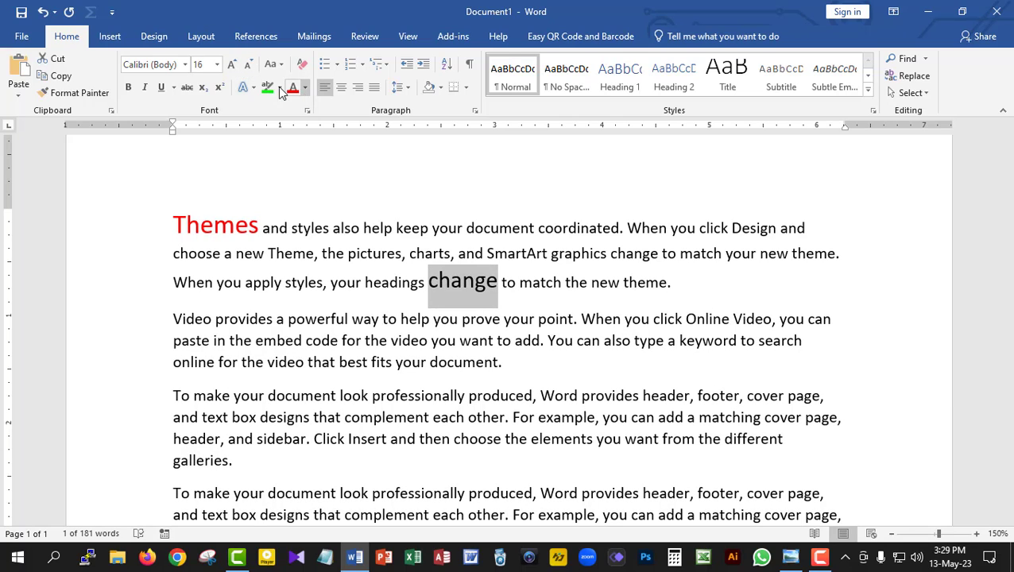
left_click(248, 65)
left_click(248, 64)
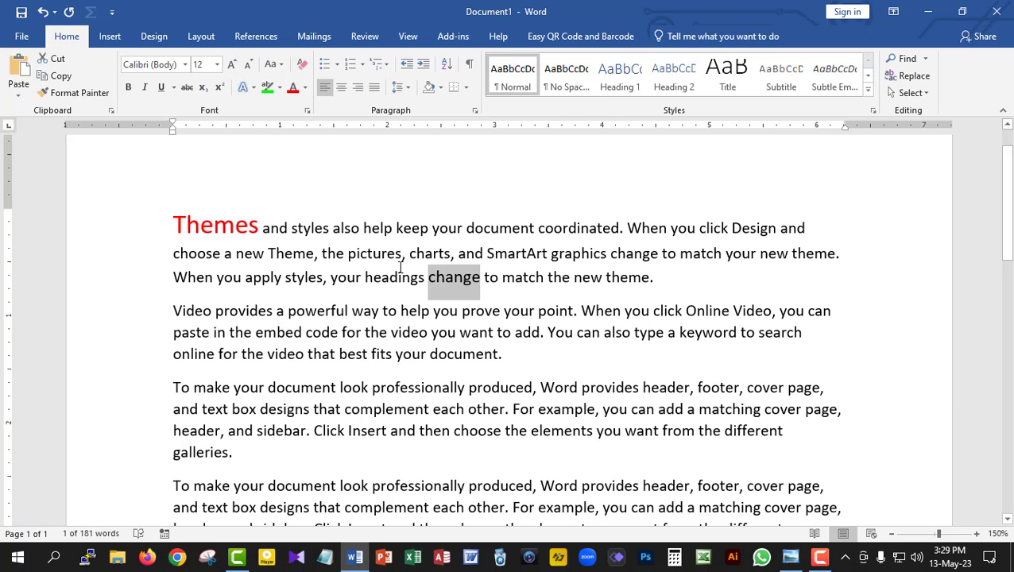
left_click(480, 286)
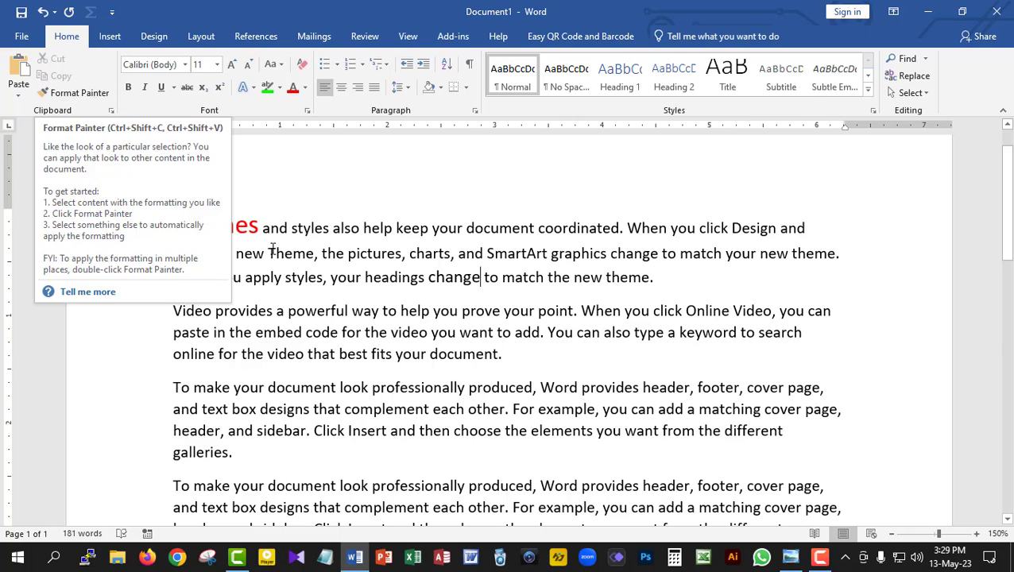
left_click_drag(174, 219, 261, 225)
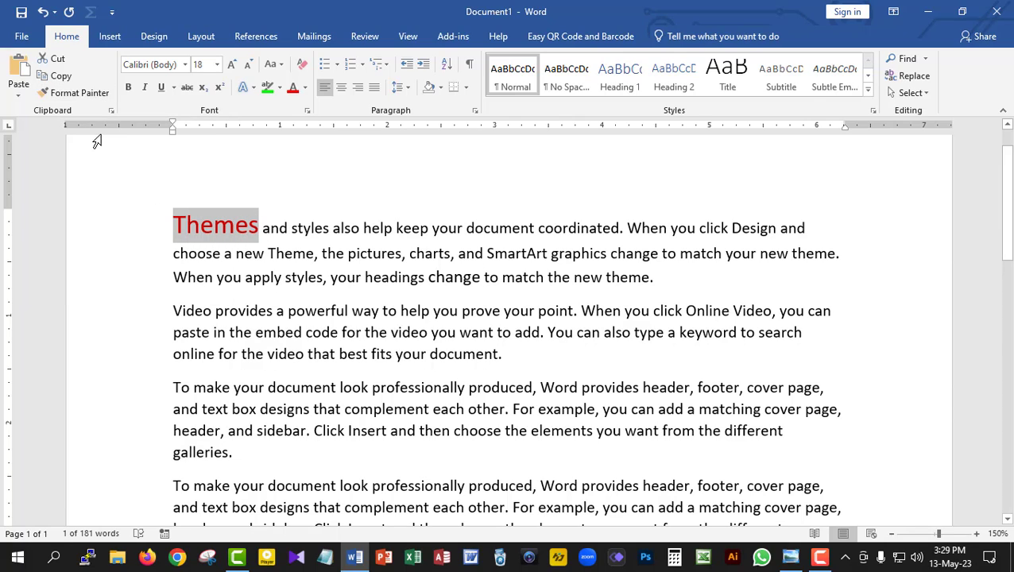
left_click(83, 93)
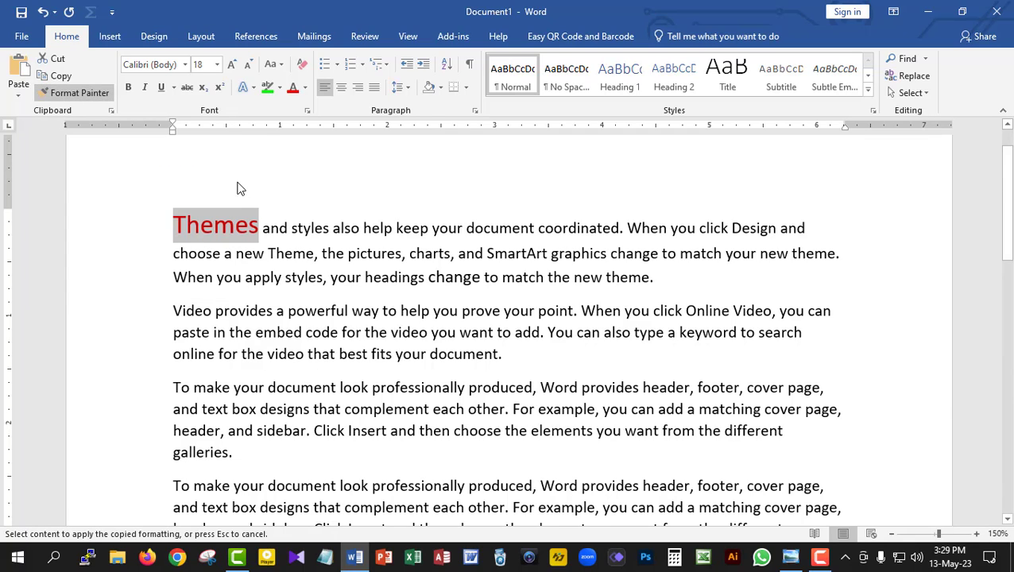
left_click(87, 93)
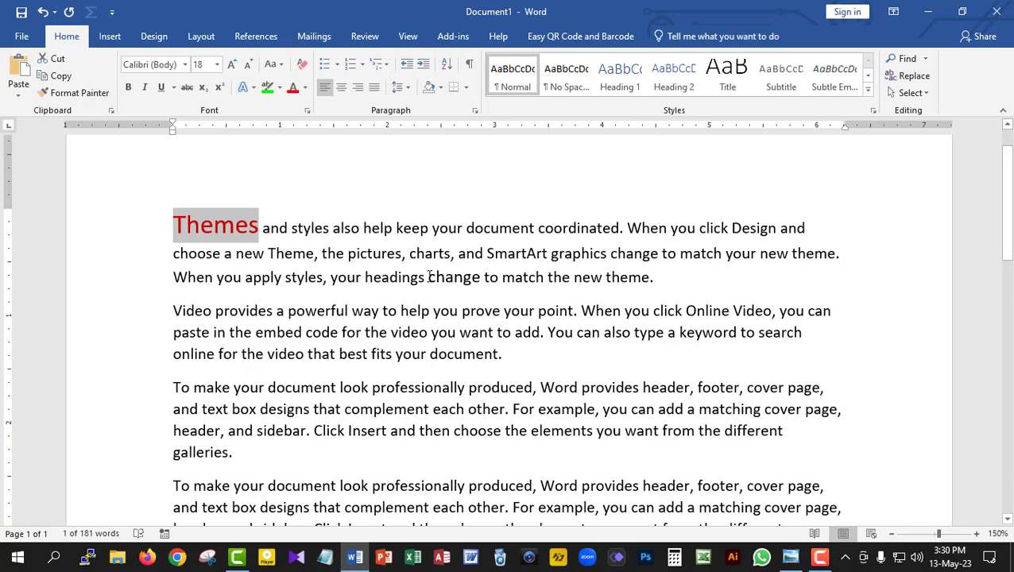
left_click_drag(430, 278, 480, 282)
left_click(480, 285)
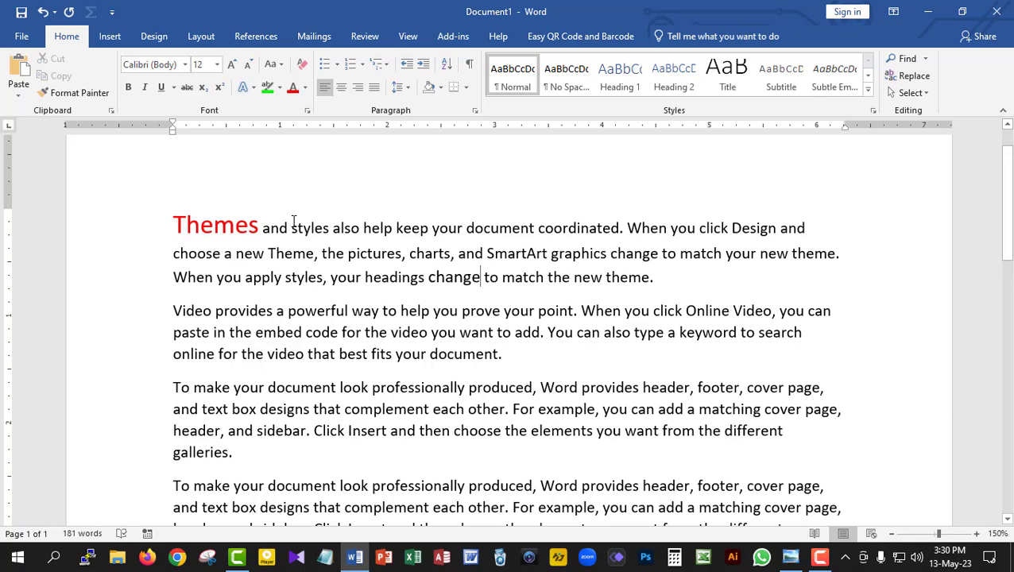
Copy the formatting of "Themes" to the word "change" in the first paragraph with Format Painter
left_click_drag(265, 225, 171, 225)
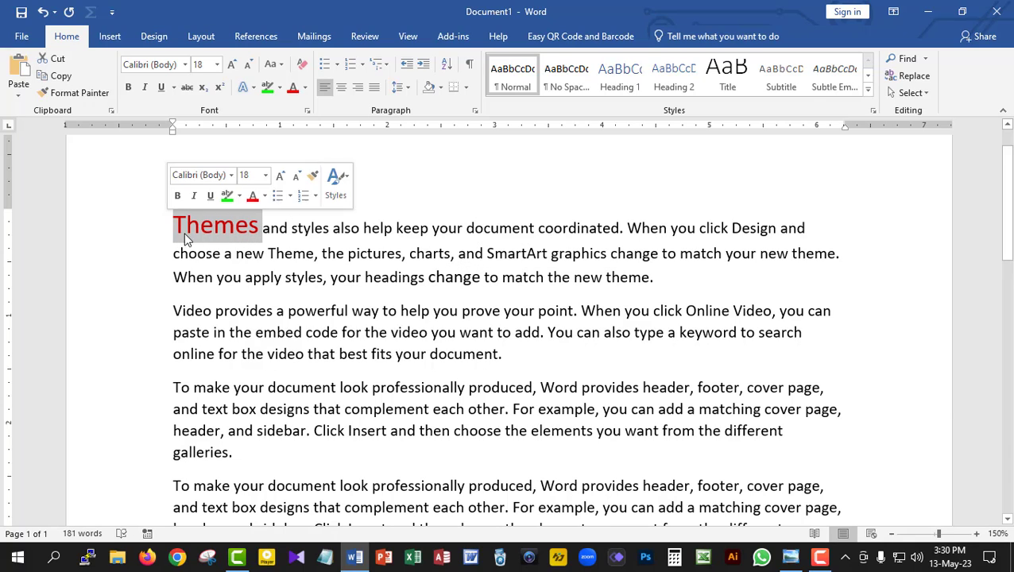
left_click(79, 94)
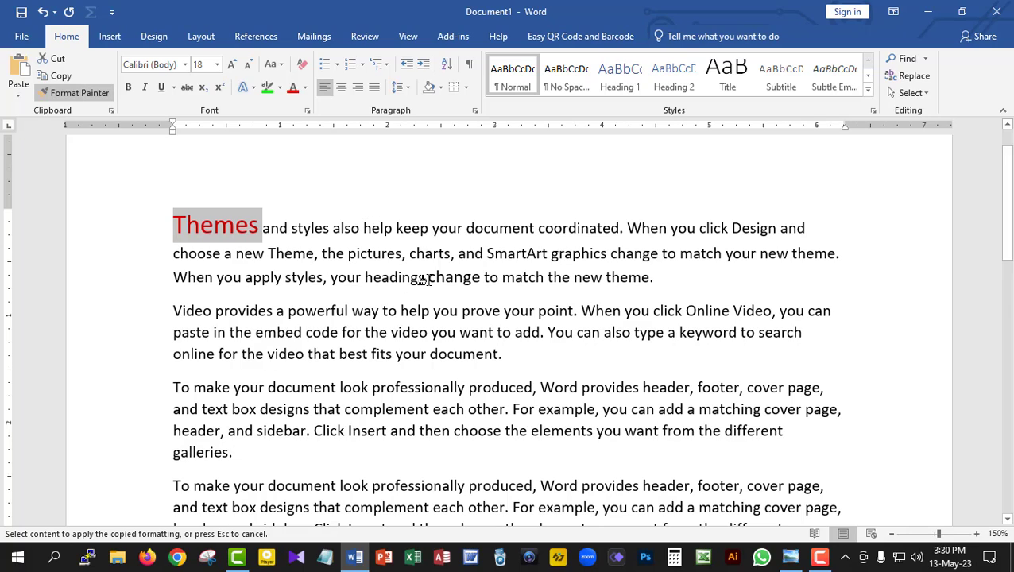
left_click_drag(424, 280, 480, 280)
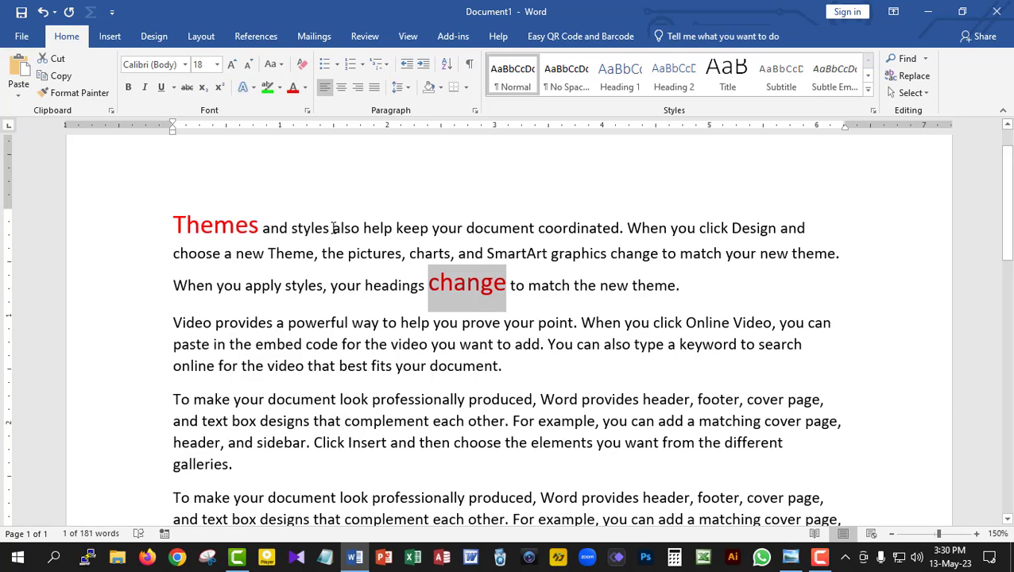
Make the word "also" in the first paragraph bold and increase its font size to 16
left_click_drag(333, 228, 363, 228)
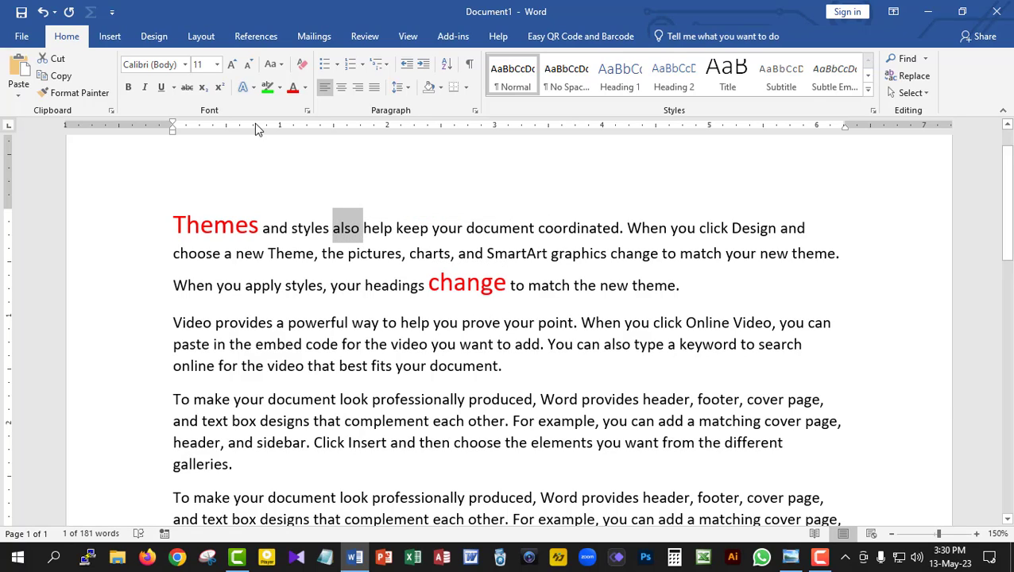
left_click(128, 87)
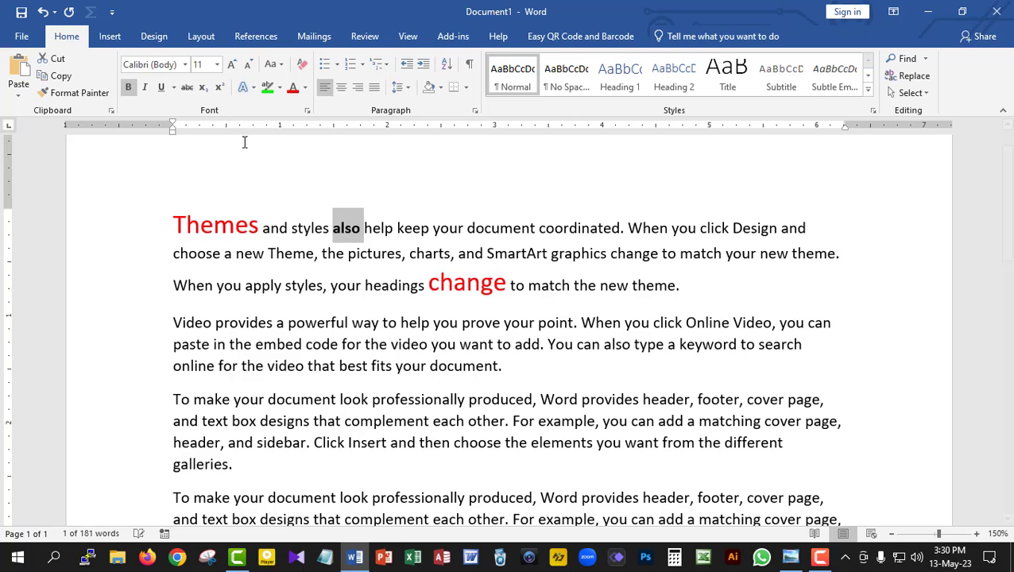
left_click(229, 66)
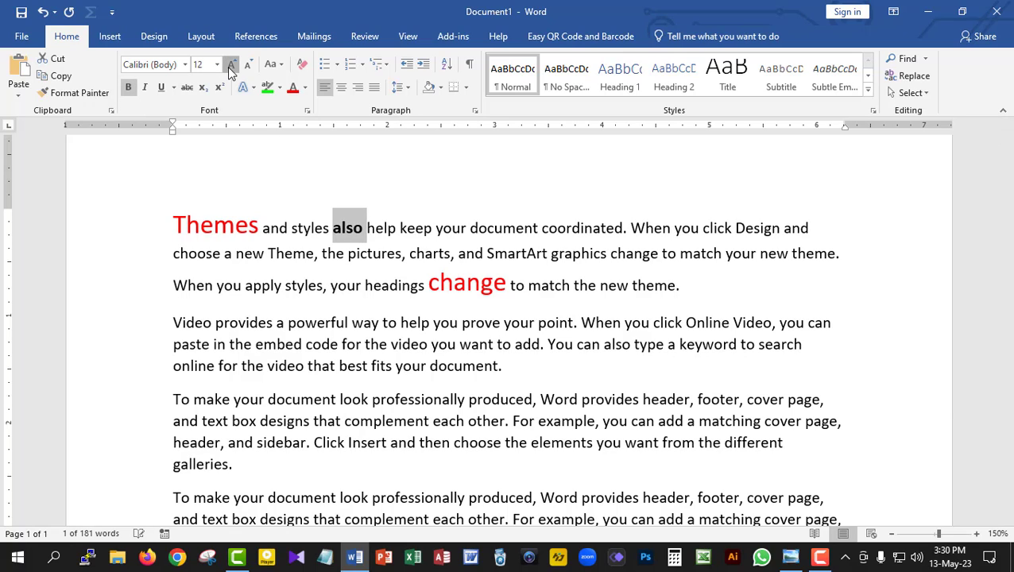
left_click(229, 67)
left_click(229, 66)
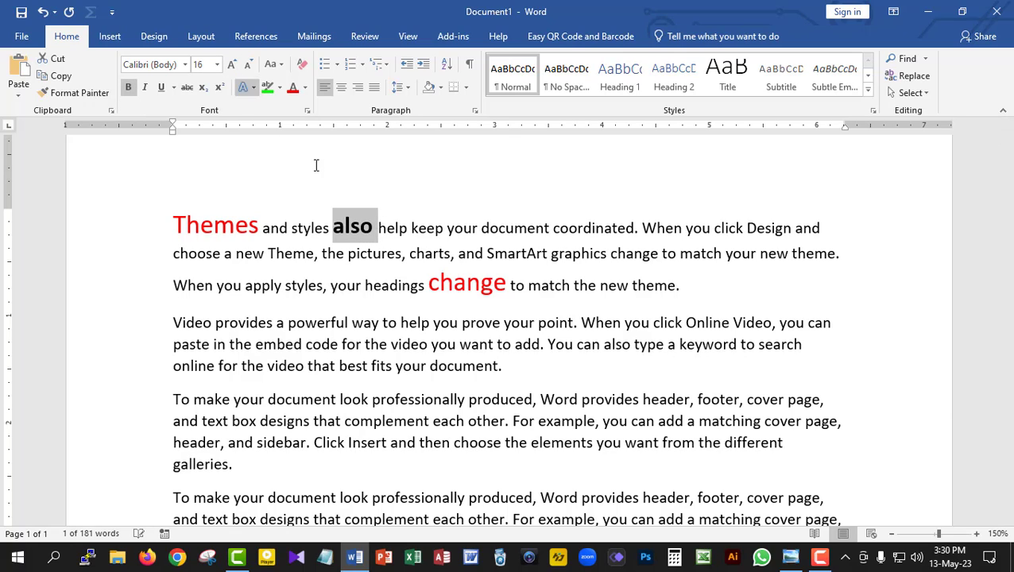
Apply the standard dark blue font color to "also" in the first paragraph
left_click(304, 88)
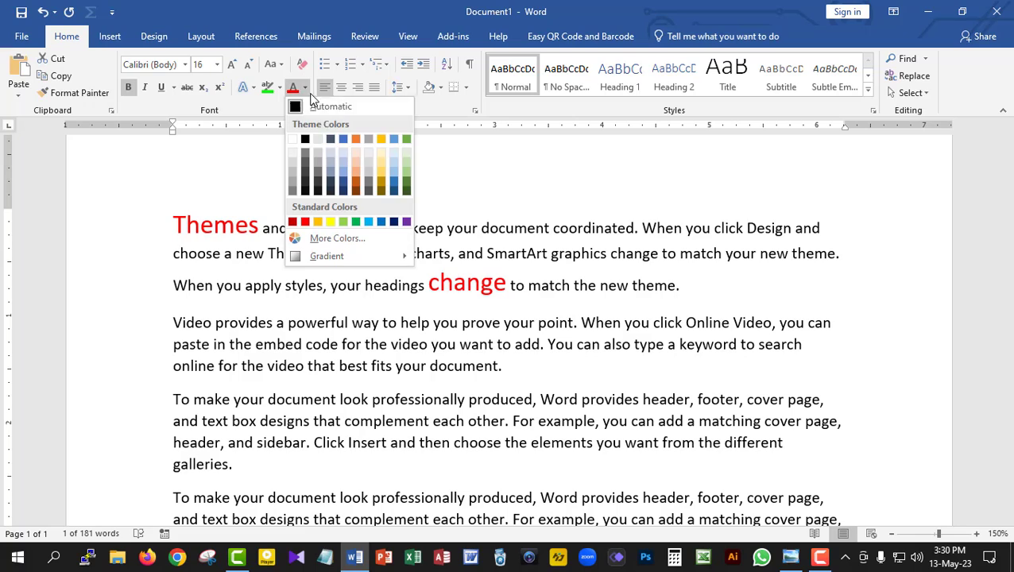
left_click(393, 224)
left_click(373, 236)
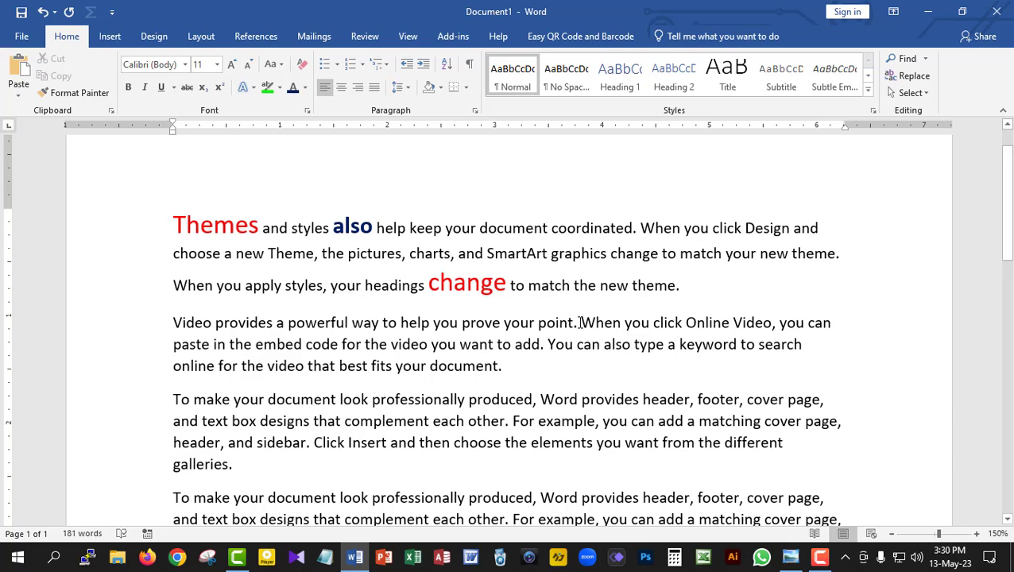
Copy the formatting of "also" to the word "Online" in the second paragraph with Format Painter
left_click_drag(580, 323, 538, 322)
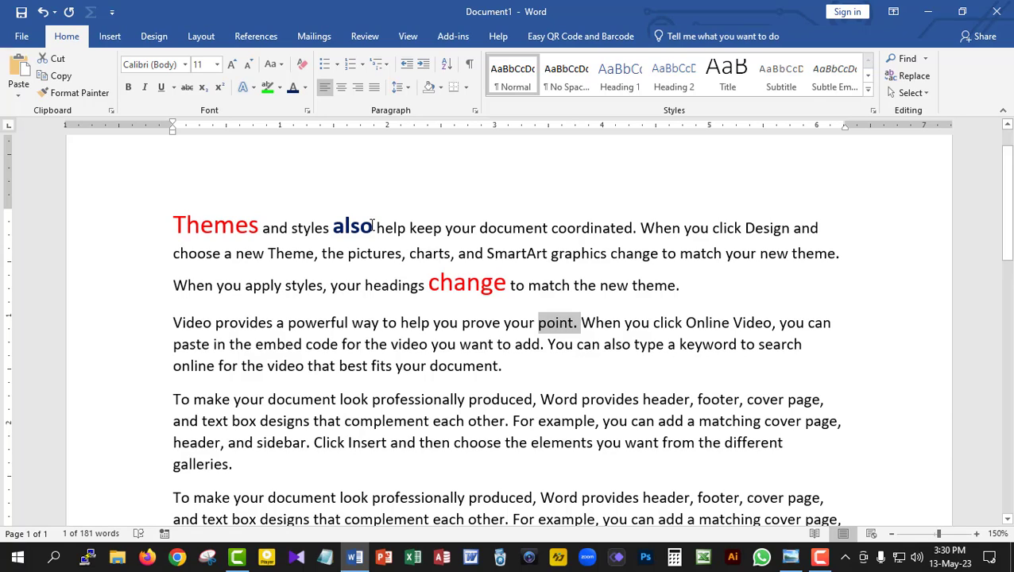
left_click_drag(372, 226, 332, 227)
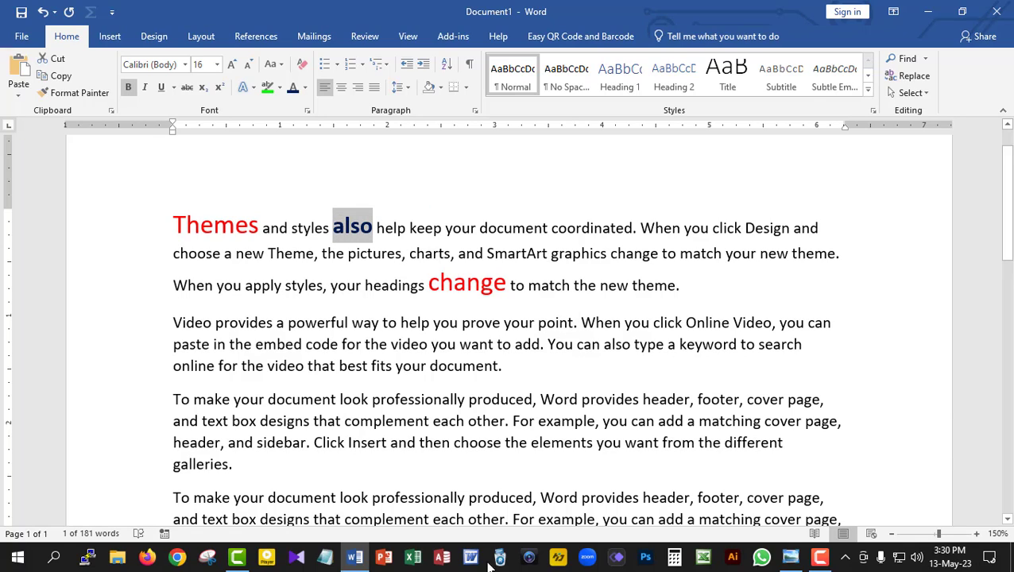
left_click(96, 94)
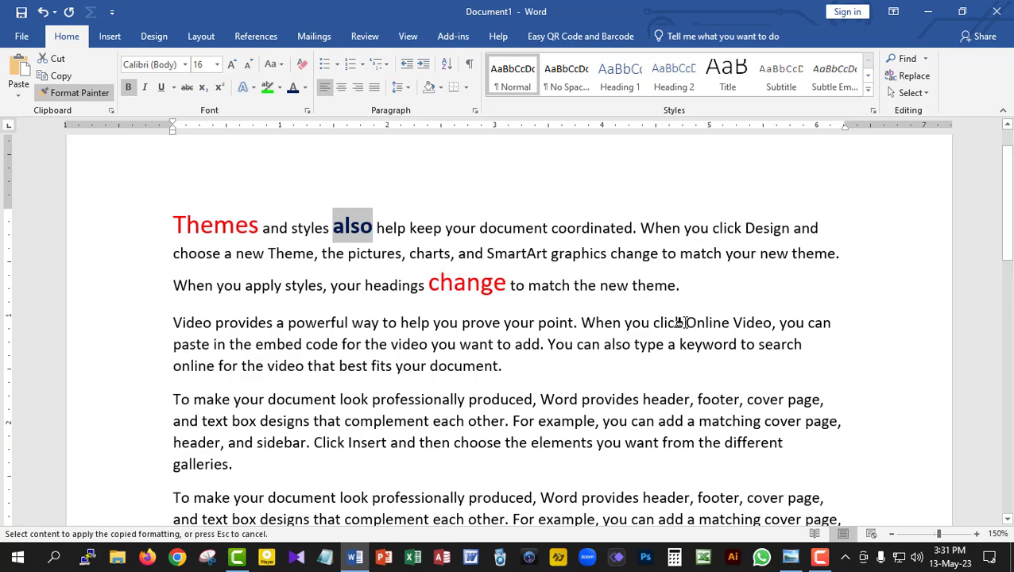
left_click_drag(682, 323, 723, 326)
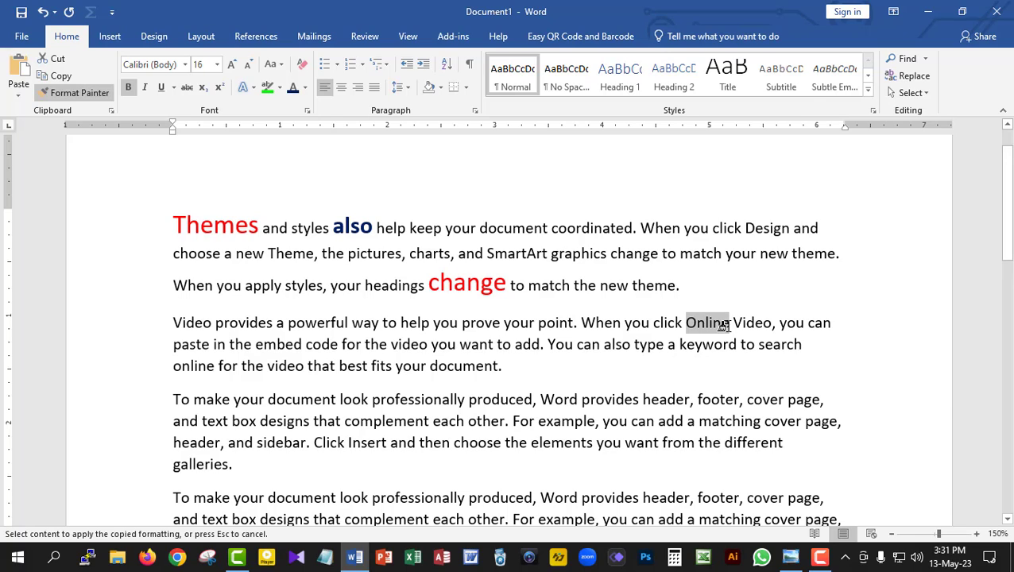
left_click_drag(725, 326, 729, 326)
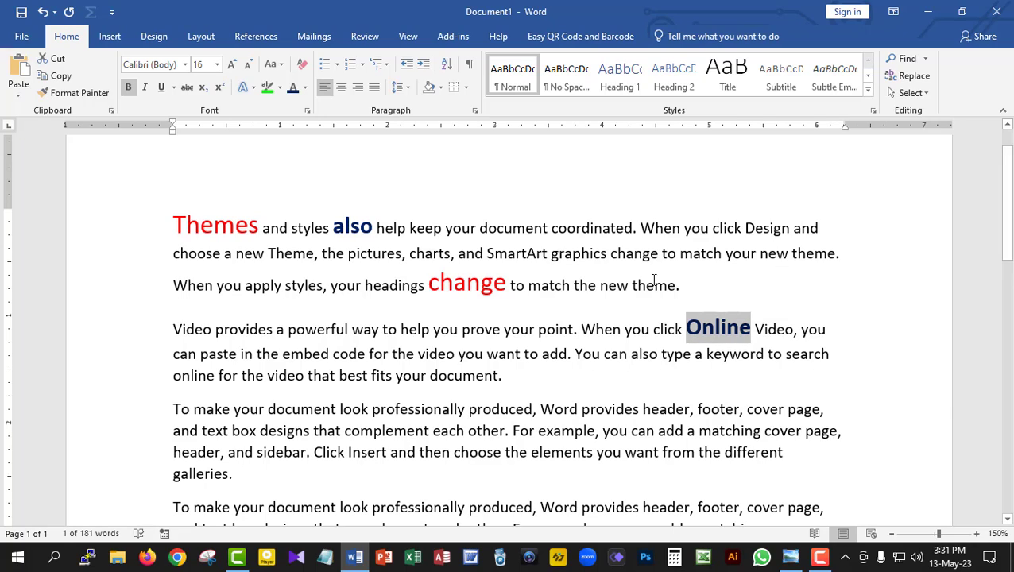
left_click(710, 332)
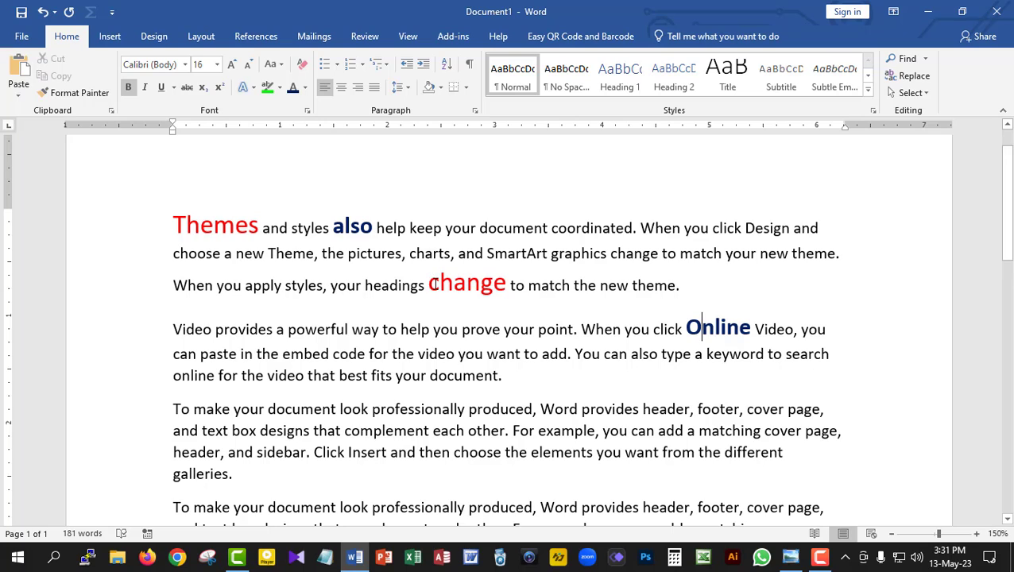
Copy the formatting of "change" to the word "choose" in the third paragraph with Format Painter
left_click_drag(429, 284, 506, 288)
scroll(438, 457, "down", 3)
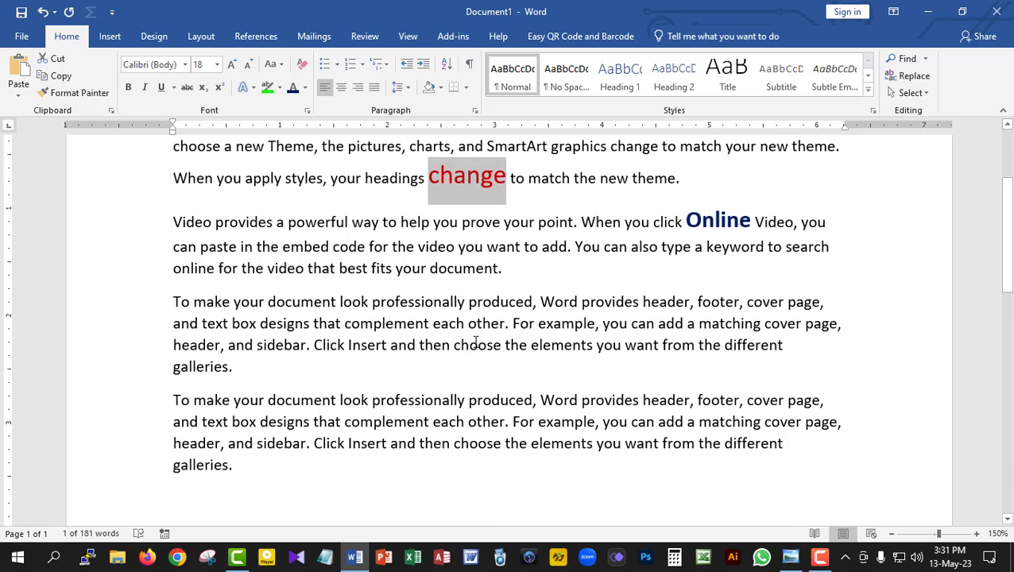
left_click(94, 93)
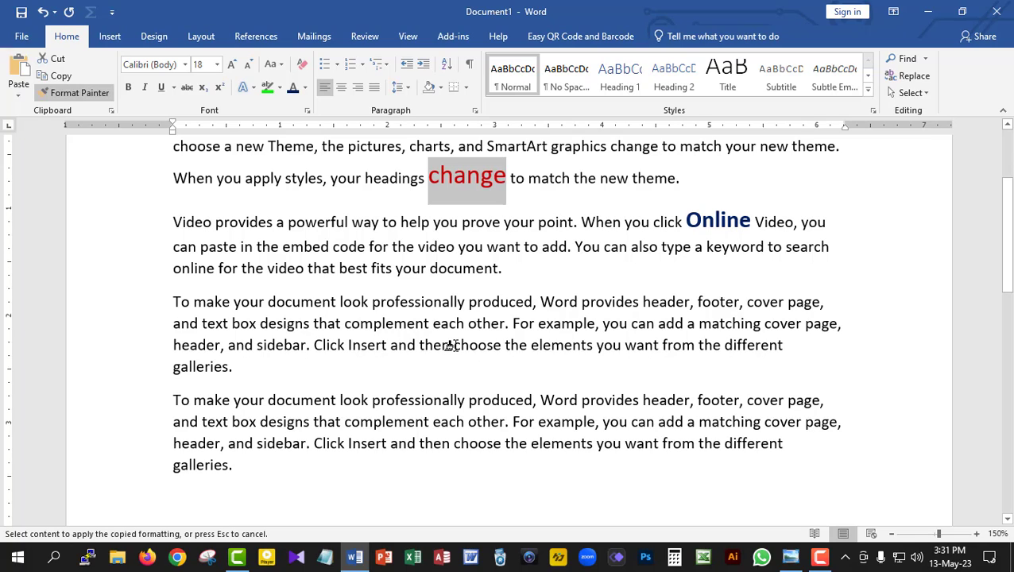
left_click_drag(451, 345, 497, 347)
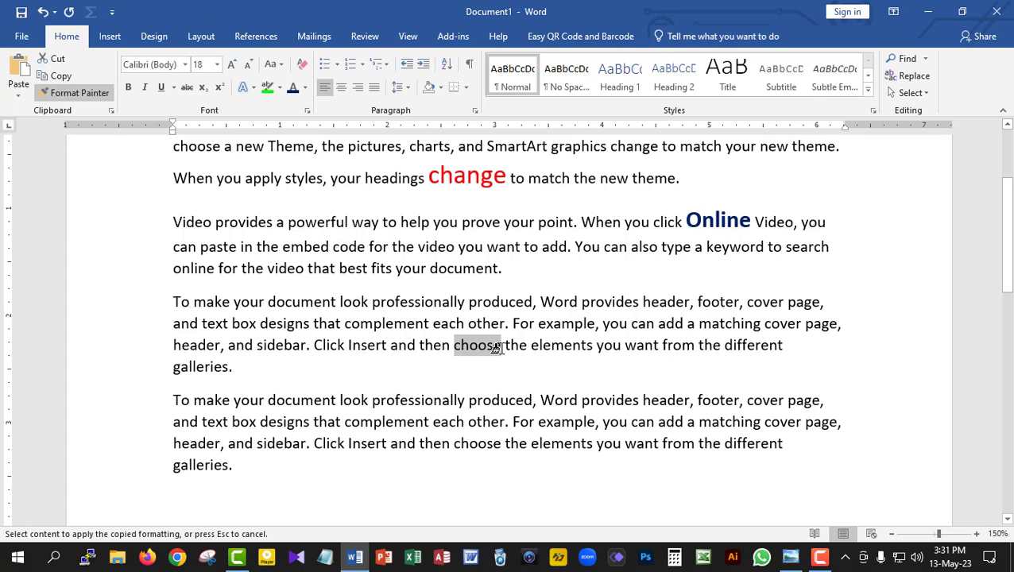
left_click_drag(497, 347, 503, 348)
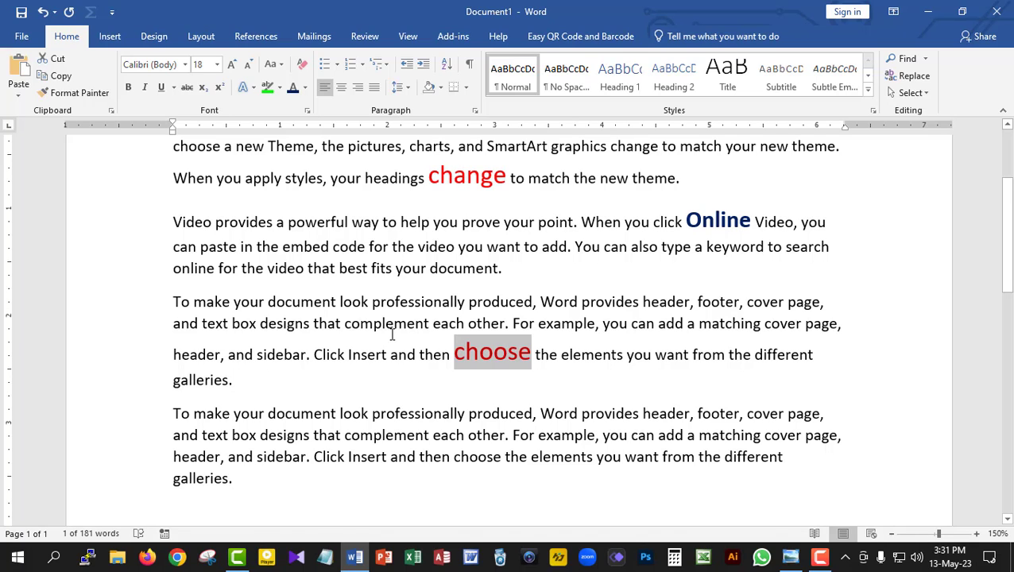
Undo the formatting copied onto "choose" in the third paragraph
scroll(294, 252, "up", 3)
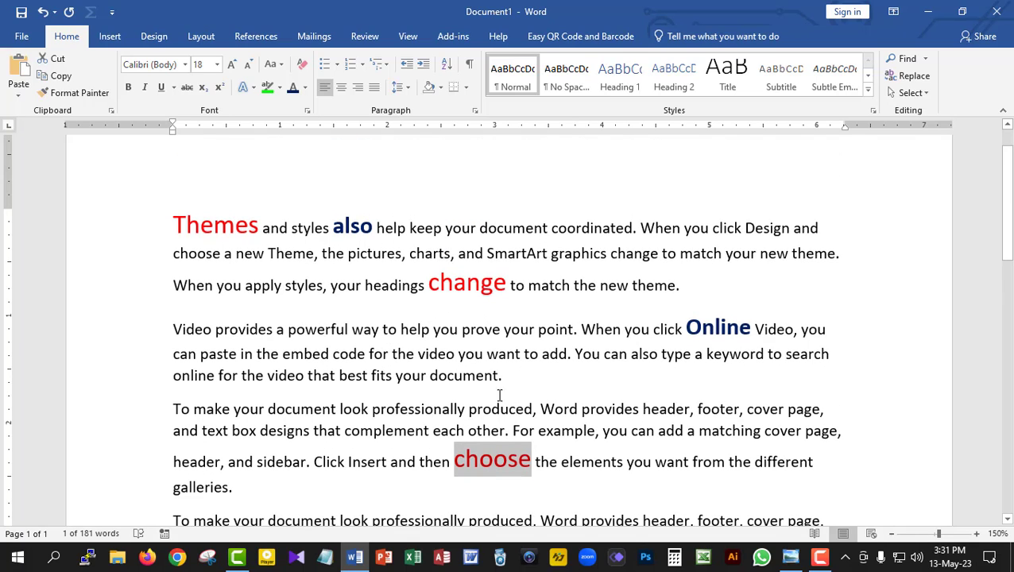
scroll(434, 430, "down", 1)
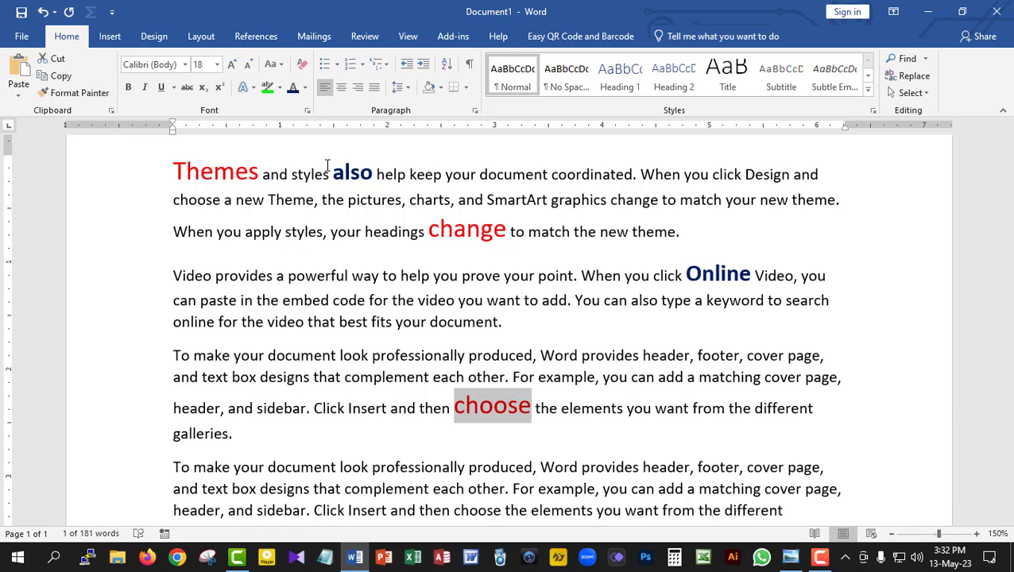
left_click(400, 231)
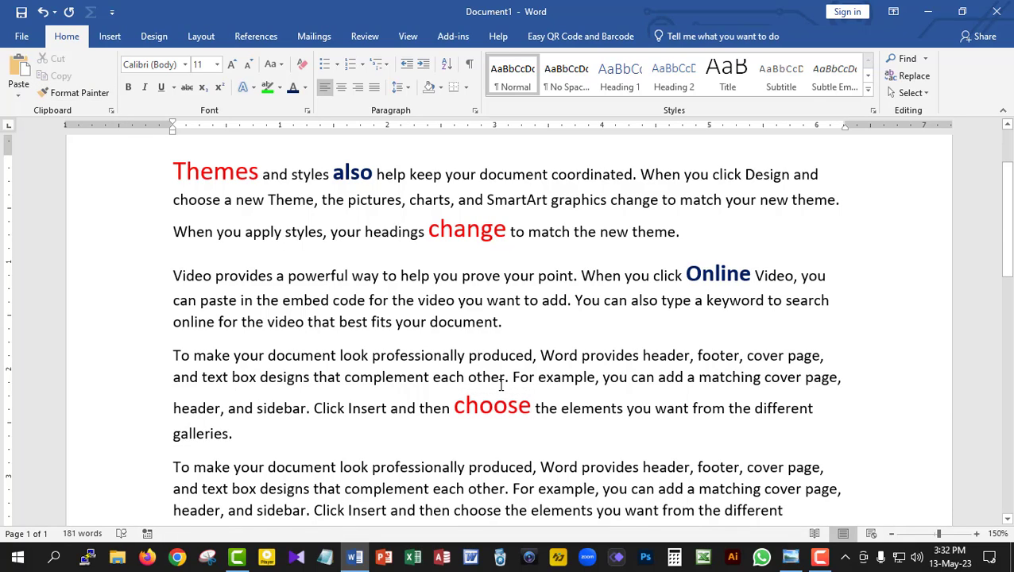
scroll(388, 356, "up", 1)
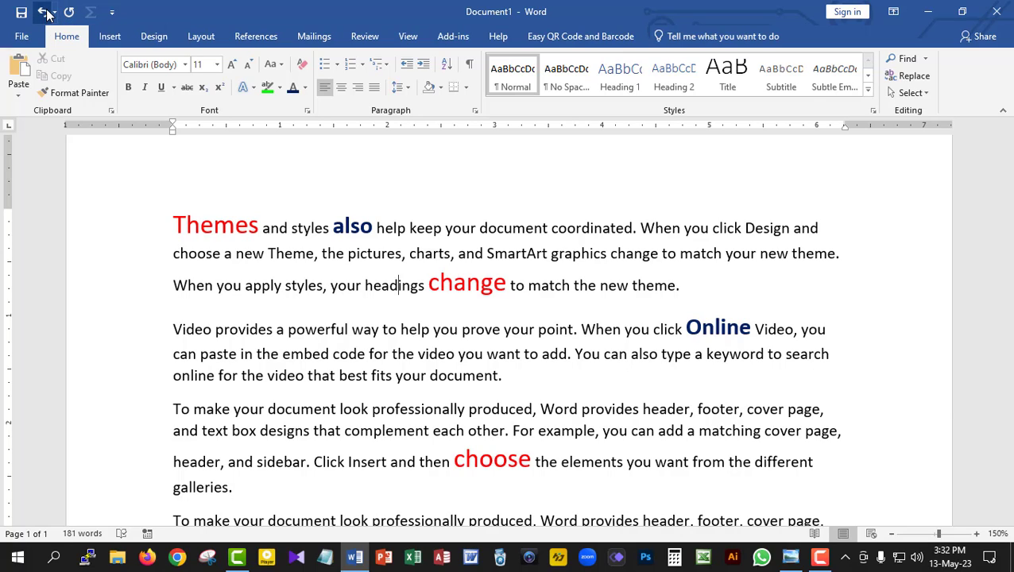
left_click(43, 12)
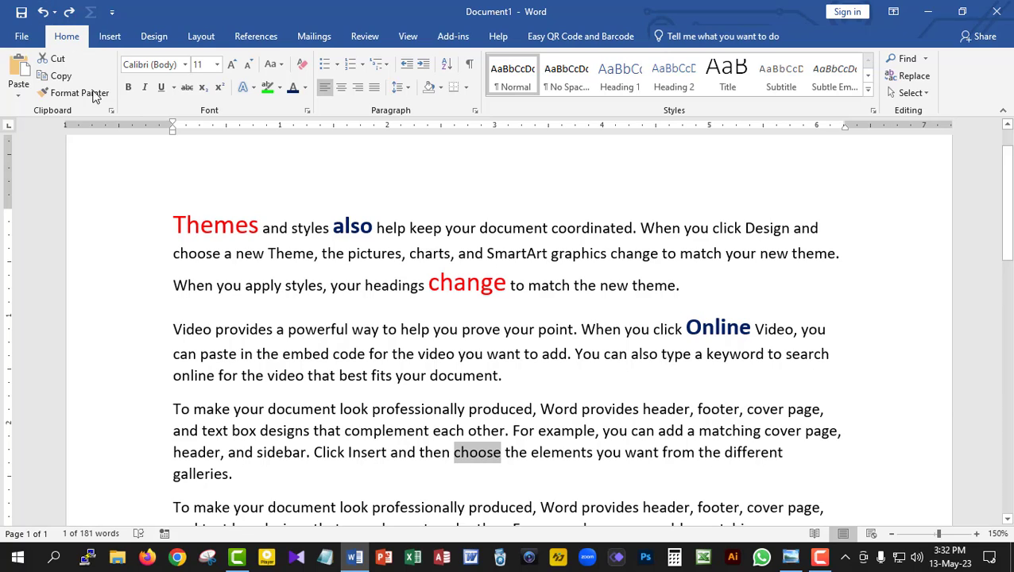
Undo the earlier formatting of "Online" in the second paragraph and of "also" and "change" in the first paragraph
left_click(43, 12)
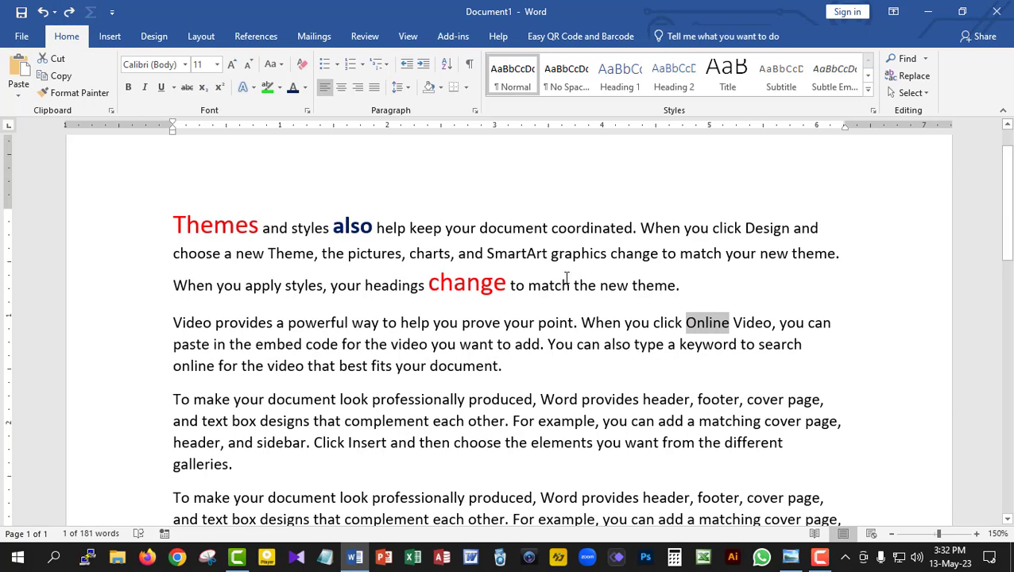
left_click(43, 13)
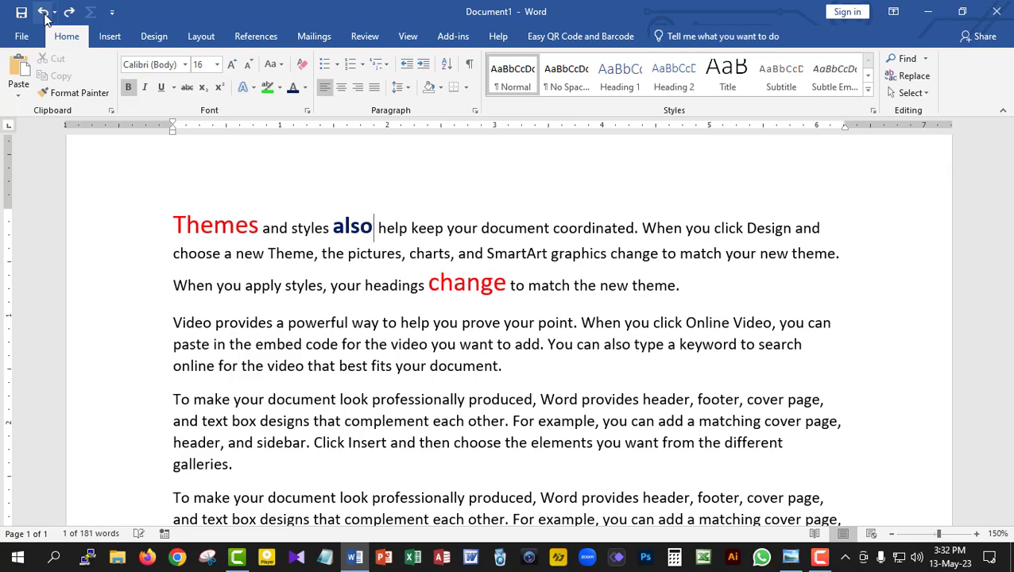
left_click(43, 13)
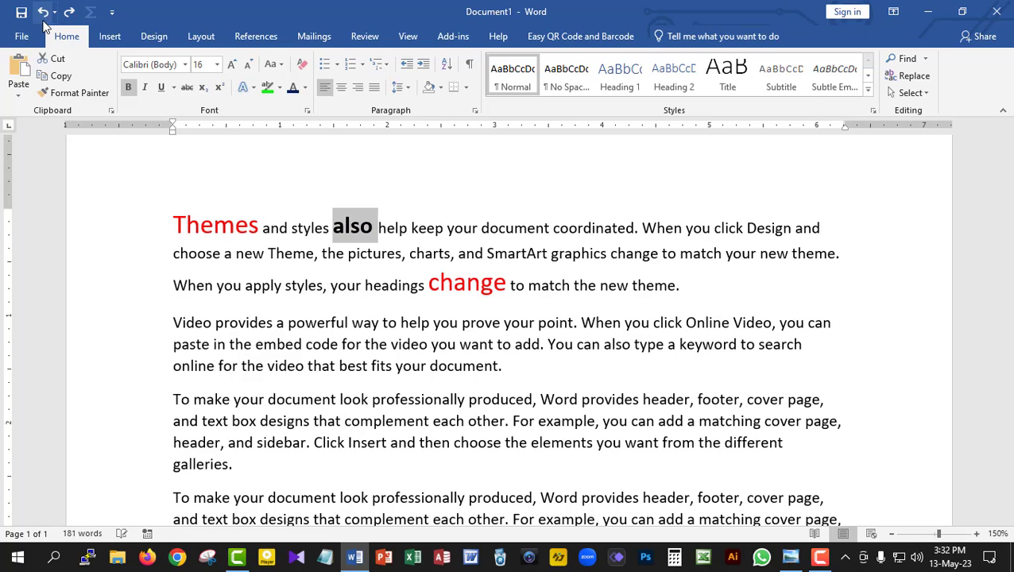
left_click(43, 13)
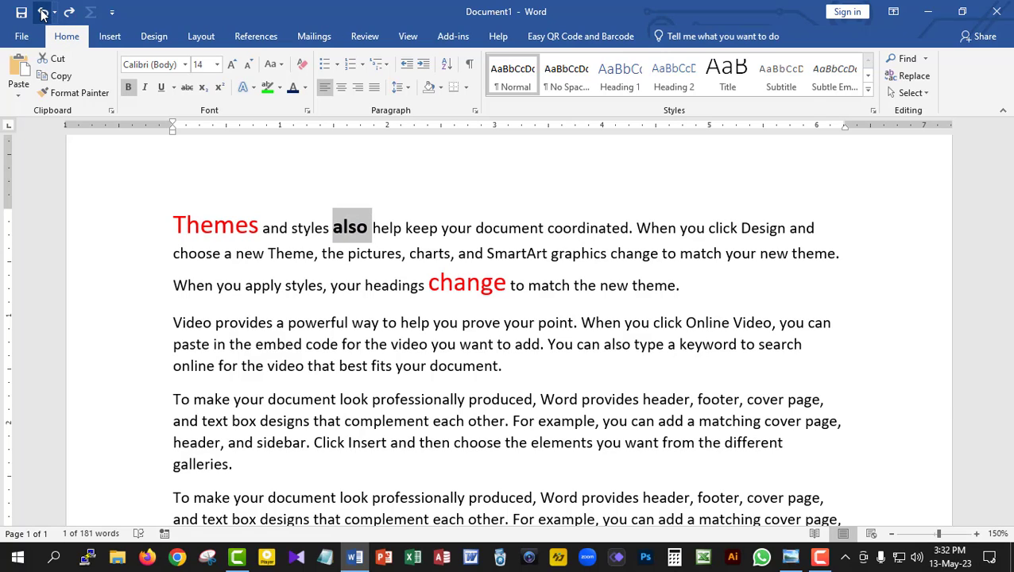
left_click(43, 13)
left_click(45, 13)
left_click(47, 12)
left_click(47, 13)
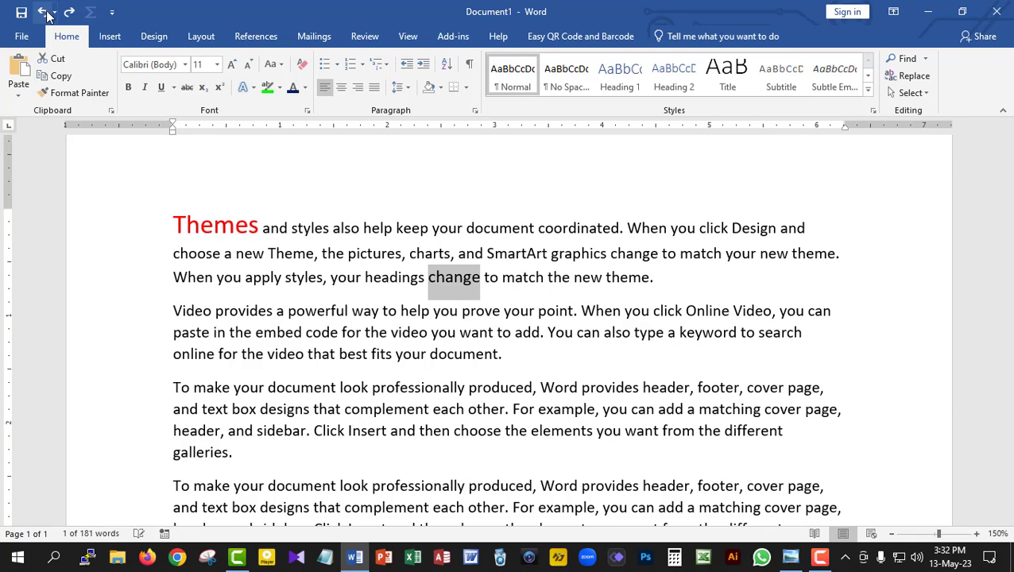
left_click(44, 12)
left_click(43, 12)
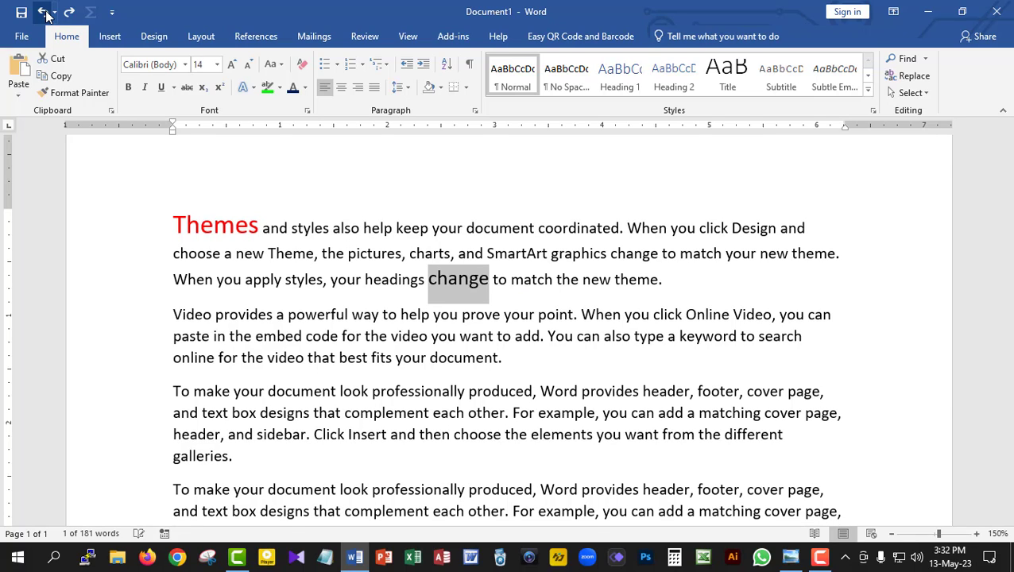
left_click(44, 13)
left_click(44, 13)
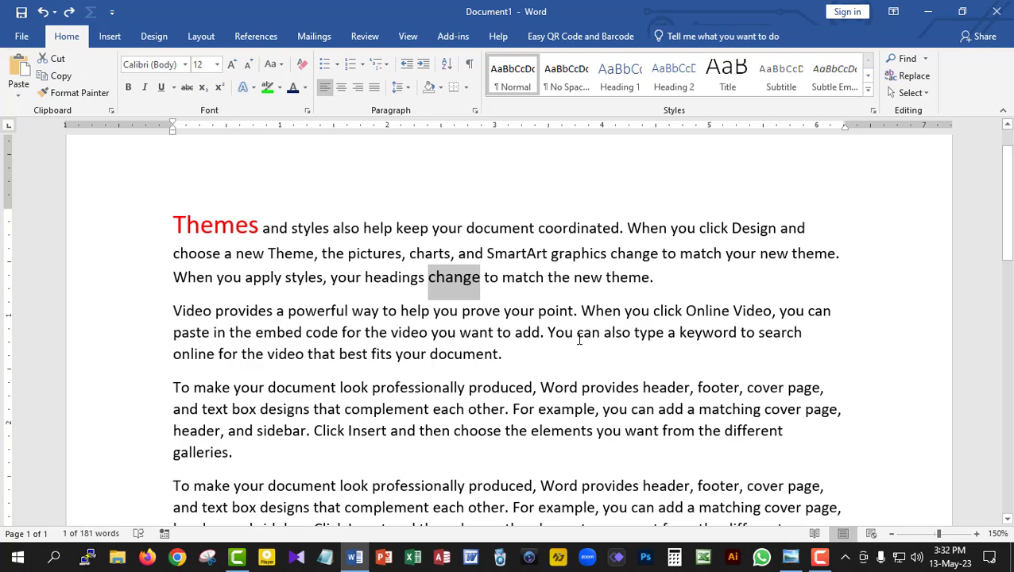
left_click(672, 278)
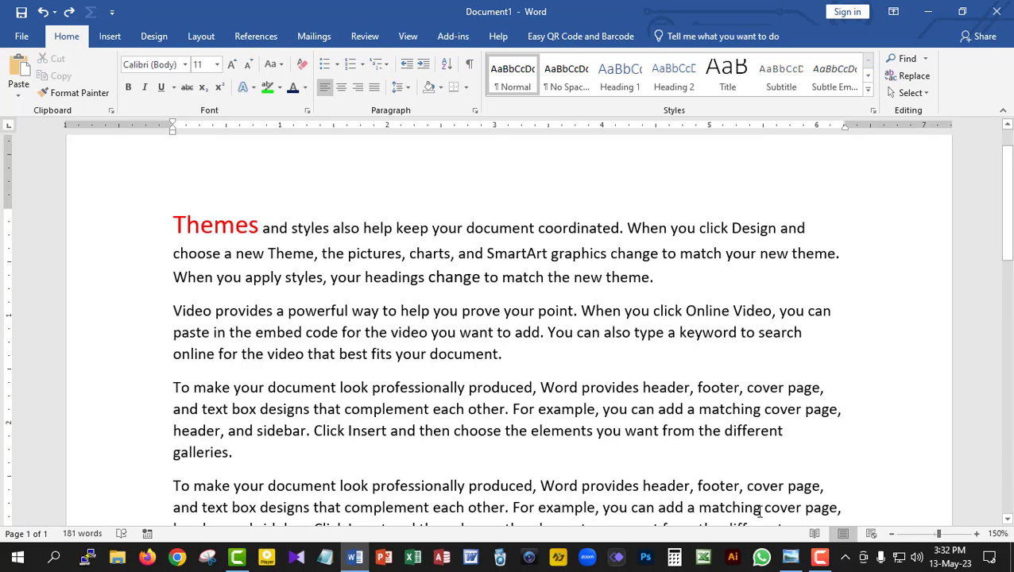
Switch to Windows Photo Viewer to examine the undo keys on the keyboard picture, and return to Word
left_click(790, 559)
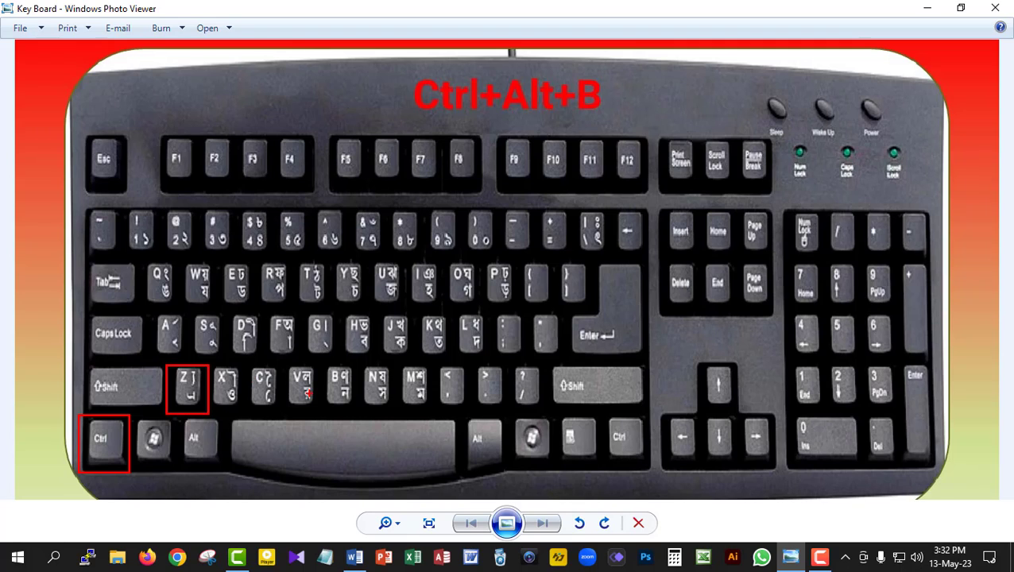
key("Escape")
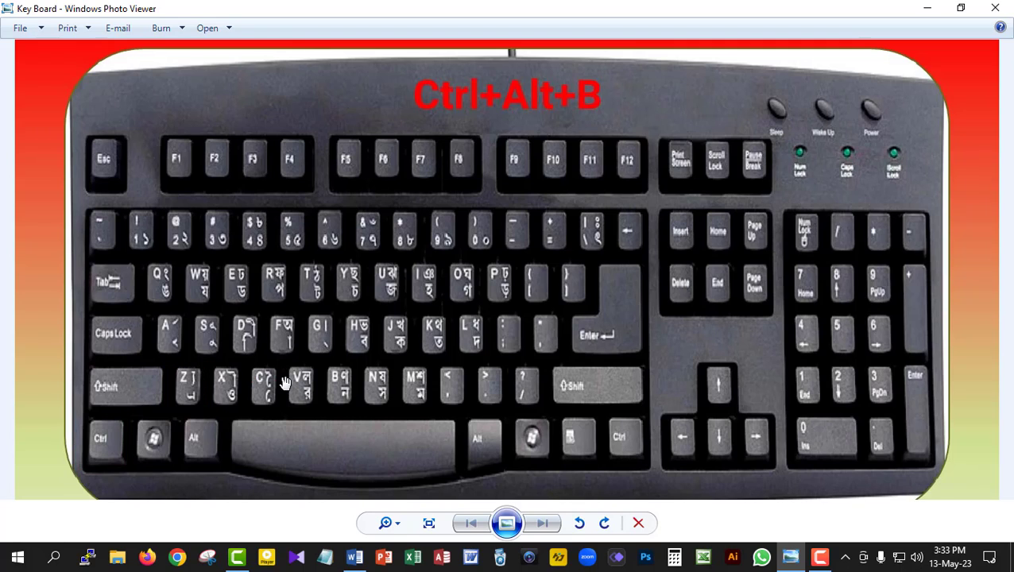
left_click(354, 556)
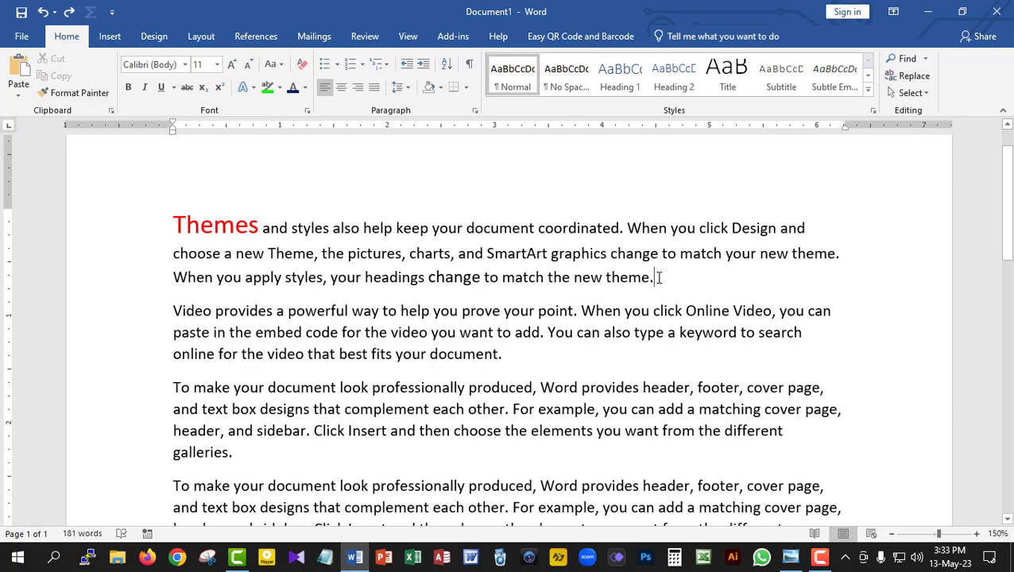
Set the font of the first paragraph's last line, "When you apply styles, your headings change to match the new theme.", to Times New Roman
left_click_drag(659, 278, 186, 289)
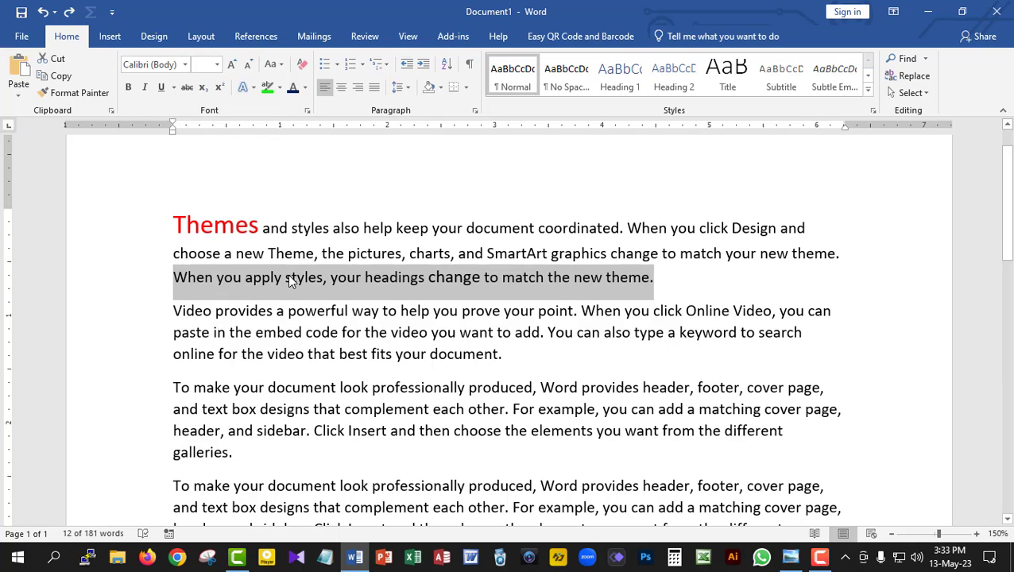
left_click(186, 68)
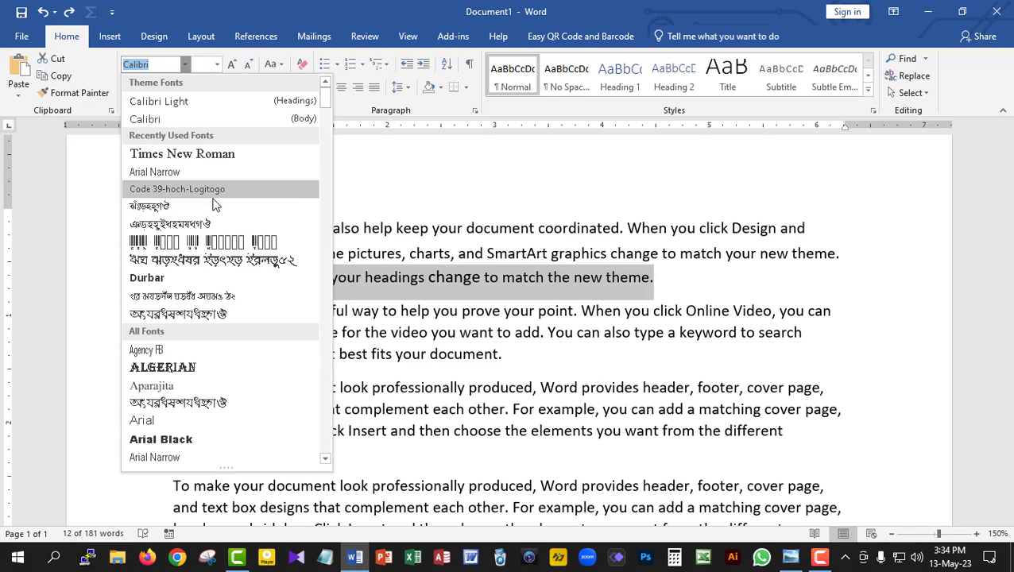
left_click(208, 155)
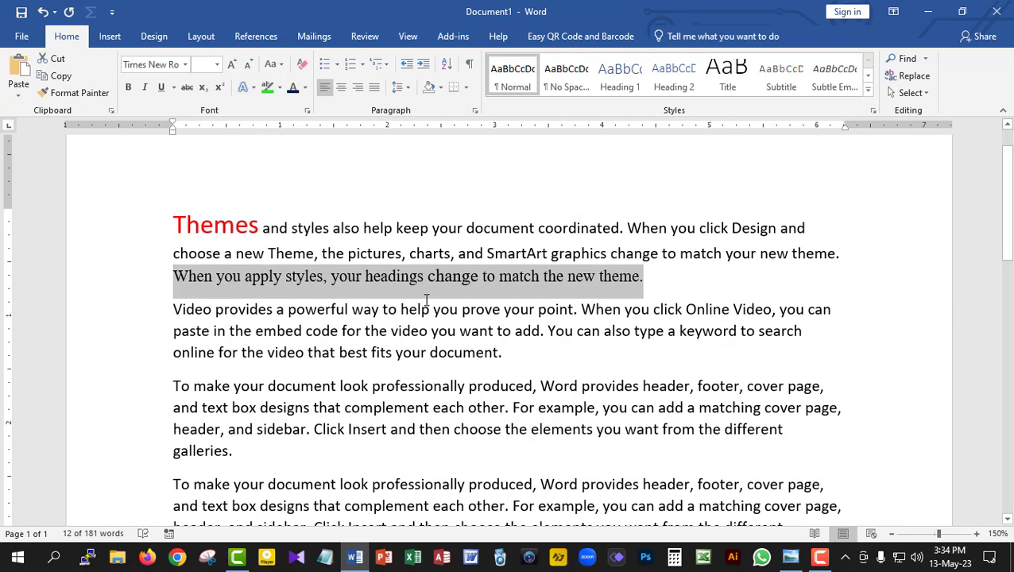
left_click(257, 278)
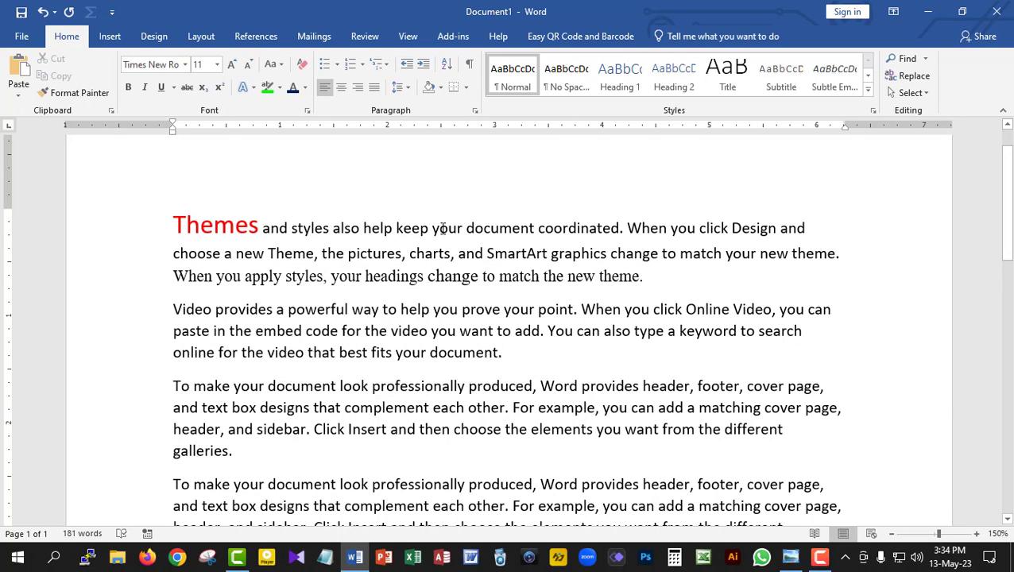
Set the font of the whole first paragraph to Book Antiqua
left_click_drag(500, 225, 398, 229)
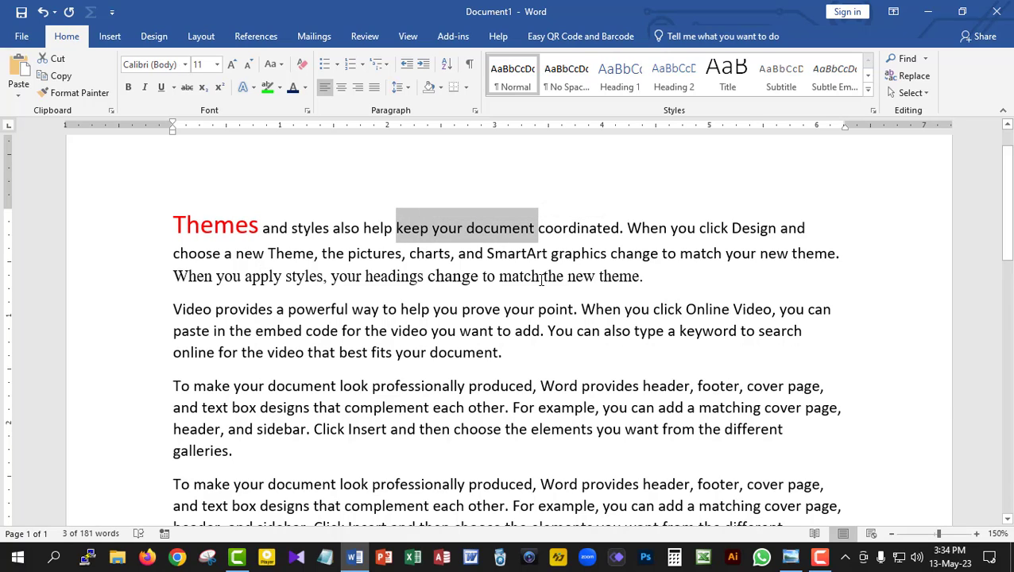
left_click_drag(643, 277, 194, 283)
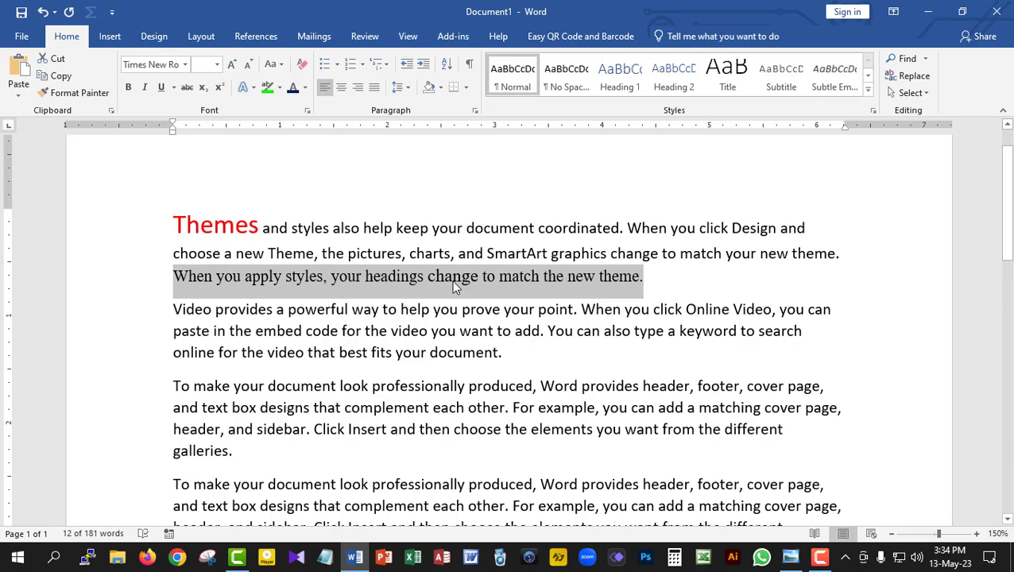
left_click_drag(659, 276, 173, 229)
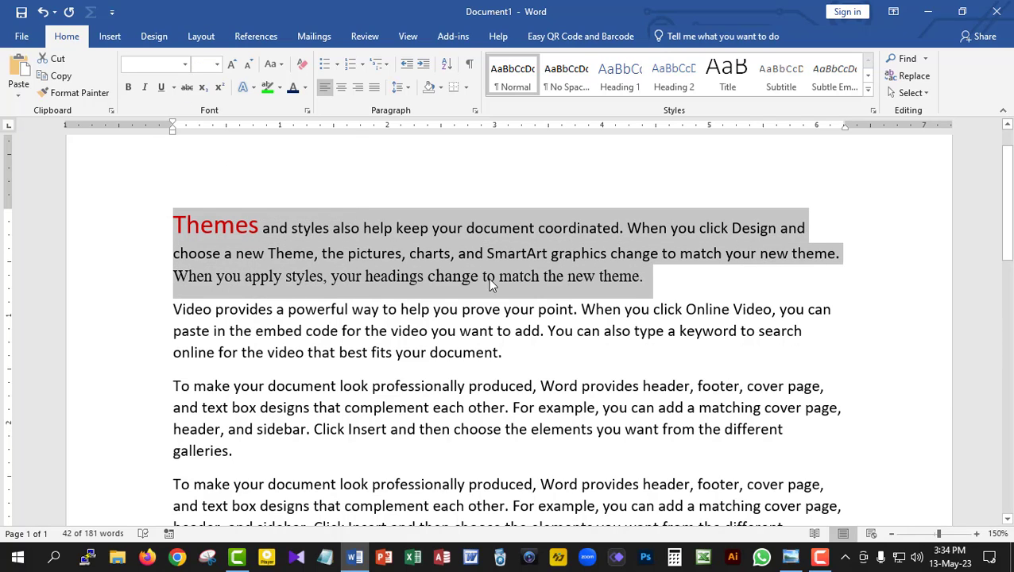
left_click(187, 65)
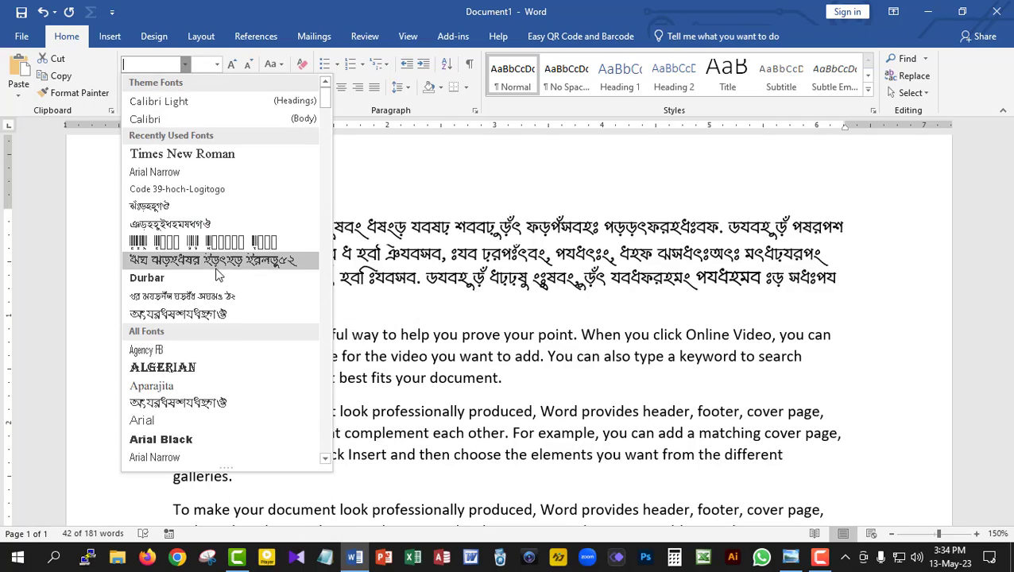
scroll(218, 275, "down", 15)
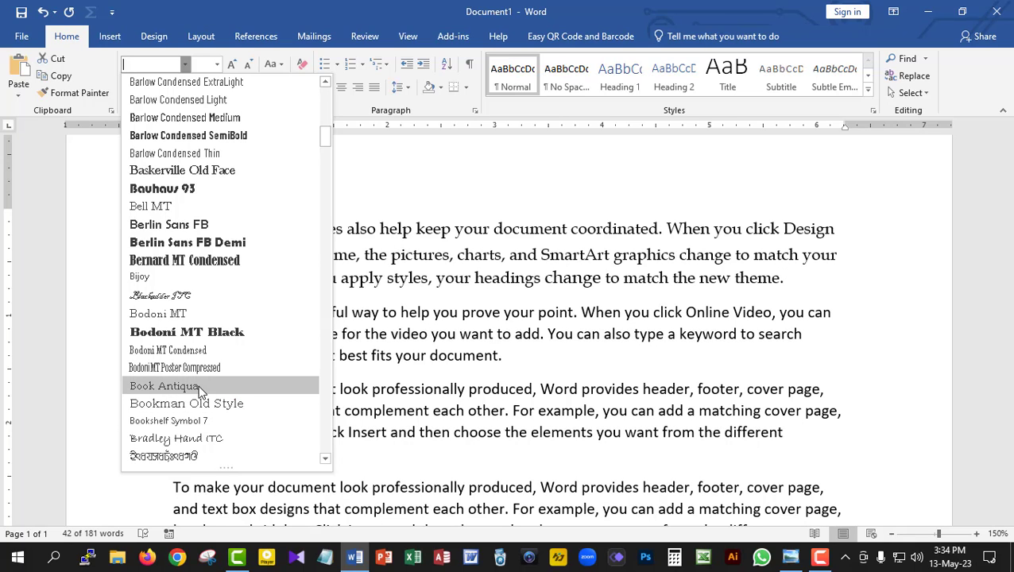
left_click(200, 392)
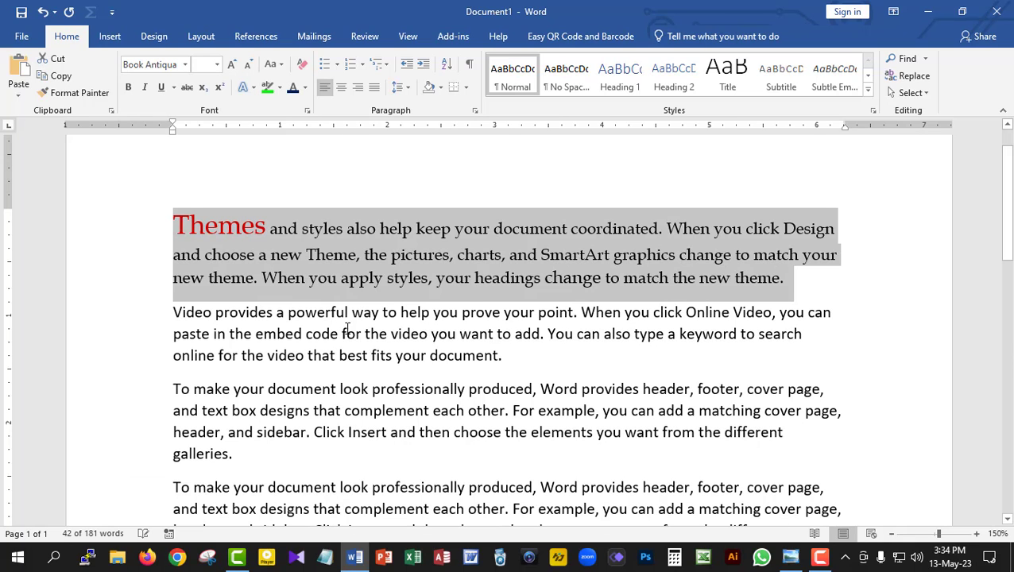
left_click(648, 286)
double_click(81, 233)
left_click(459, 264)
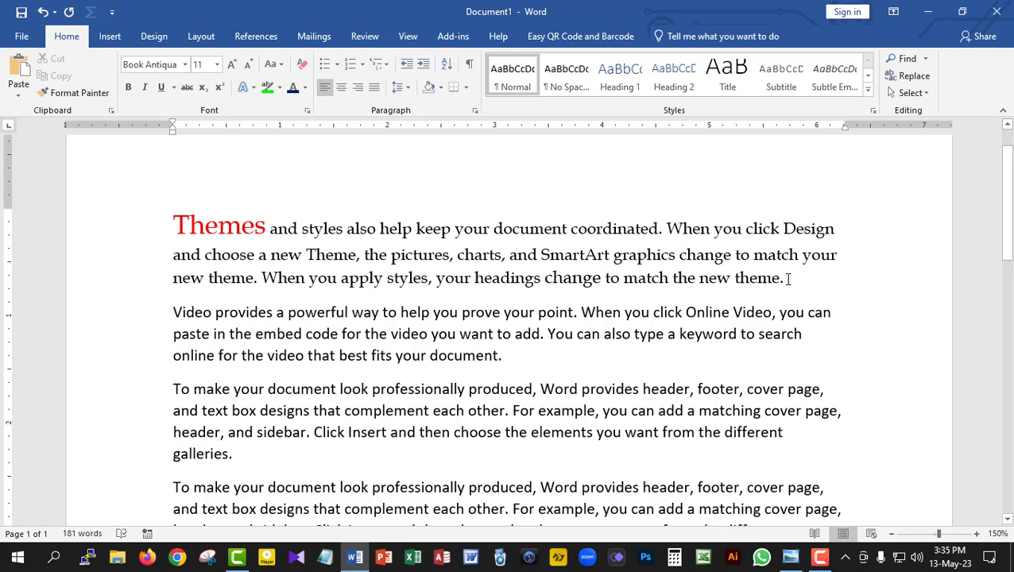
Check the font sizes of "Themes" and "and styles", and set the whole first paragraph's font size to 20
left_click_drag(789, 278, 175, 227)
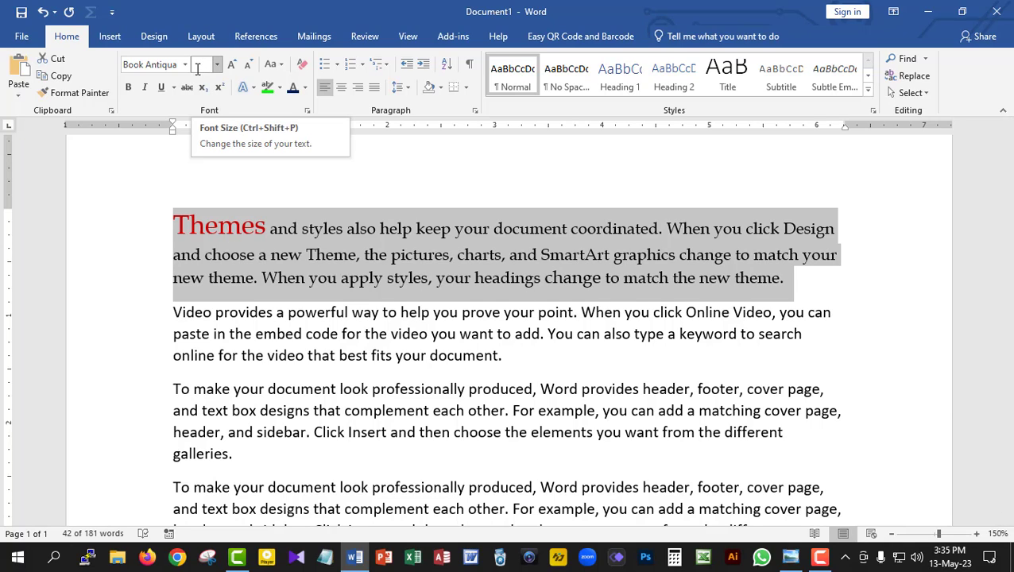
left_click(279, 254)
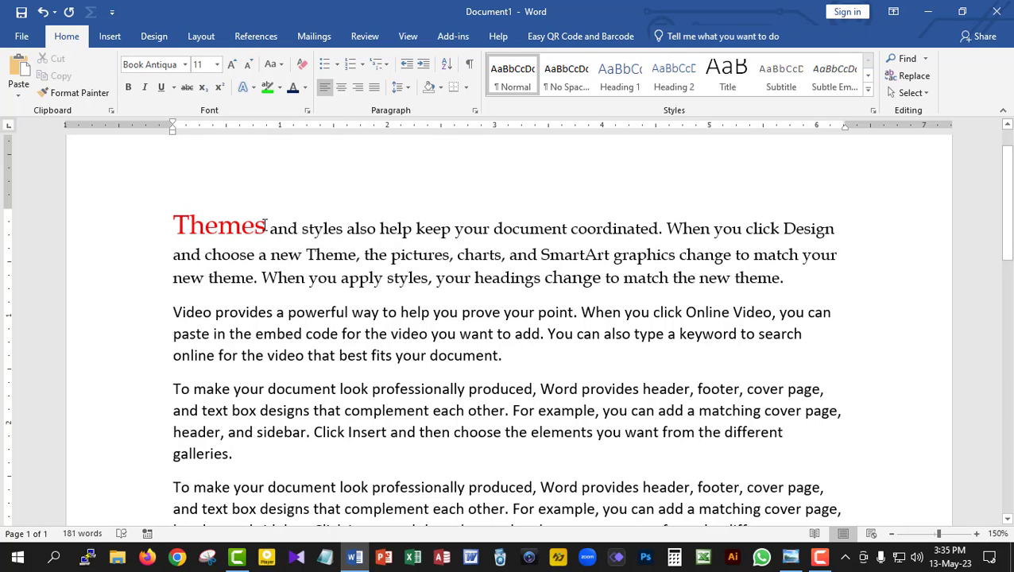
left_click_drag(267, 226, 173, 225)
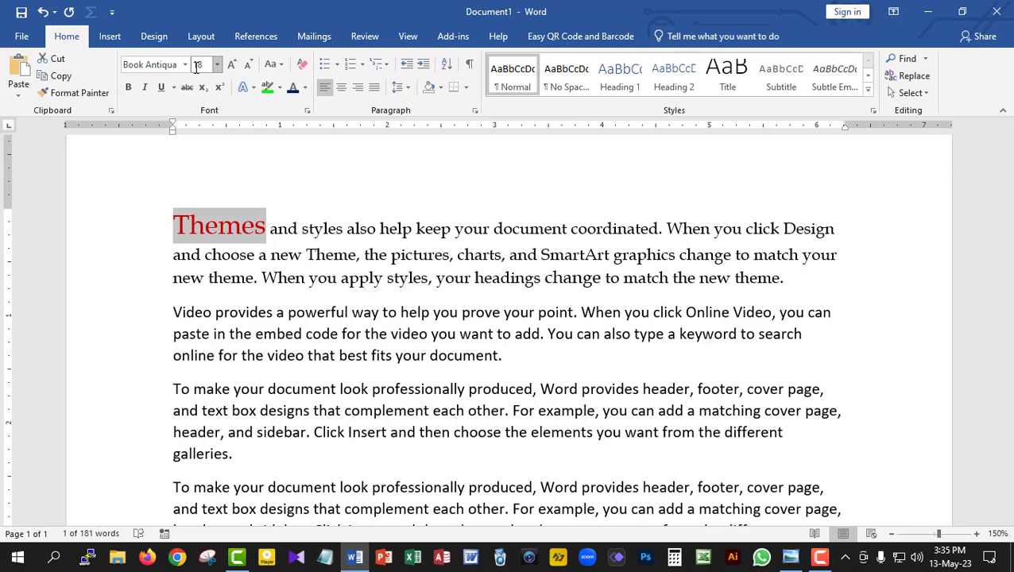
left_click_drag(344, 229, 270, 229)
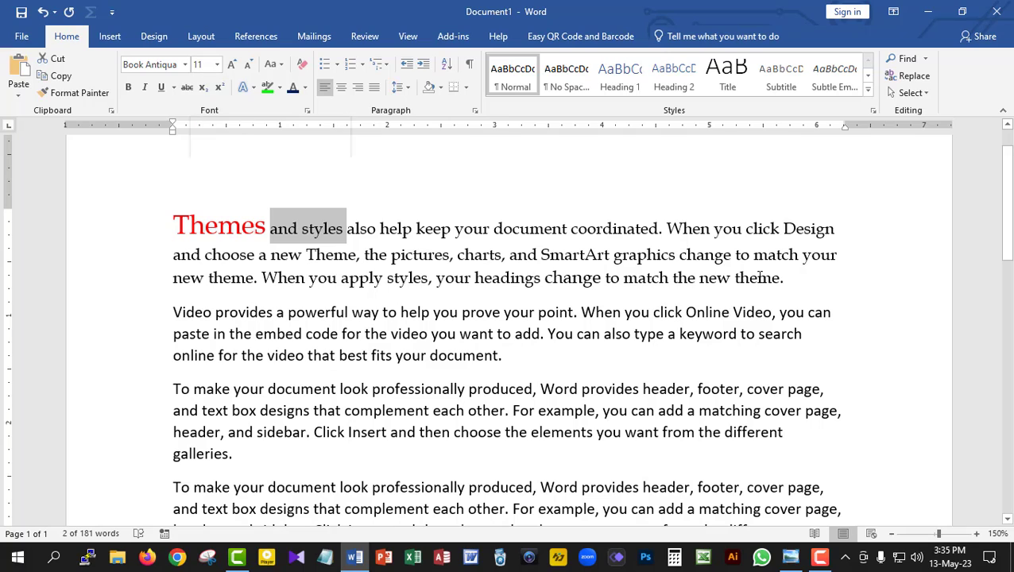
left_click_drag(789, 278, 249, 236)
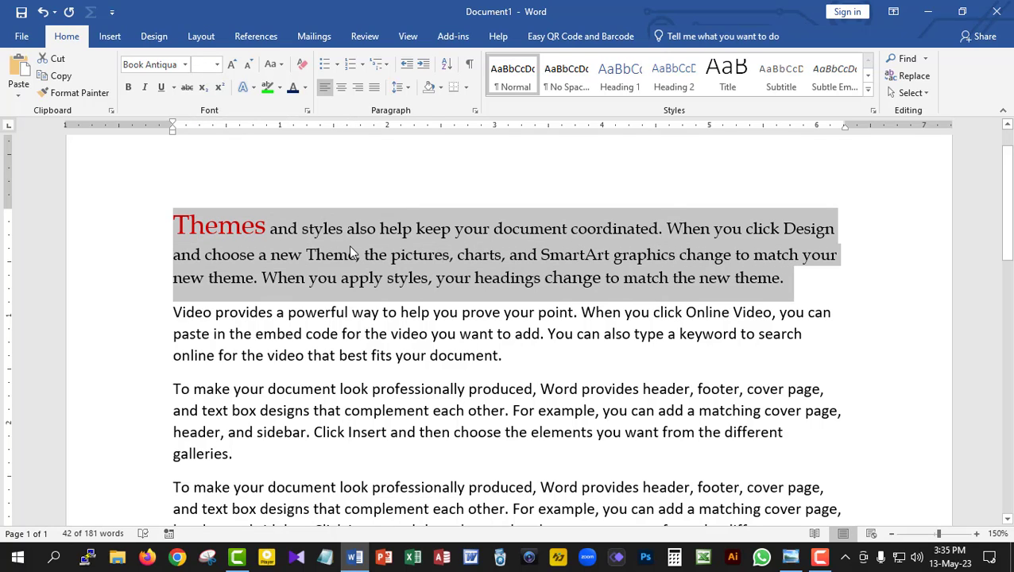
left_click(217, 63)
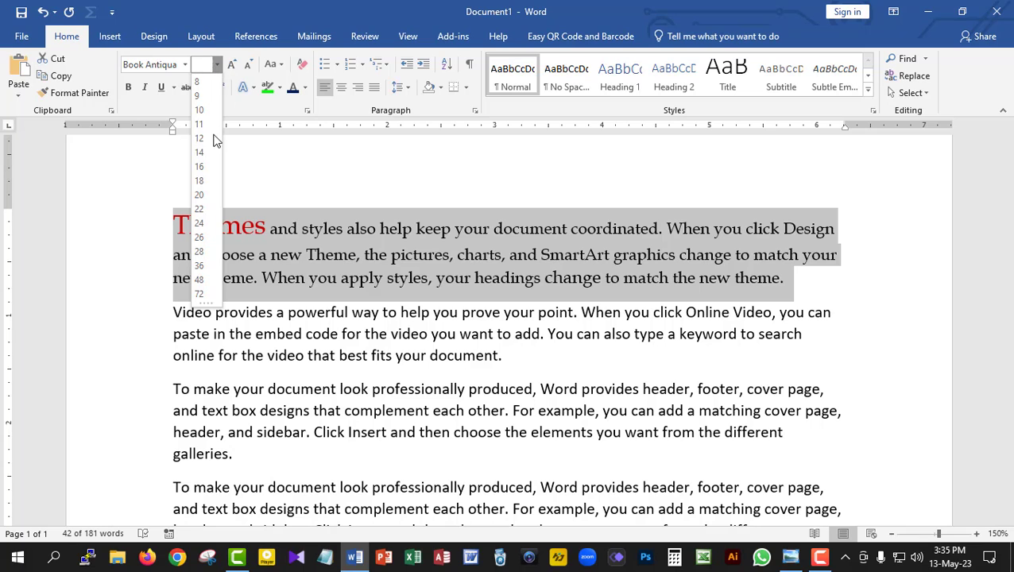
left_click(199, 195)
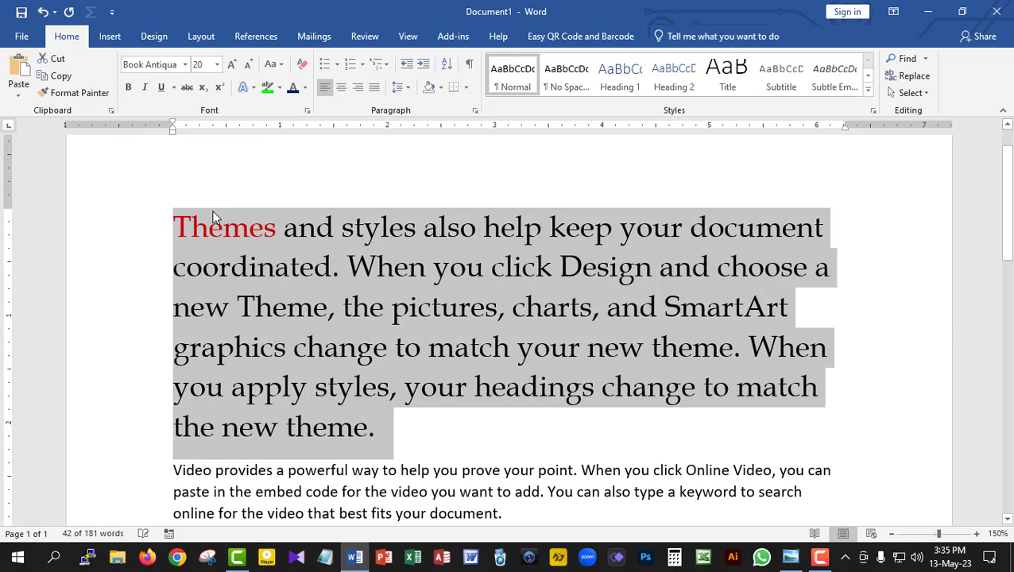
Set the font size of the whole first paragraph to 100 and look over the enlarged text
left_click_drag(385, 430, 147, 247)
left_click(404, 432)
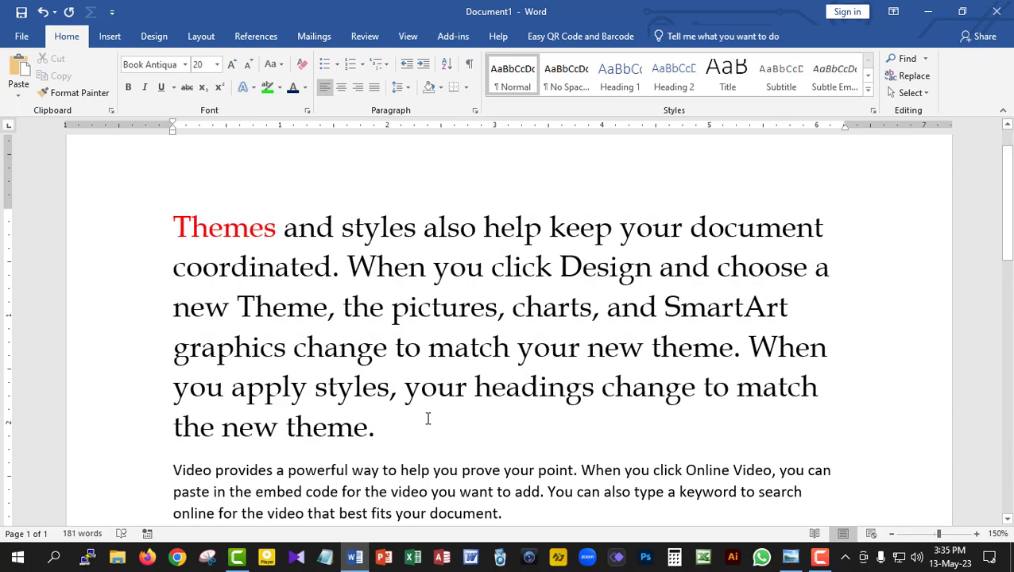
left_click_drag(335, 426, 142, 263)
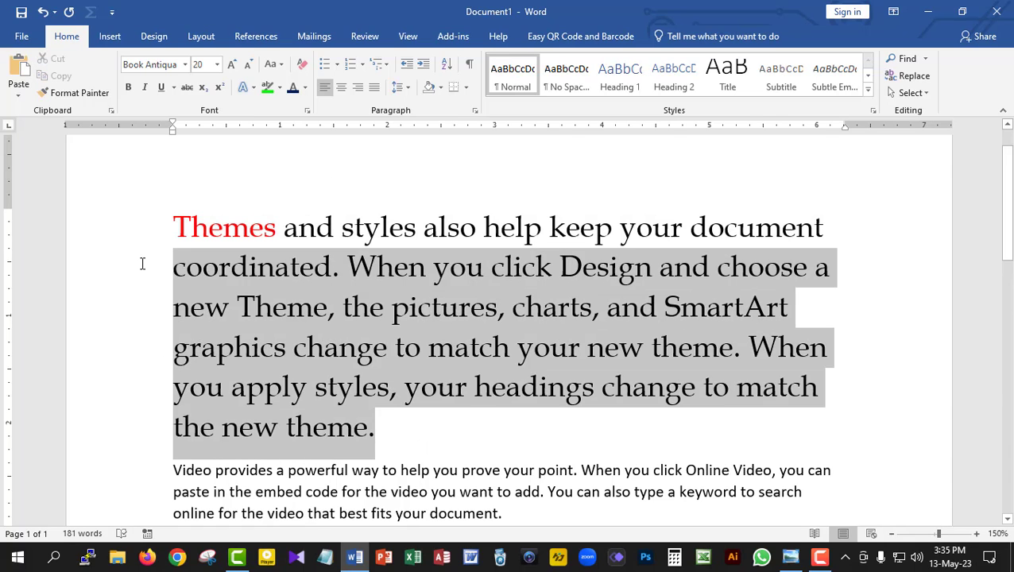
left_click(217, 67)
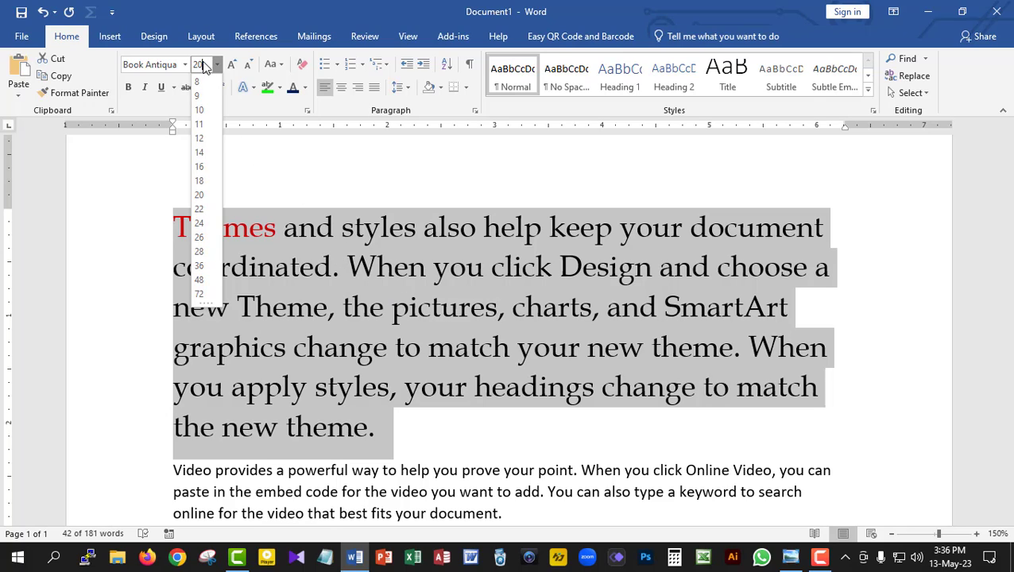
left_click(264, 7)
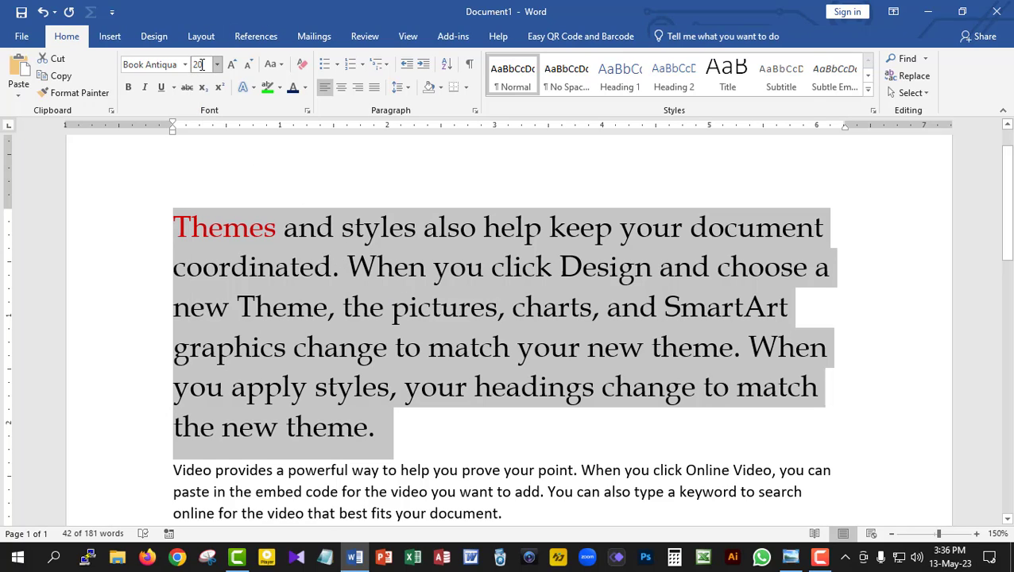
left_click(201, 64)
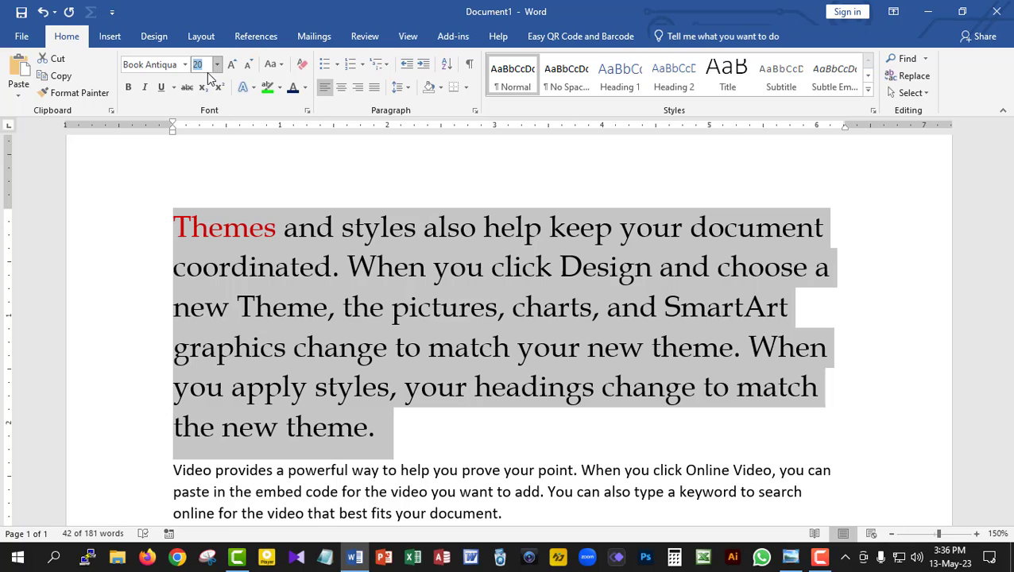
type("100")
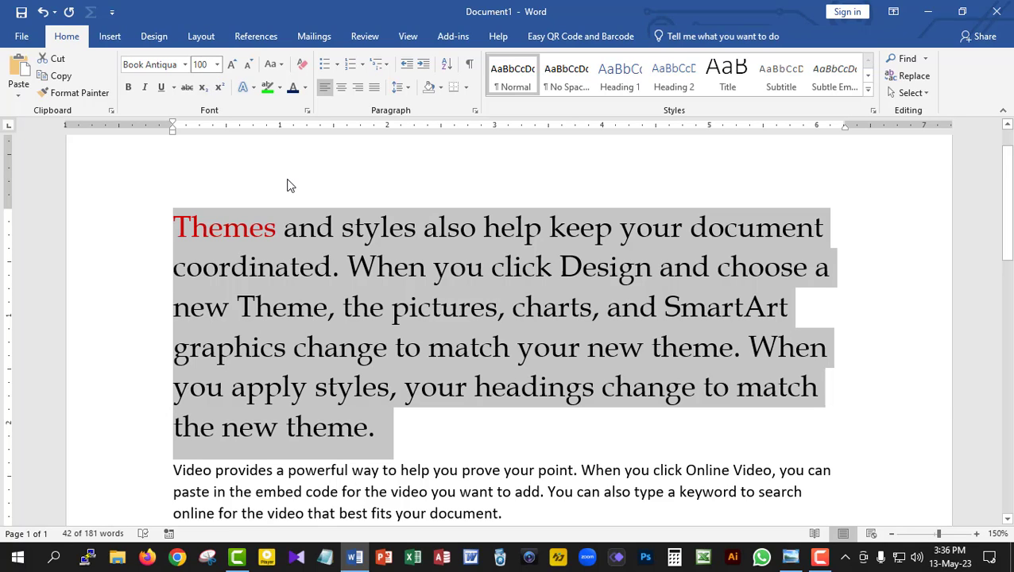
key("Return")
scroll(398, 317, "down", 2)
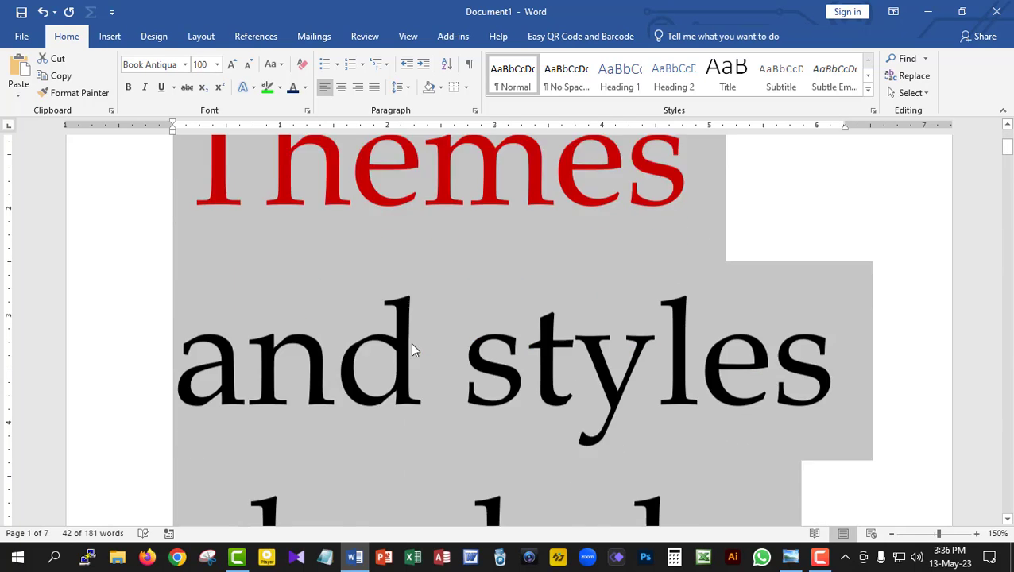
scroll(411, 350, "down", 6)
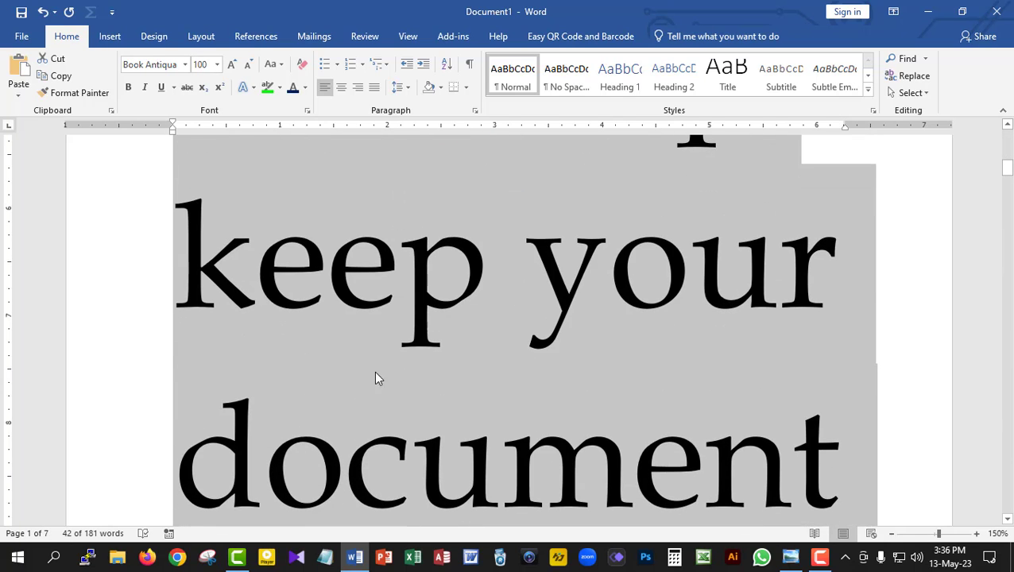
scroll(376, 378, "down", 2)
scroll(380, 383, "up", 6)
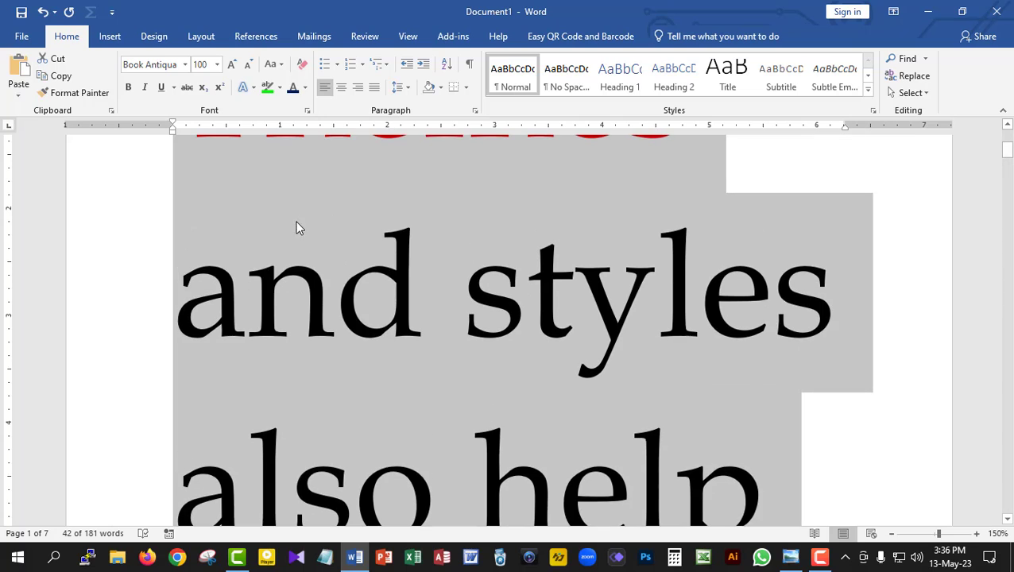
scroll(296, 228, "up", 3)
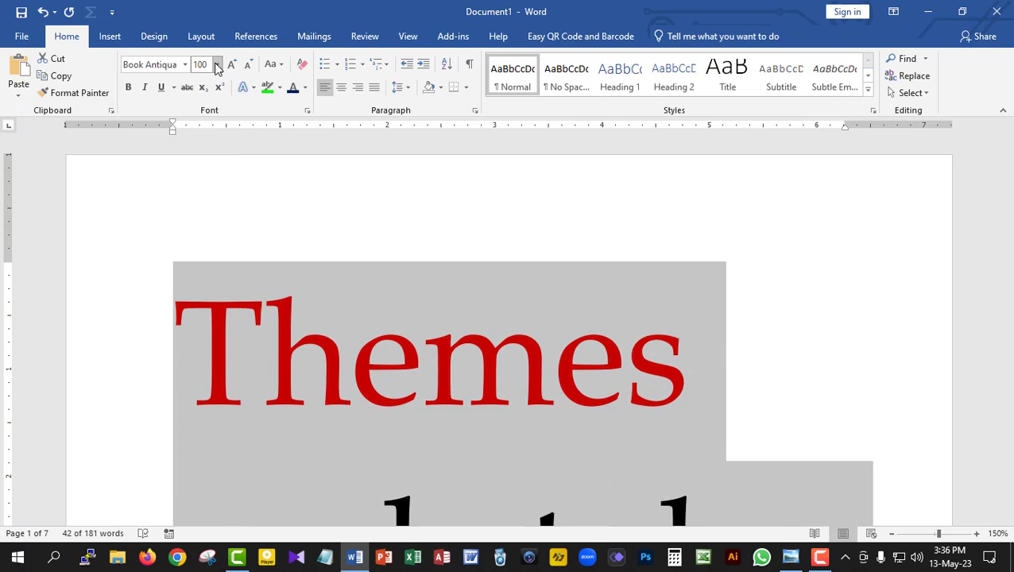
Set the font size of the whole first paragraph to 16 and deselect the text
left_click(217, 68)
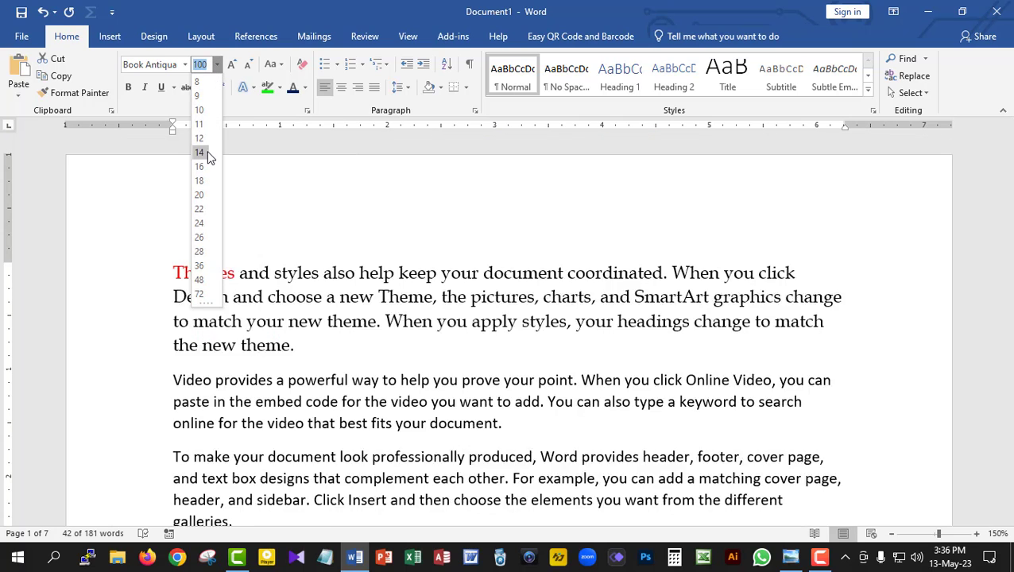
left_click(200, 166)
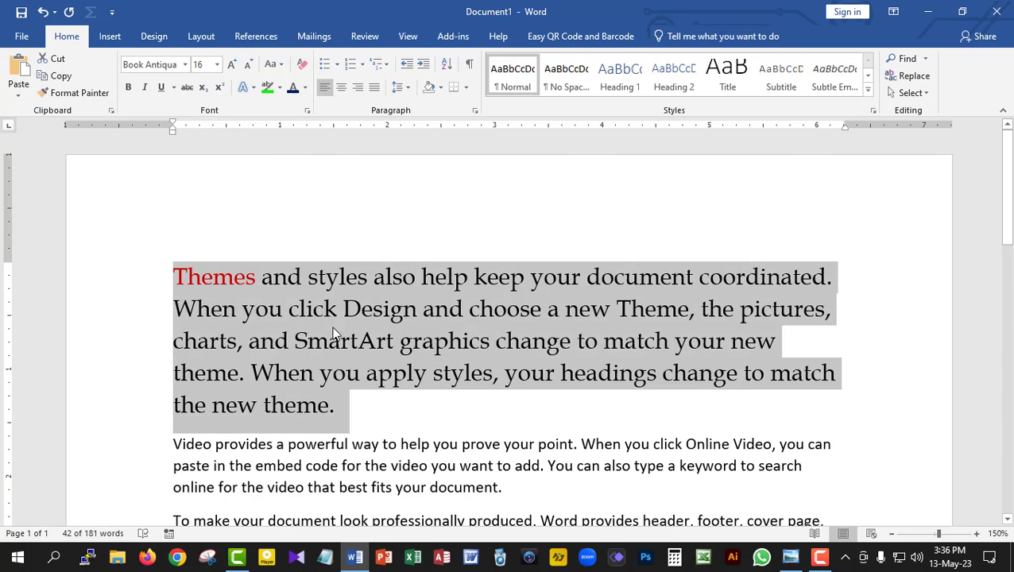
left_click(354, 407)
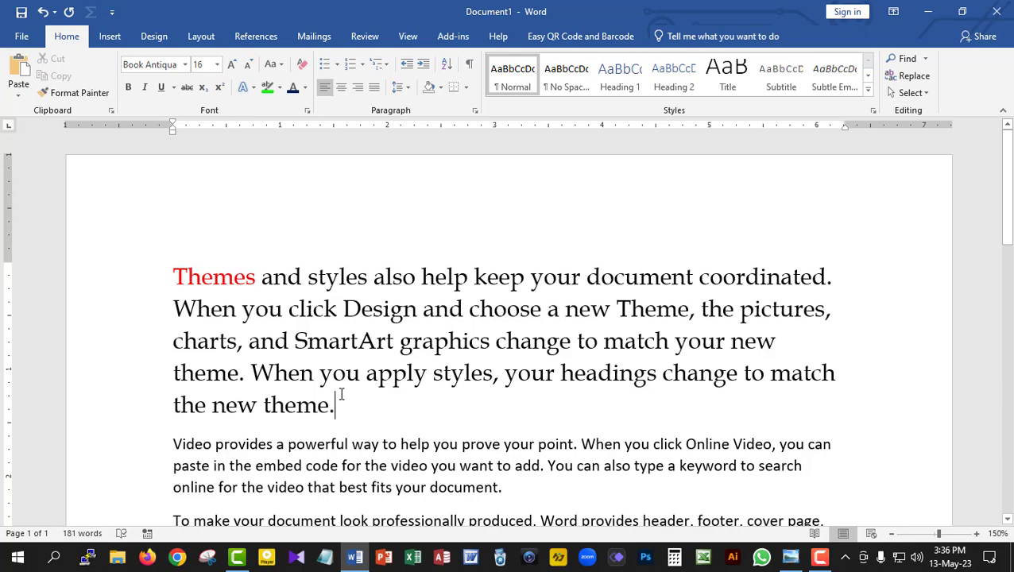
Select the whole first paragraph and enlarge its font step by step to 22 with Increase Font Size
left_click_drag(340, 399, 167, 271)
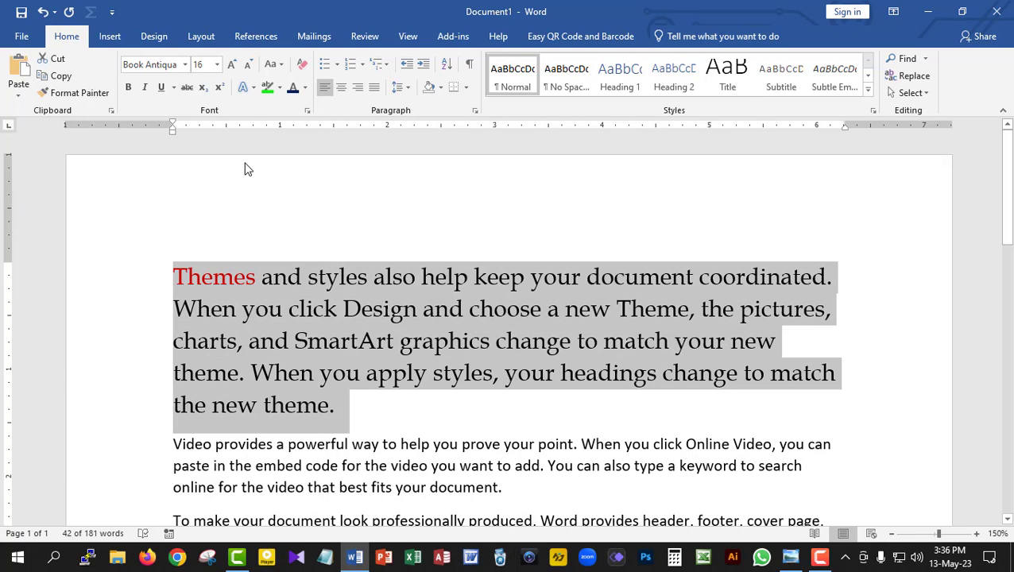
left_click(230, 65)
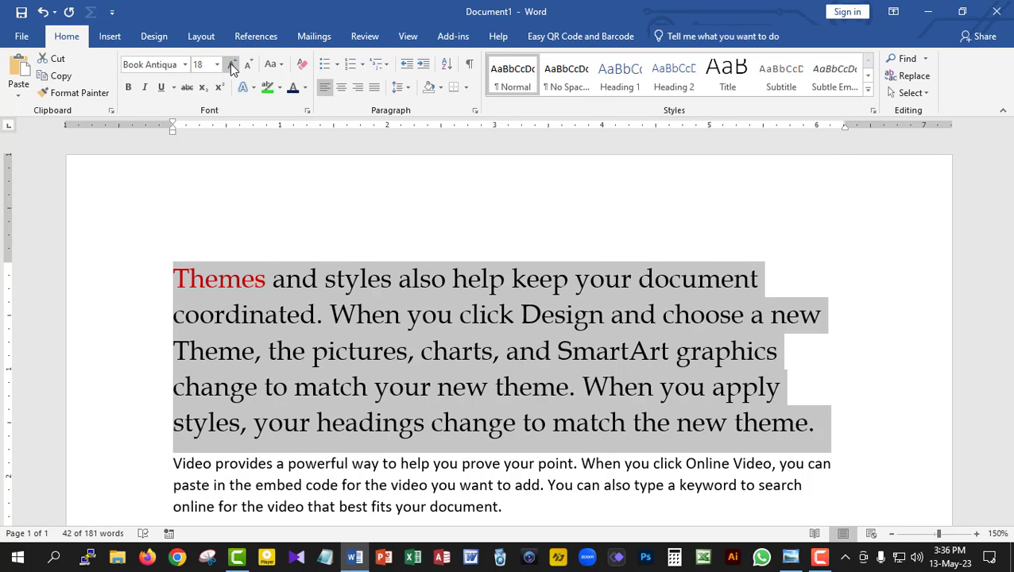
left_click(230, 63)
left_click(230, 64)
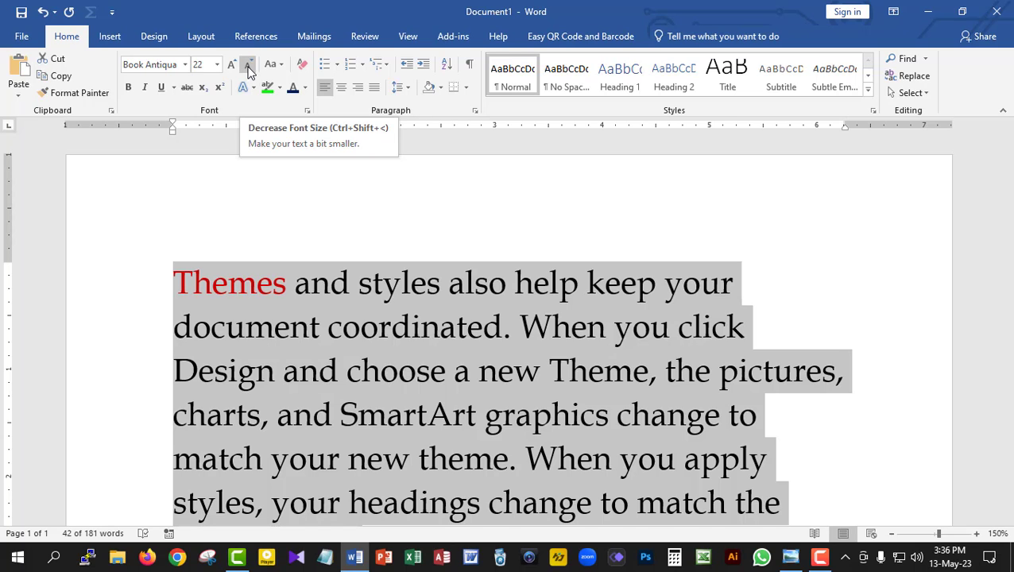
Reduce the first paragraph's font step by step to 16 with Decrease Font Size
left_click(249, 68)
left_click(249, 67)
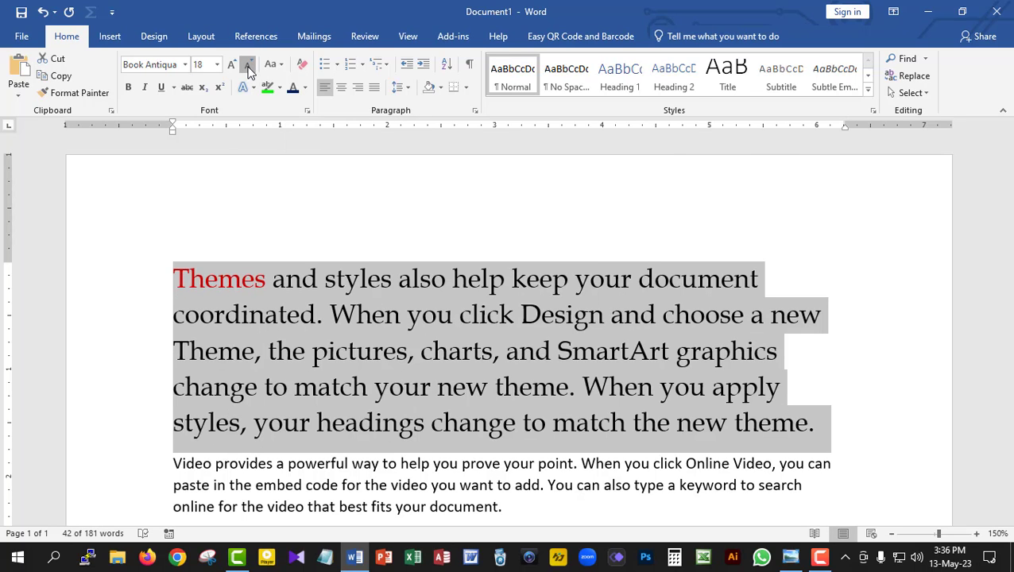
left_click(249, 68)
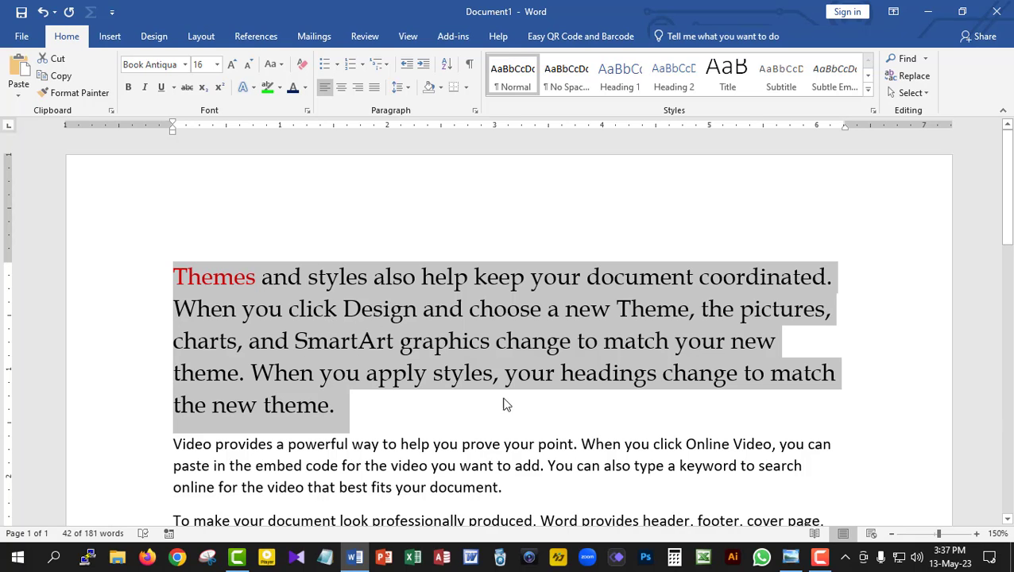
Switch to Windows Photo Viewer, mark the Ctrl, ] and [ keys on the keyboard picture, and return to Word
left_click(790, 560)
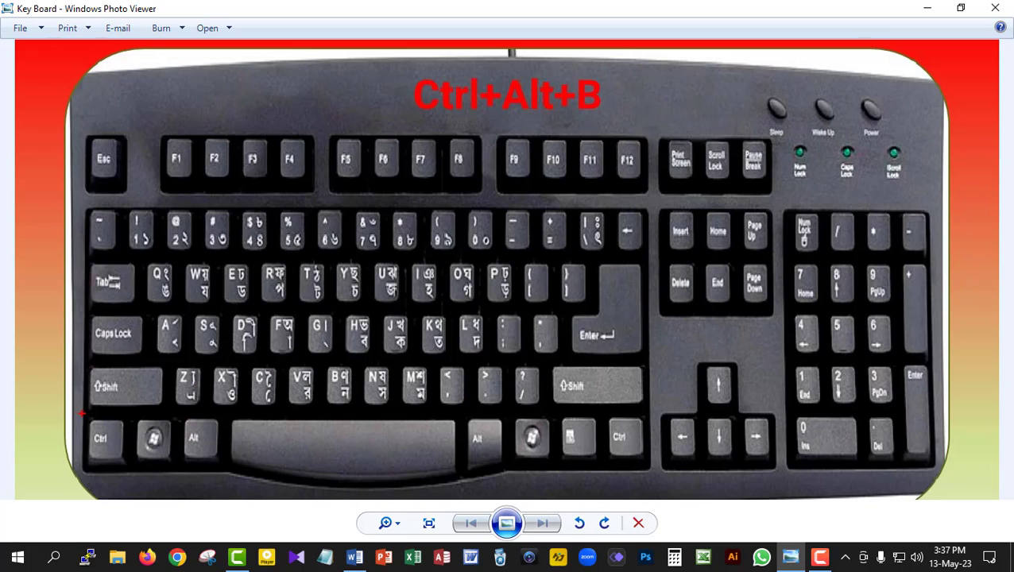
mouse_move(82, 414)
left_mouse_down()
mouse_move(107, 420)
mouse_move(127, 444)
mouse_move(128, 469)
left_mouse_up()
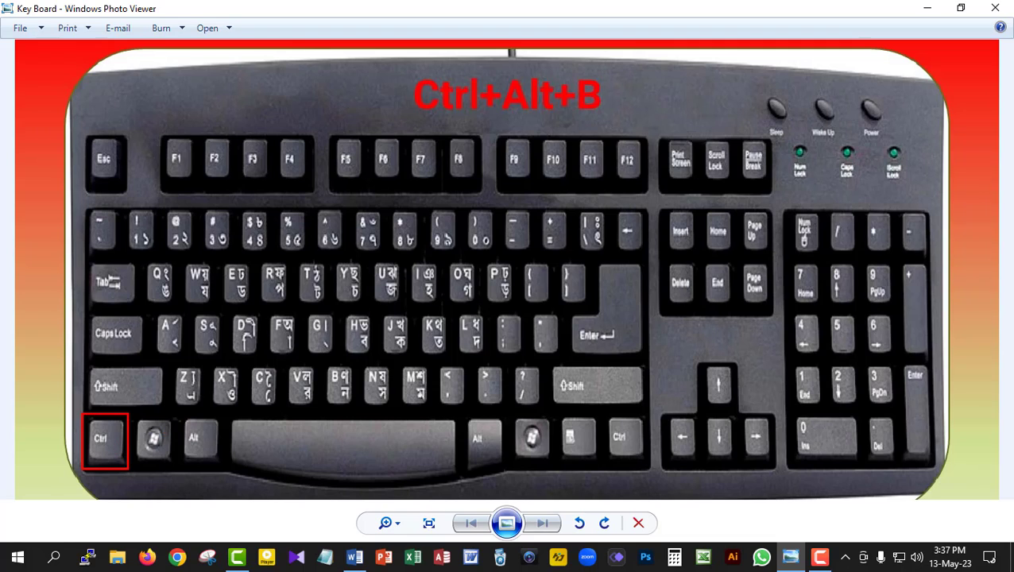
left_click_drag(553, 258, 594, 308)
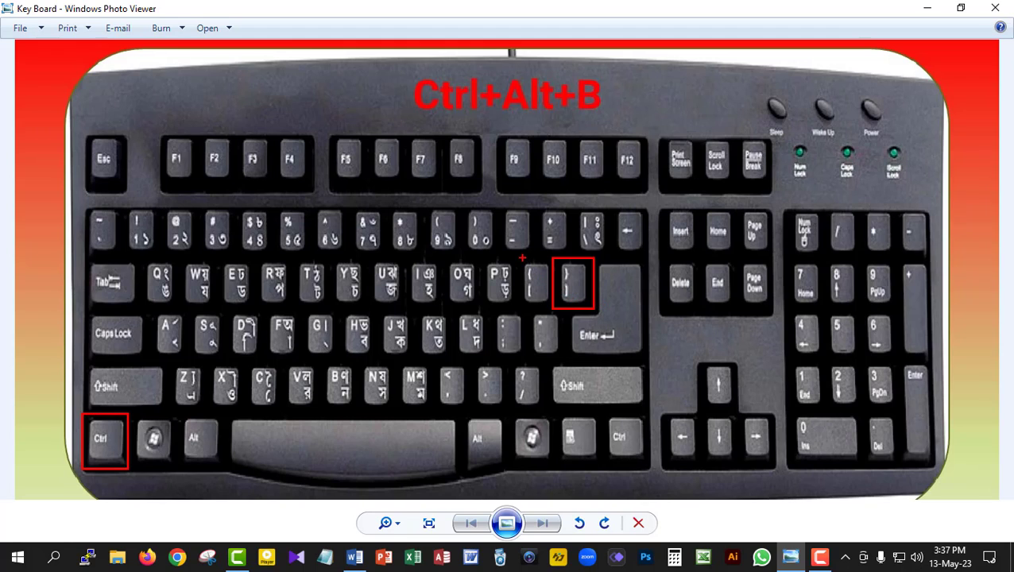
left_click_drag(516, 255, 552, 310)
key("Escape")
left_click(358, 558)
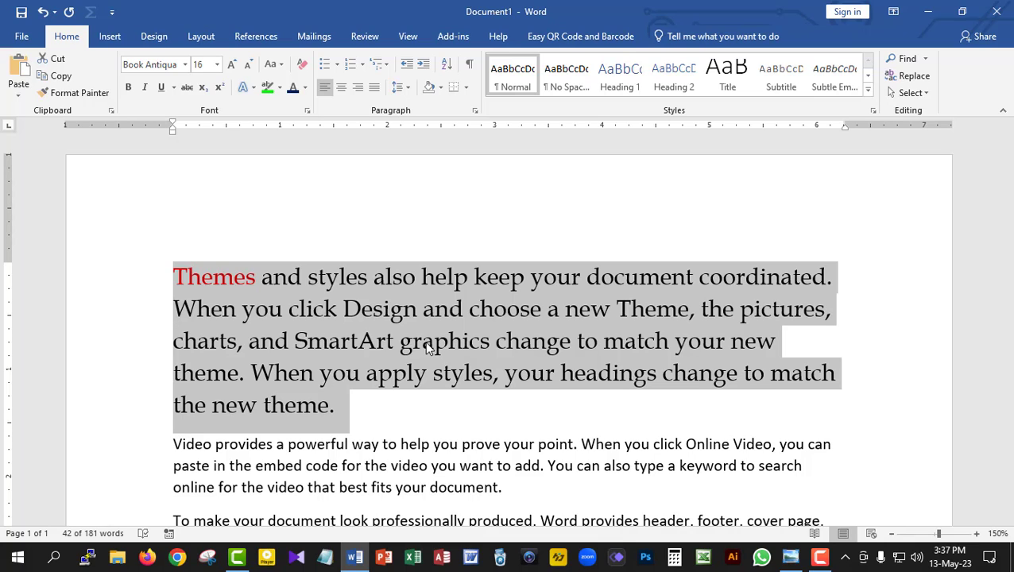
Enlarge the selected first paragraph's font one point at a time to 20
key("ctrl+bracketright")
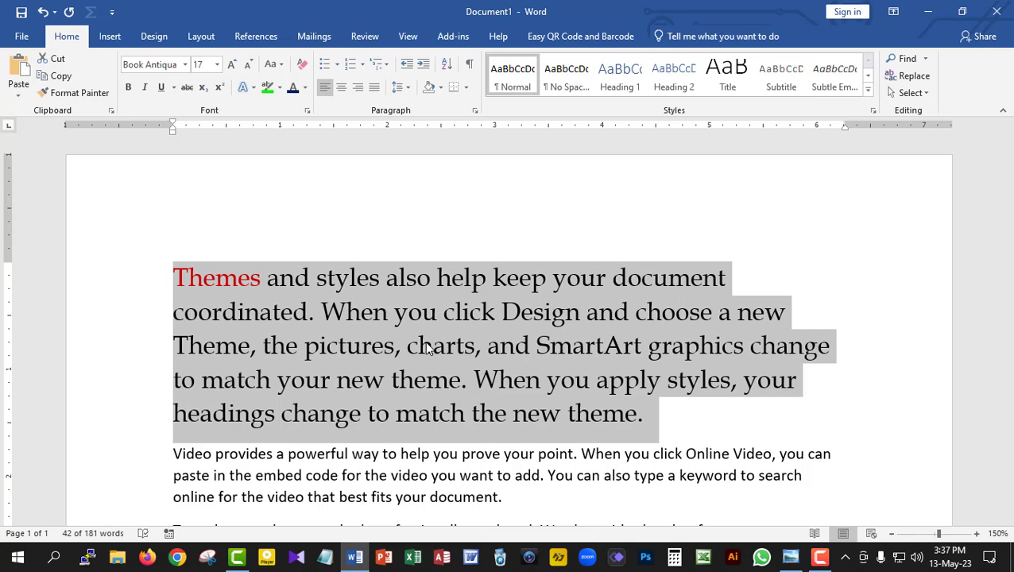
key("ctrl+bracketright")
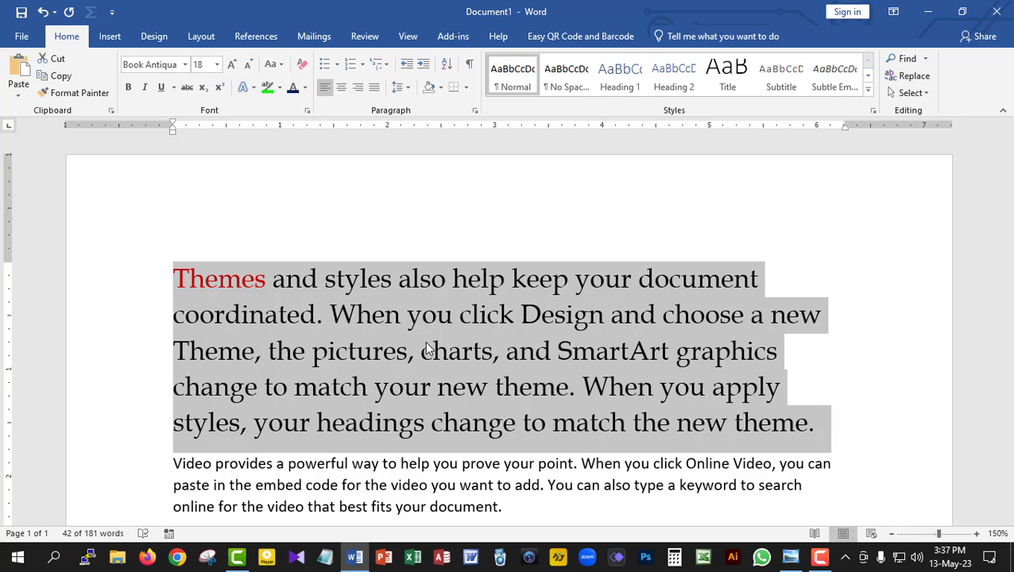
key("ctrl+bracketright")
key("ctrl+bracketright")
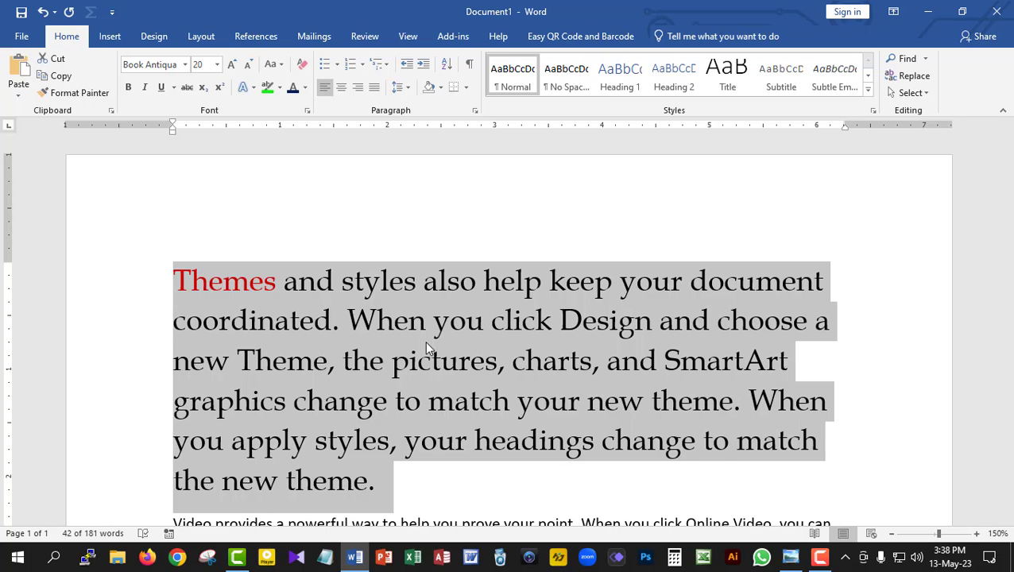
Shrink the first paragraph's font in small steps to 14 and deselect the text
key("ctrl+bracketleft")
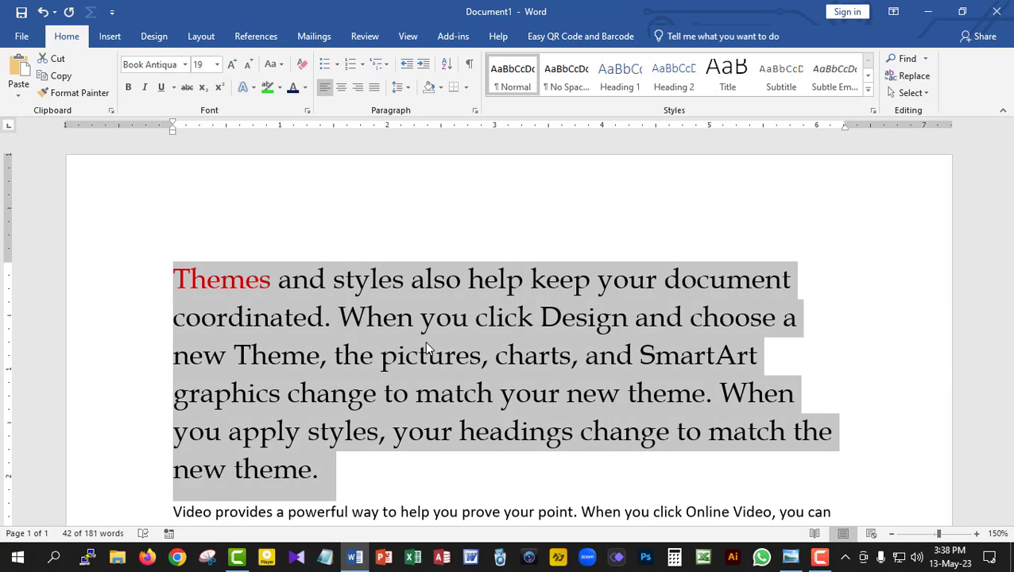
key("ctrl+bracketleft")
key("ctrl+bracketleft")
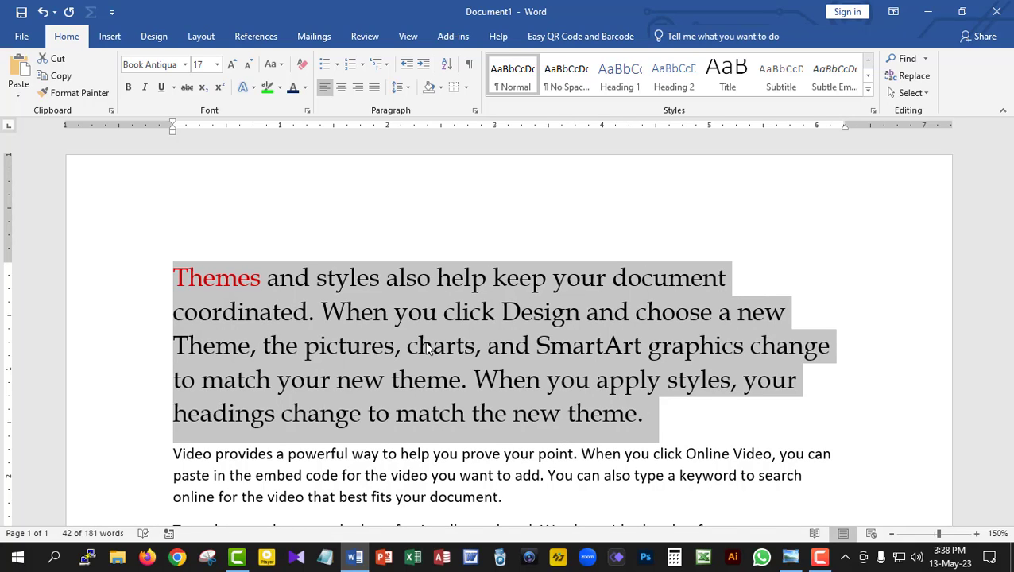
key("ctrl+bracketleft")
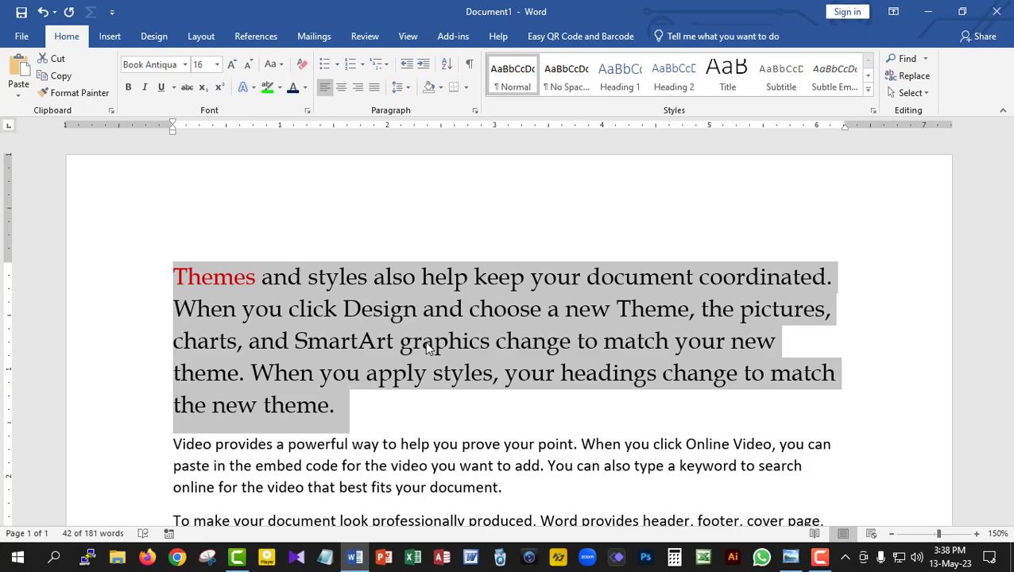
key("ctrl+bracketleft")
key("ctrl+bracketleft")
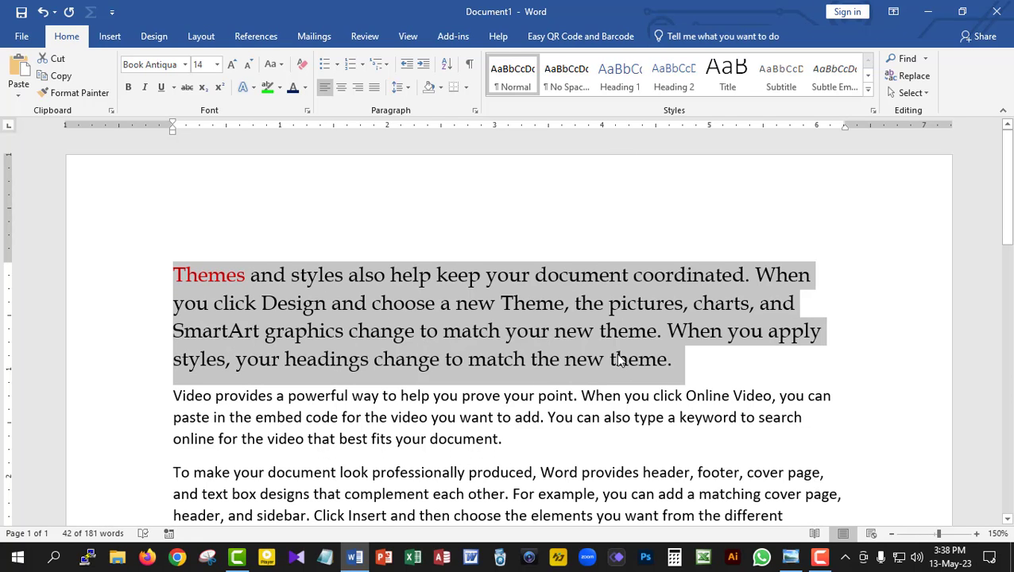
left_click(692, 374)
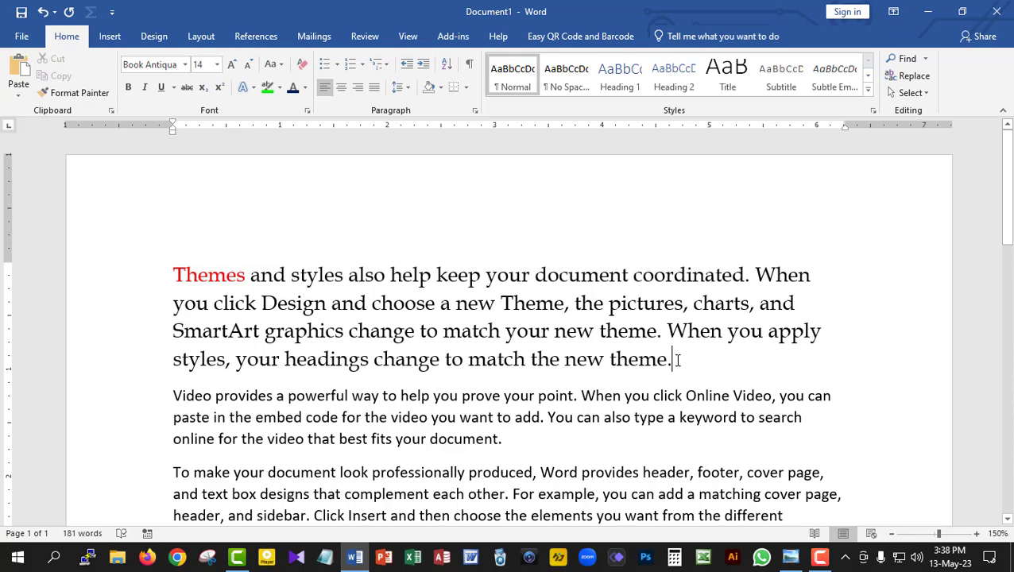
Select the whole first paragraph and change its case to lowercase, followed by UPPERCASE
left_click_drag(673, 359, 175, 272)
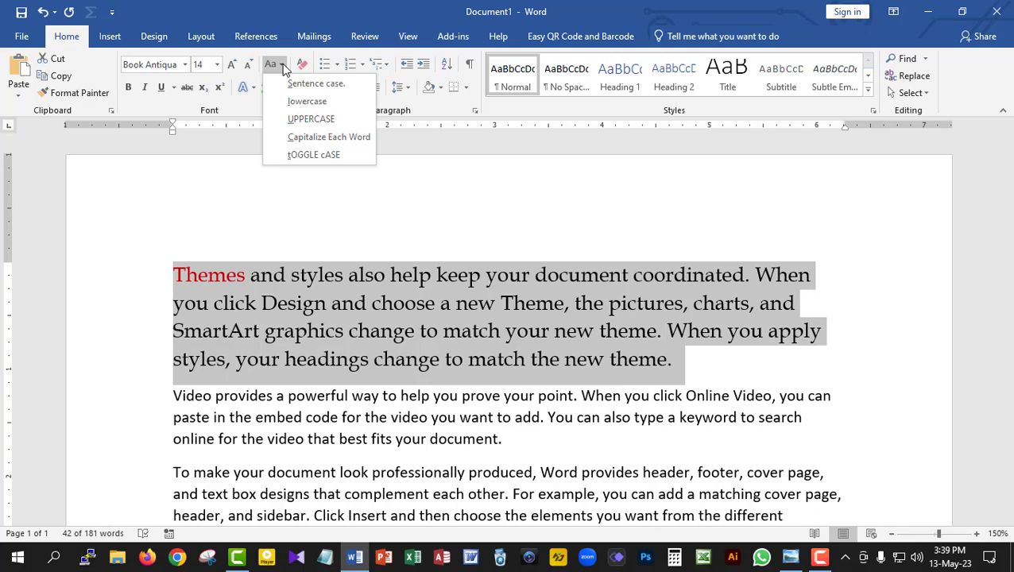
left_click(306, 101)
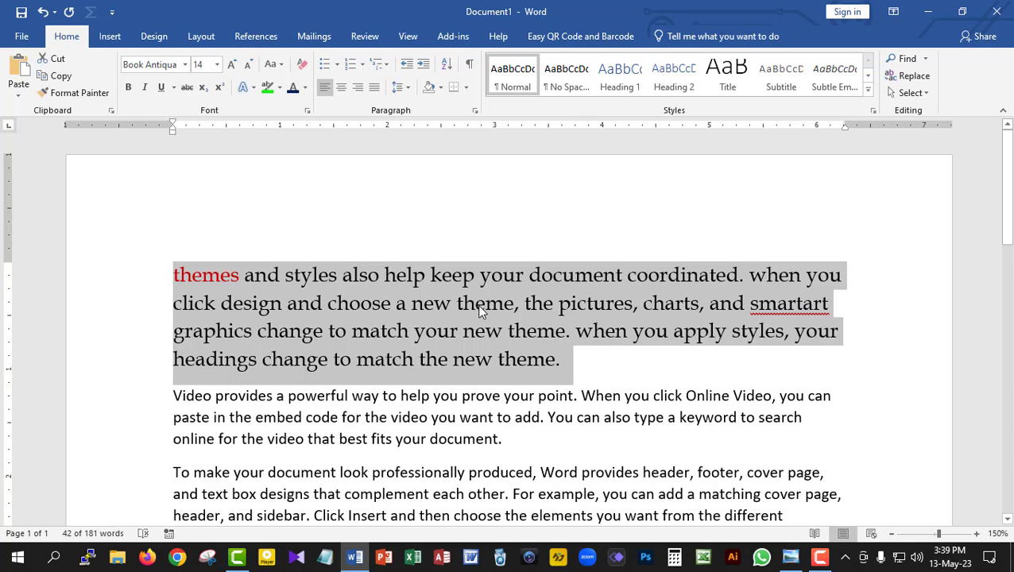
left_click(272, 65)
left_click(301, 119)
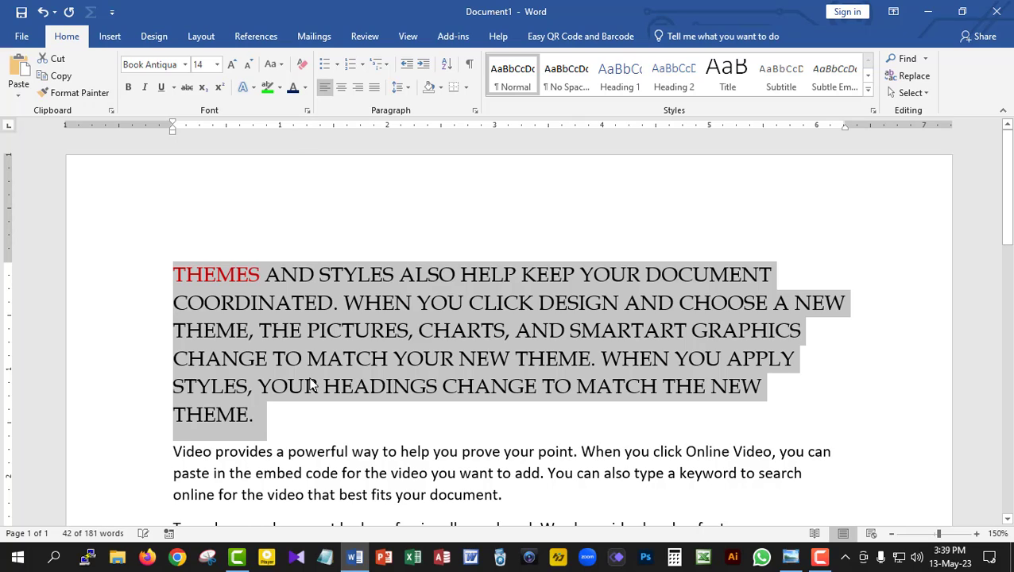
Change the case of the selected first paragraph to Sentence case
left_click(272, 64)
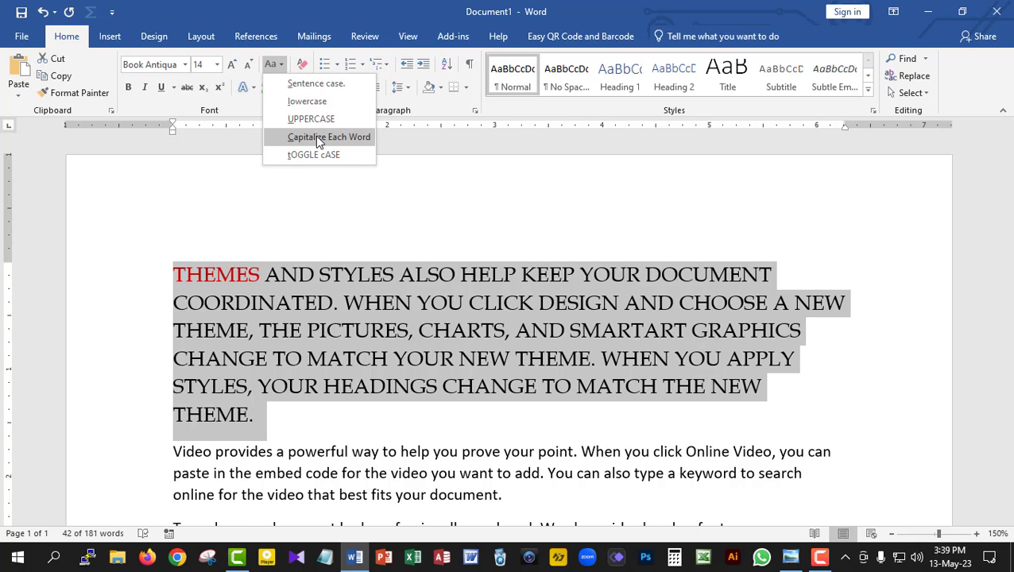
left_click(313, 84)
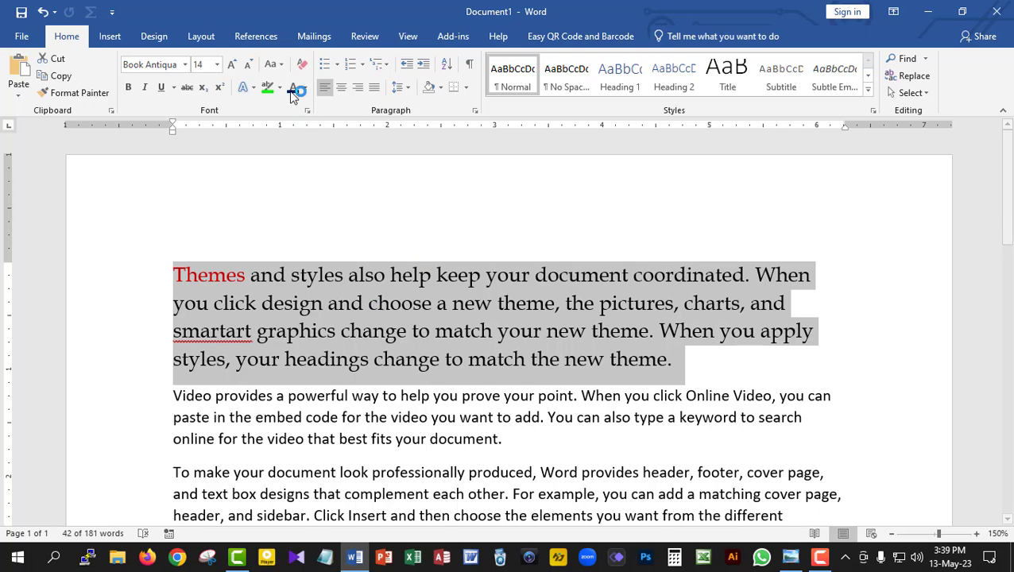
Change the case of the selected first paragraph to Capitalize Each Word and highlight the capital letters of "Styles" and "Also"
left_click(273, 64)
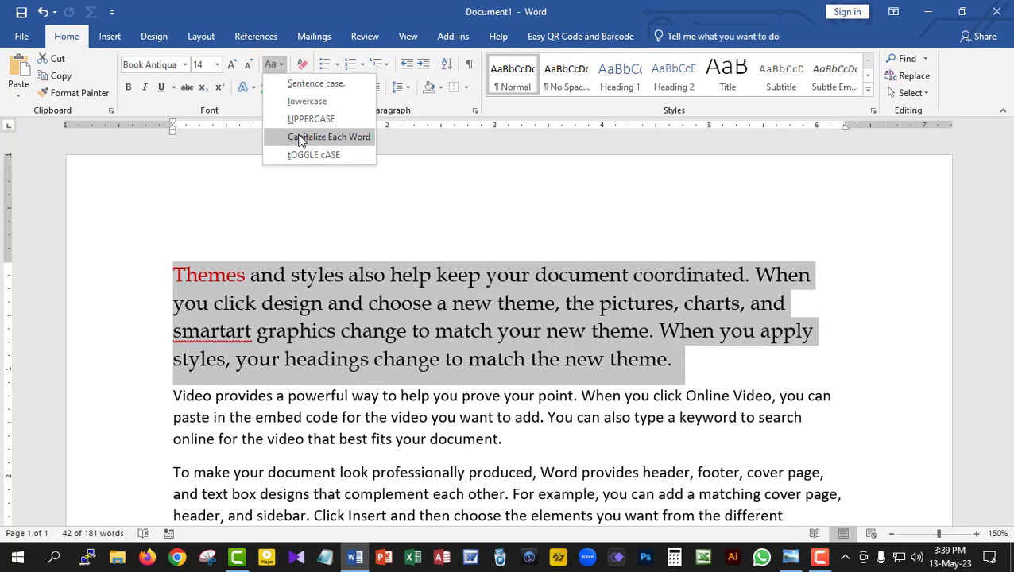
left_click(343, 138)
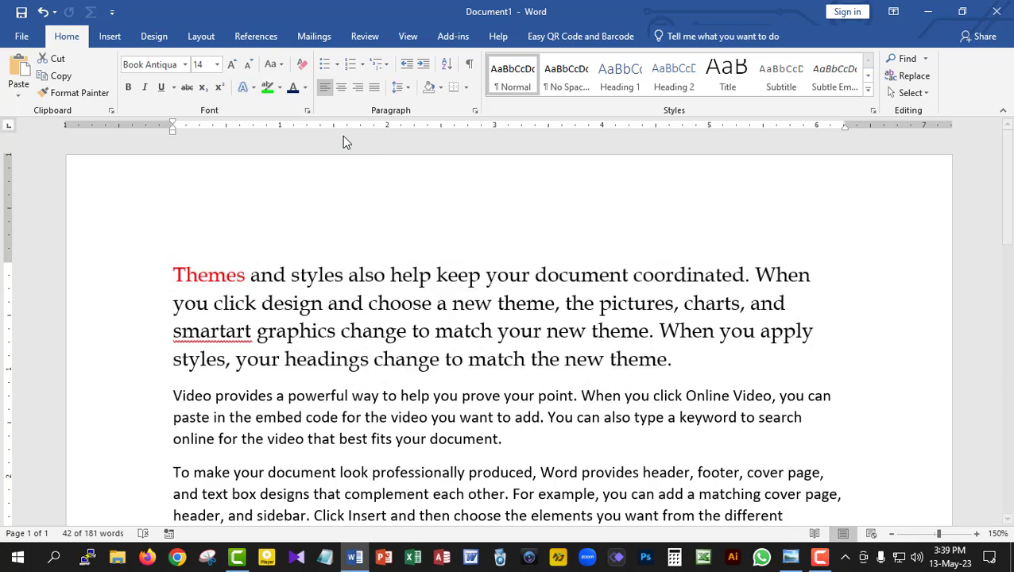
left_click(264, 280)
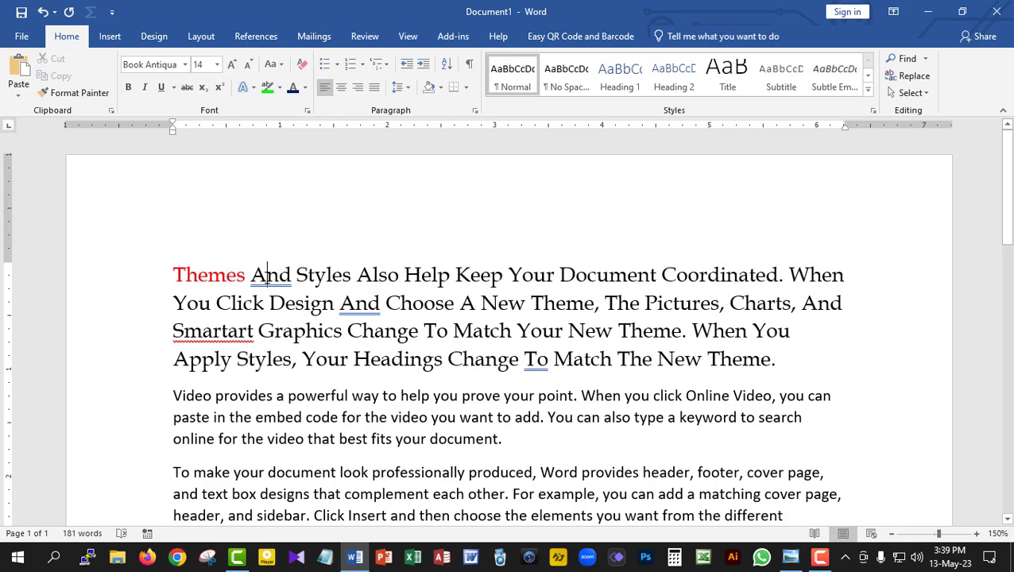
left_click_drag(267, 277, 299, 276)
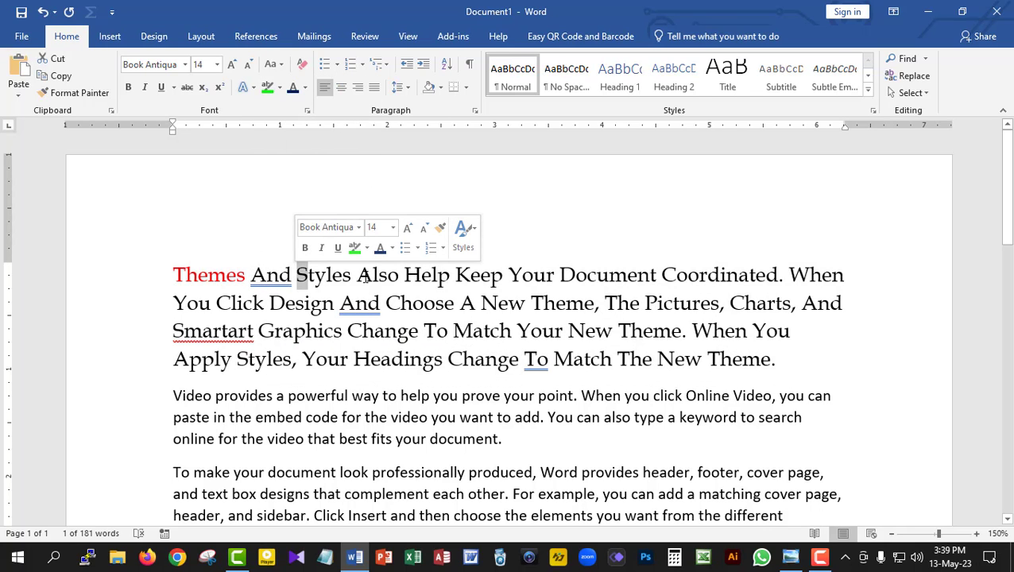
left_click_drag(372, 276, 357, 276)
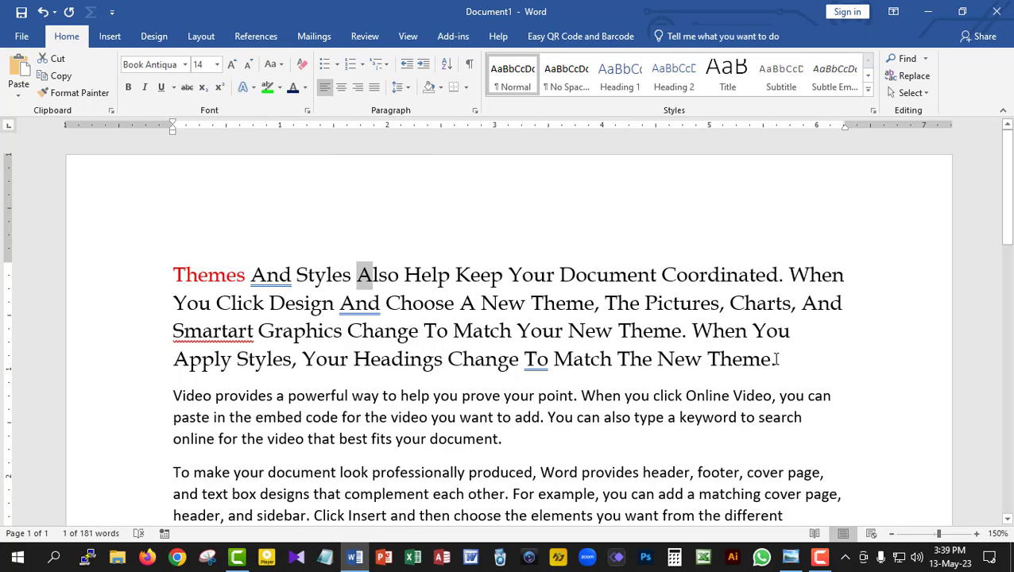
Select the whole first paragraph and clear all of its formatting
left_click_drag(776, 359, 199, 269)
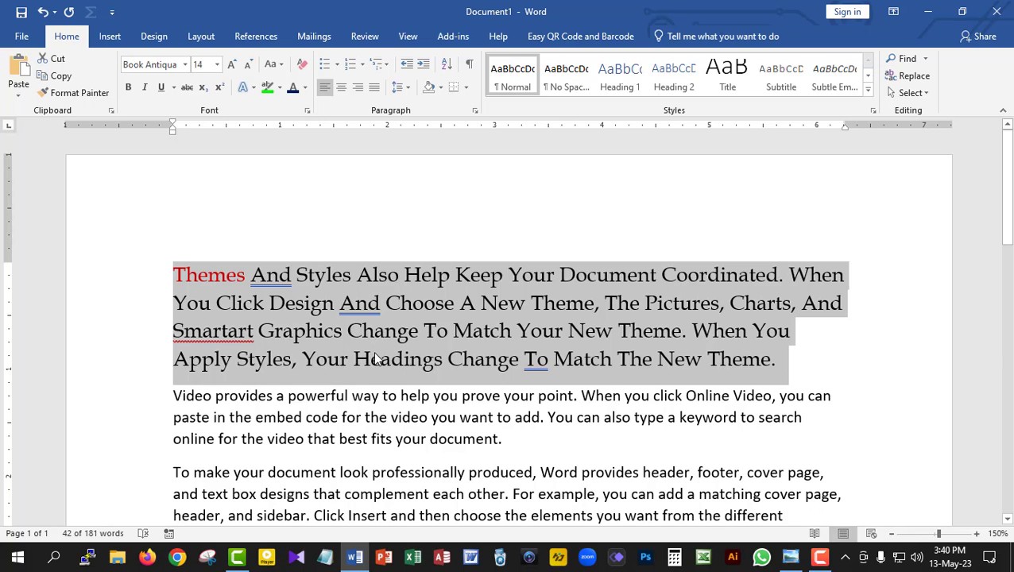
scroll(392, 362, "down", 3)
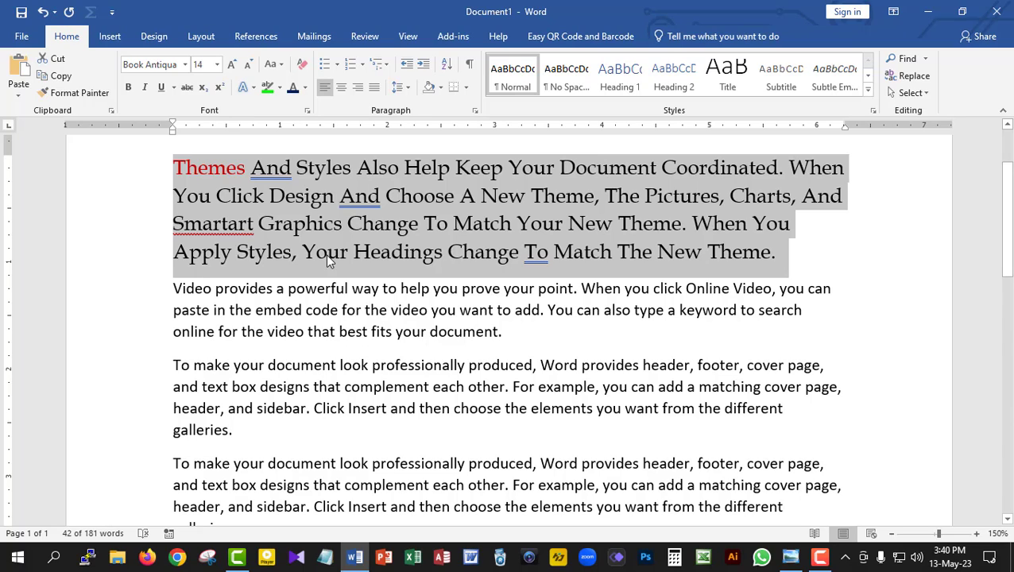
left_click(304, 66)
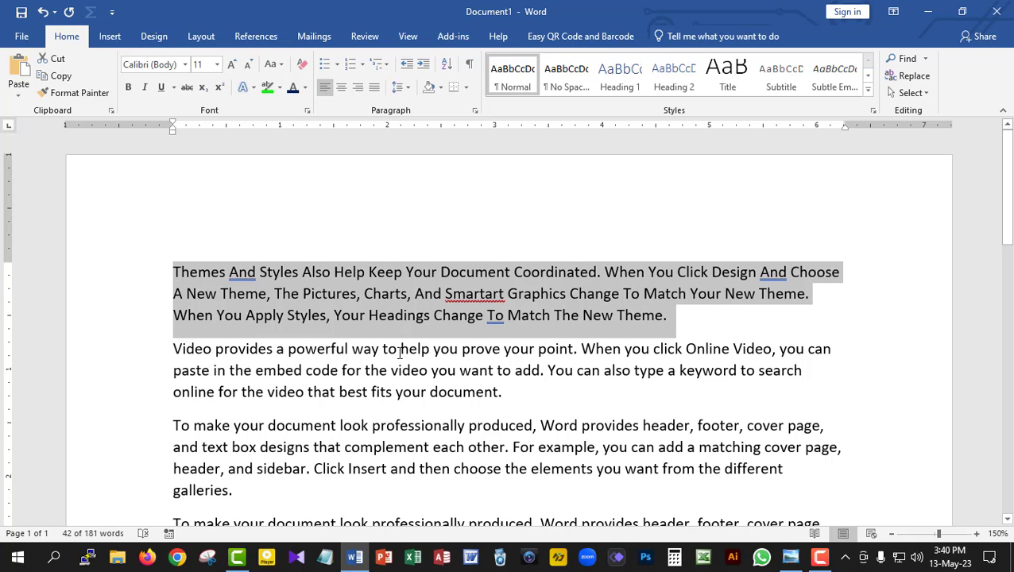
Deselect the paragraph and select only the word "Themes" at its start
left_click(685, 321)
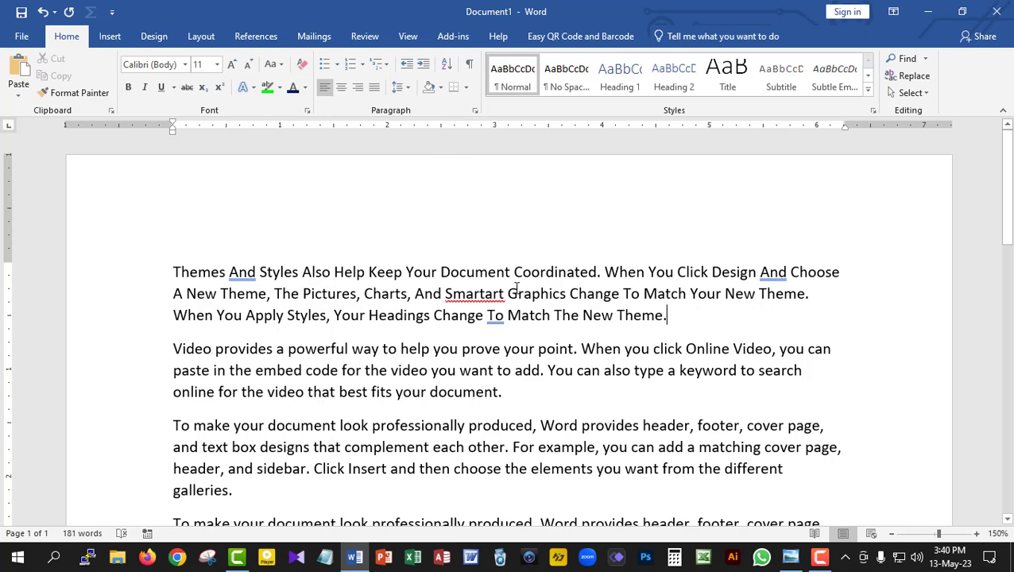
left_click_drag(625, 312, 173, 273)
left_click(227, 274)
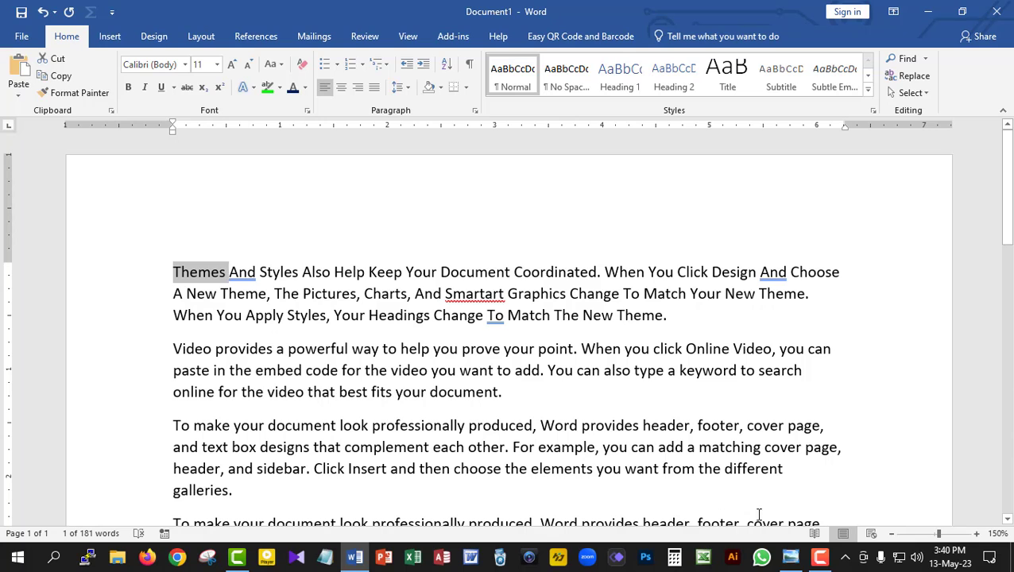
Switch to the Key Board picture in Windows Photo Viewer, mark the Ctrl and B keys with red boxes, and clear the marks
left_click(790, 556)
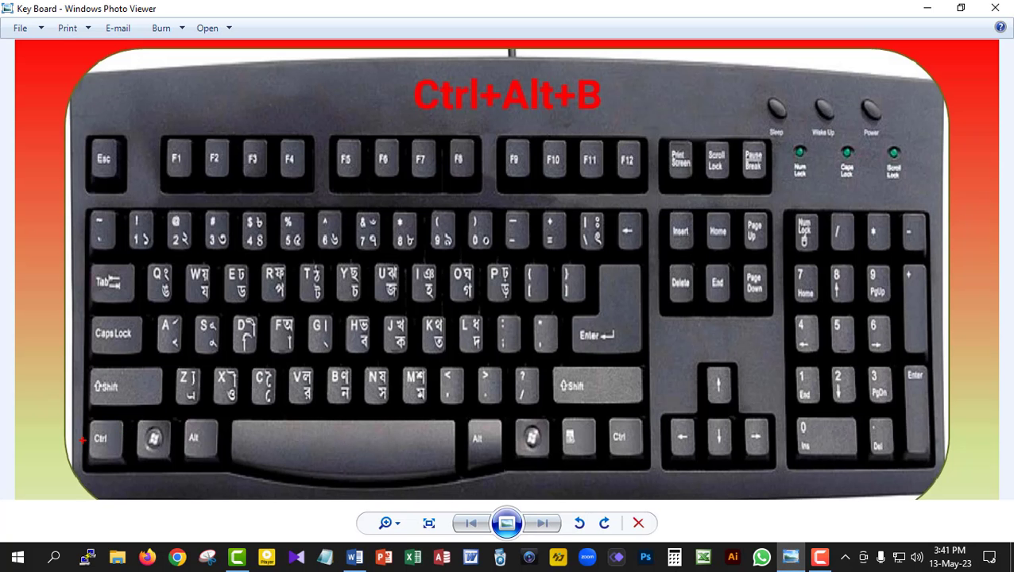
left_click_drag(82, 413, 130, 465)
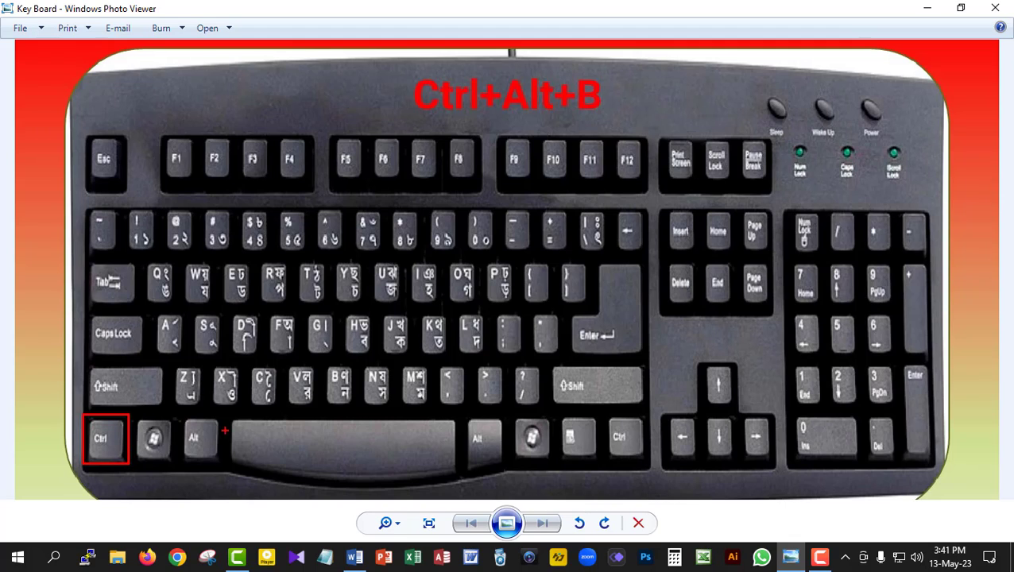
left_click_drag(324, 359, 360, 410)
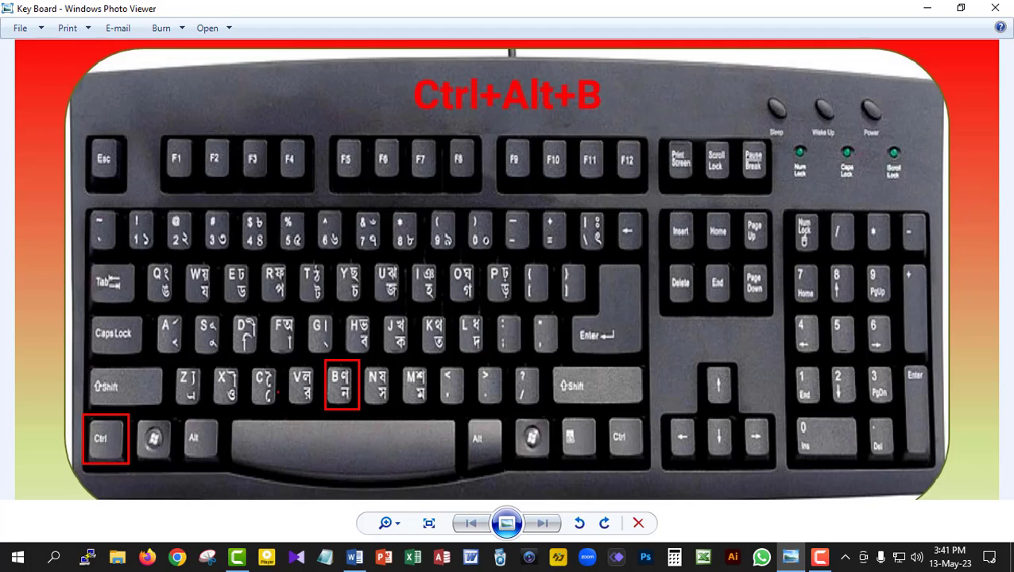
key("Escape")
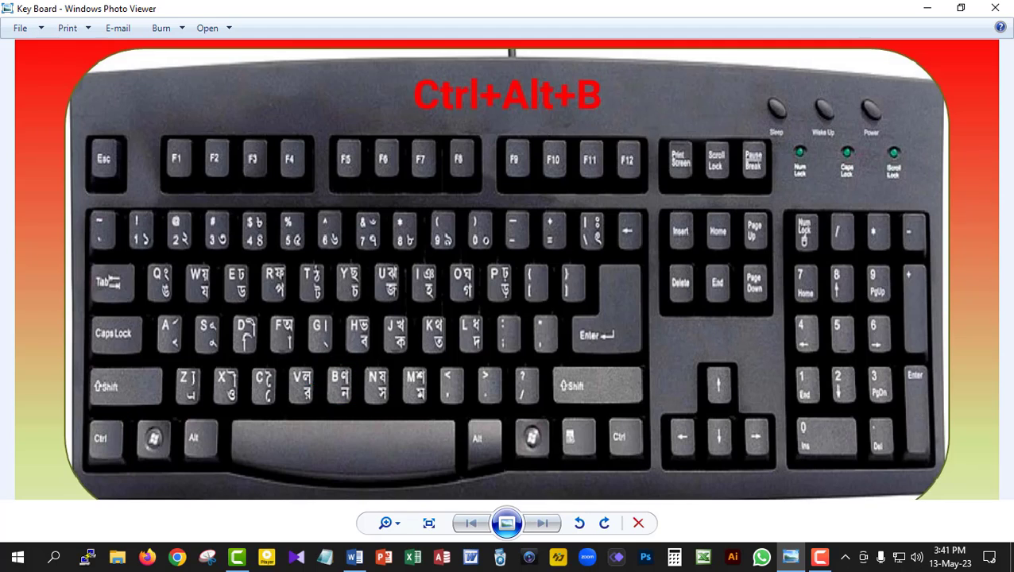
Switch back to Word and make the selected word "Themes" bold
left_click(355, 561)
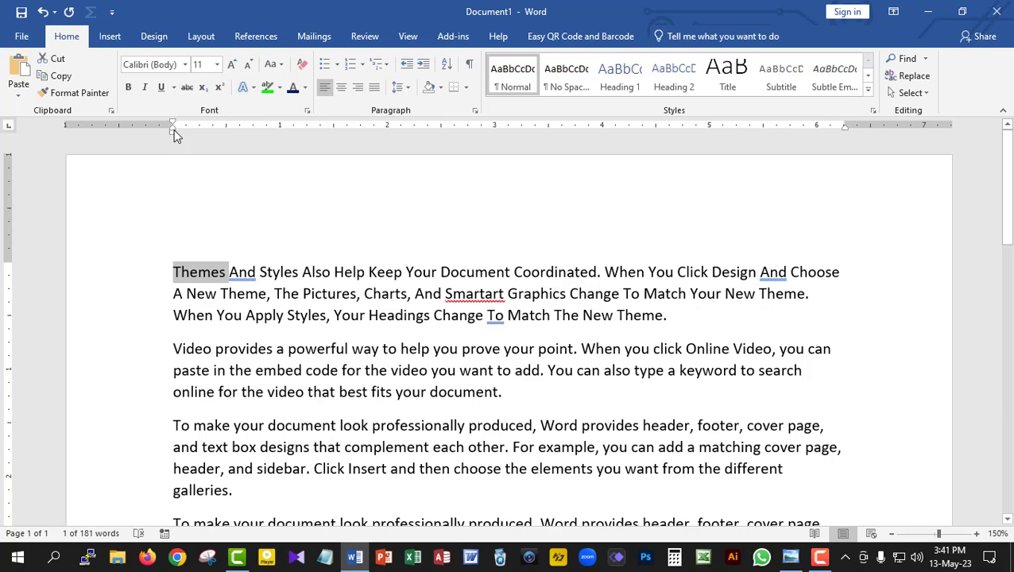
left_click(128, 87)
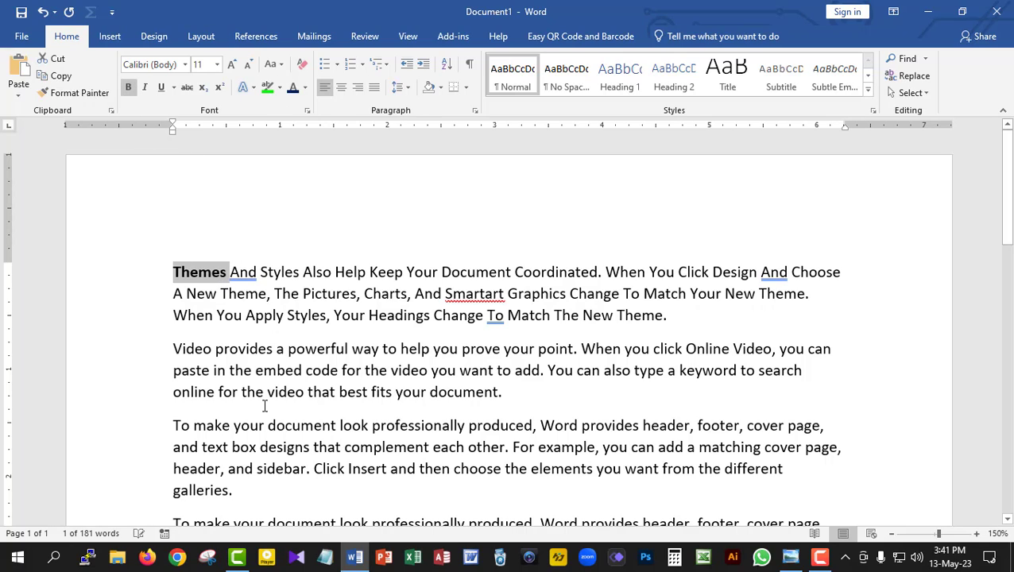
left_click(218, 279)
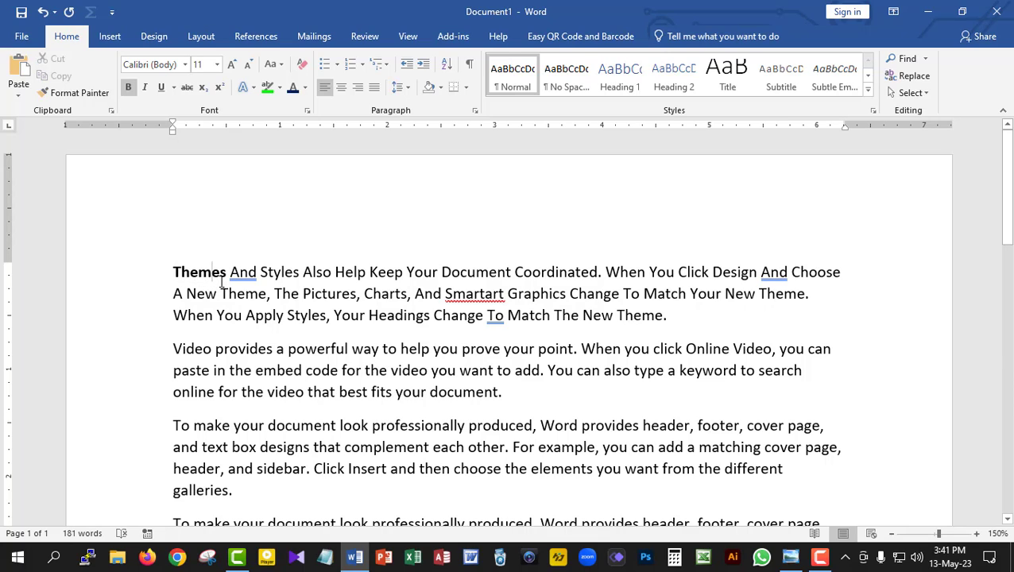
Make the whole second paragraph, starting with "Video provides", bold
left_click_drag(512, 392, 170, 349)
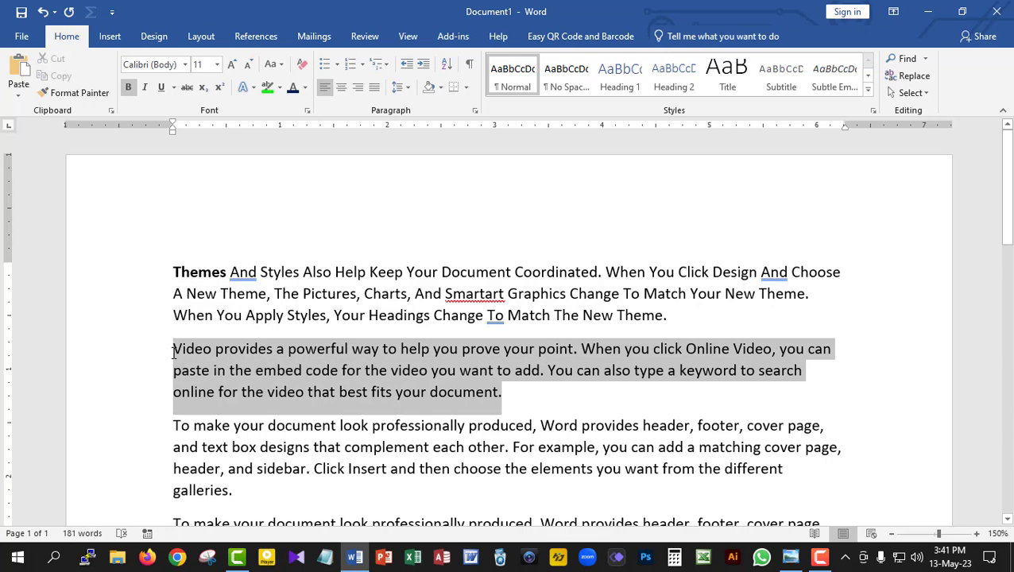
left_click(127, 88)
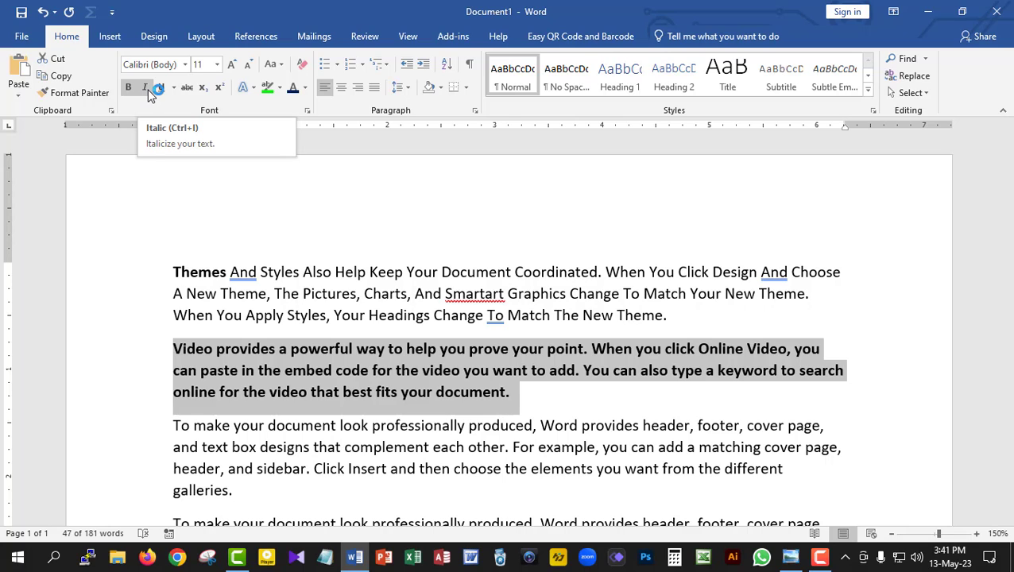
left_click(503, 389)
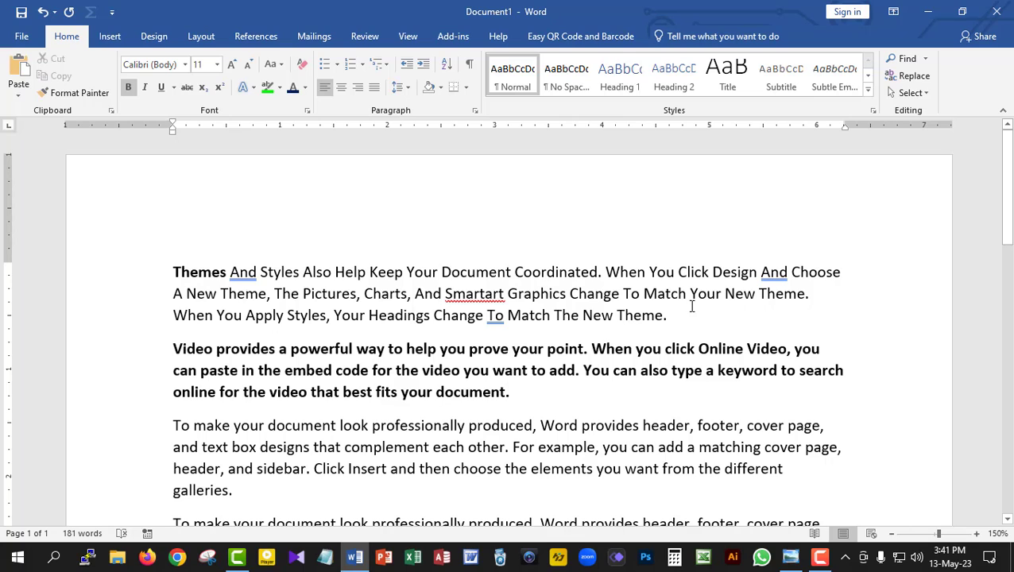
Italicize the whole first paragraph and deselect the text
left_click_drag(667, 316, 174, 272)
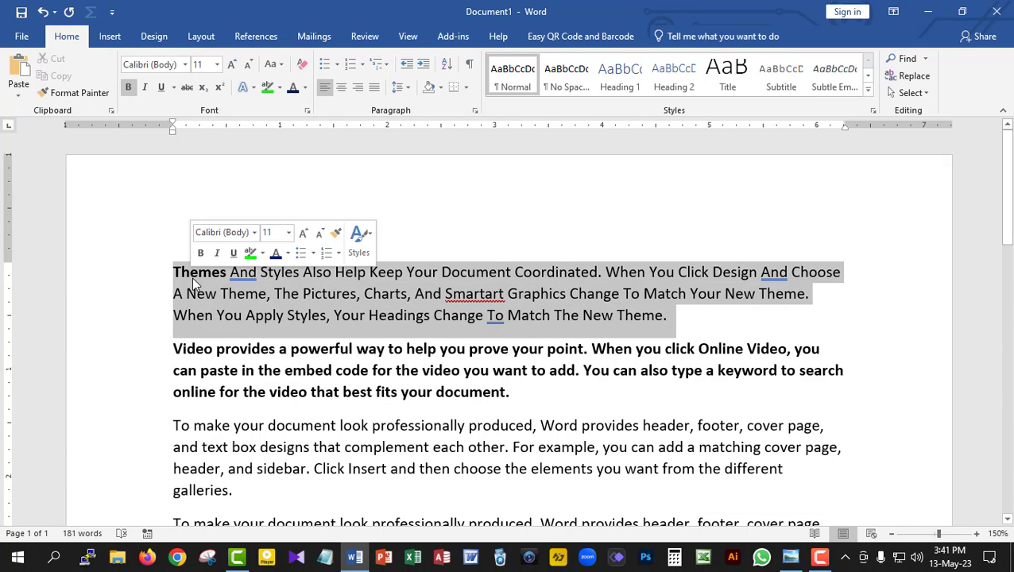
left_click(146, 87)
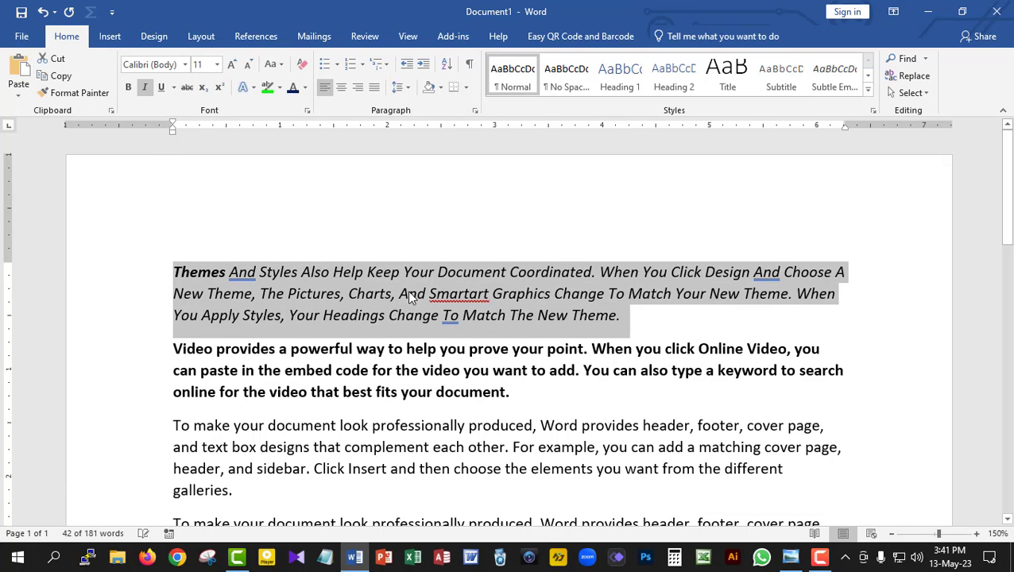
left_click(639, 323)
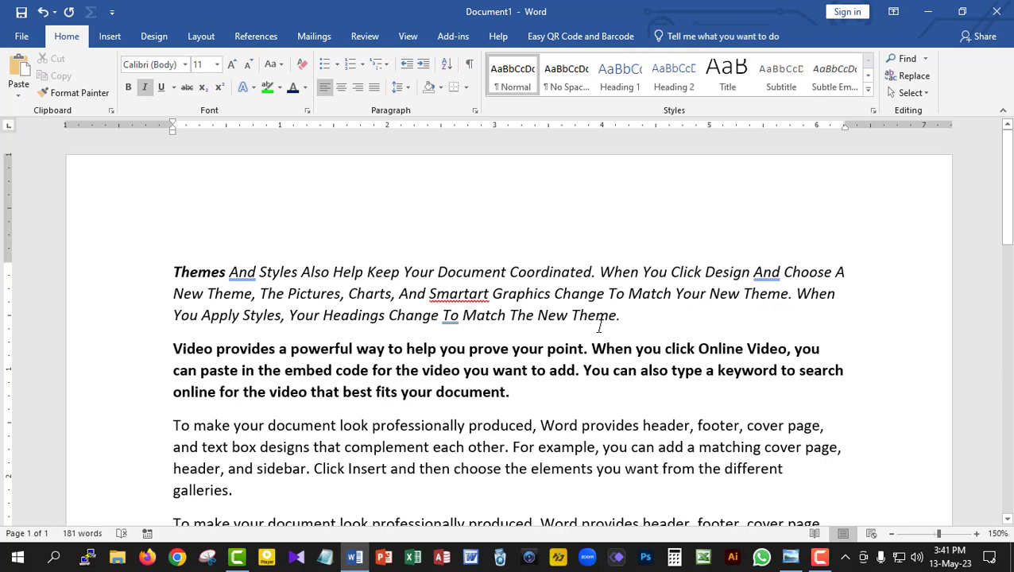
left_click_drag(174, 273, 636, 318)
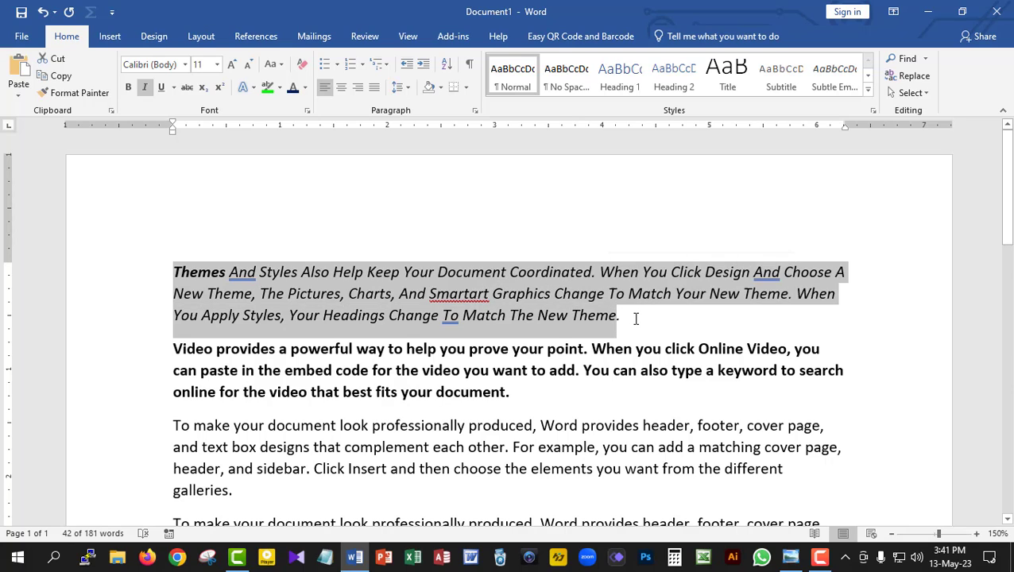
left_click(636, 318)
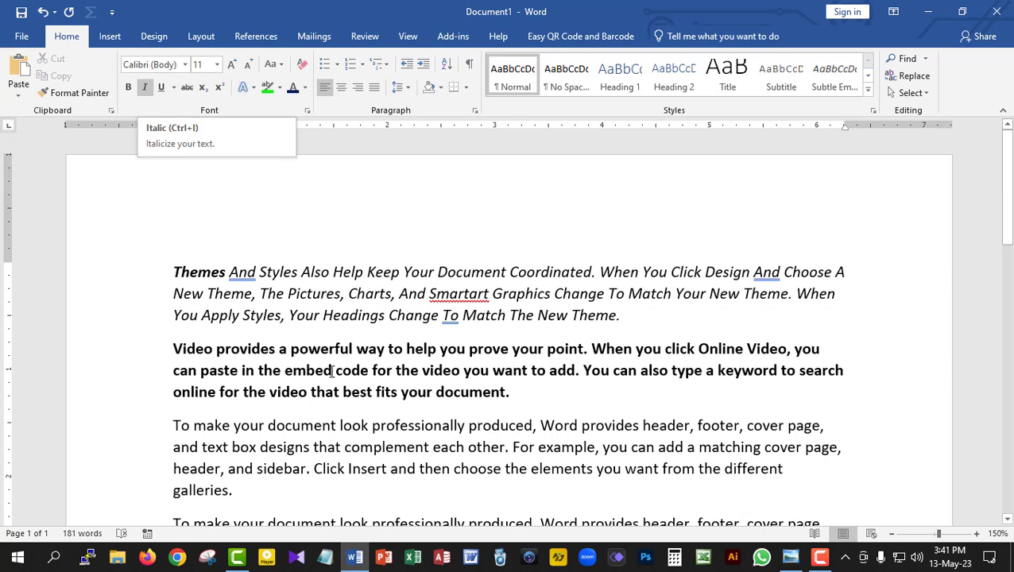
Make the word "document" in the first line of the third paragraph italic and bold
left_click_drag(337, 425, 267, 425)
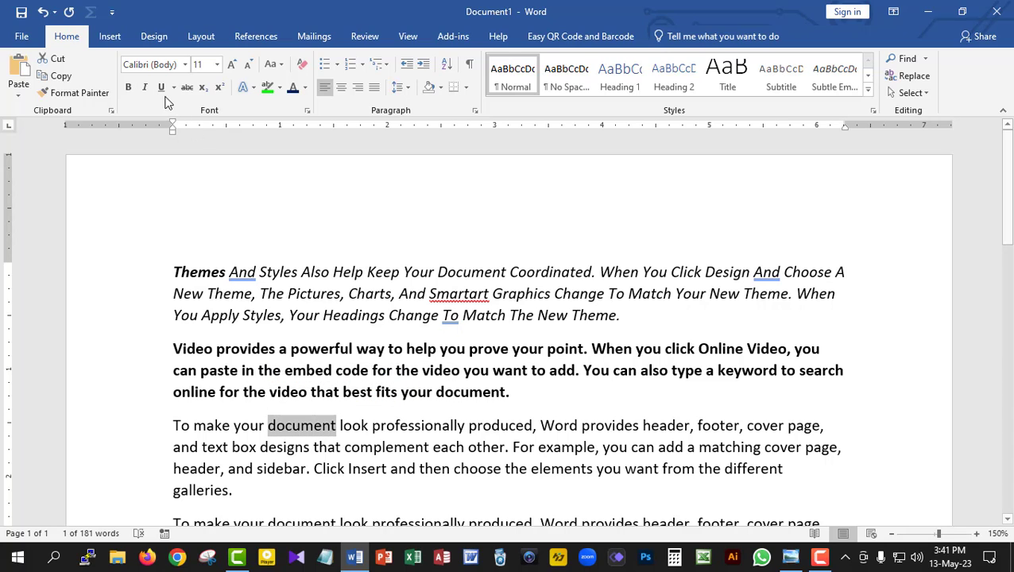
left_click(144, 86)
left_click(345, 448)
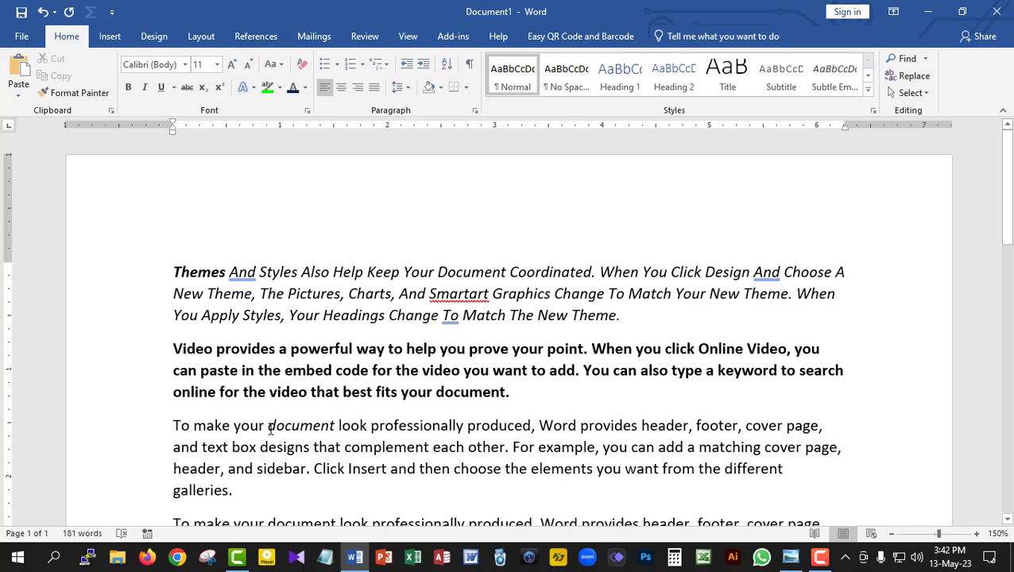
left_click_drag(268, 425, 335, 426)
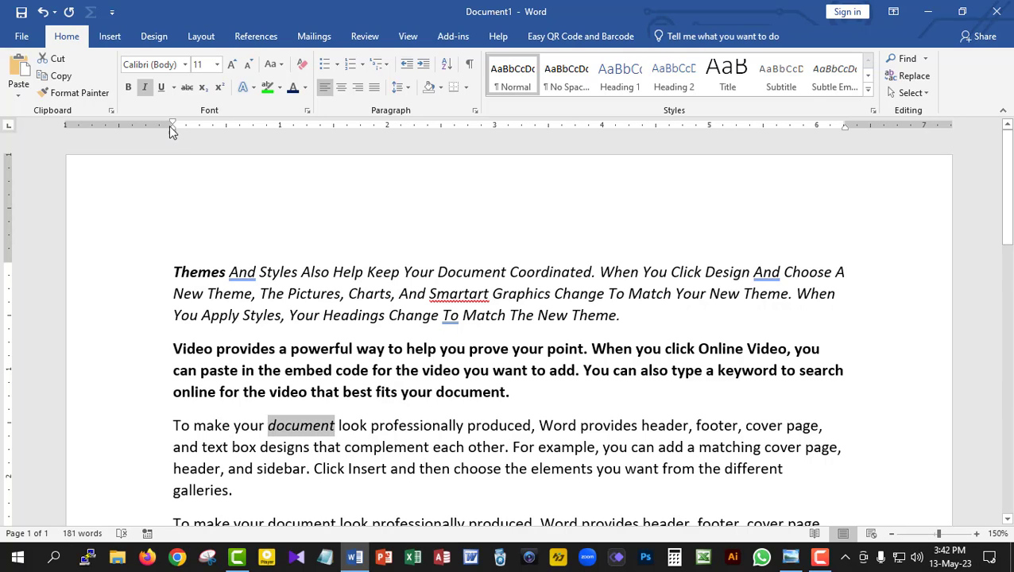
left_click(128, 86)
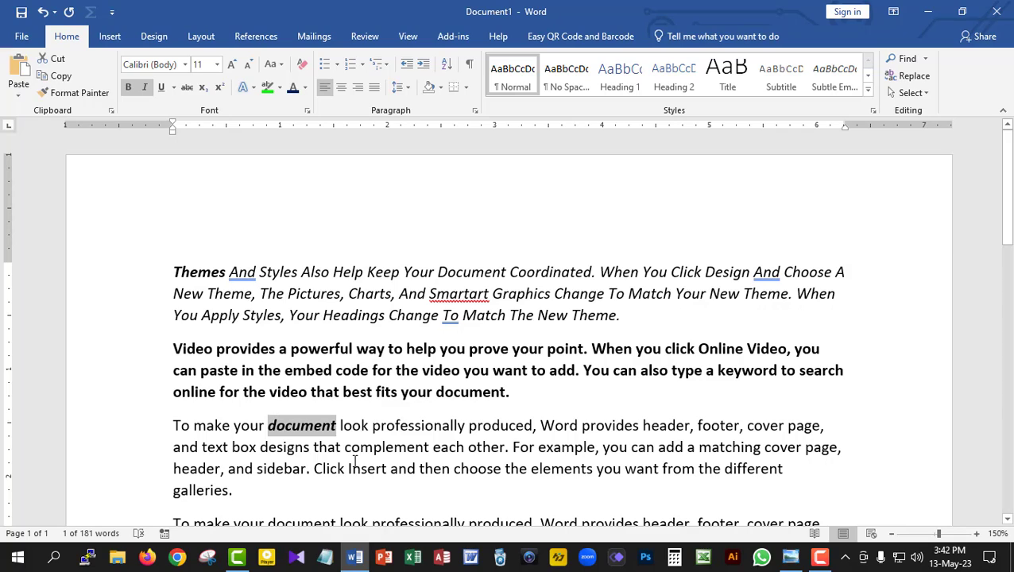
left_click(350, 466)
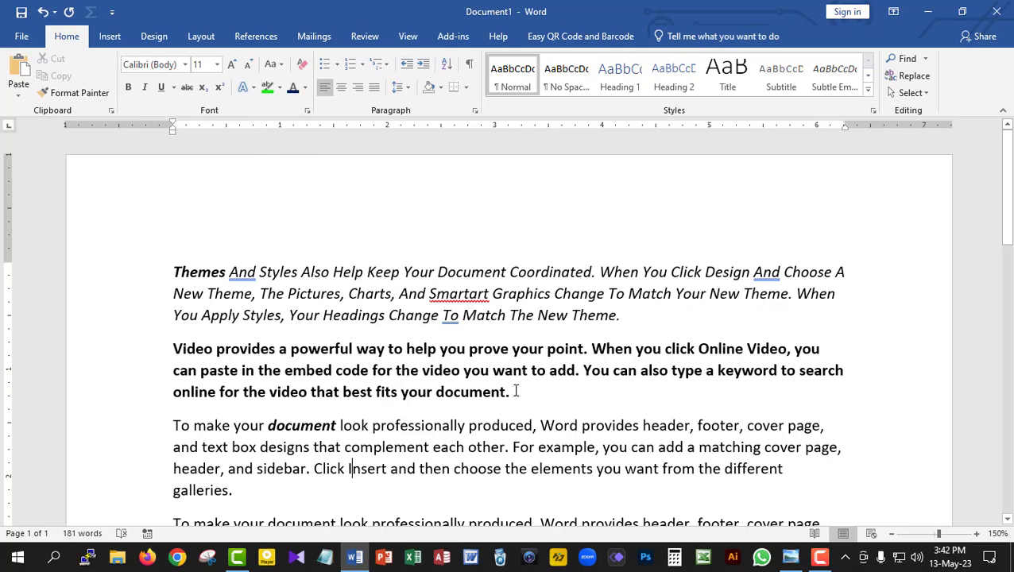
Underline the whole first paragraph with a single line and change the underline style to wavy
left_click_drag(622, 316, 188, 262)
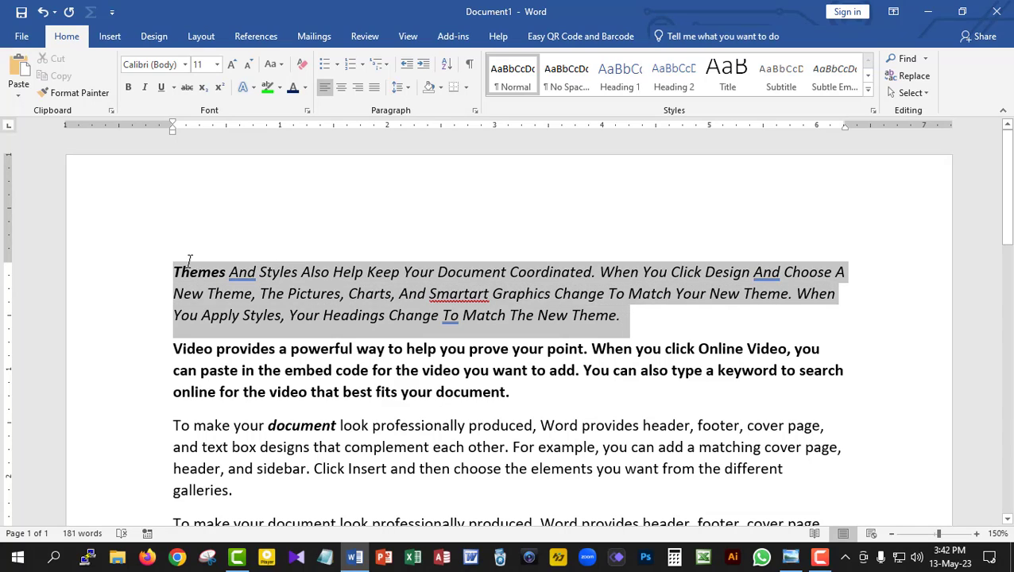
left_click(161, 88)
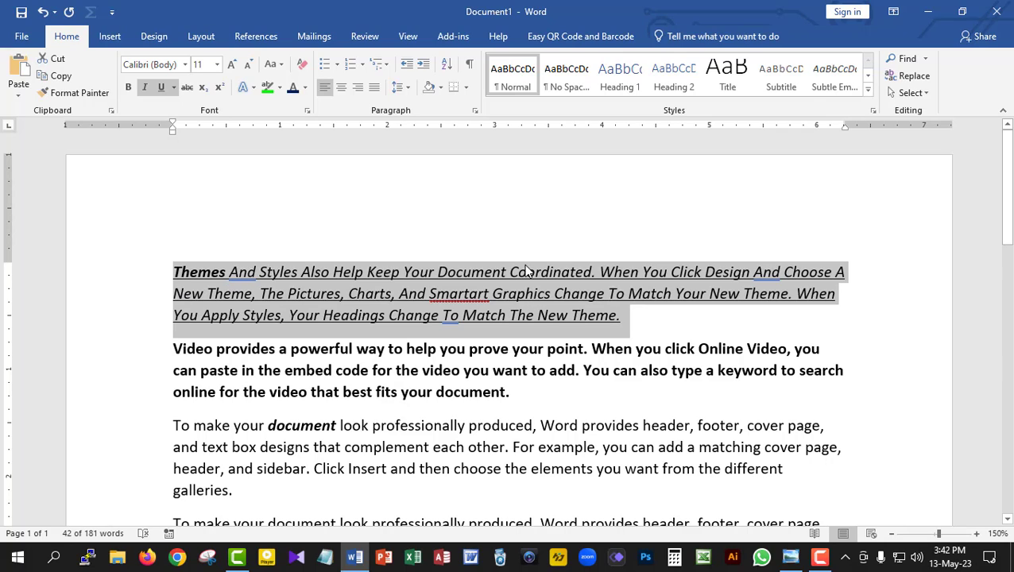
left_click(174, 88)
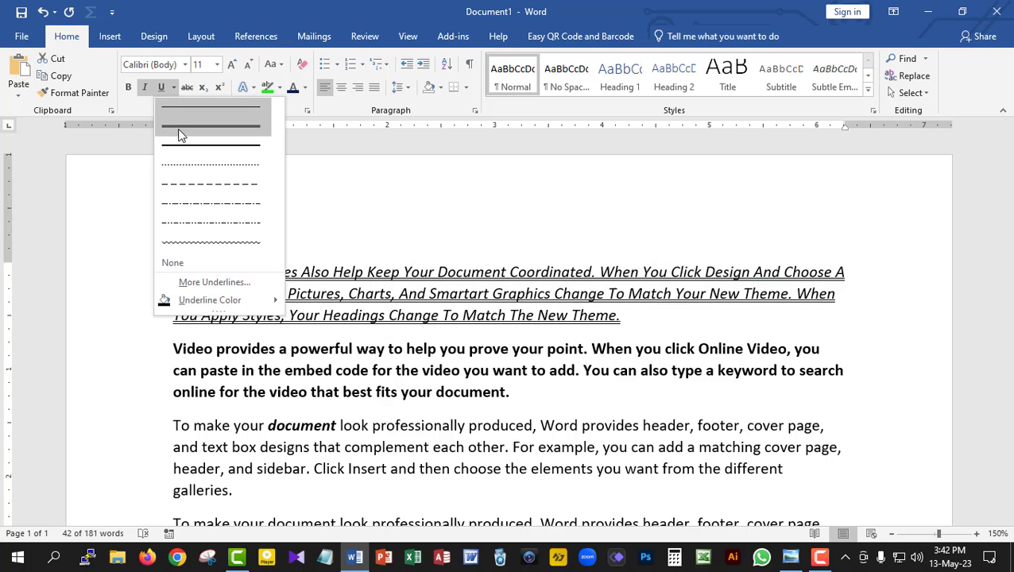
left_click(192, 240)
left_click(646, 333)
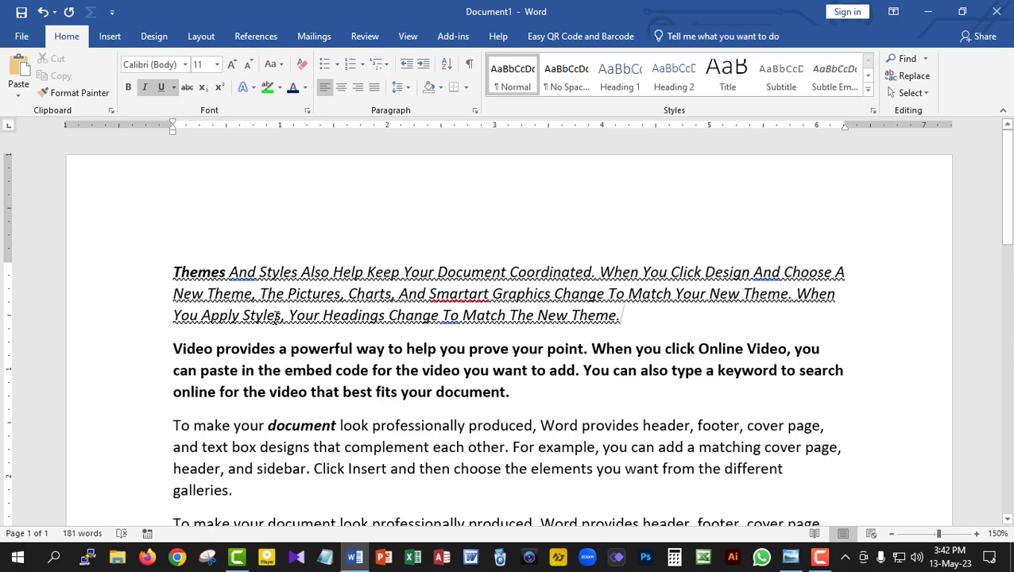
Select the first paragraph, check the underline shortcut in the Key Board picture in Windows Photo Viewer, and return to the Word document
left_click_drag(626, 316, 174, 272)
left_click(792, 556)
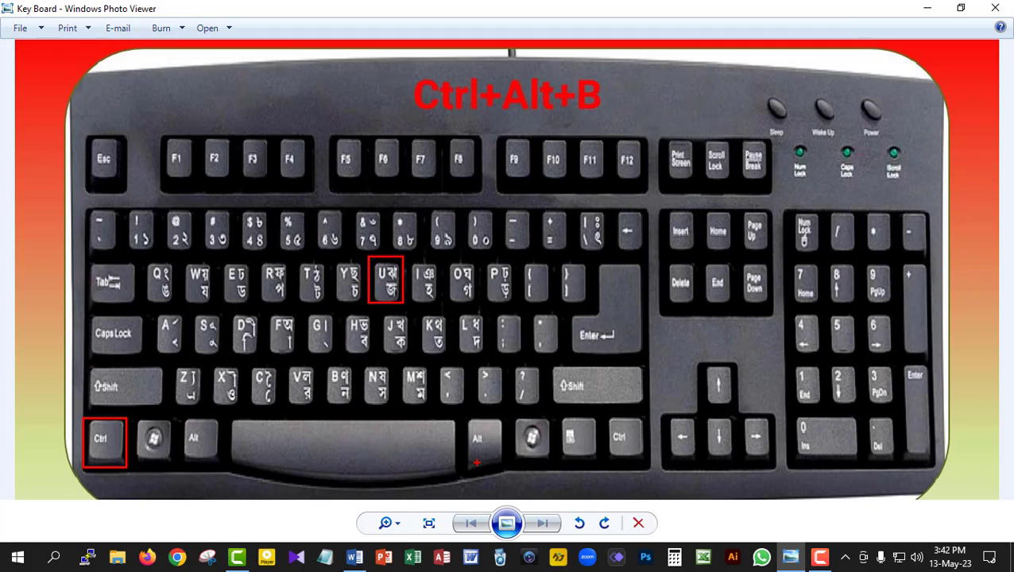
left_click(356, 566)
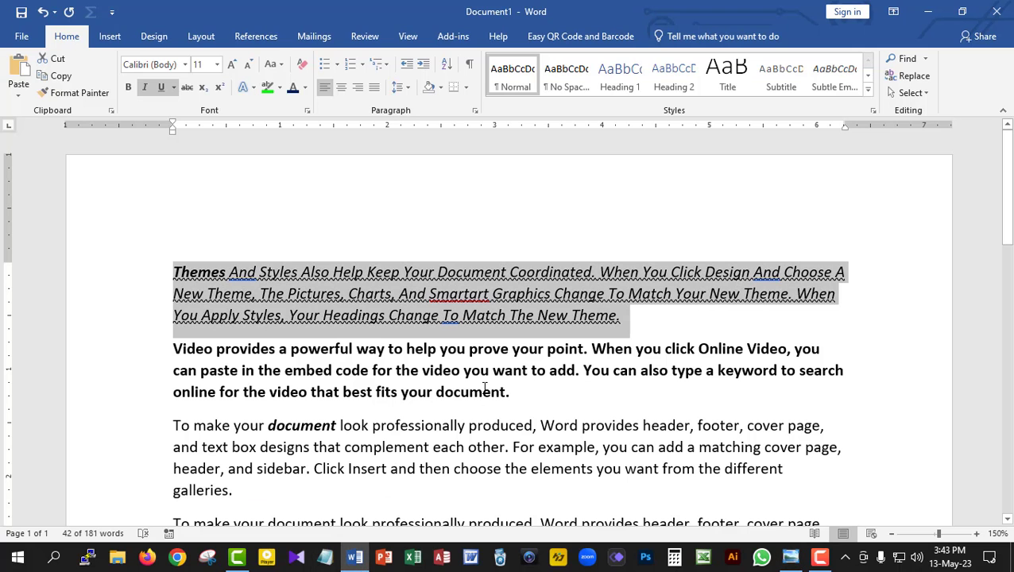
left_click(644, 322)
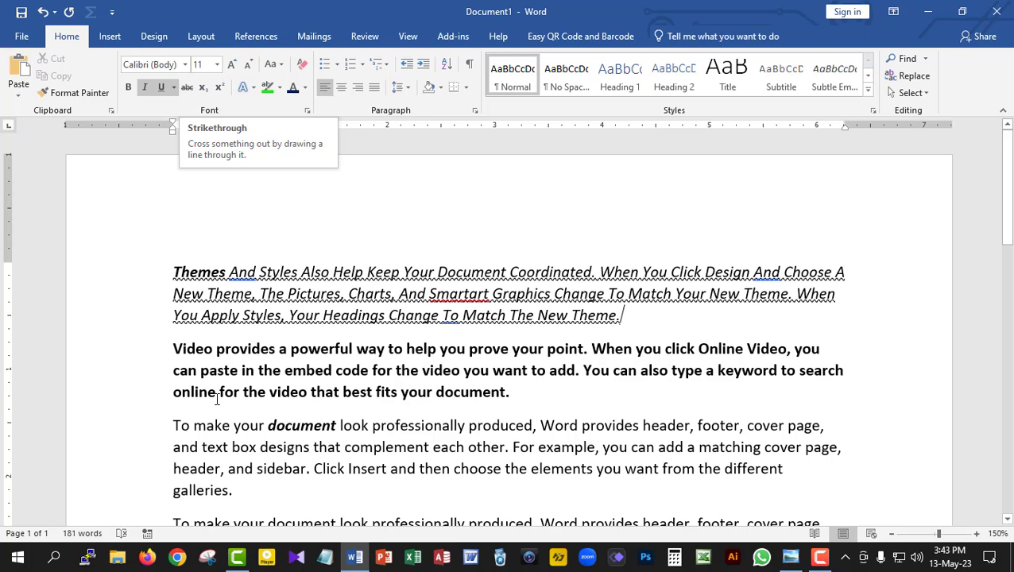
Strike through the word "To" at the start of the third paragraph
left_click_drag(191, 426, 173, 426)
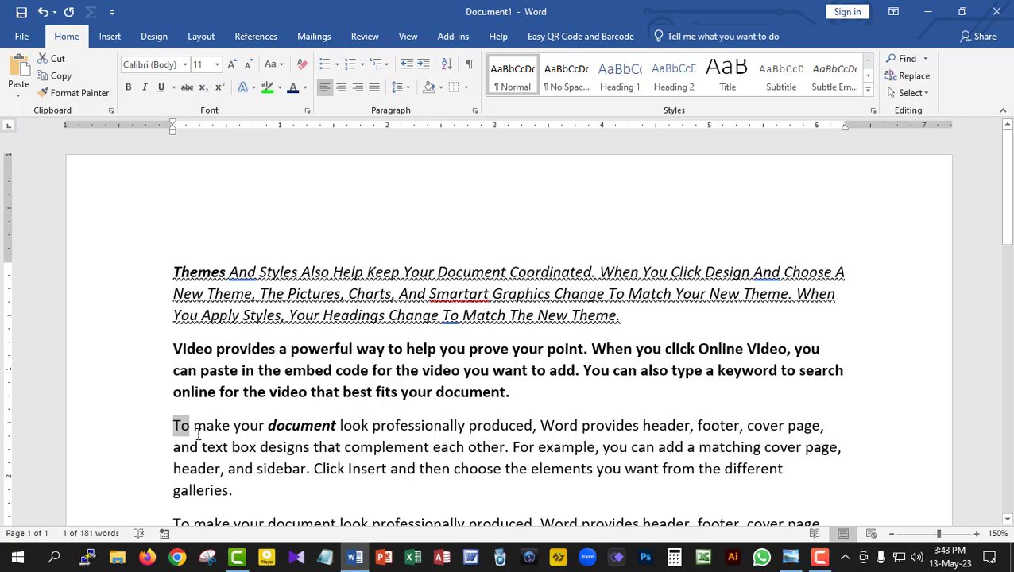
left_click(188, 87)
left_click(307, 455)
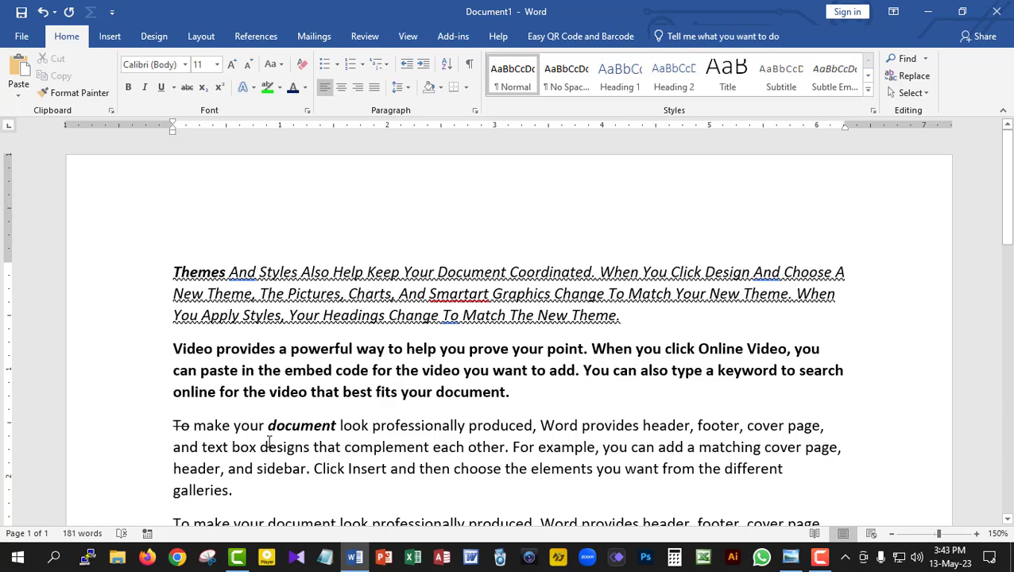
Apply strikethrough to the whole third paragraph, starting with "To make your document"
left_click_drag(233, 491, 156, 427)
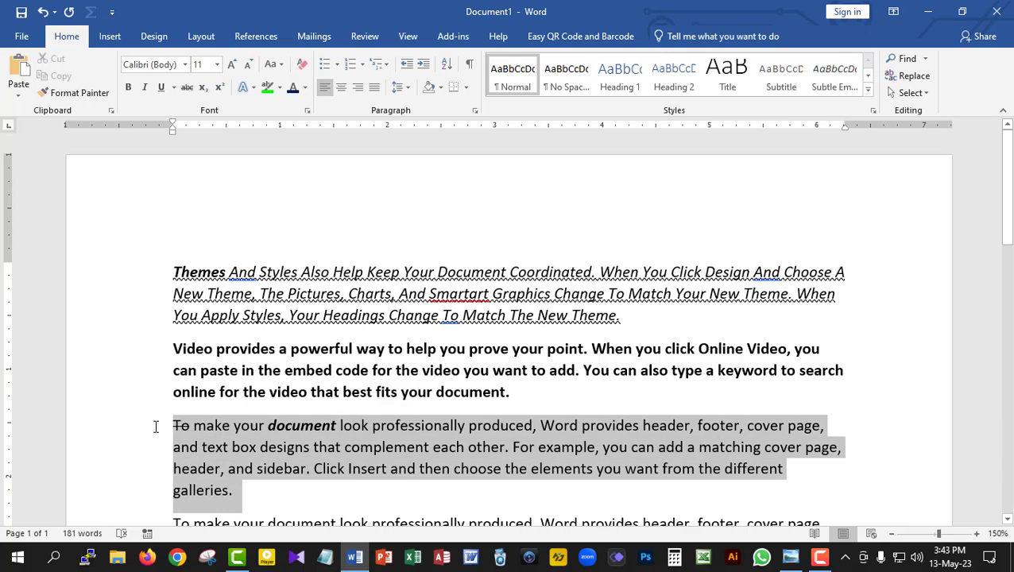
left_click(188, 89)
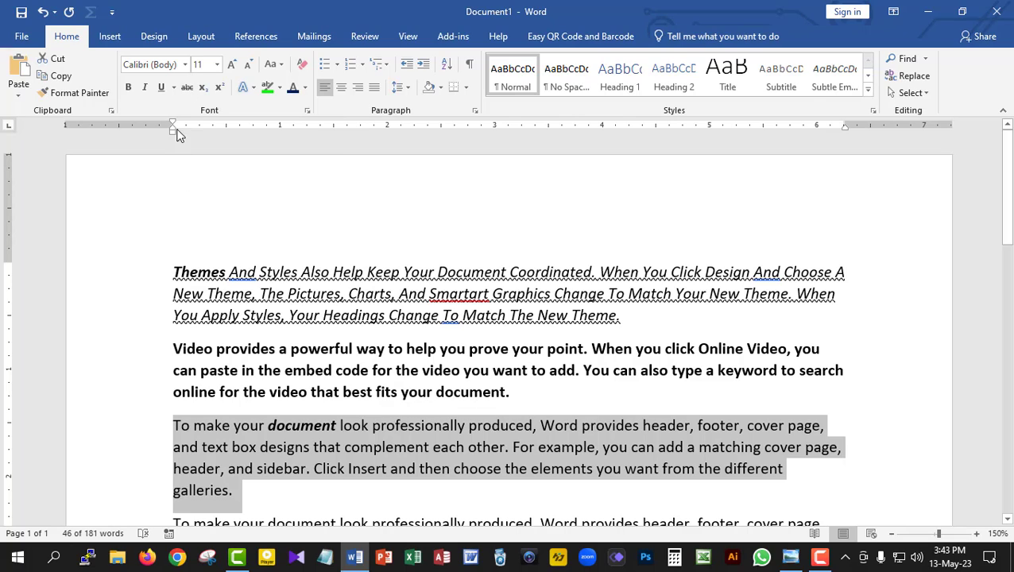
left_click(185, 88)
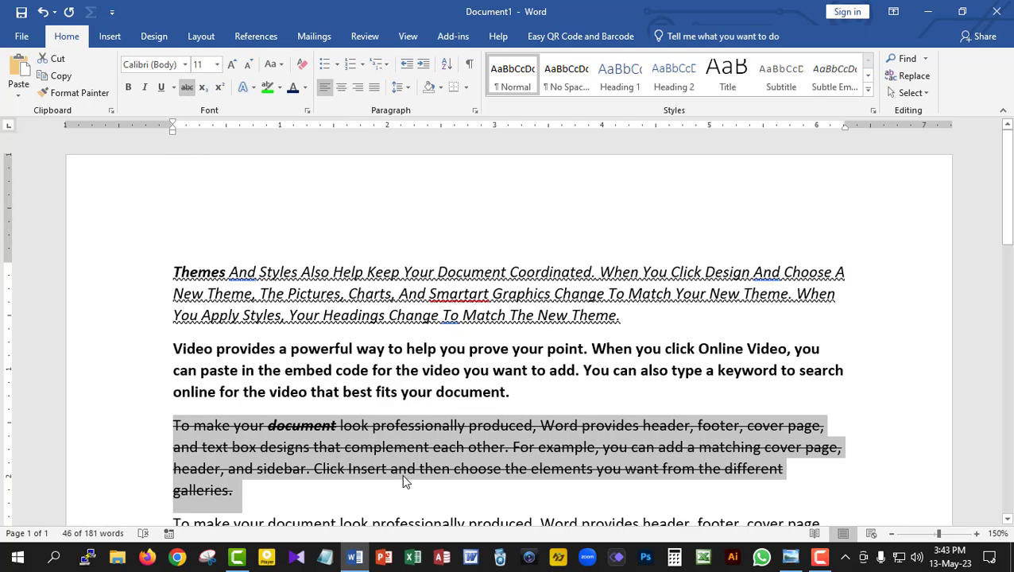
left_click(287, 498)
scroll(287, 498, "down", 2)
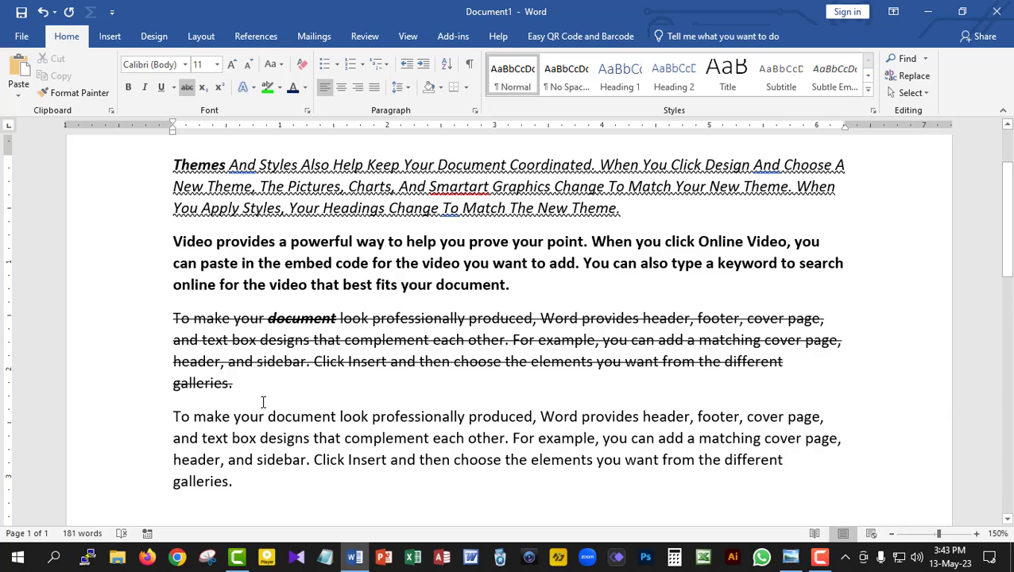
Remove the strikethrough from the whole third paragraph and deselect the text
left_click_drag(190, 379, 154, 323)
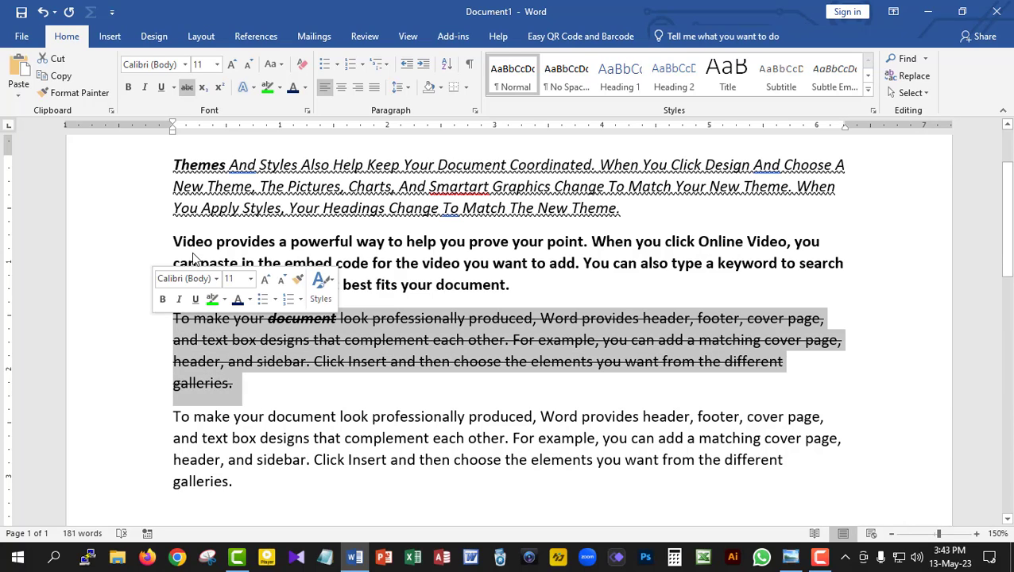
left_click(189, 87)
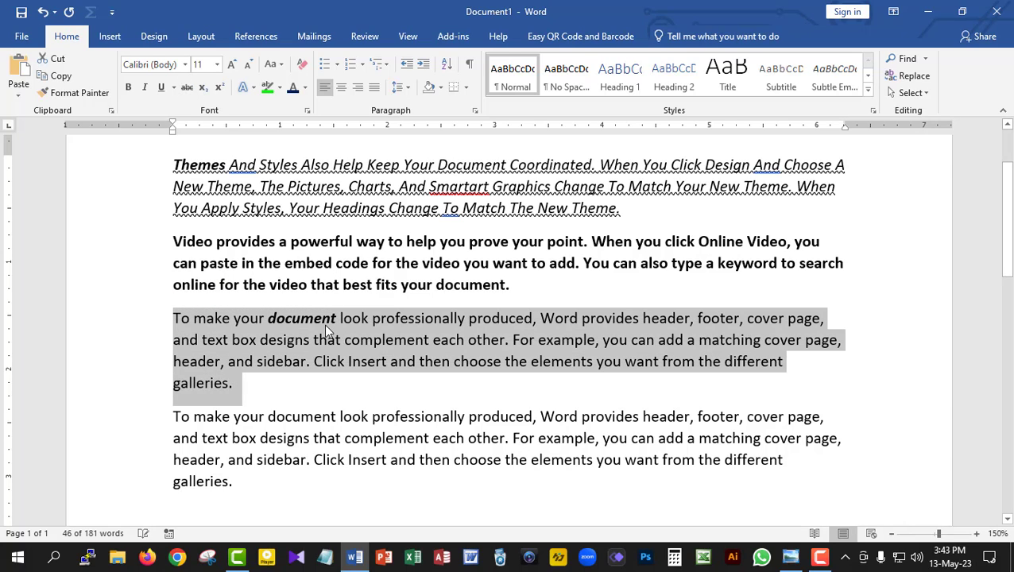
left_click(255, 383)
Insert a new line above the first paragraph and enter the letter "A" there with italic turned off
scroll(200, 276, "up", 3)
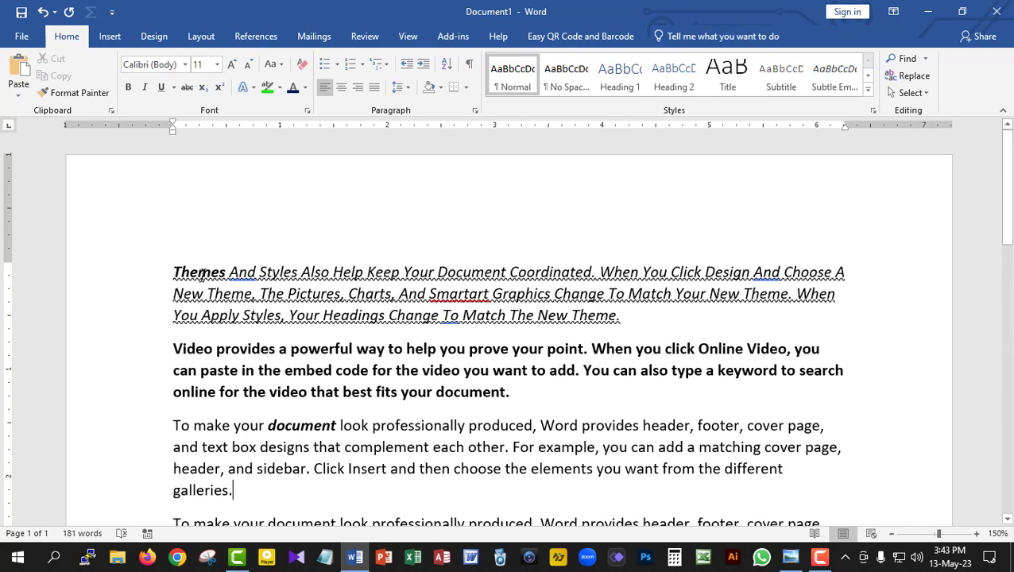
left_click(175, 268)
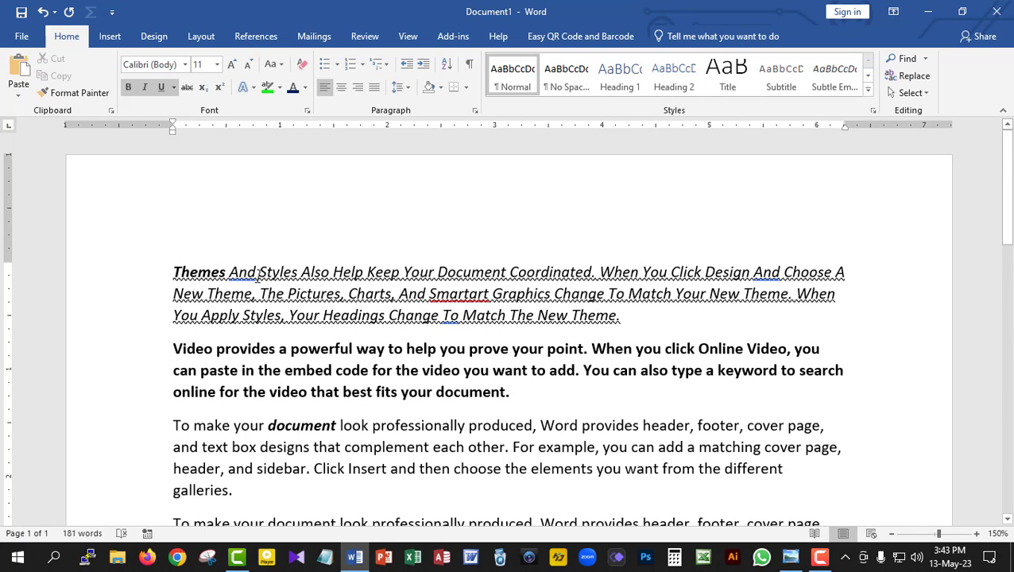
key("Return")
key("Up")
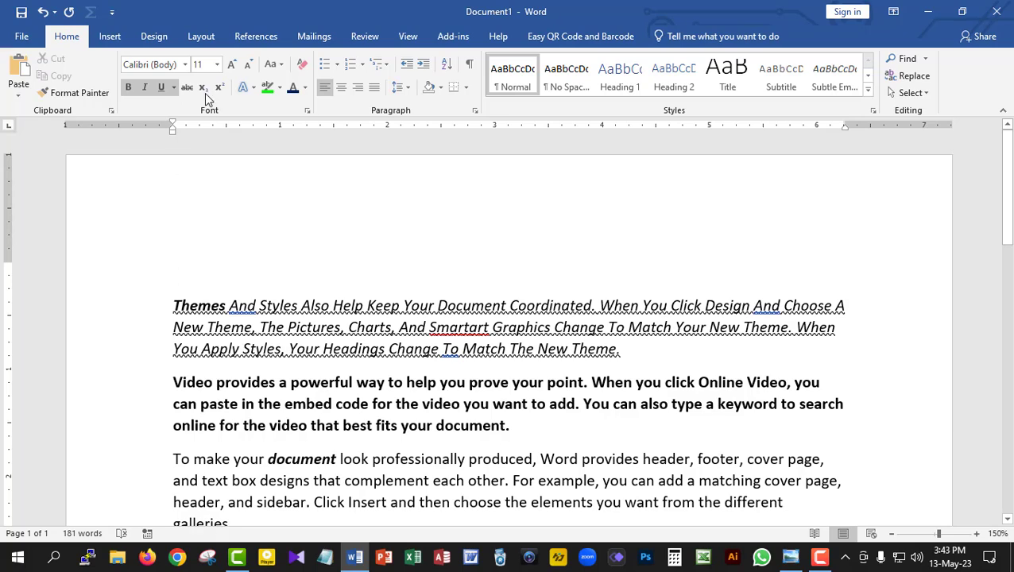
left_click(144, 88)
type("H")
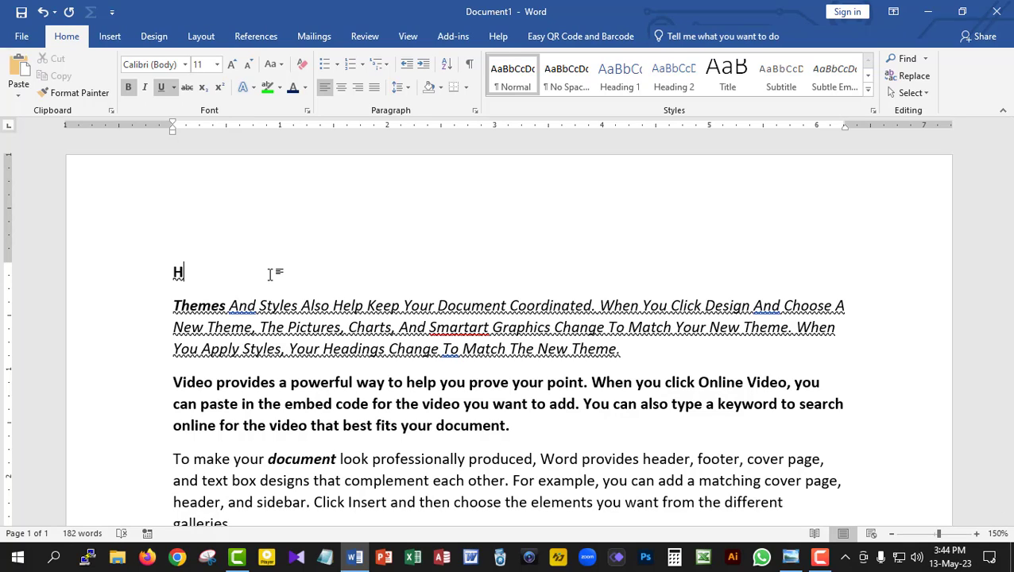
key("BackSpace")
type("A")
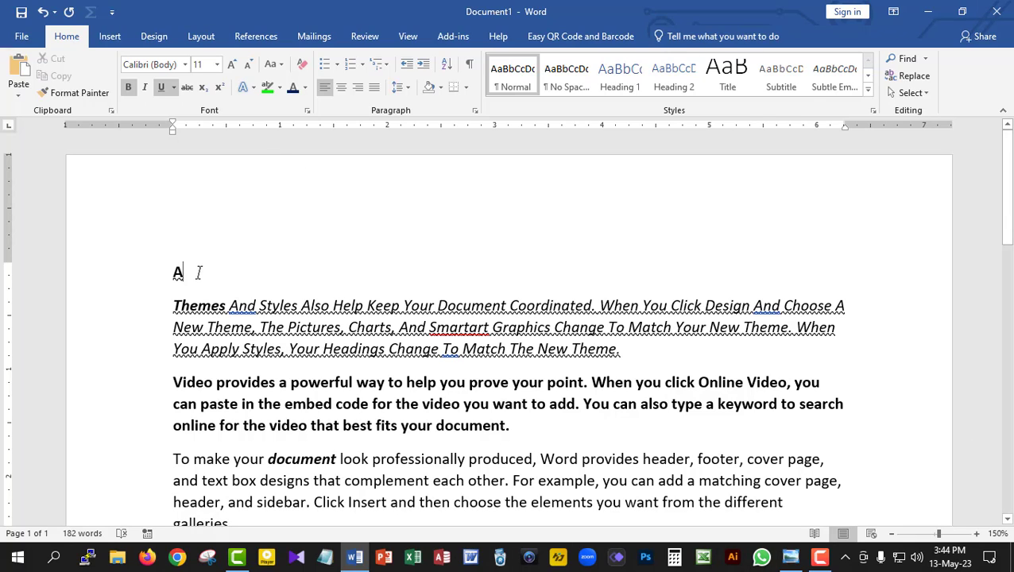
Remove the underline and bold formatting from the letter "A" on the first line
left_click_drag(199, 273, 170, 272)
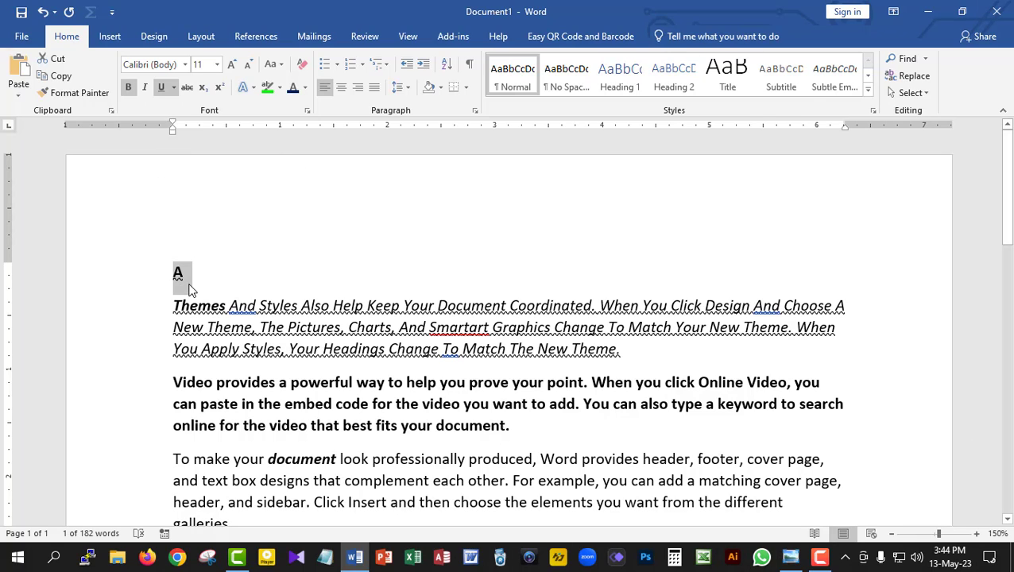
left_click(161, 88)
left_click(132, 85)
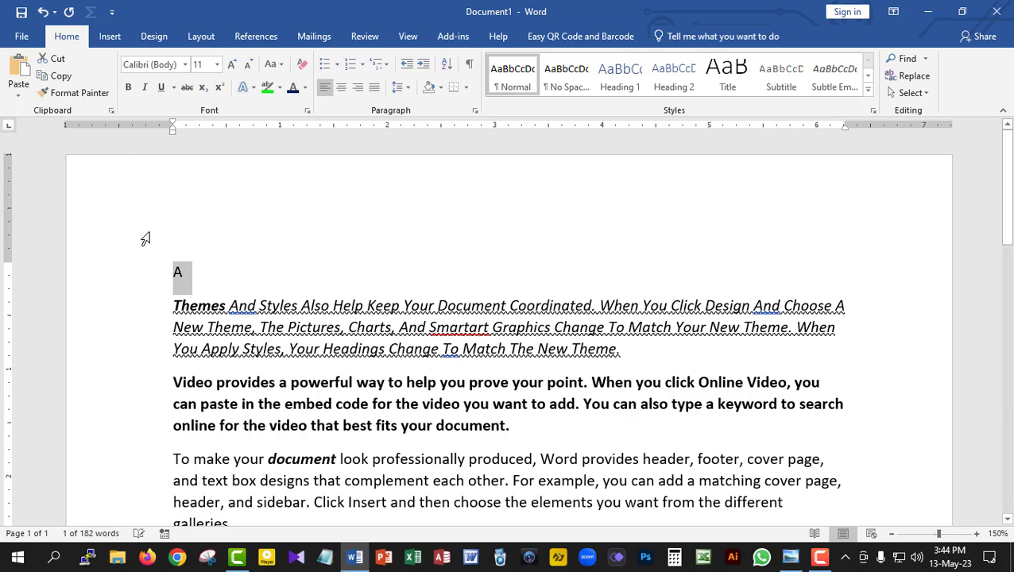
Try switching bold, italic and underline on and off for the selected letter "A"
left_click(129, 89)
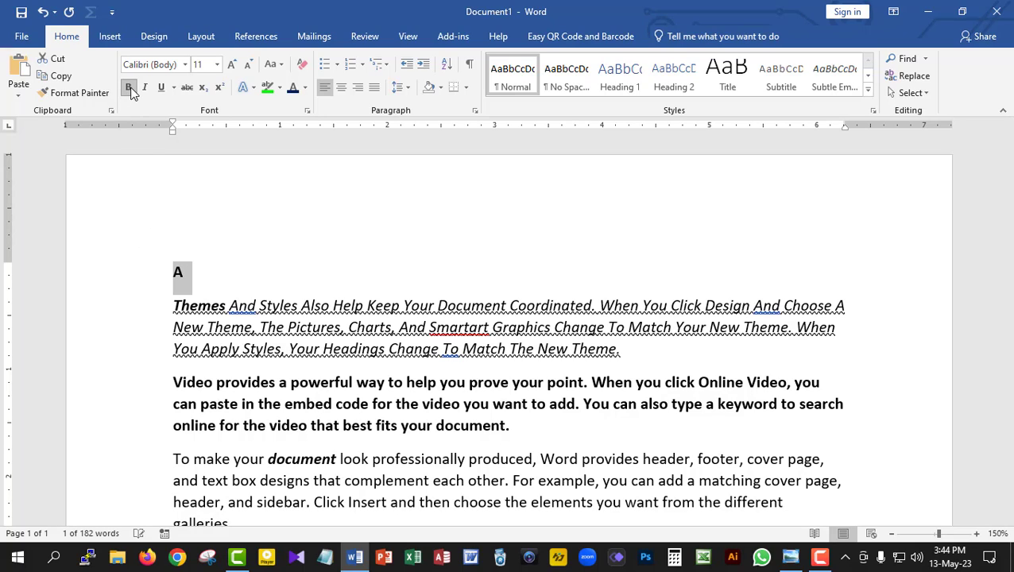
left_click(130, 88)
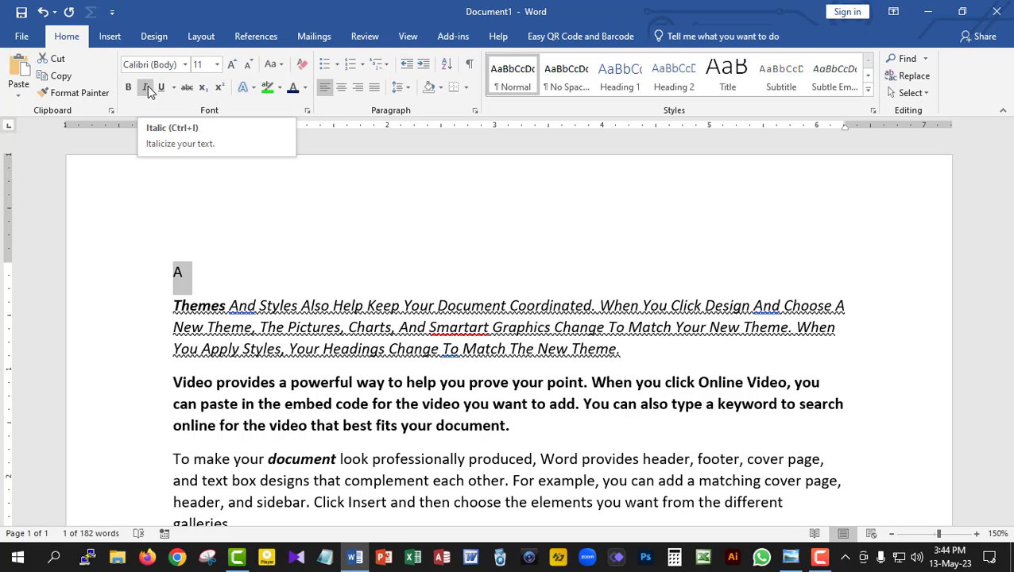
left_click(146, 88)
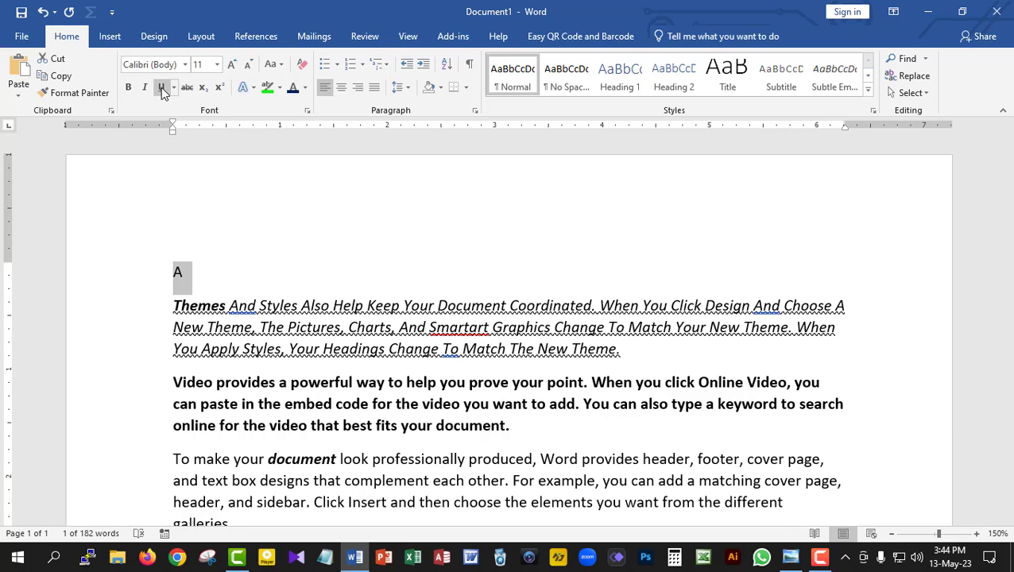
left_click(161, 86)
left_click(161, 87)
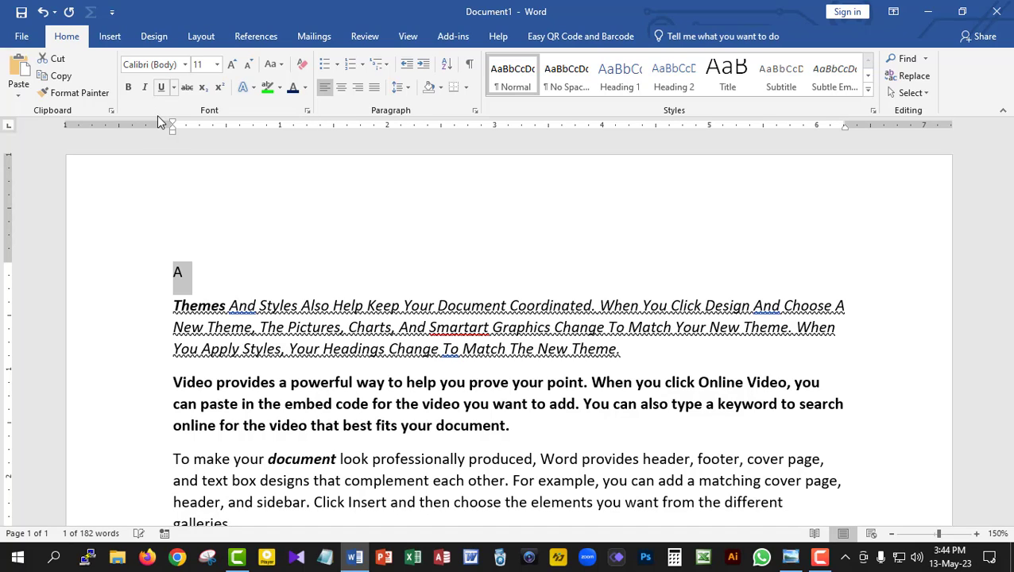
Extend the first line after the letter "A" so that it reads "A2+B2"
left_click(183, 274)
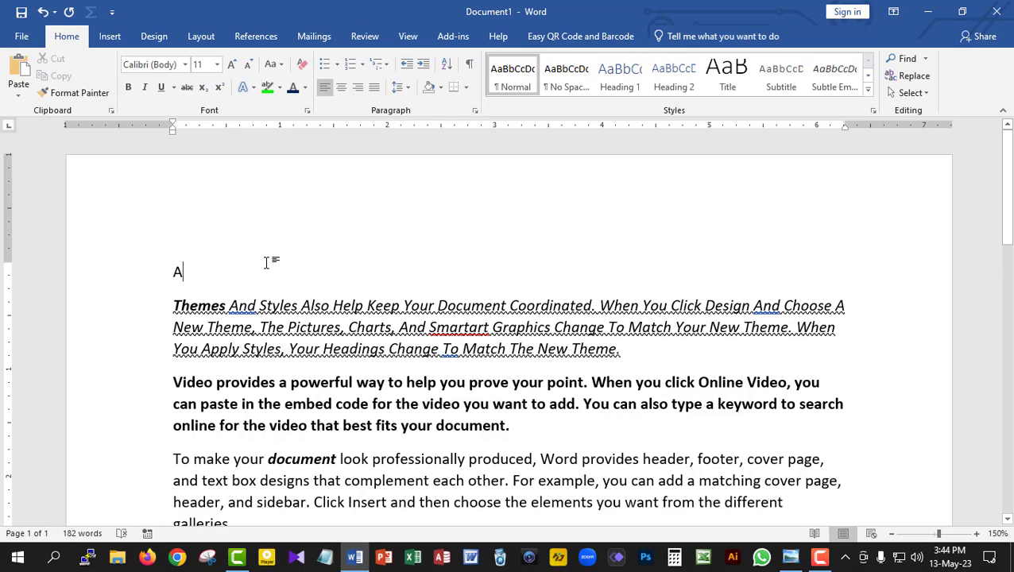
type("2+")
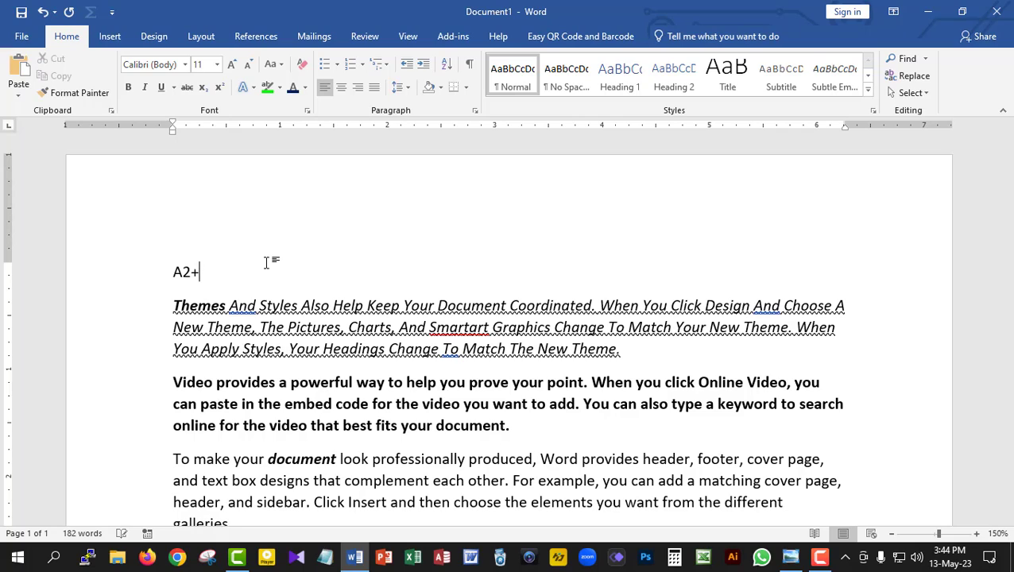
type("B2")
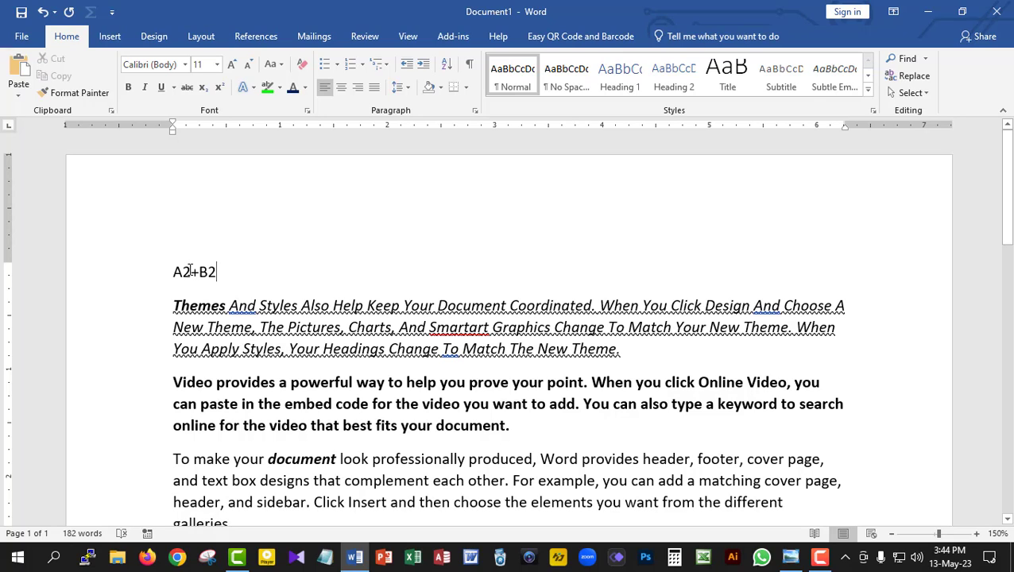
Make the 2 after the letter A on the first line superscript
left_click_drag(191, 272, 182, 272)
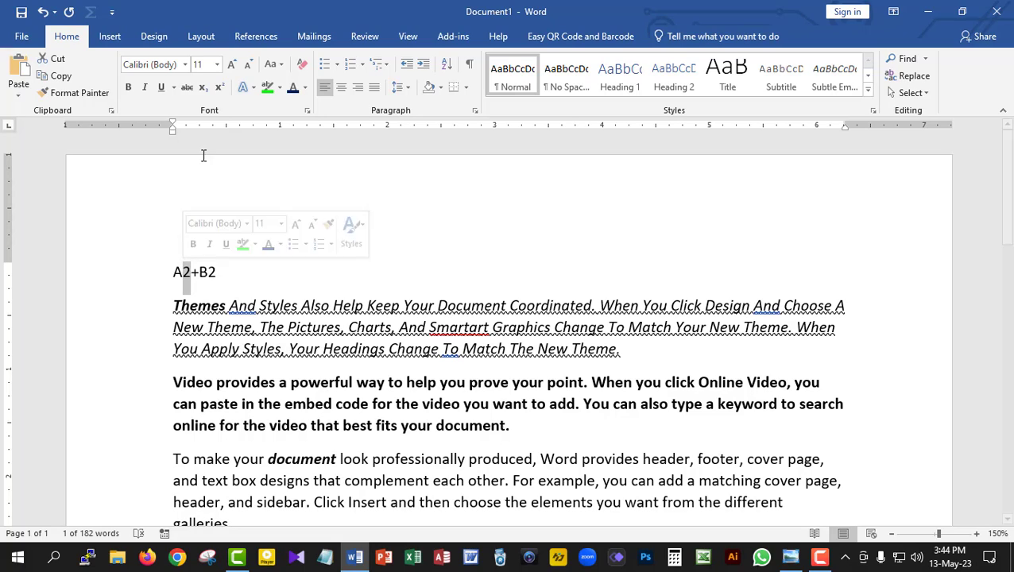
left_click(221, 90)
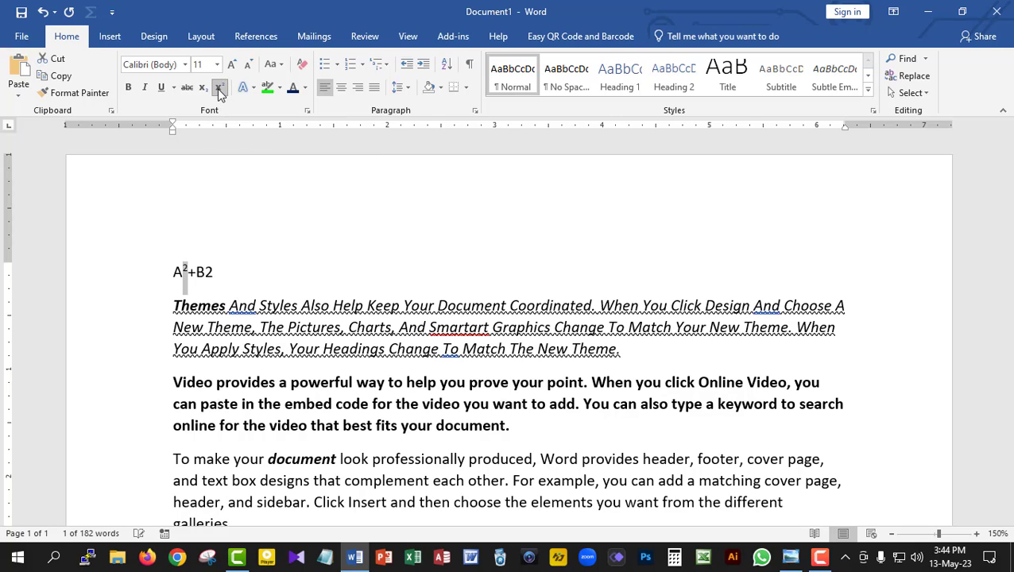
left_click(188, 272)
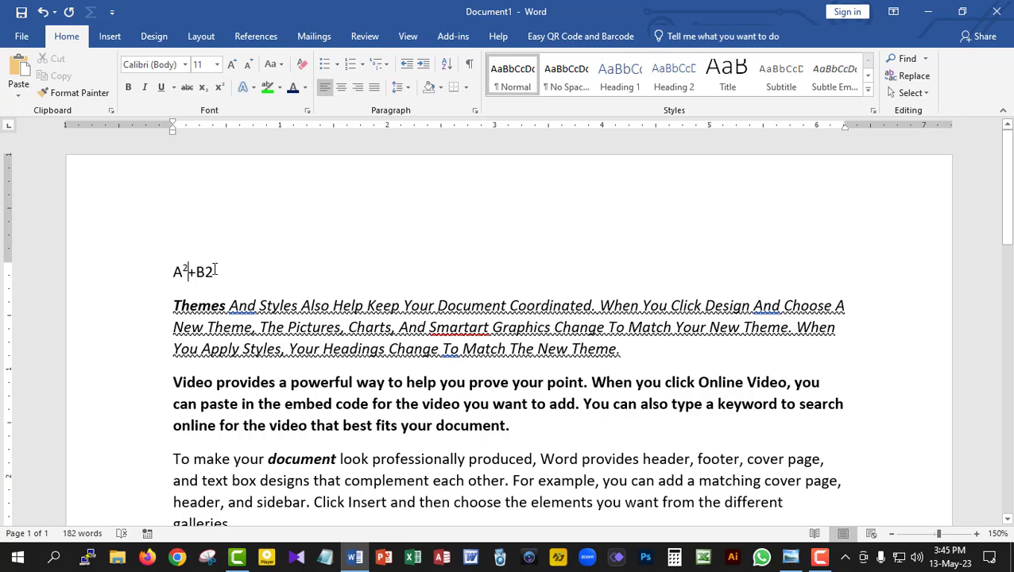
Make the 2 after the letter B bold and superscript, and make the superscript 2 after A bold
left_click_drag(213, 272, 207, 272)
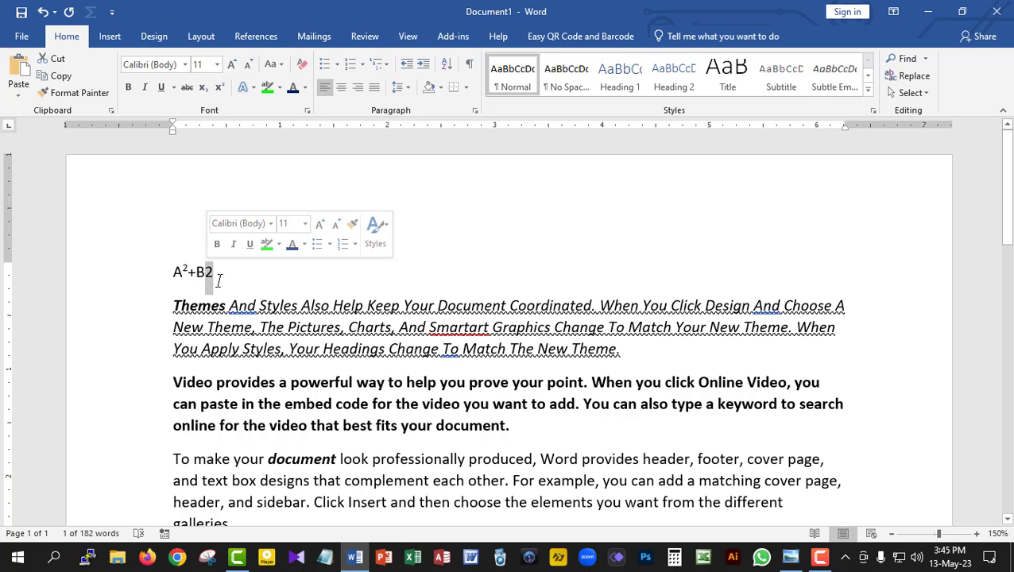
left_click(130, 89)
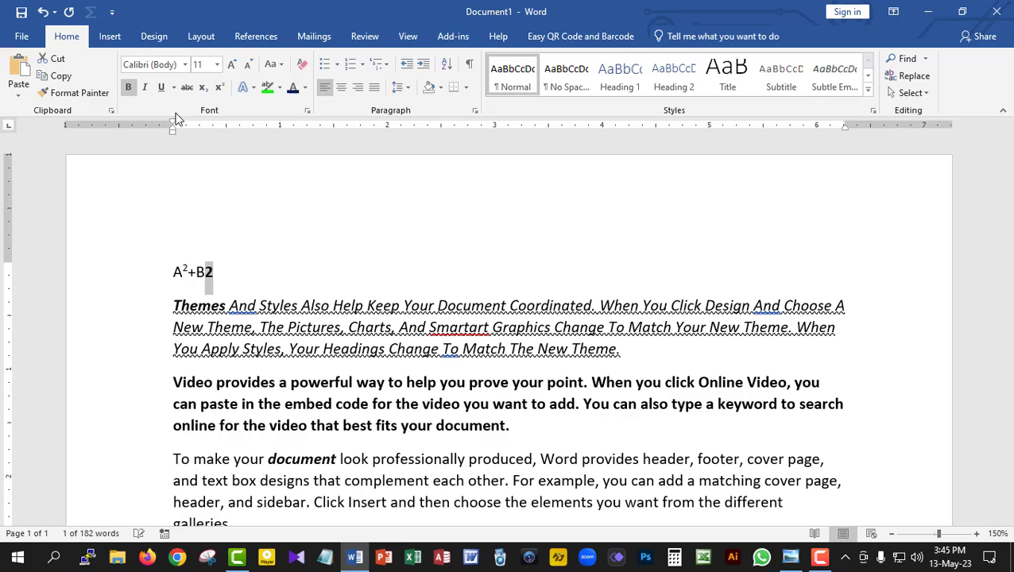
left_click(219, 87)
left_click(227, 273)
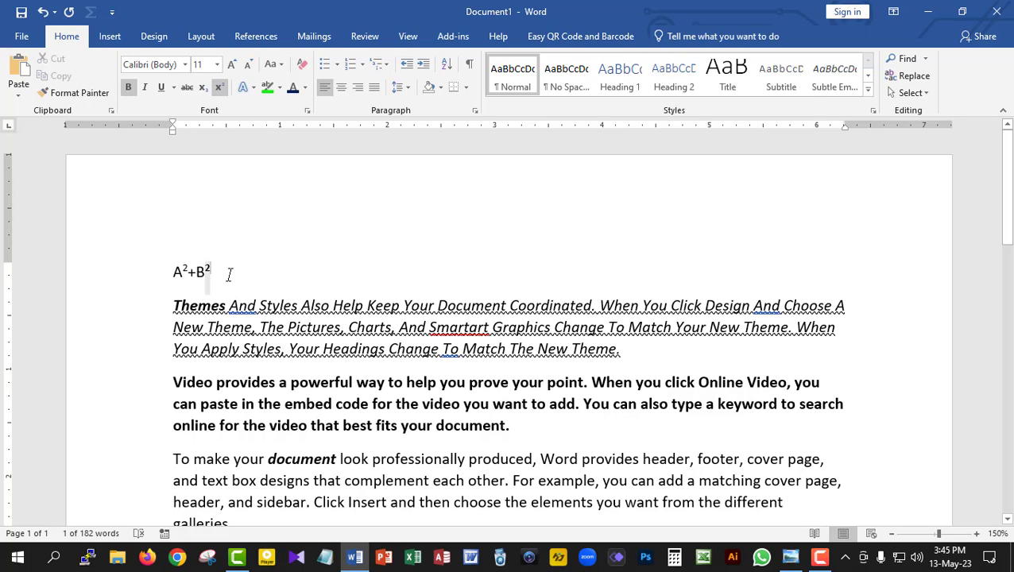
left_click_drag(189, 270, 182, 270)
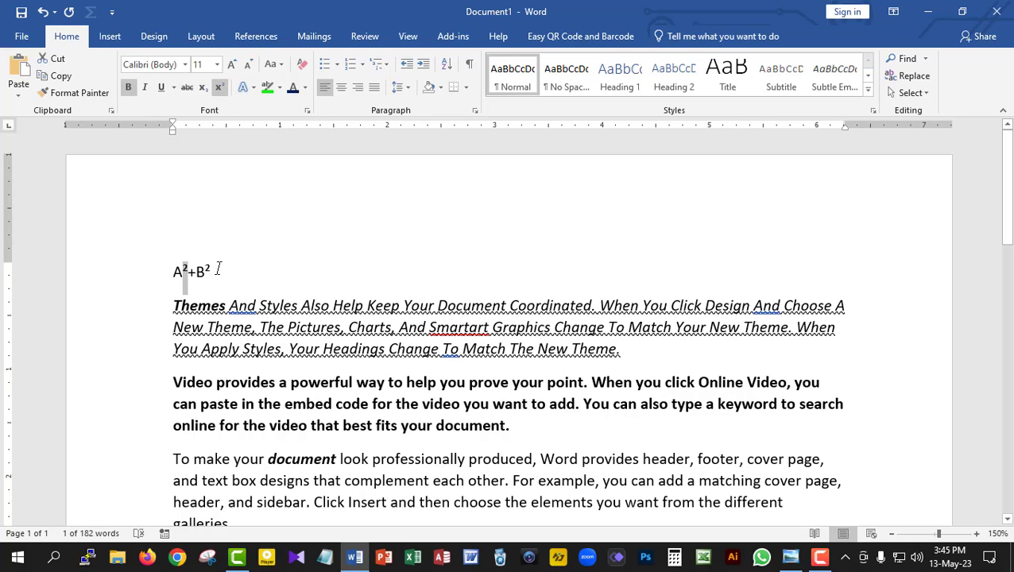
left_click(208, 279)
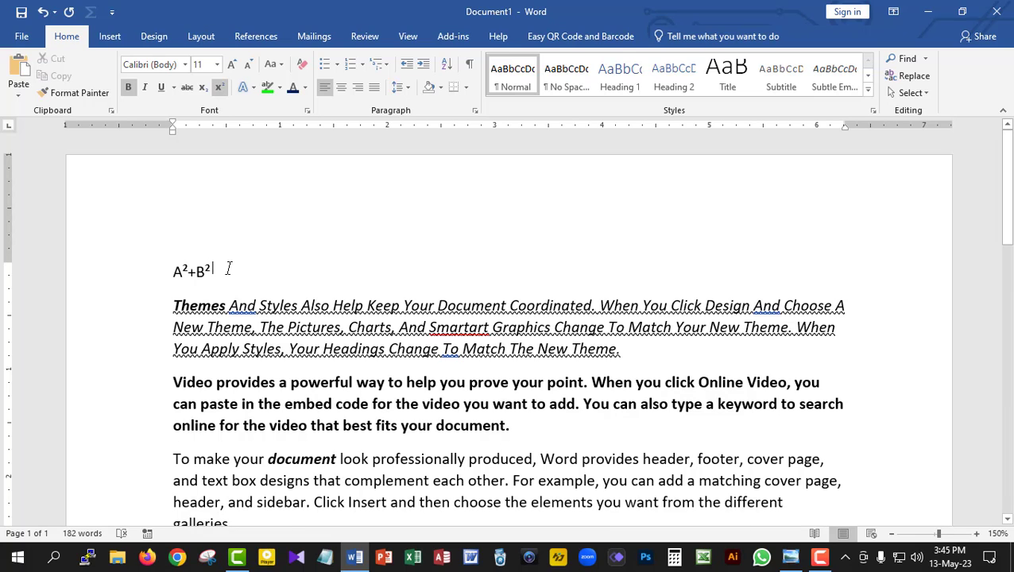
Add a new line reading "H2O" directly below the A²+B² line
key("Return")
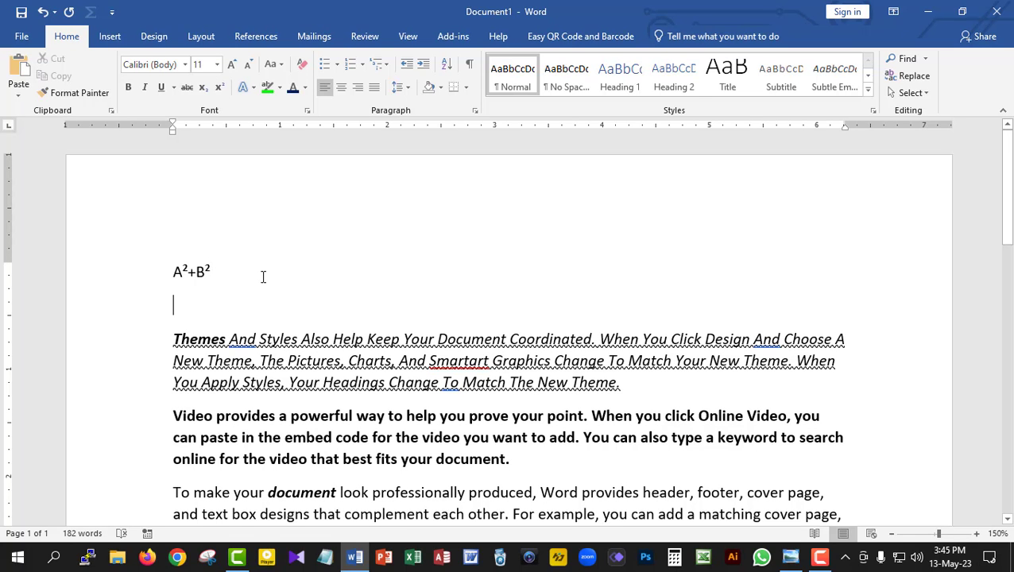
type("H")
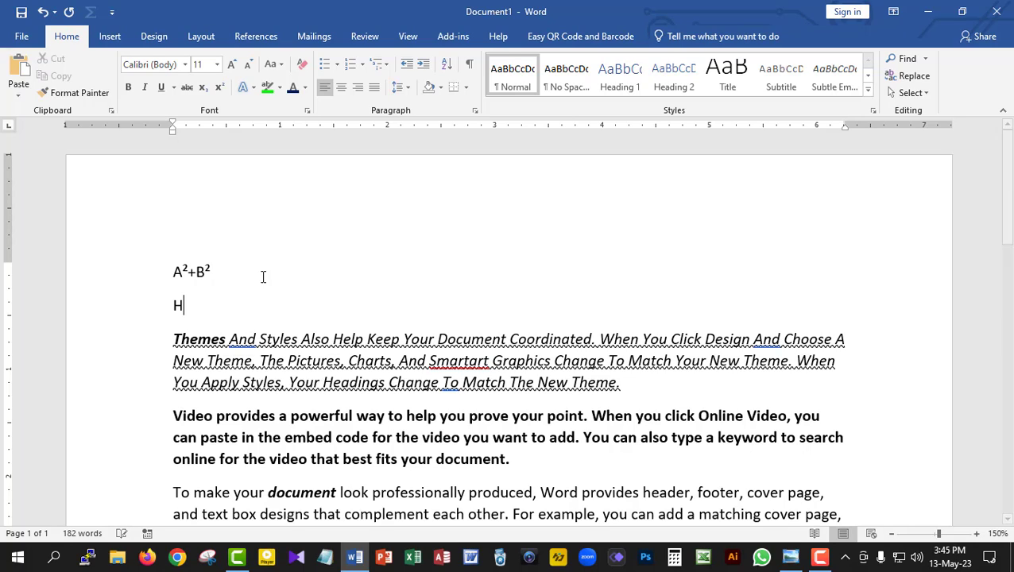
type("2")
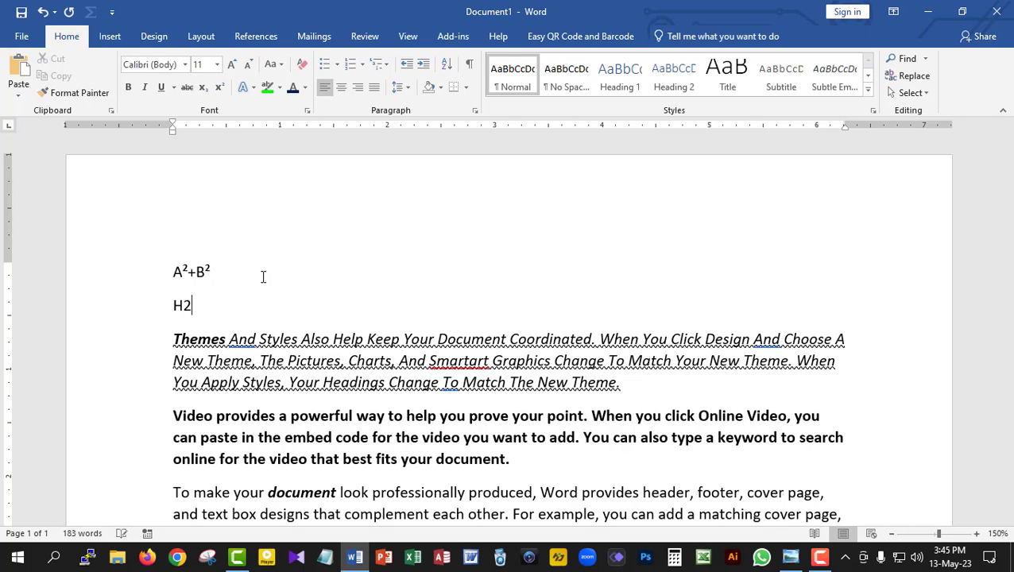
type("O")
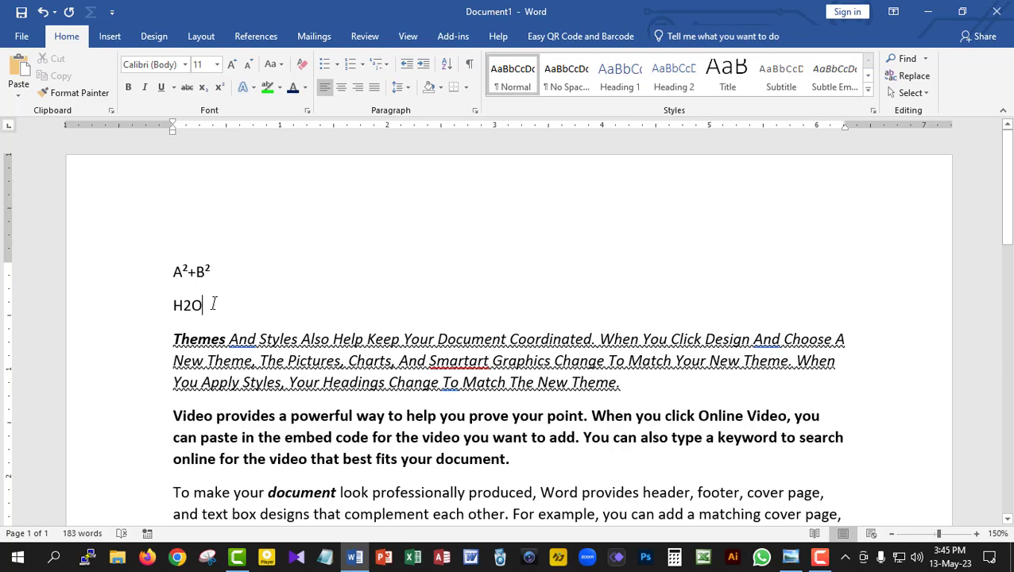
Make the 2 in "H2O" bold and subscript
left_click_drag(181, 305, 188, 305)
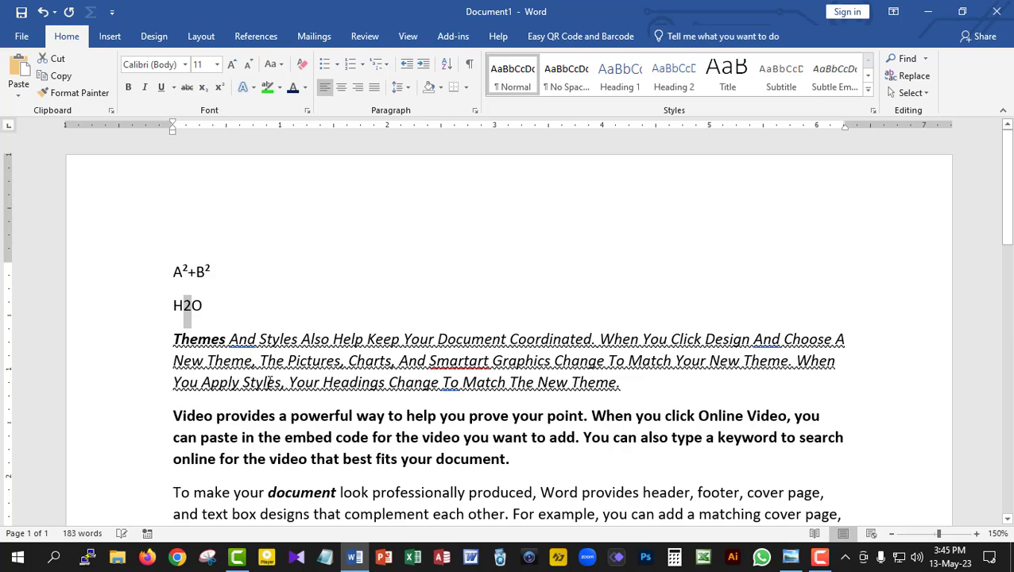
left_click(128, 88)
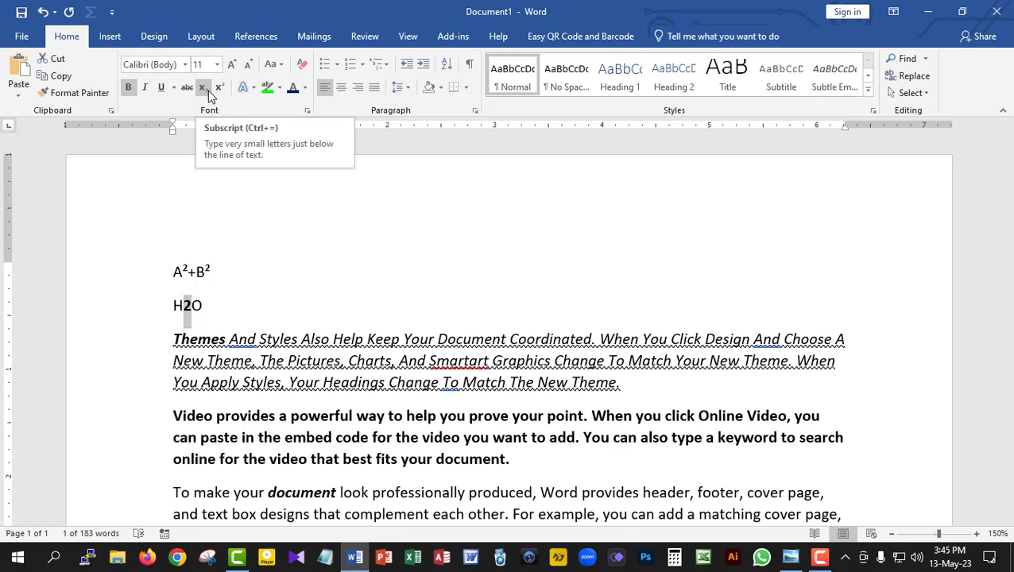
left_click(208, 91)
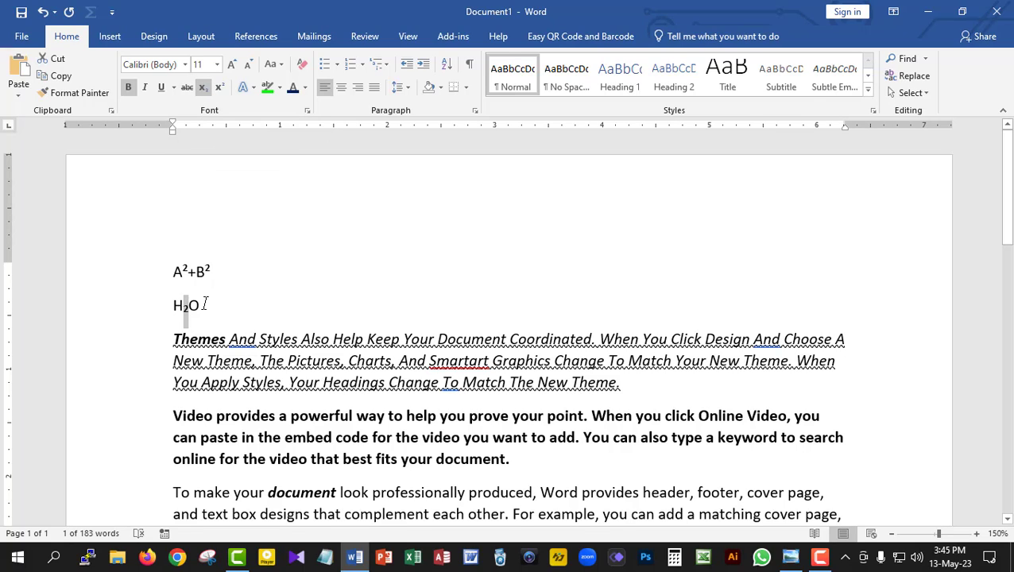
left_click(192, 310)
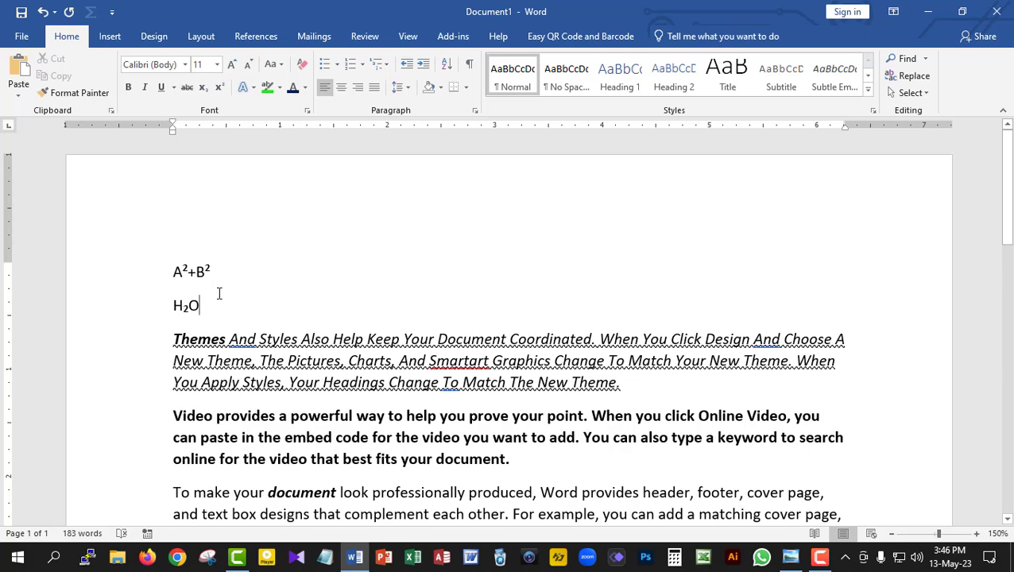
Delete the A²+B² and H₂O lines above the "Themes" paragraph
left_click_drag(211, 309, 177, 273)
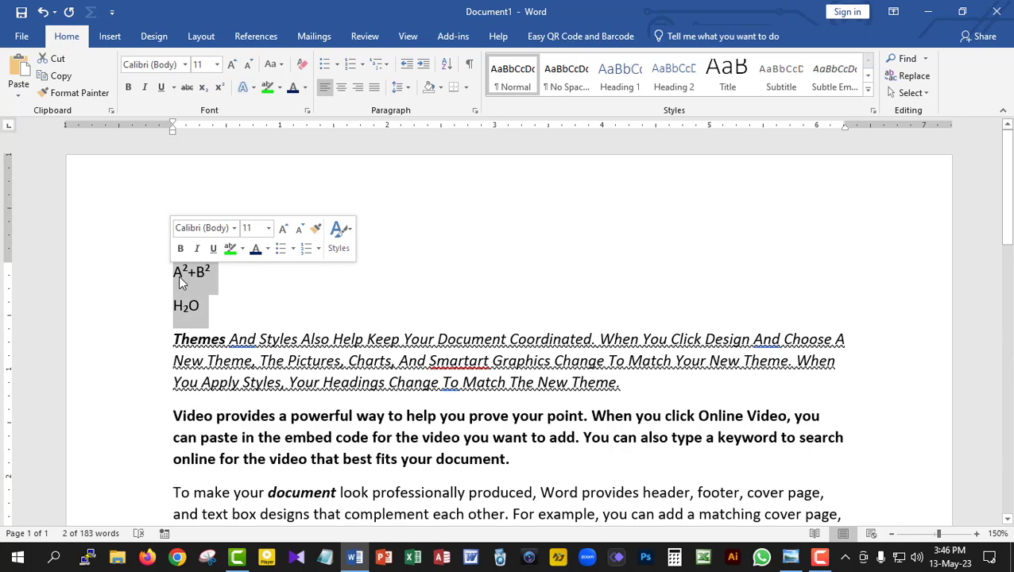
key("Delete")
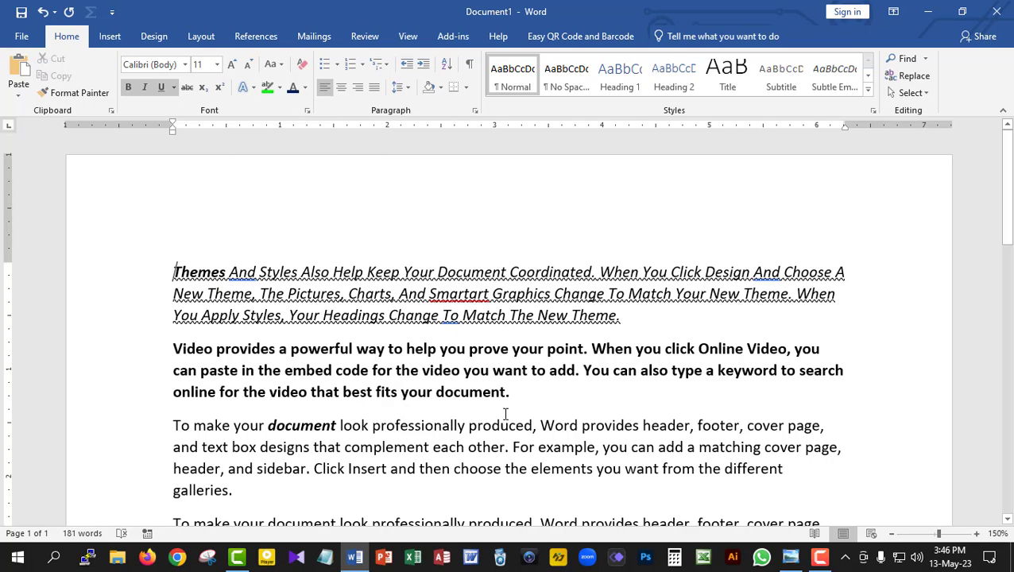
Remove the underline and italic formatting from the whole first paragraph, beginning with "Themes"
scroll(294, 439, "down", 2)
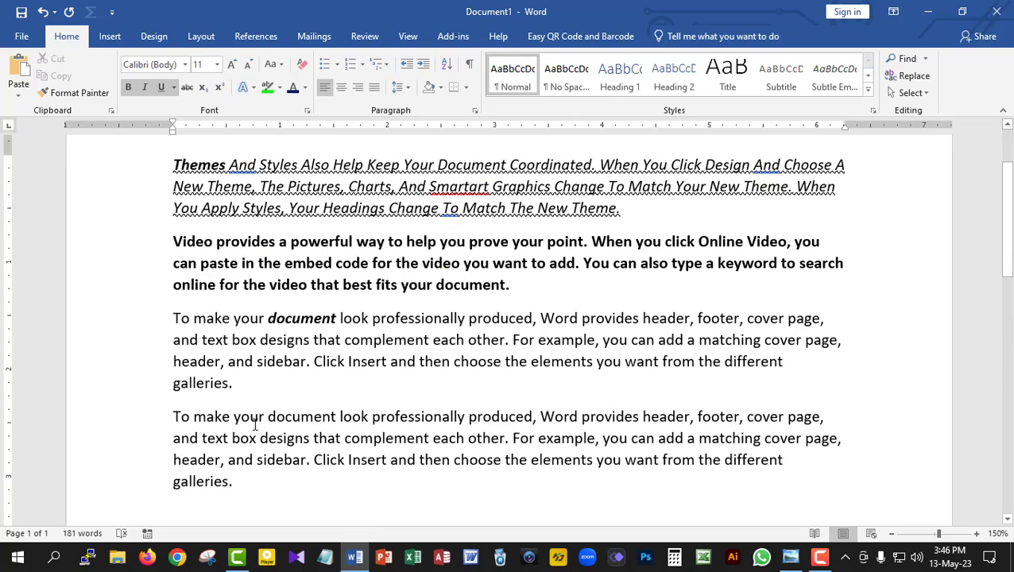
scroll(255, 425, "down", 2)
scroll(255, 425, "up", 4)
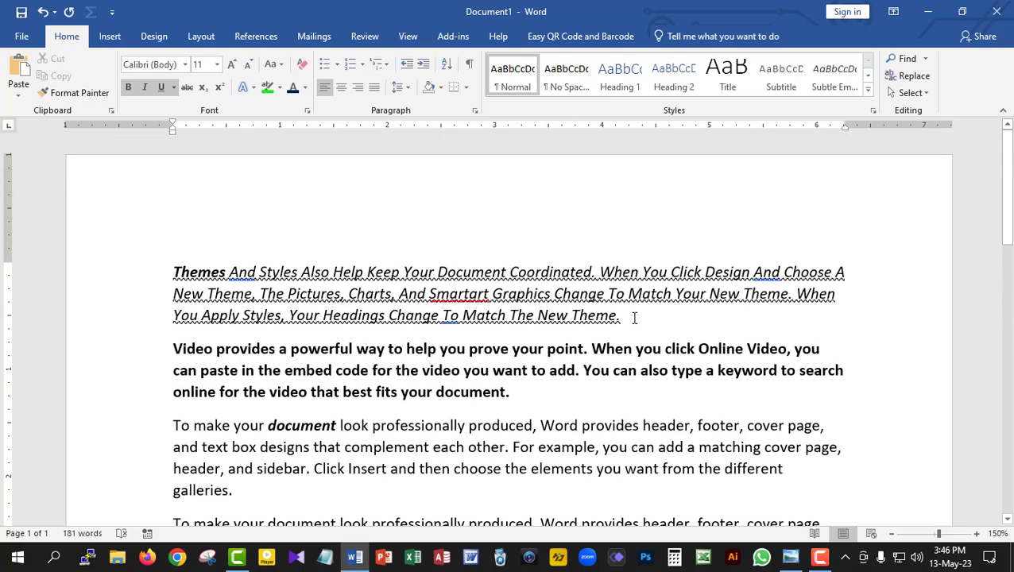
left_click_drag(635, 318, 174, 271)
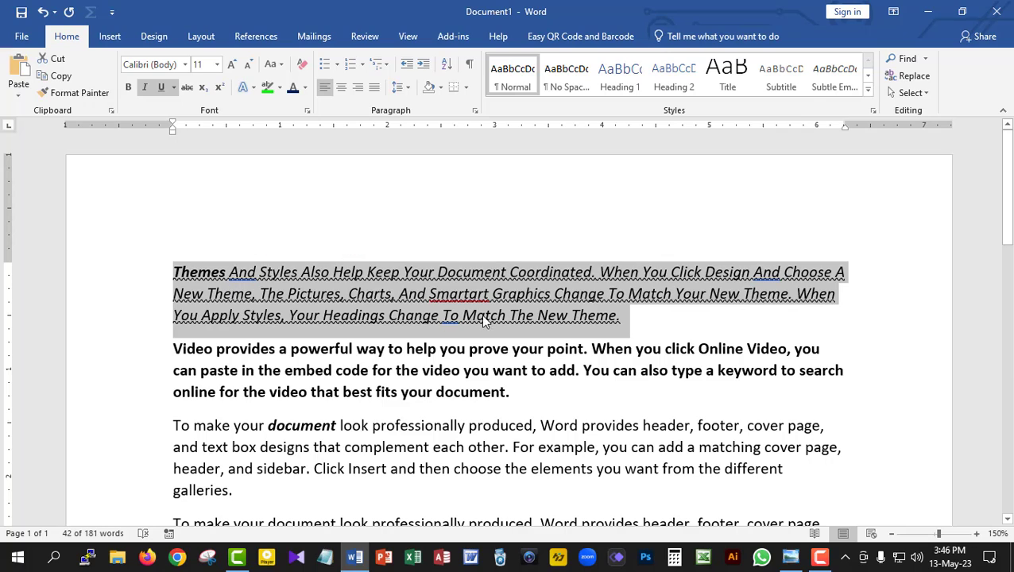
left_click(161, 89)
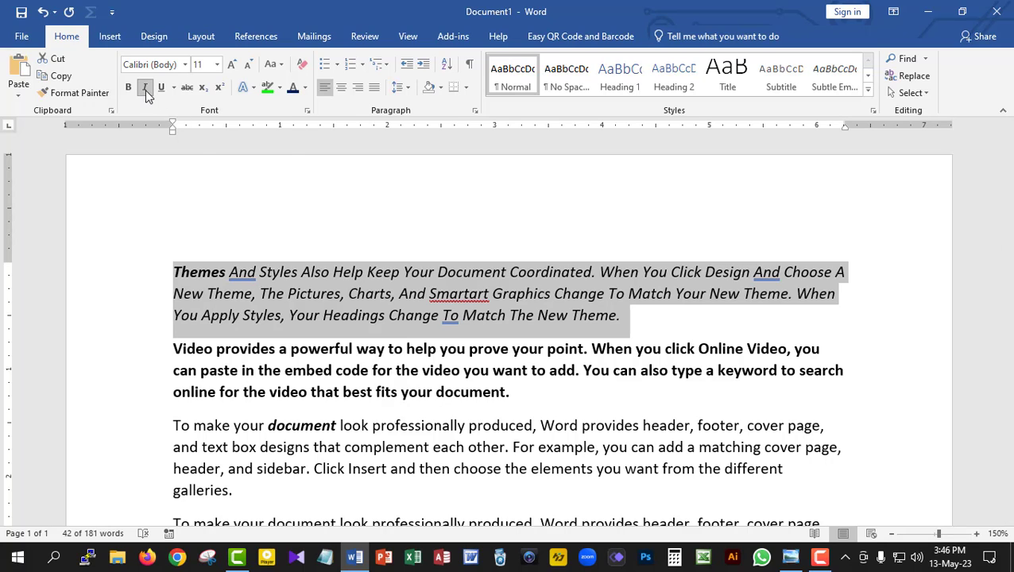
left_click(145, 88)
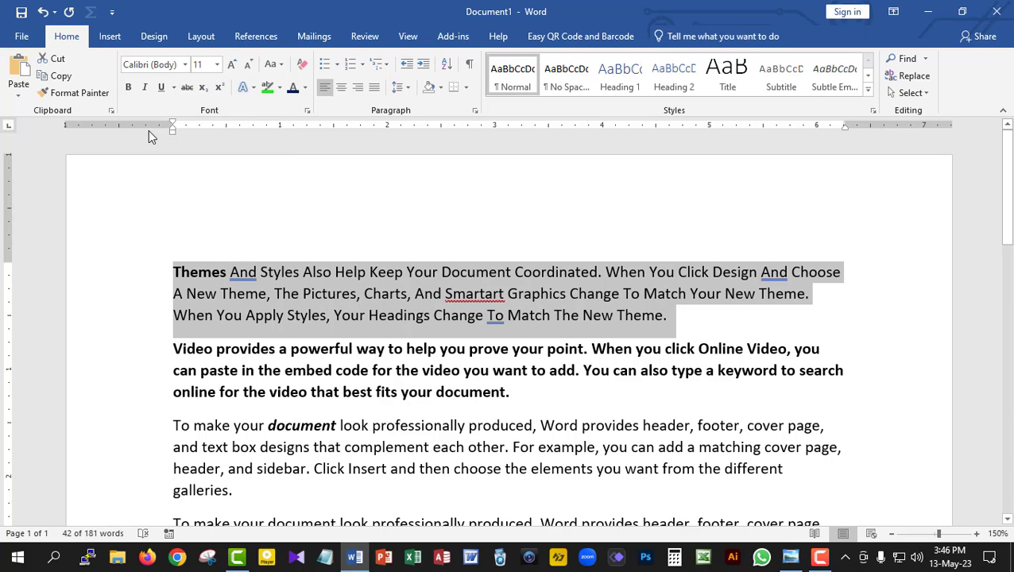
Remove the bold formatting from the first paragraph and apply the gold outlined text effect to its first word, "Themes"
left_click(128, 87)
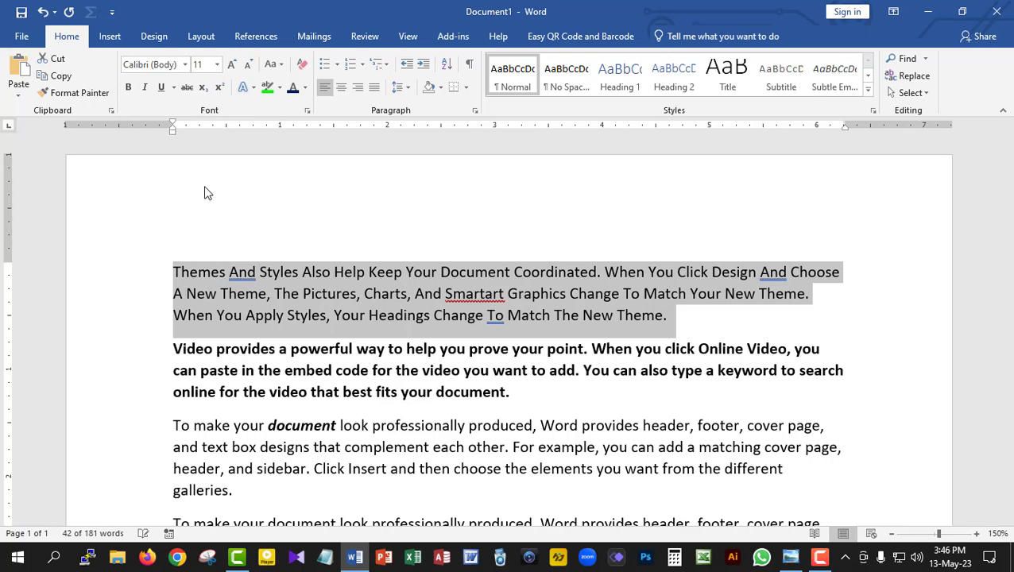
left_click(678, 317)
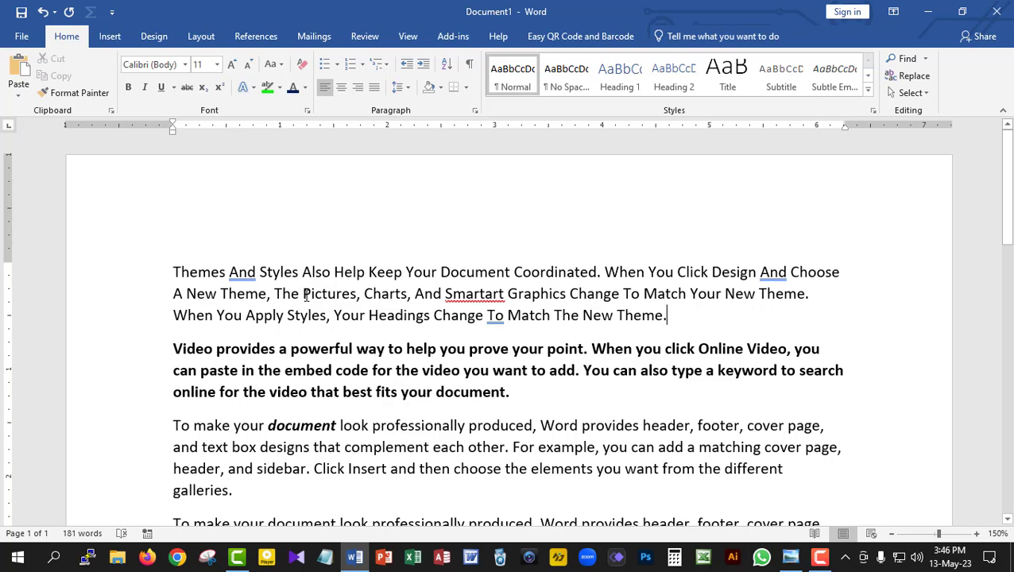
left_click_drag(220, 271, 173, 270)
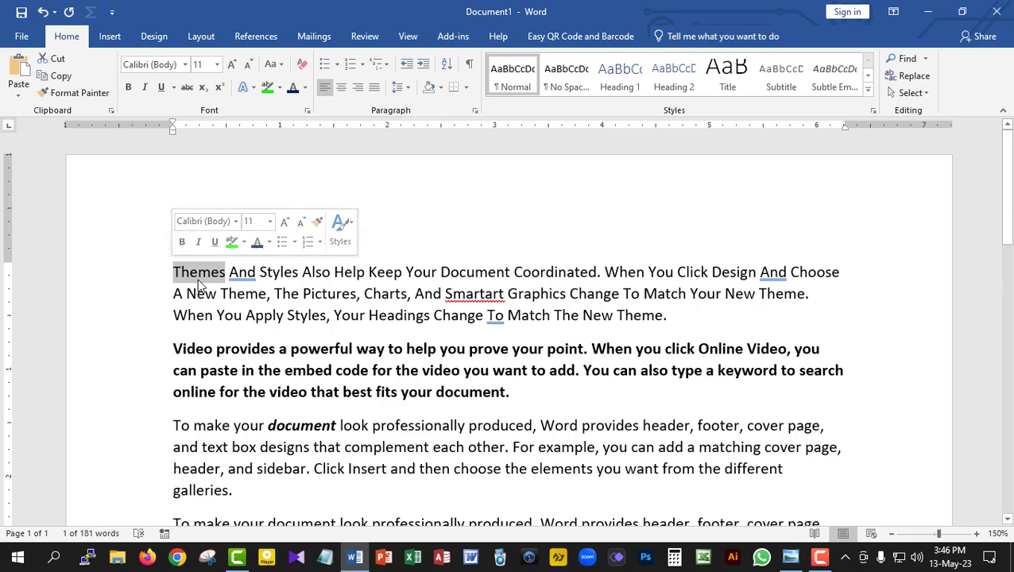
left_click(253, 89)
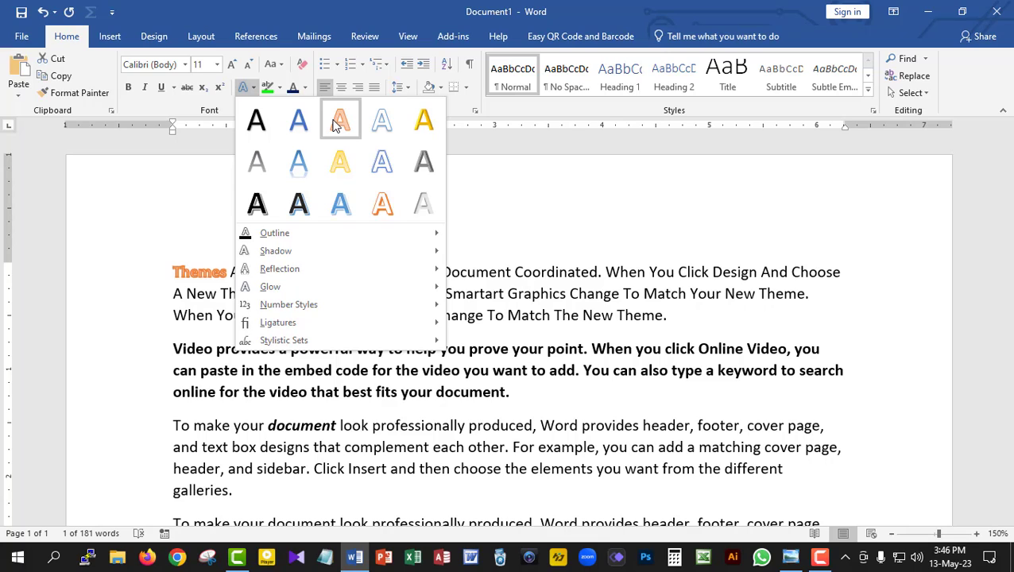
left_click(340, 164)
left_click(251, 275)
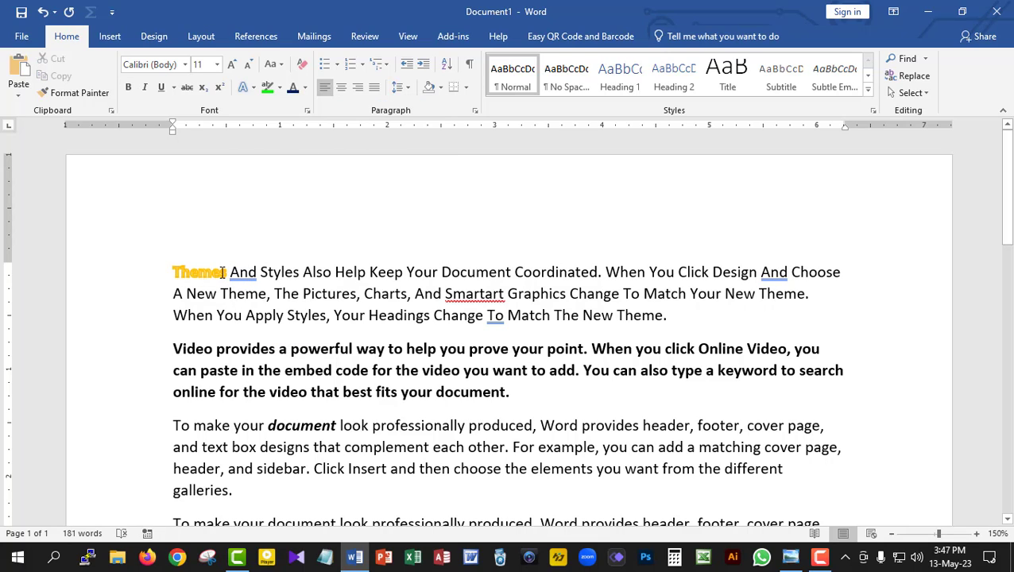
left_click_drag(222, 272, 172, 272)
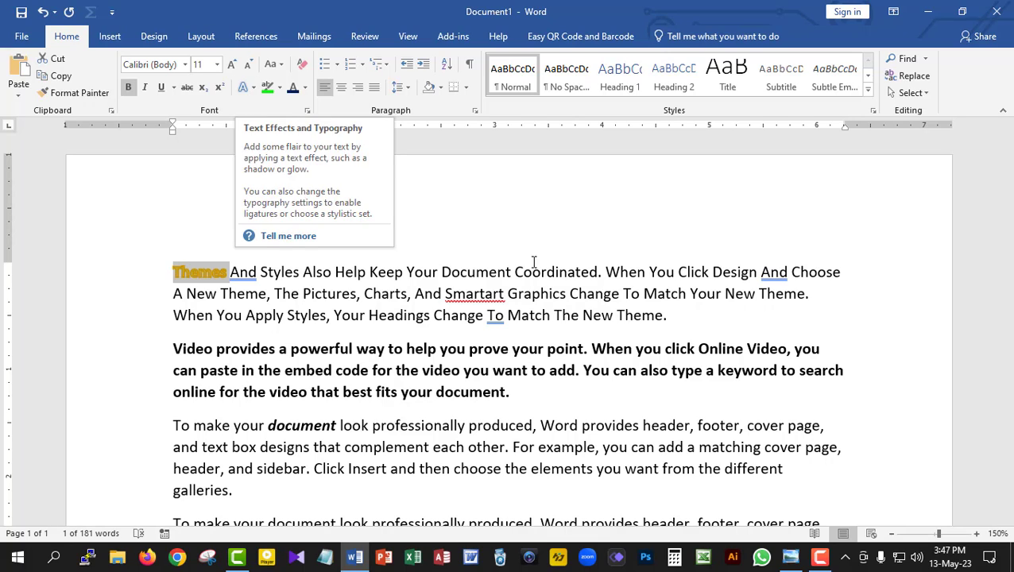
left_click(677, 314)
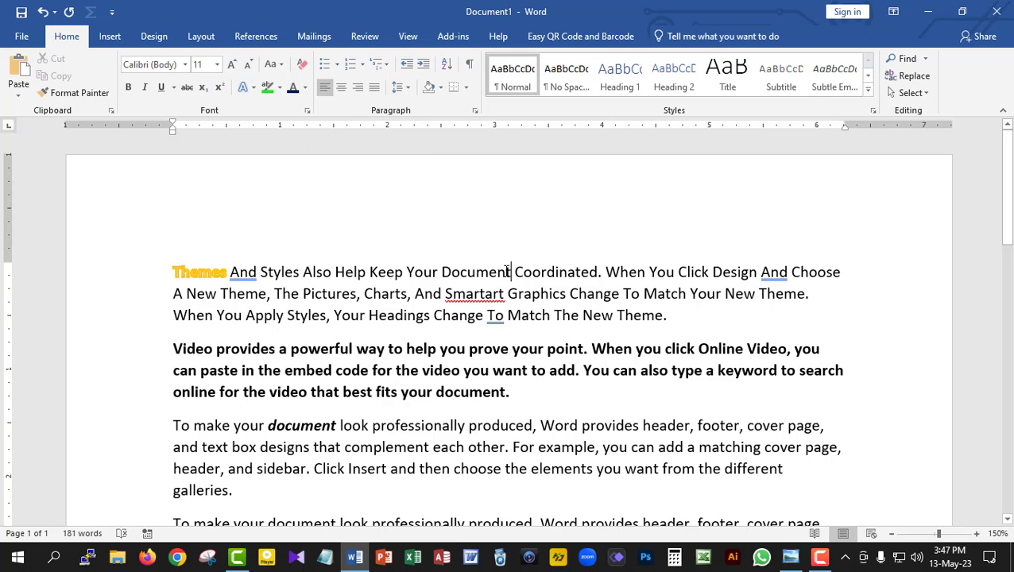
Highlight the word "Document" in the first paragraph in bright green
left_click_drag(511, 271, 441, 272)
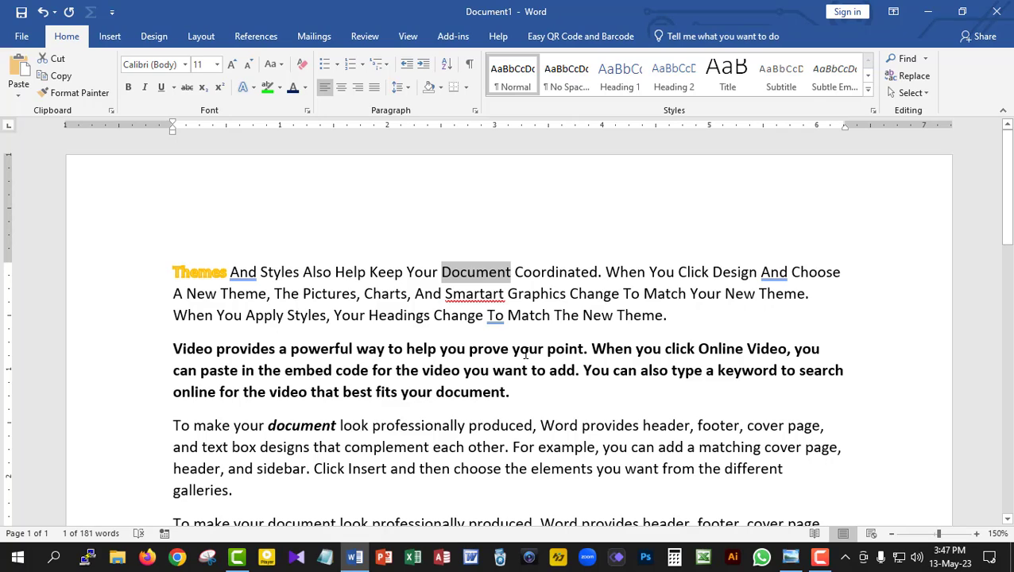
left_click(268, 88)
left_click(461, 340)
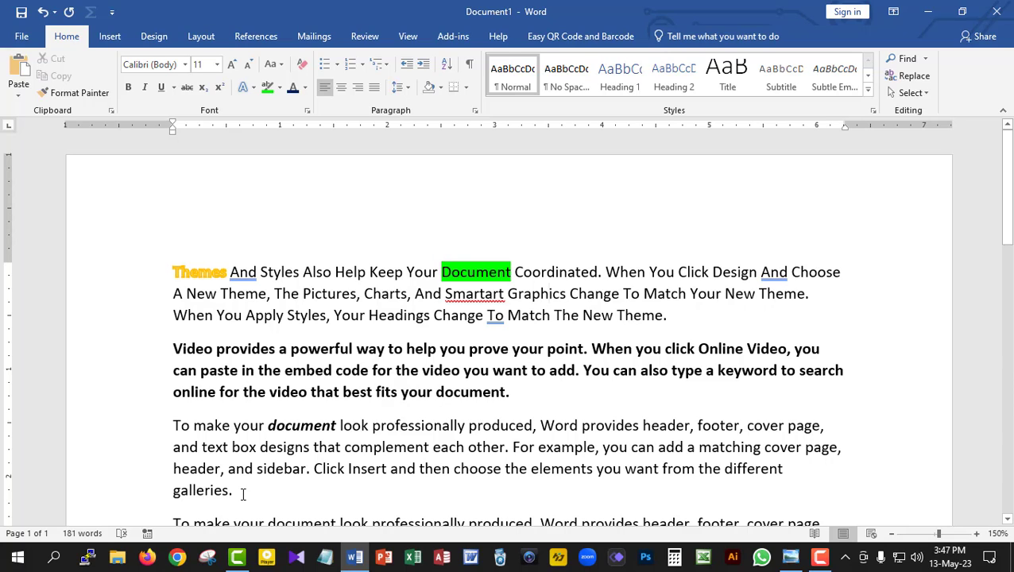
Highlight the whole third paragraph, beginning "To make your document", in bright green
left_click_drag(243, 494, 152, 426)
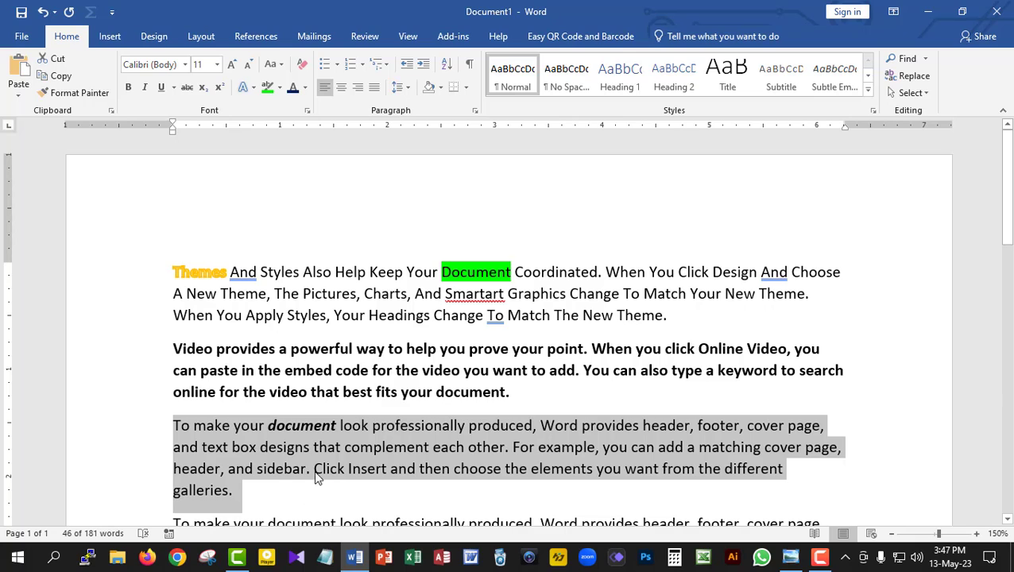
left_click(268, 88)
left_click(780, 442)
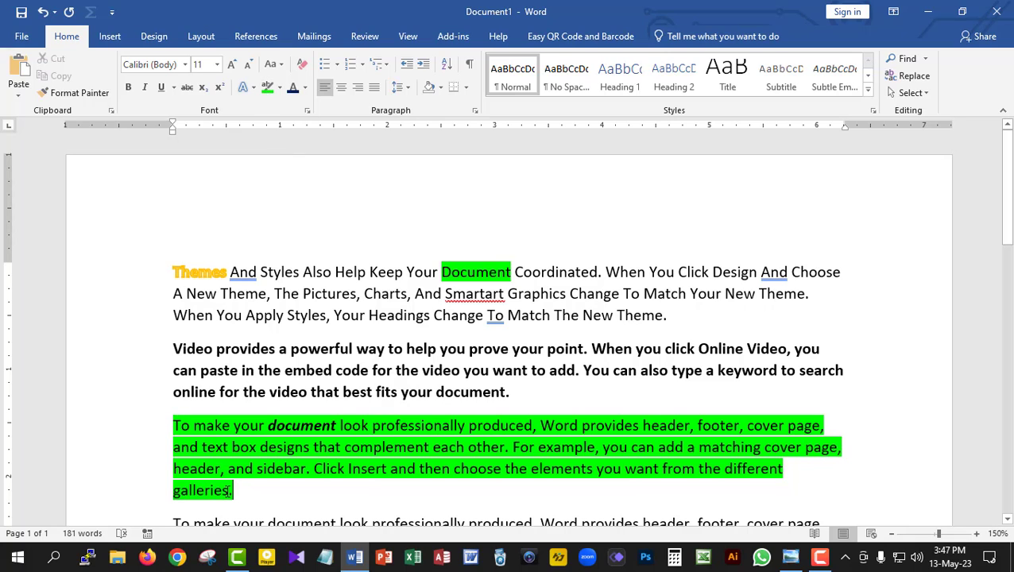
Undo the green highlight on the third paragraph
left_click_drag(232, 491, 175, 424)
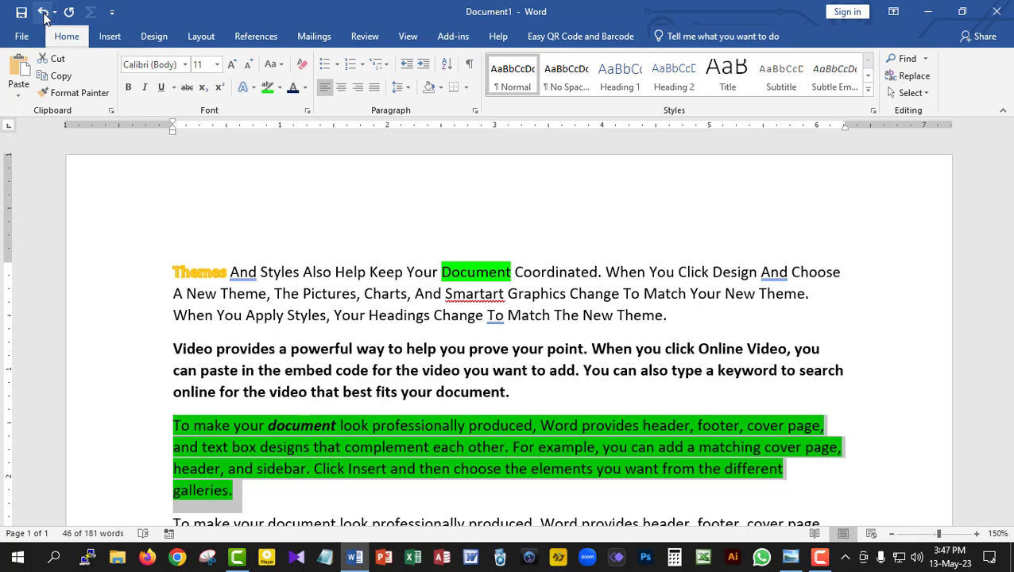
left_click(43, 12)
left_click(343, 433)
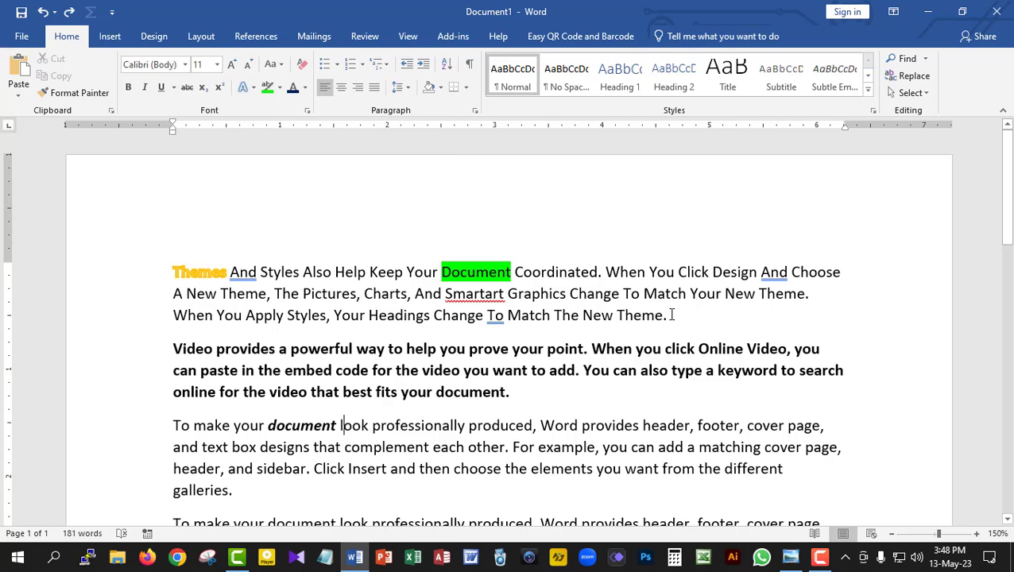
Change the font color of "The New Theme." at the end of the first paragraph to standard red
left_click_drag(667, 316, 556, 322)
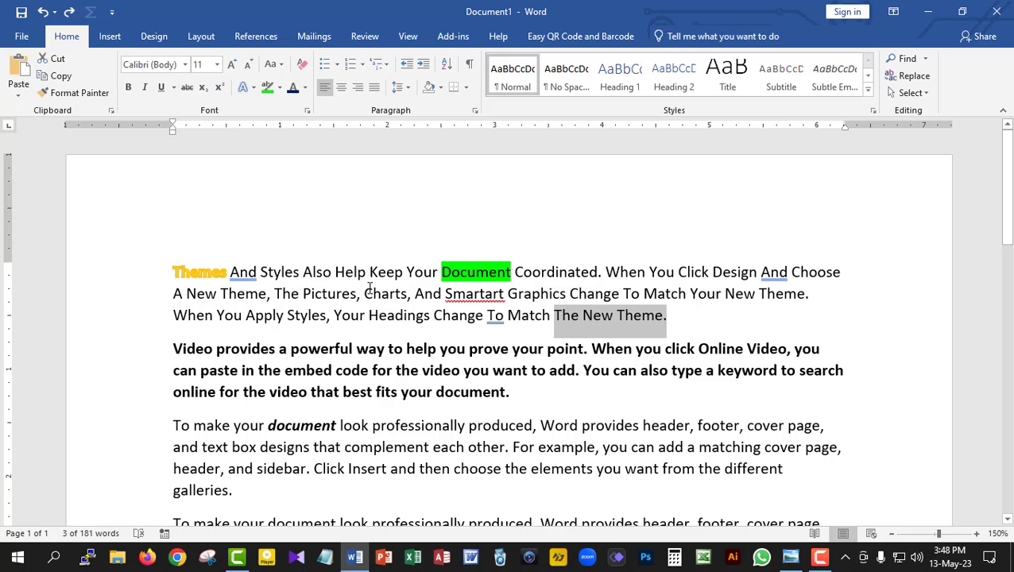
left_click(305, 88)
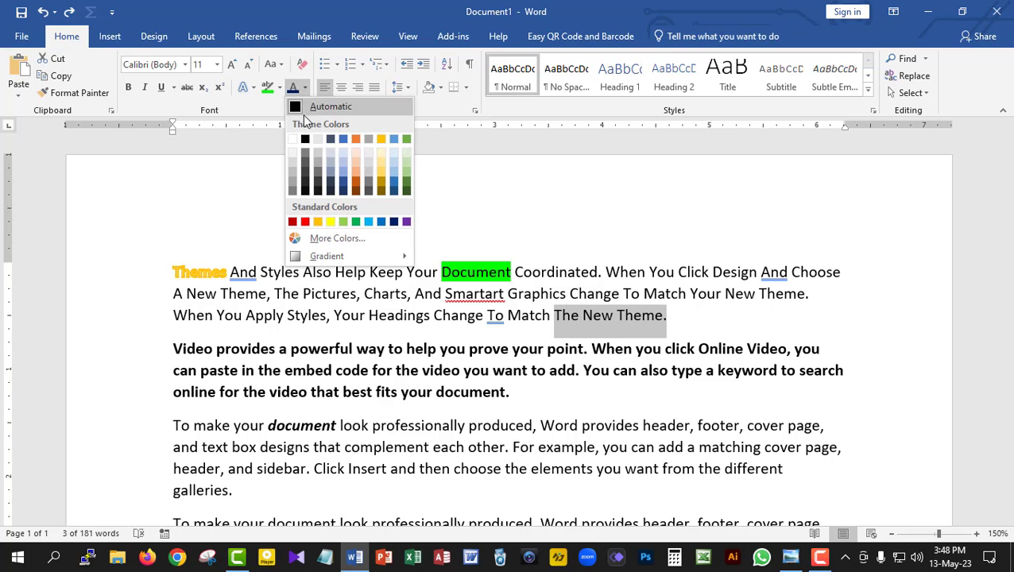
left_click(306, 222)
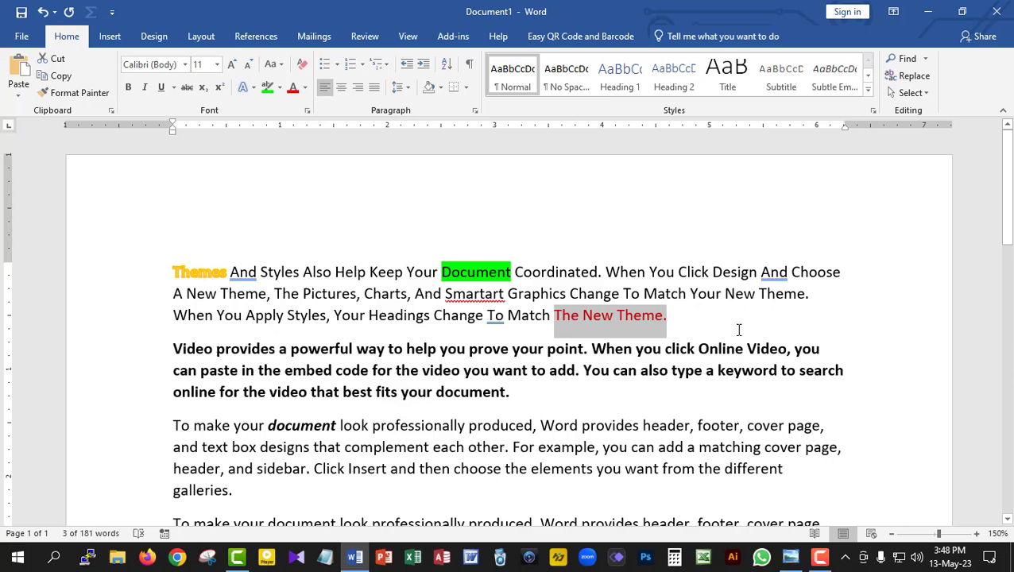
left_click(678, 317)
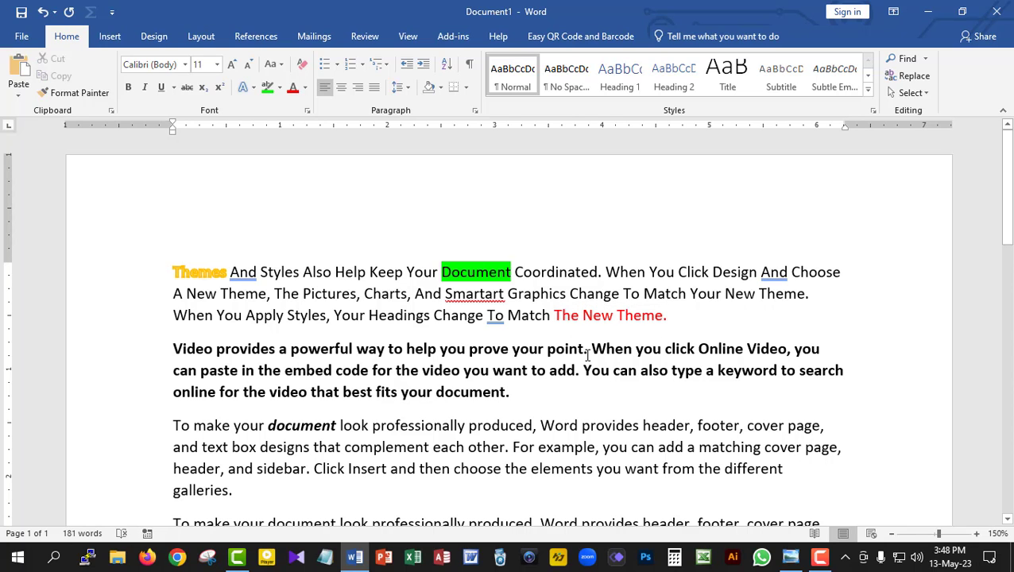
Change the font color of the entire third paragraph to the darkest green theme color
scroll(334, 403, "down", 2)
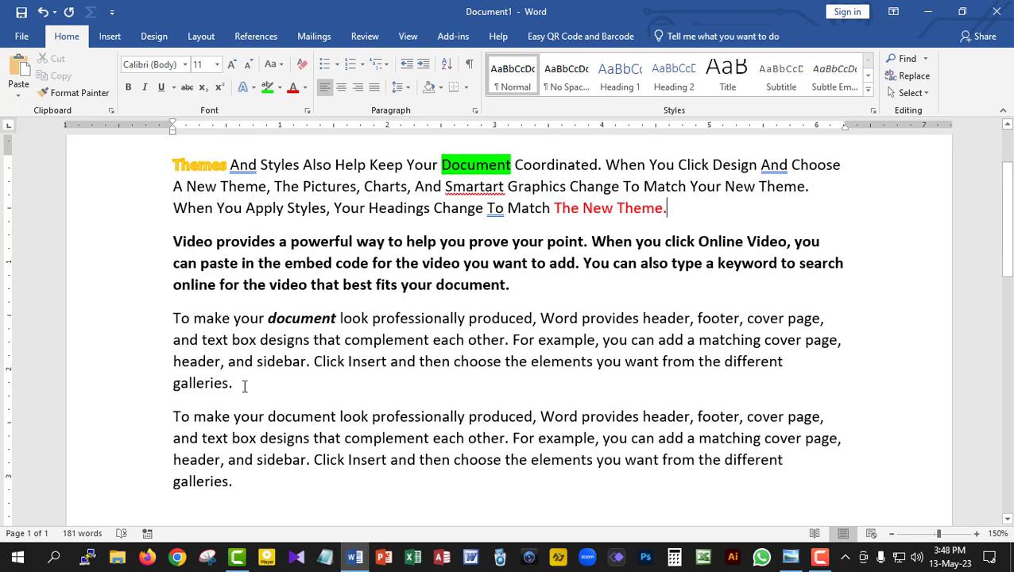
left_click_drag(163, 385, 163, 317)
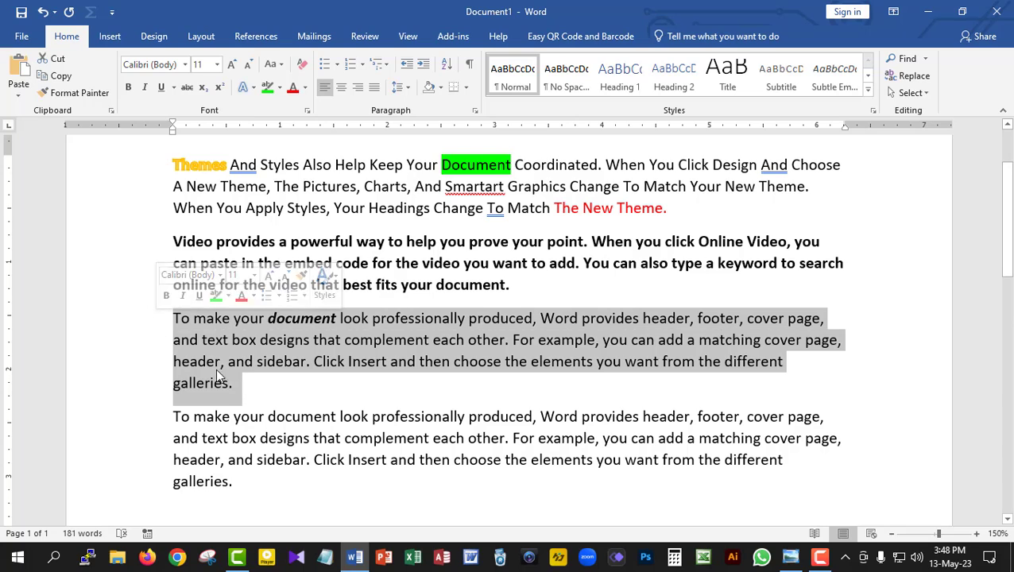
left_click(305, 87)
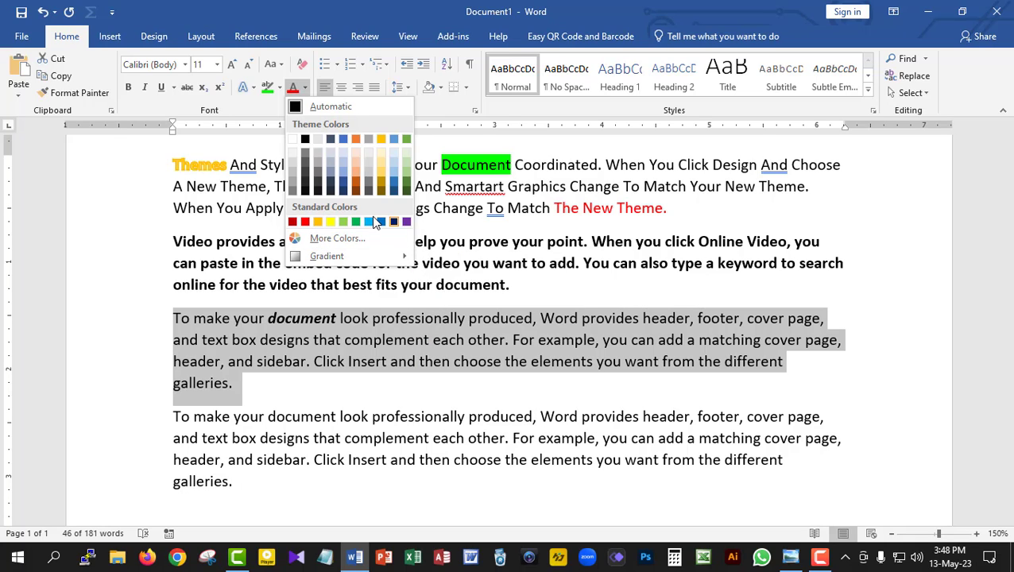
left_click(406, 189)
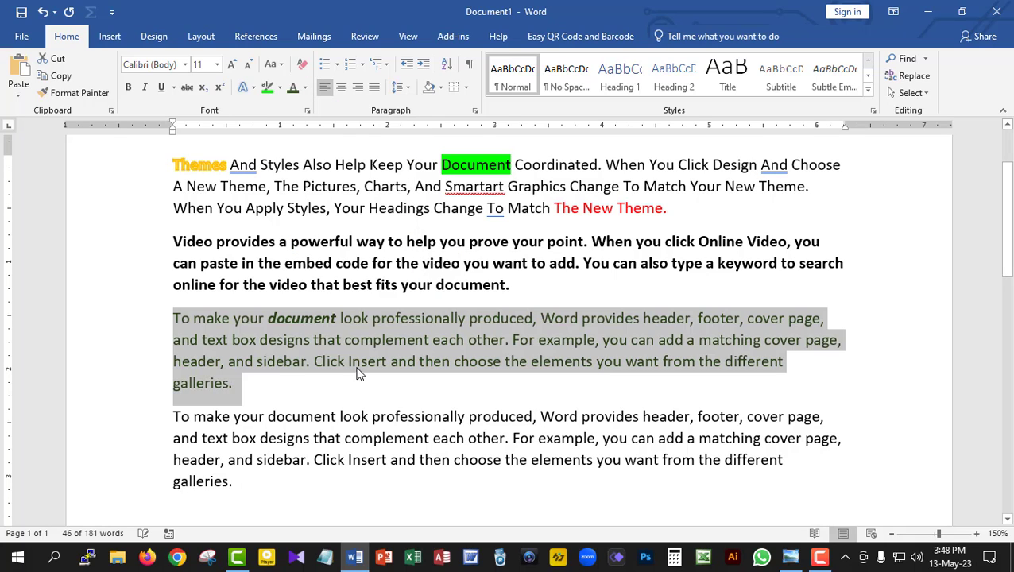
left_click(274, 389)
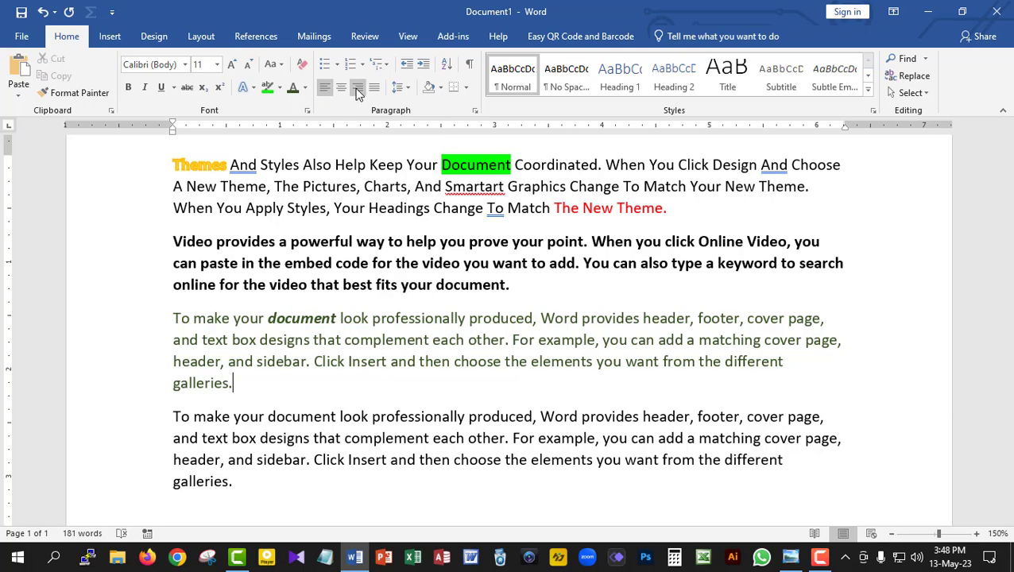
scroll(334, 351, "up", 1)
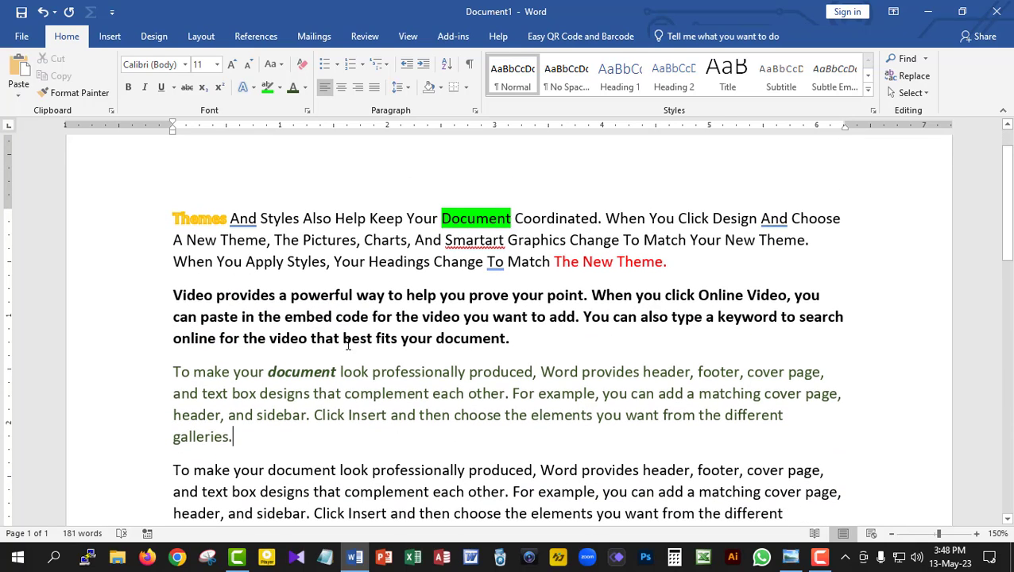
left_click_drag(224, 434, 149, 220)
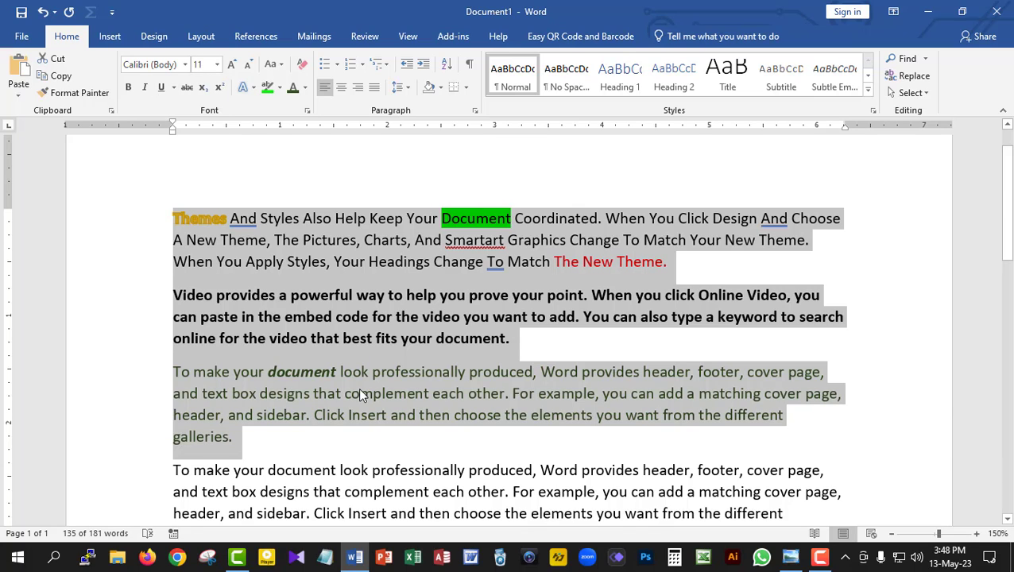
left_click(278, 431)
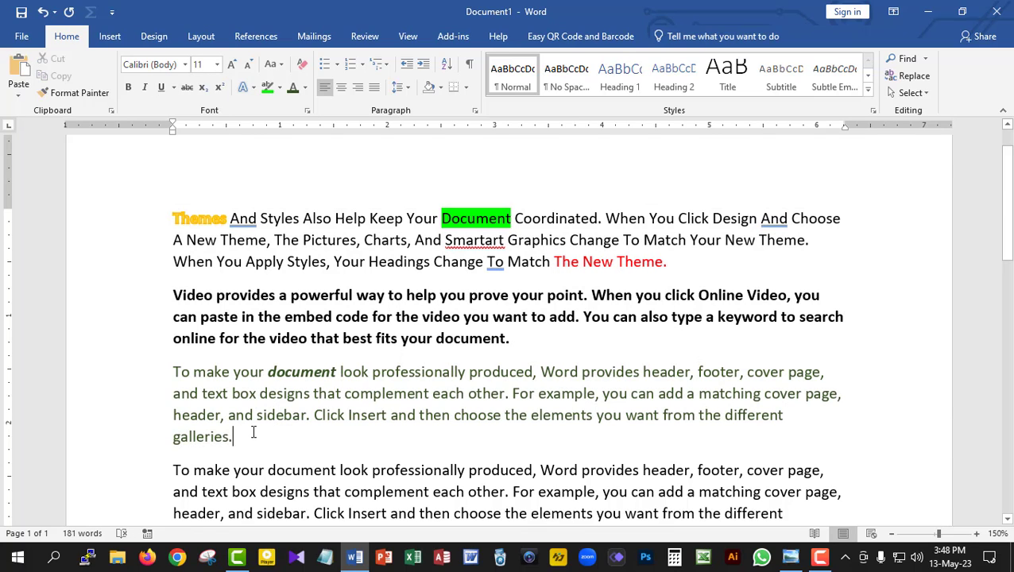
Undo the previous formatting and text edits repeatedly until every paragraph is back to plain, regular black text
key("ctrl+z")
key("ctrl+z")
key("ctrl+z")
key("ctrl+z")
key("ctrl+z")
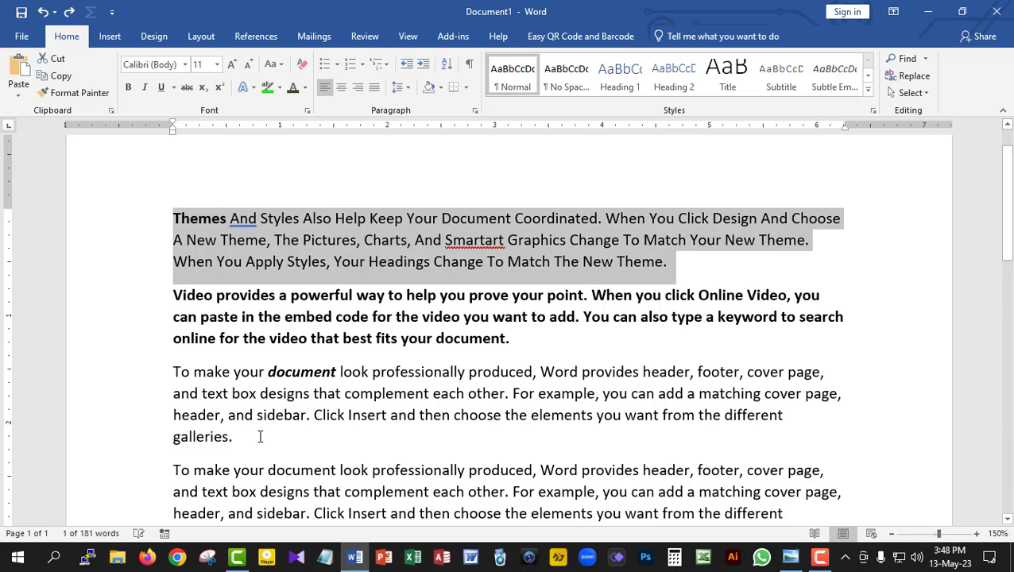
key("ctrl+z")
key("ctrl+z")
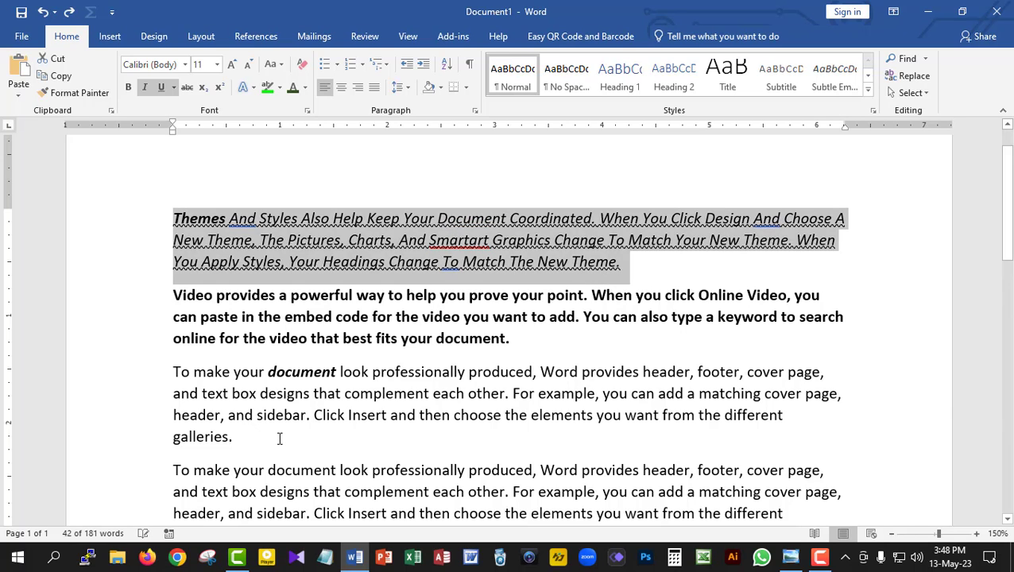
key("ctrl+z")
key("ctrl+z")
key("ctrl+z")
key("ctrl+z")
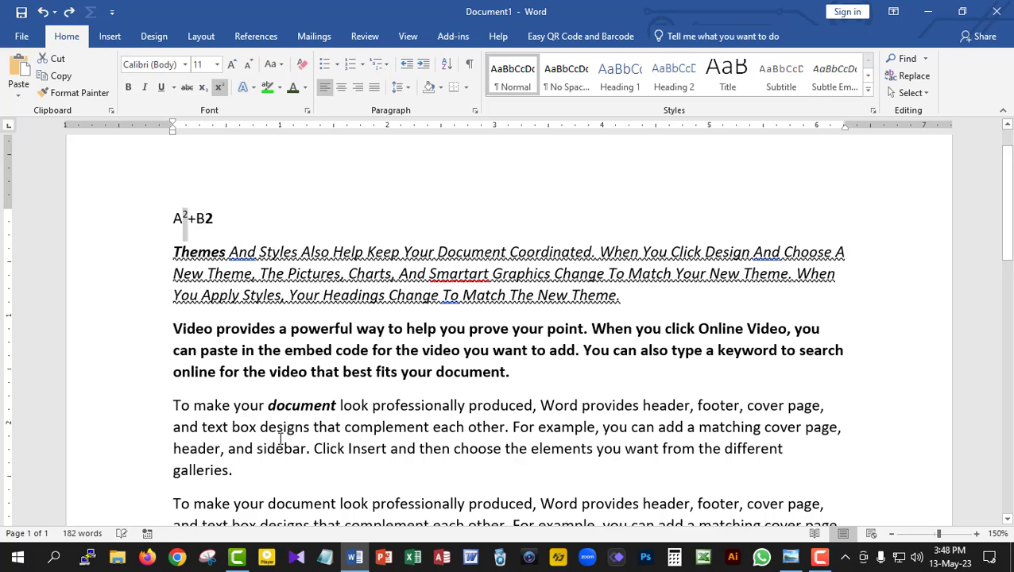
key("ctrl+z")
key("ctrl+z")
key("ctrl+z")
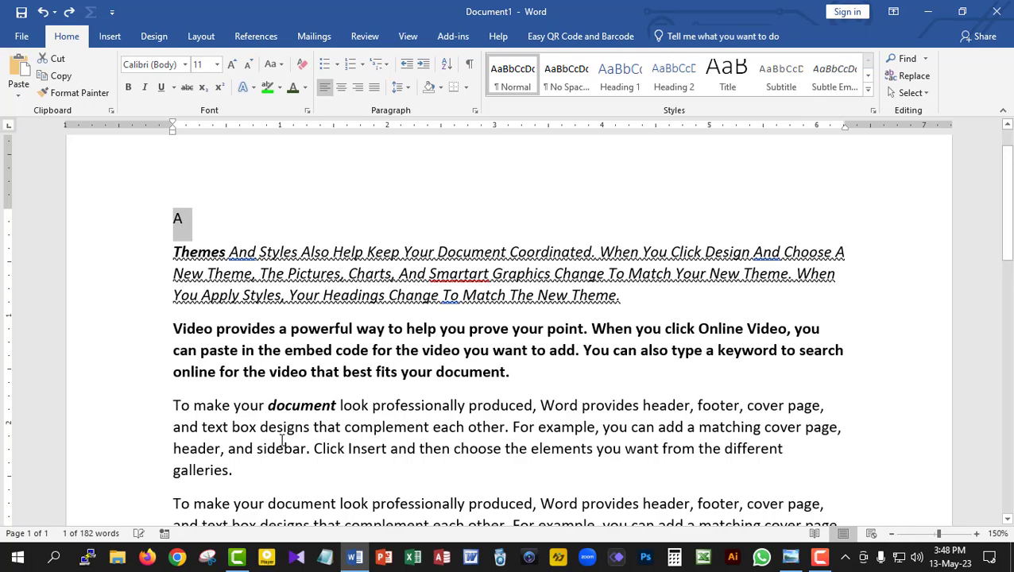
key("ctrl+z")
key("ctrl+z")
key("ctrl+z")
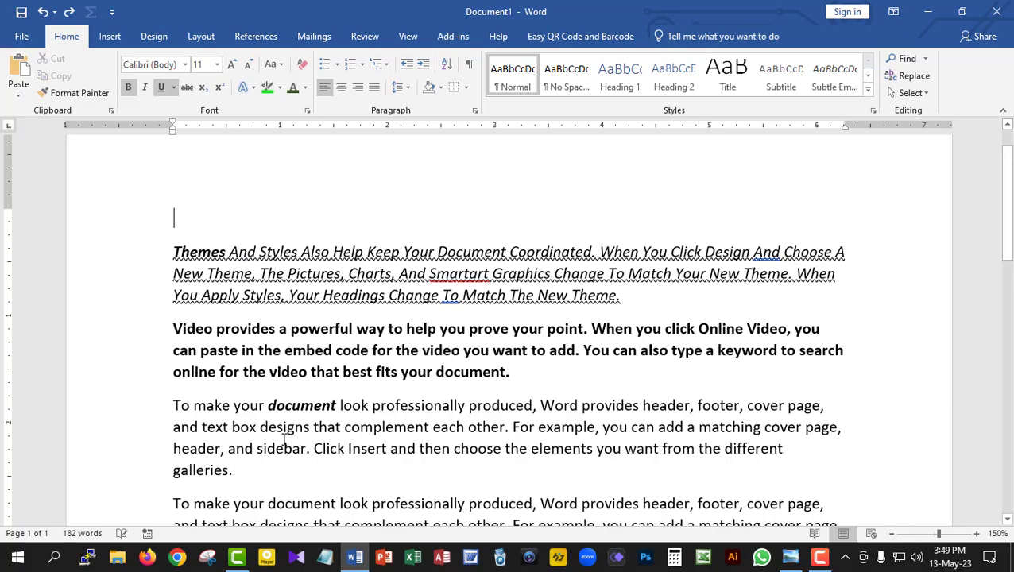
key("ctrl+z")
key("ctrl+z")
key("ctrl+z")
key("ctrl+z")
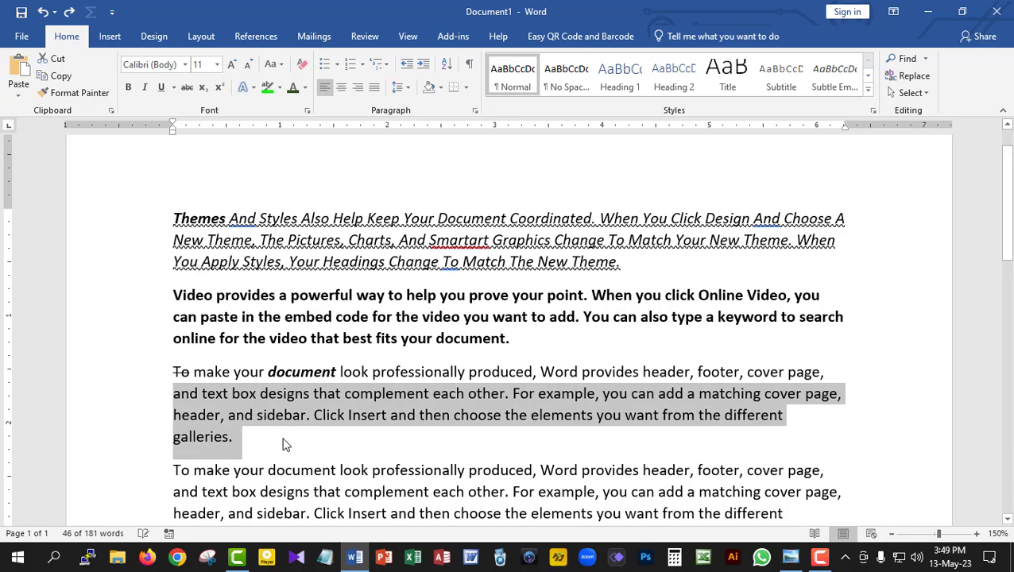
key("ctrl+z")
key("ctrl+z")
key("ctrl+z")
key("ctrl+z")
key("ctrl+z")
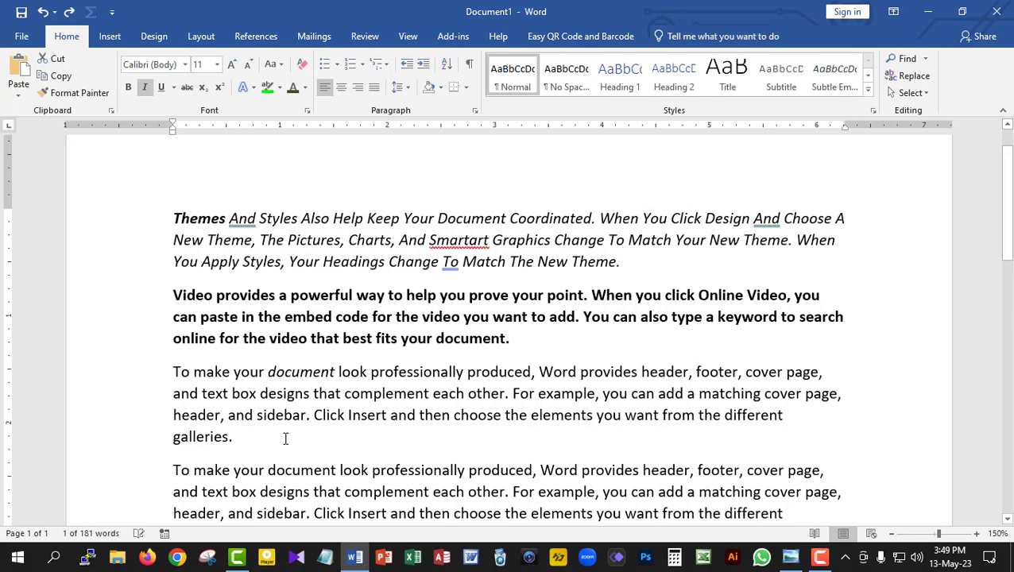
key("ctrl+z")
key("ctrl+z")
key("ctrl+z")
key("ctrl+z")
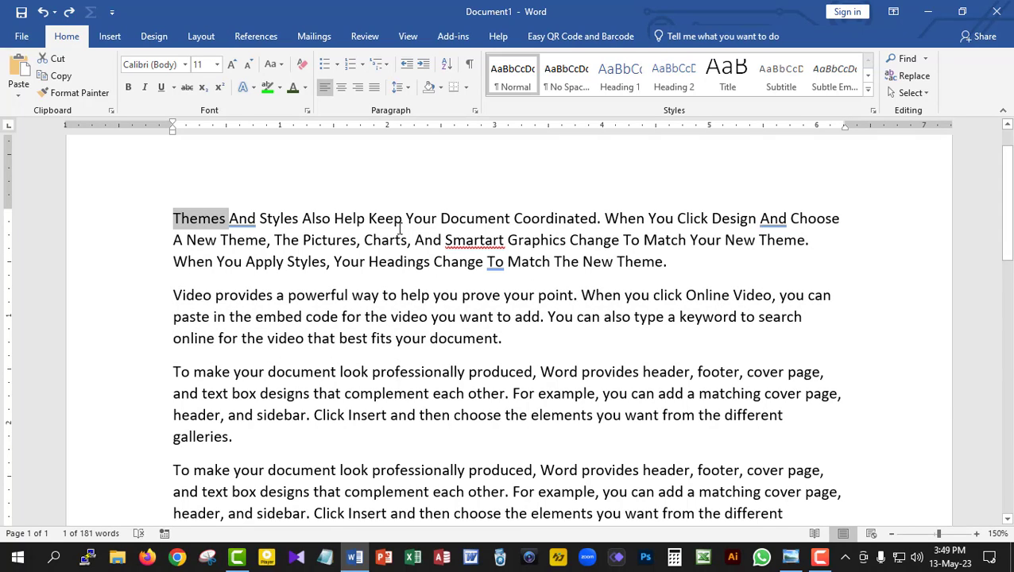
left_click(688, 264)
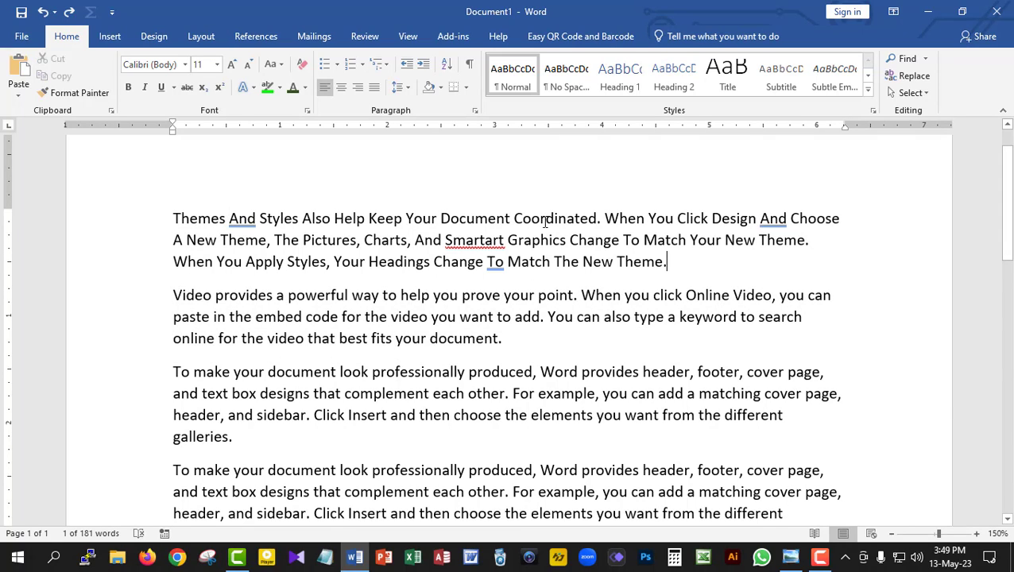
scroll(363, 361, "down", 3)
scroll(364, 362, "up", 3)
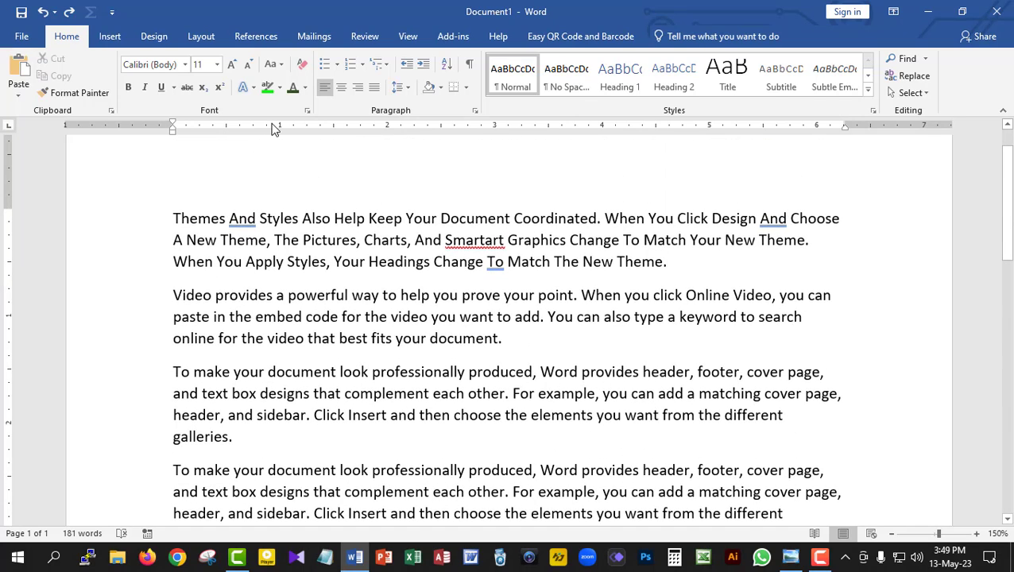
Center the first paragraph, and switch it to right alignment
left_click_drag(668, 261, 173, 219)
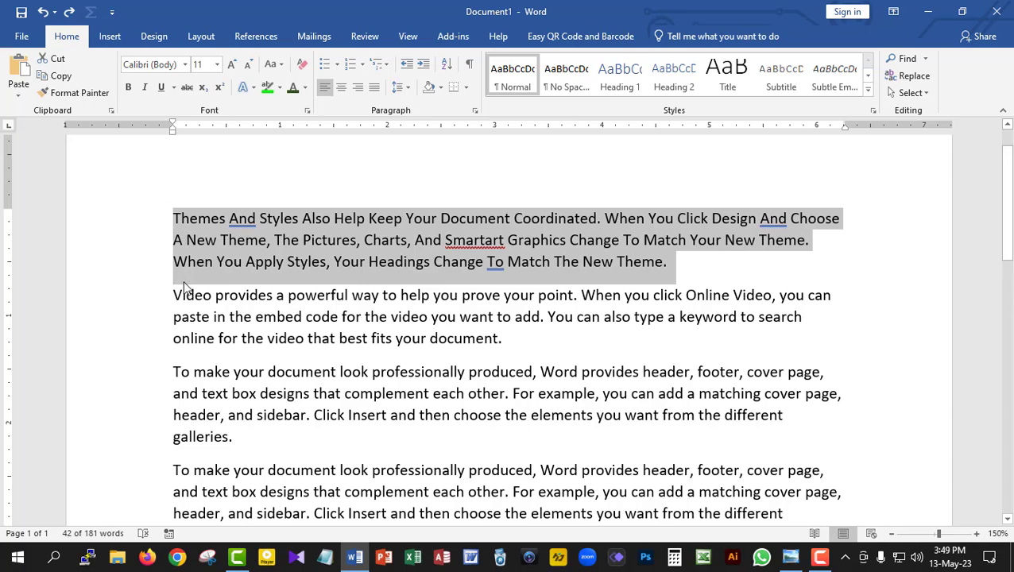
scroll(184, 288, "up", 1)
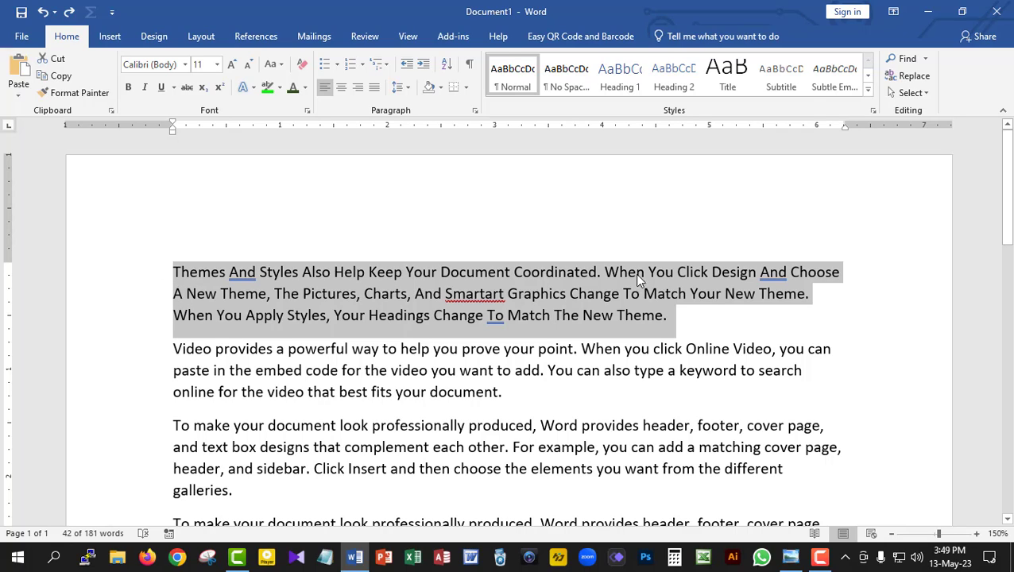
left_click(343, 89)
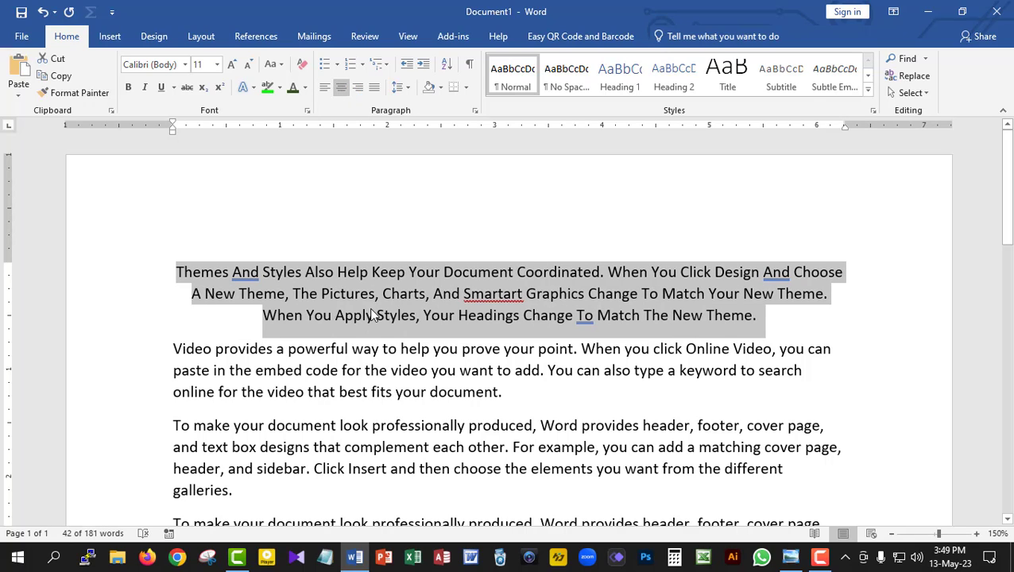
left_click(357, 87)
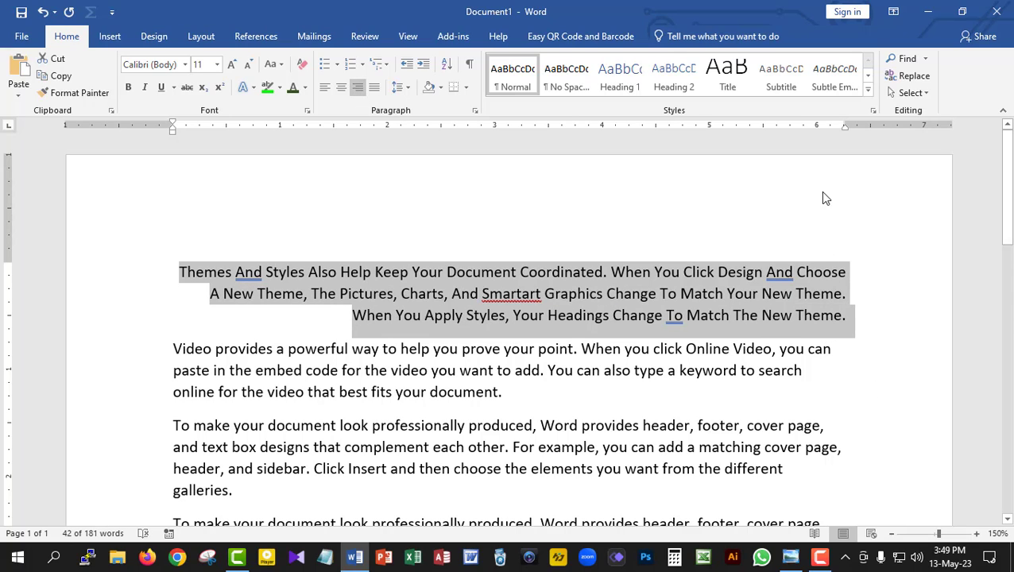
Justify the first paragraph so its lines align with both margins
left_click(375, 90)
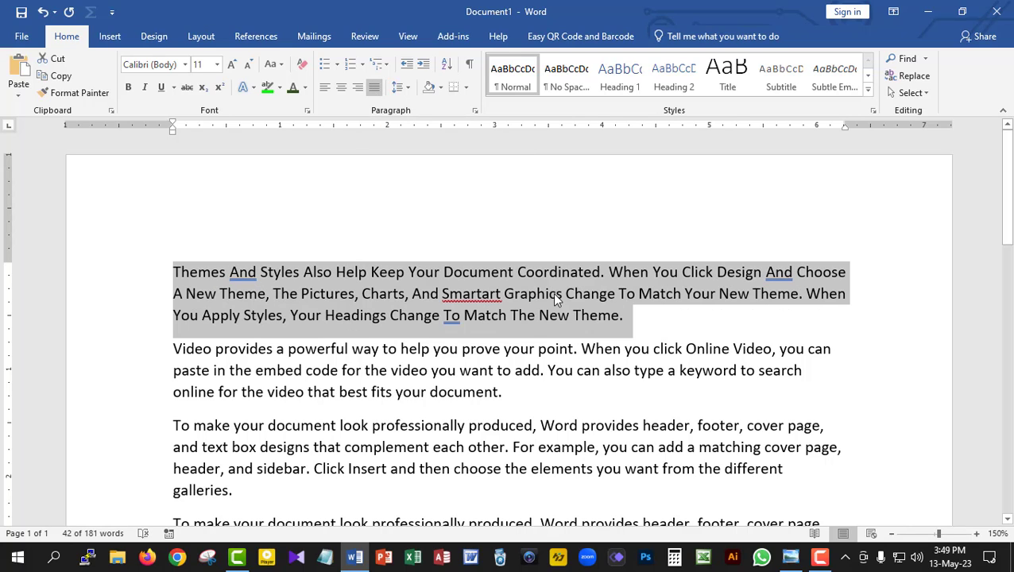
left_click(642, 329)
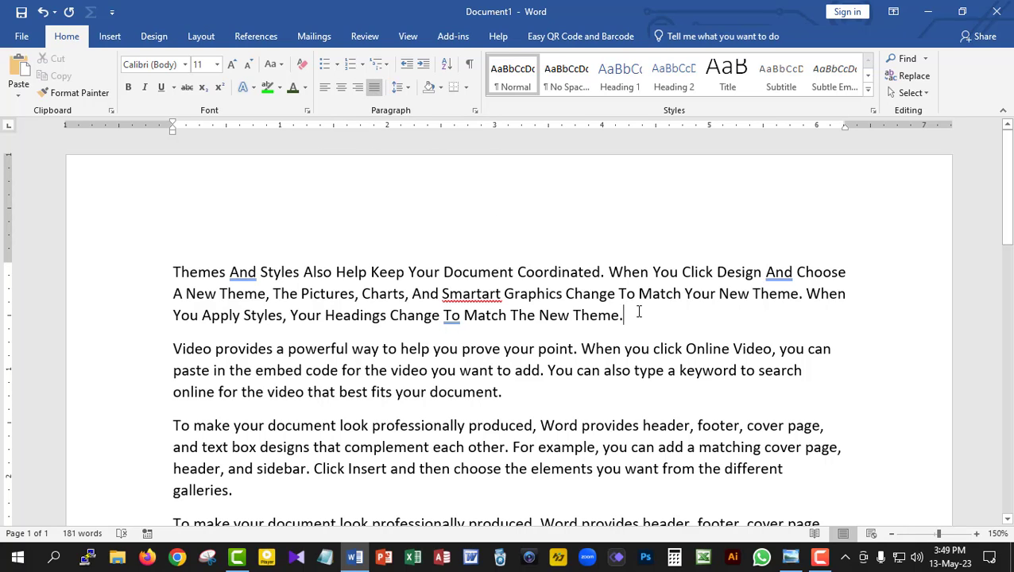
Justify the remaining three paragraphs, from "Video provides" to the end of the document
scroll(513, 421, "down", 3)
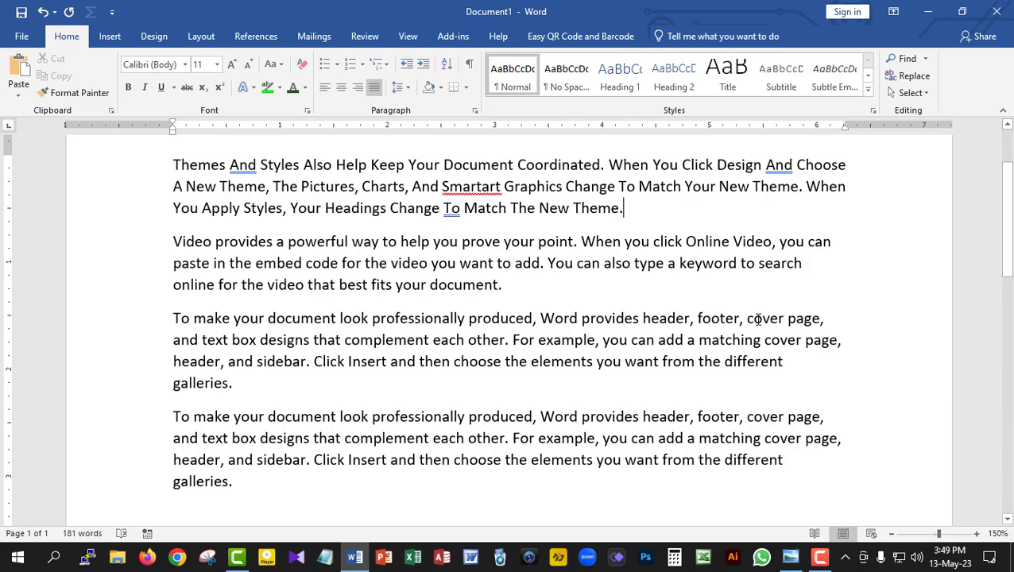
left_click_drag(627, 209, 136, 169)
left_click(442, 381)
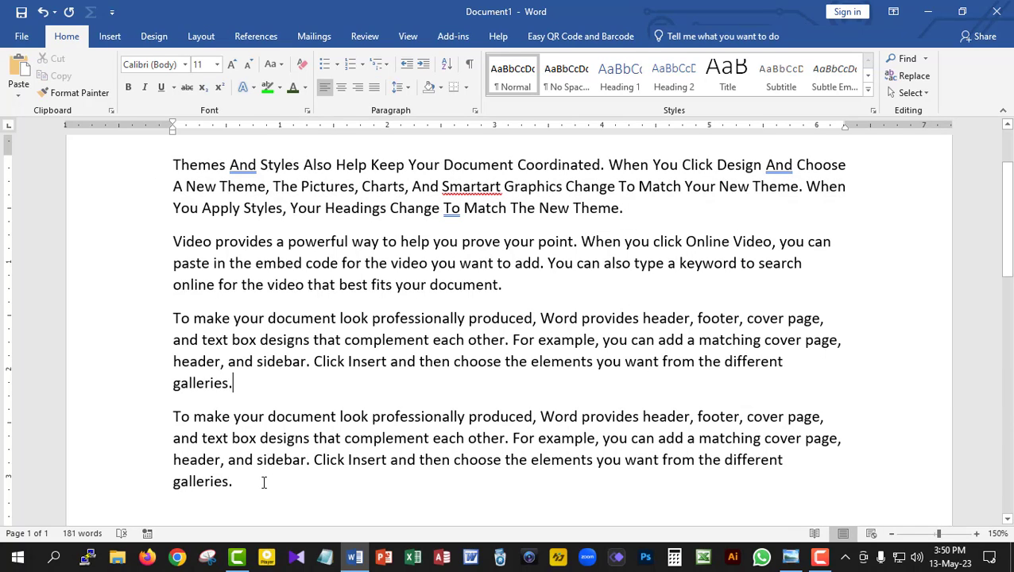
left_click_drag(231, 480, 149, 262)
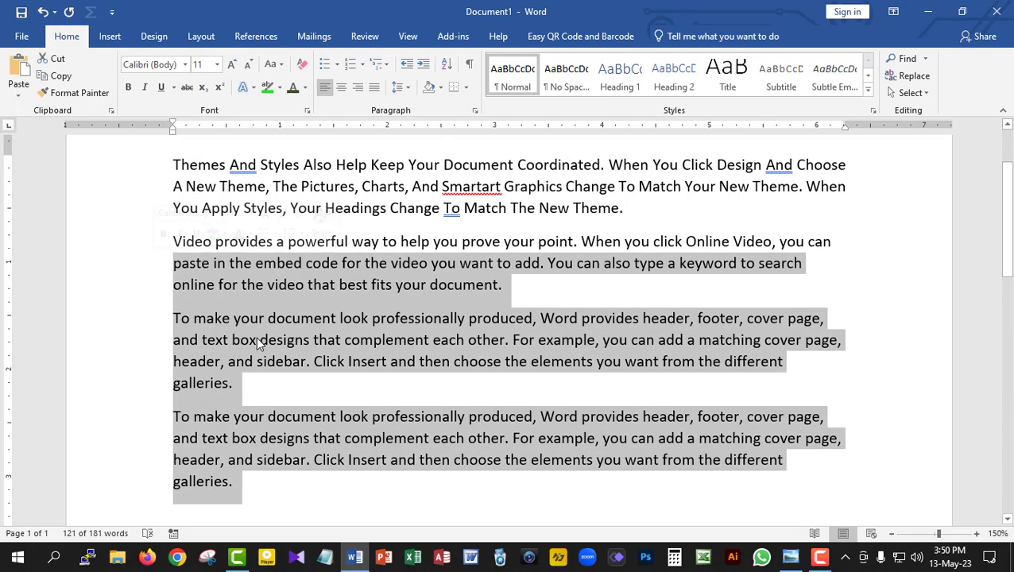
left_click(267, 362)
left_click_drag(233, 480, 161, 243)
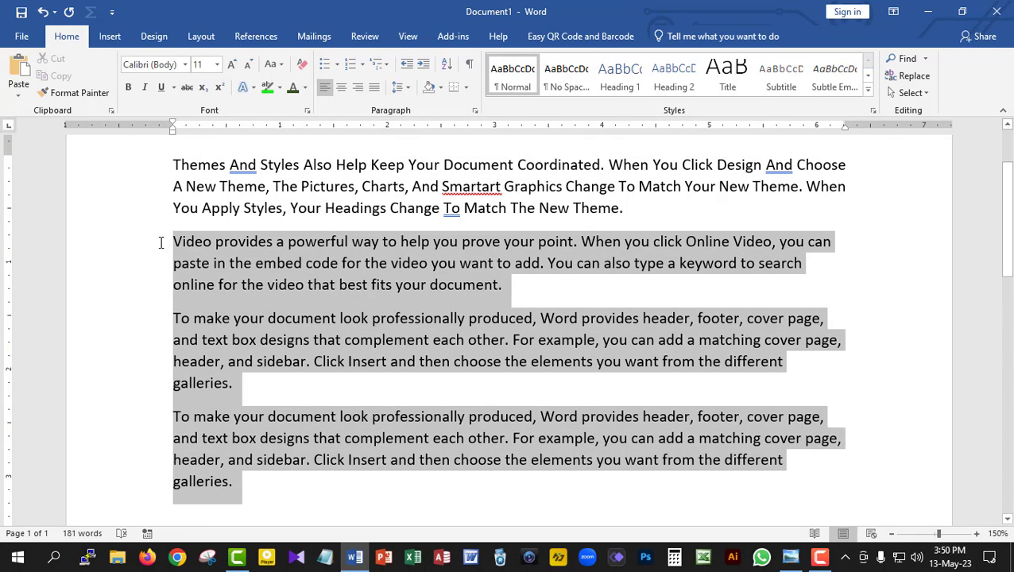
left_click(373, 88)
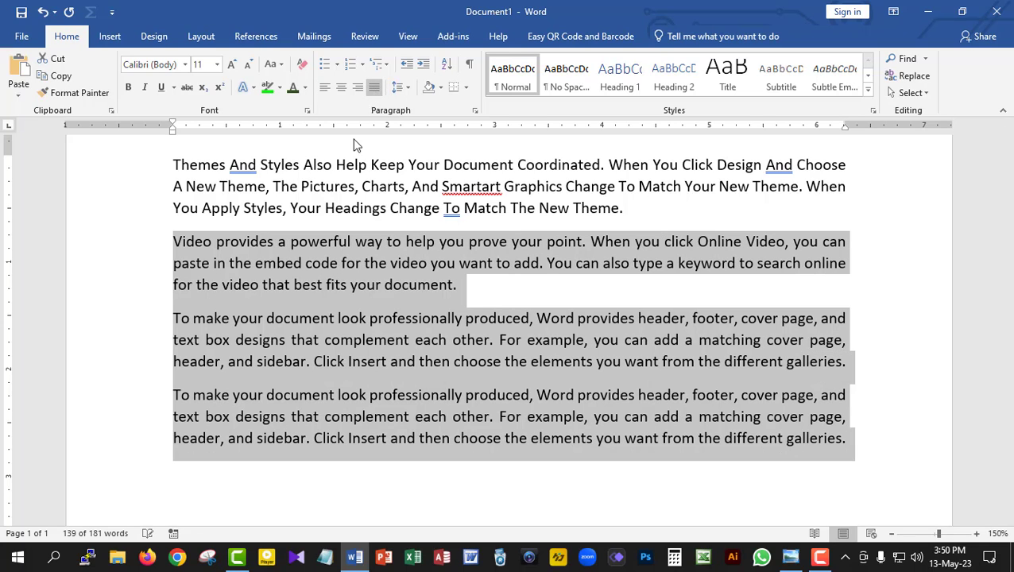
left_click(468, 340)
Examine the spacing between the lines and between the paragraphs of the justified text
scroll(578, 326, "up", 2)
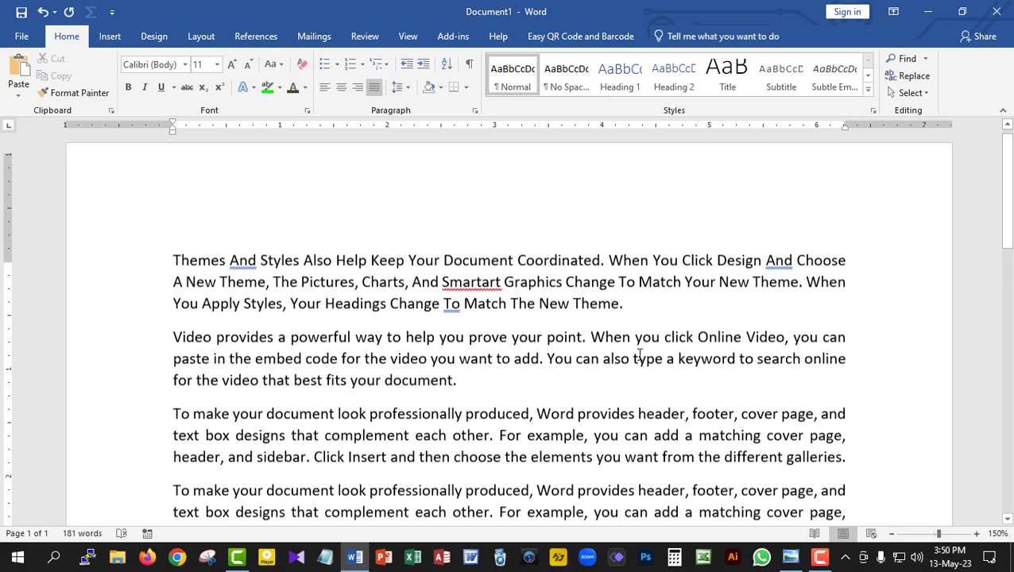
scroll(578, 326, "down", 2)
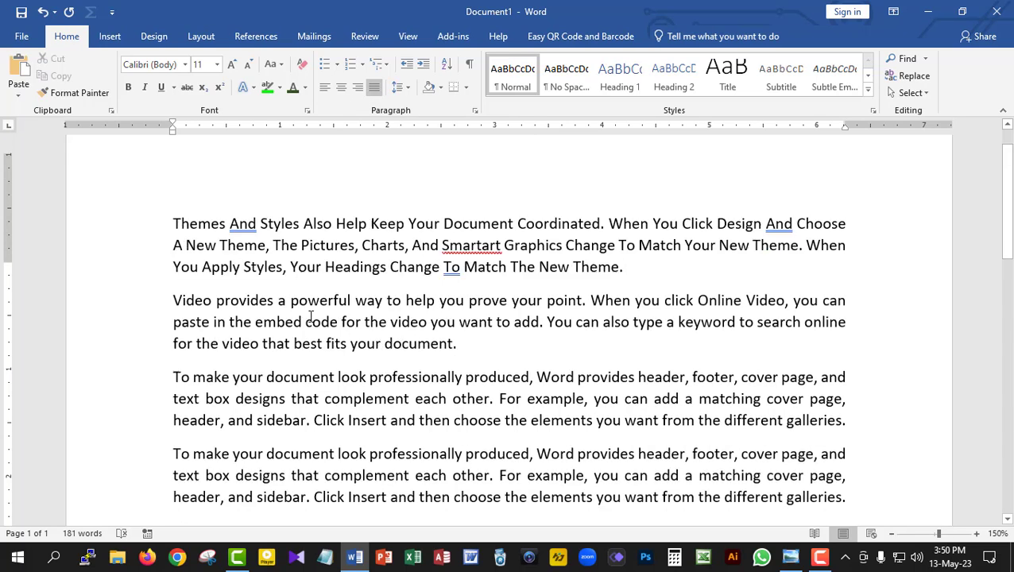
scroll(334, 143, "up", 2)
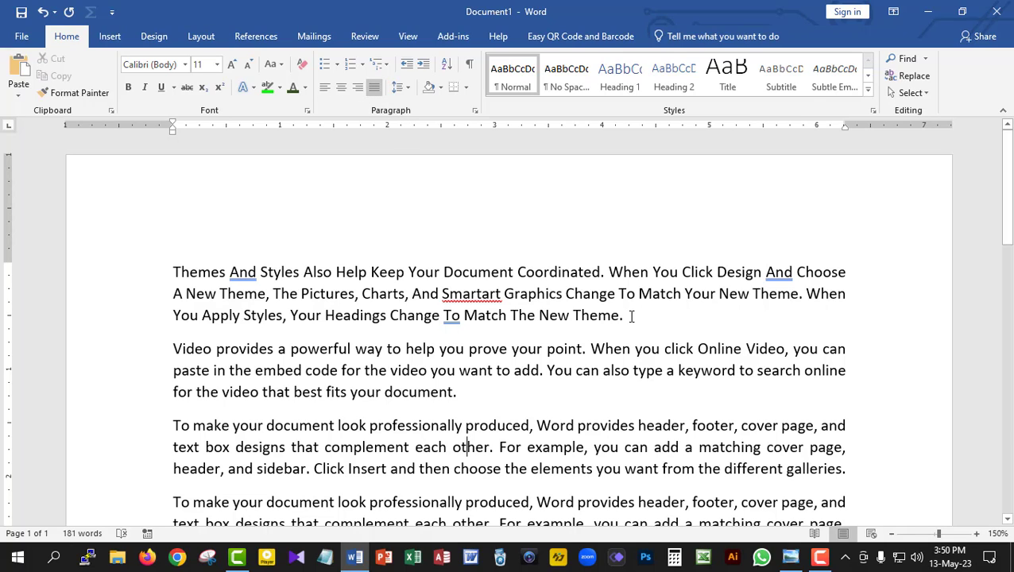
left_click(631, 318)
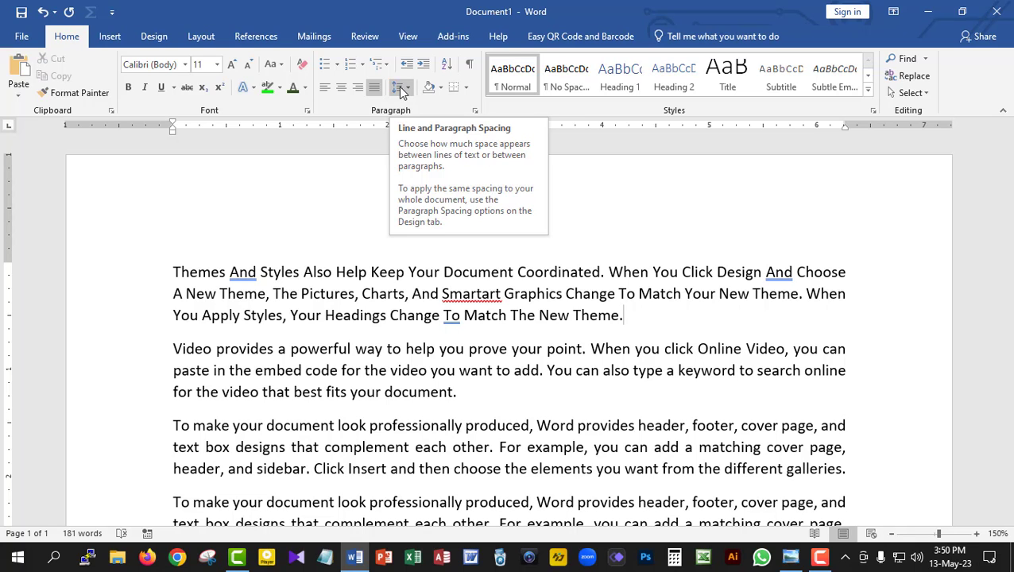
scroll(335, 333, "down", 12)
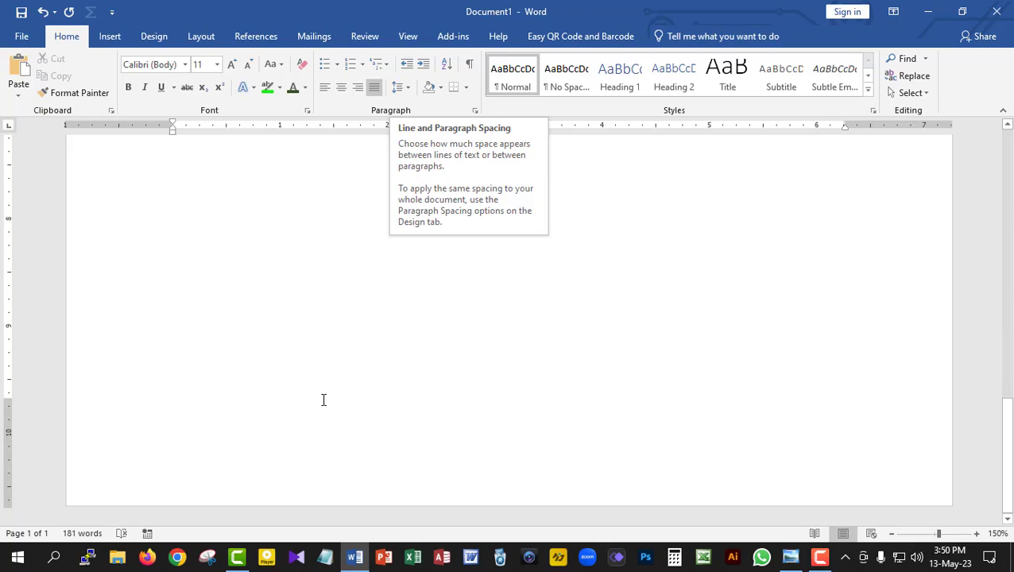
scroll(323, 399, "up", 12)
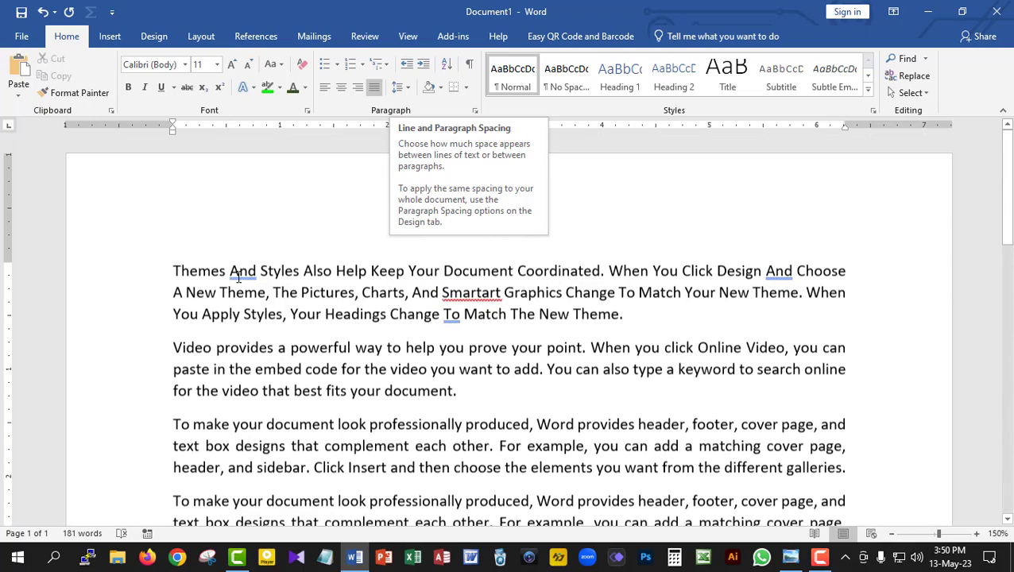
scroll(380, 326, "down", 5)
left_click(587, 266)
scroll(469, 304, "up", 2)
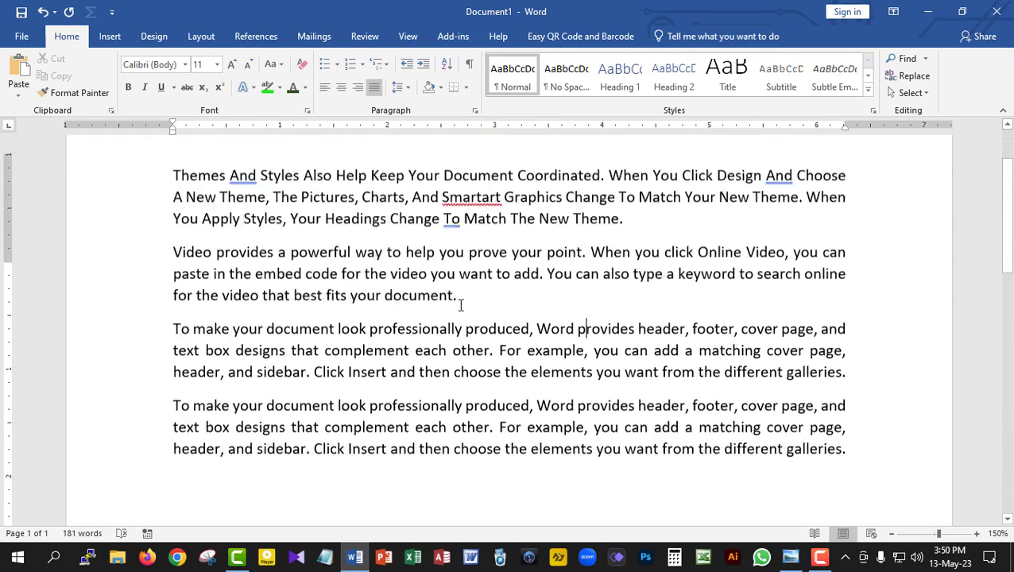
scroll(344, 243, "up", 2)
scroll(317, 412, "down", 3)
scroll(328, 407, "up", 2)
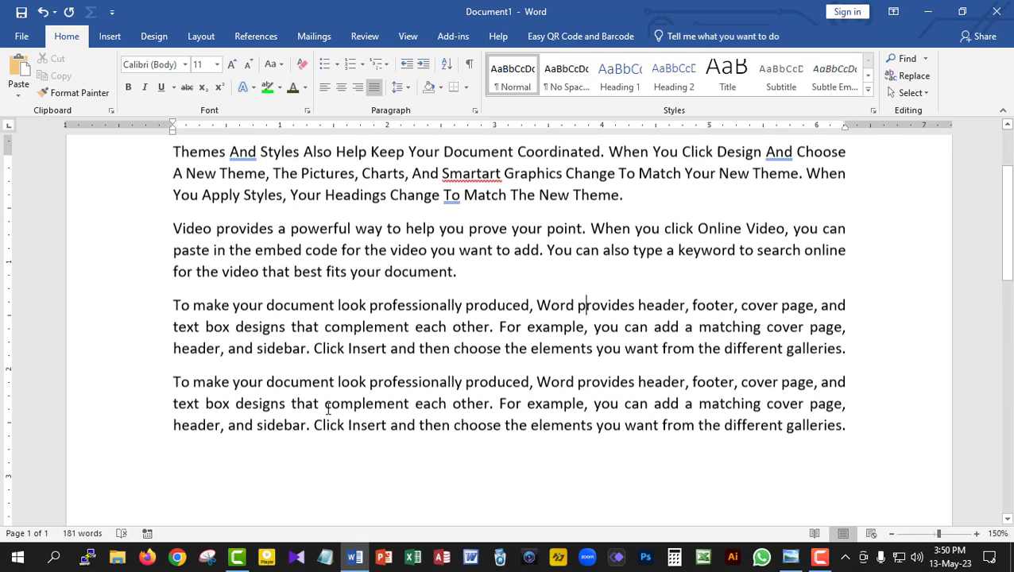
scroll(328, 408, "up", 1)
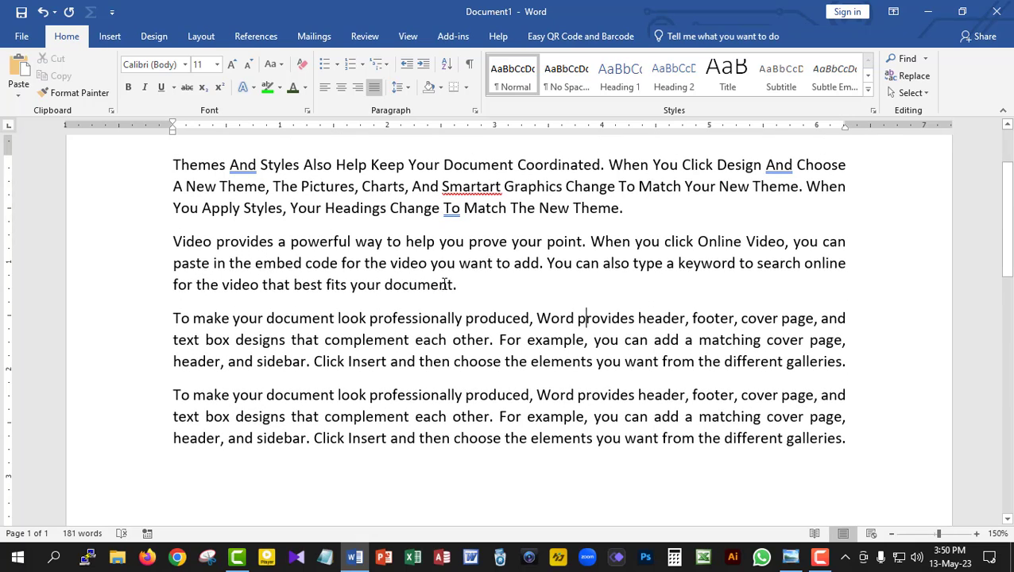
scroll(355, 338, "up", 2)
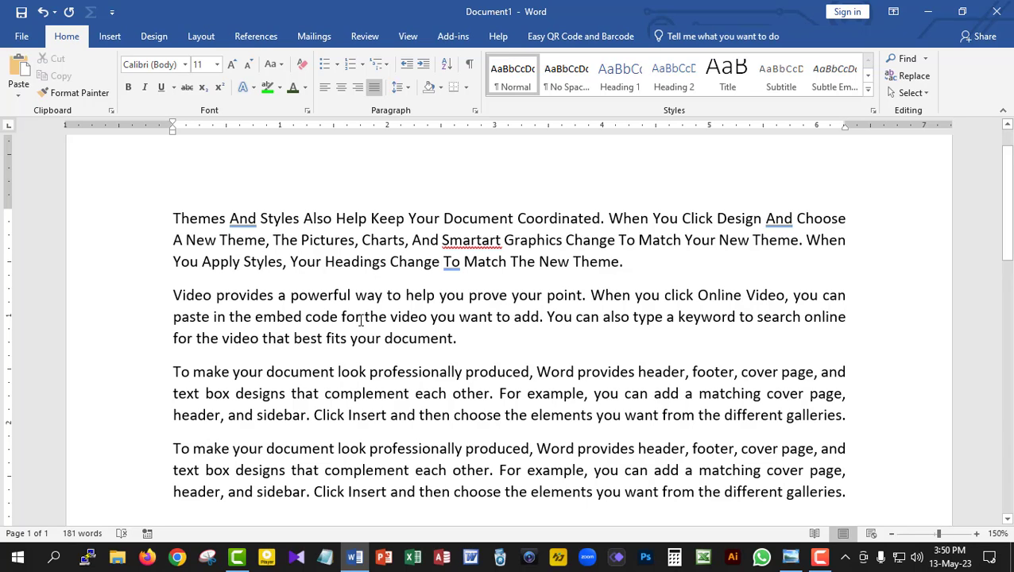
scroll(448, 323, "down", 2)
scroll(601, 286, "up", 2)
Set the line spacing of the first paragraph to 2.0
left_click_drag(642, 260, 174, 219)
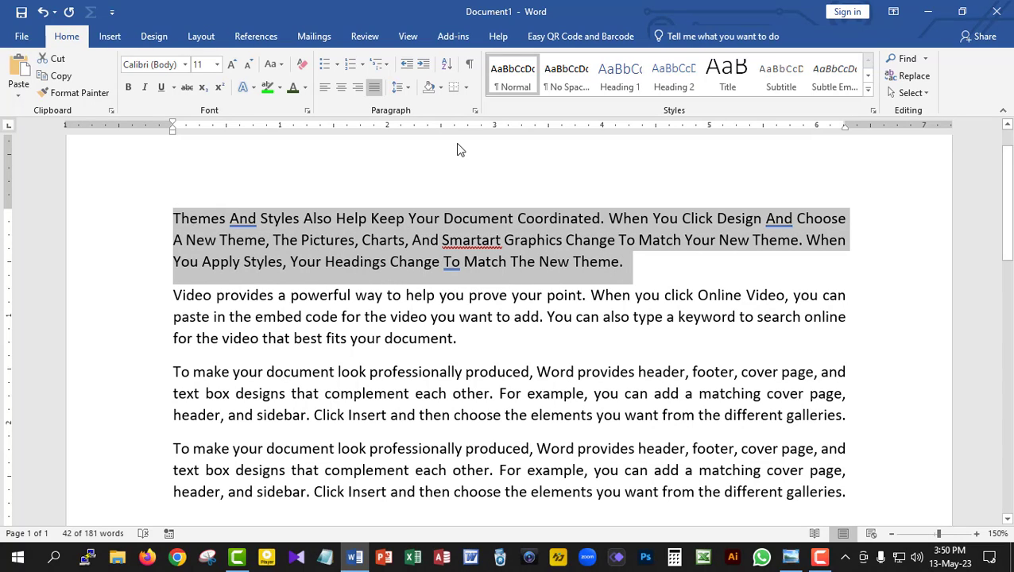
left_click(408, 90)
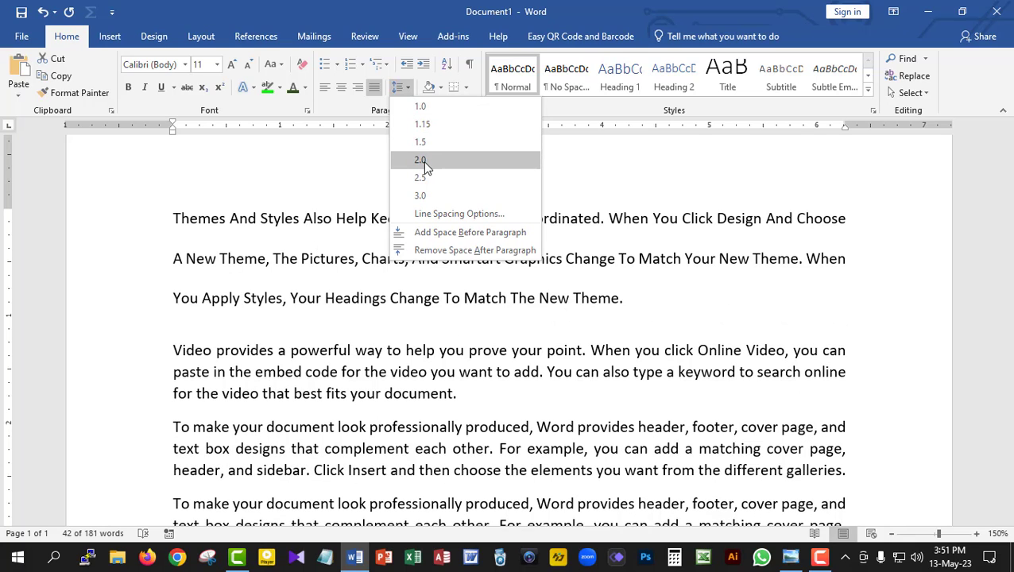
left_click(426, 165)
left_click(624, 320)
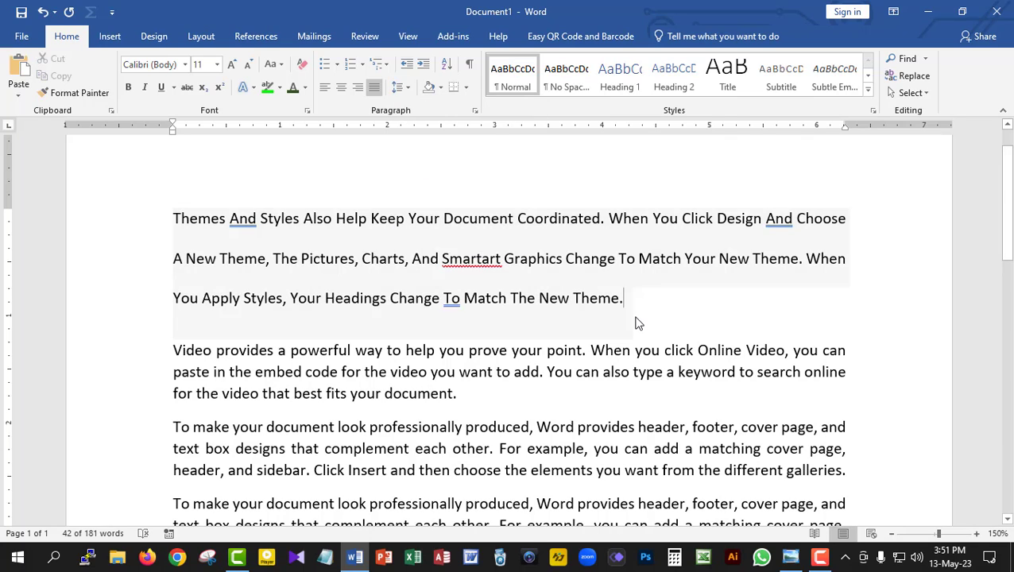
Increase the line spacing of the first paragraph to 3.0
left_click_drag(654, 291, 178, 221)
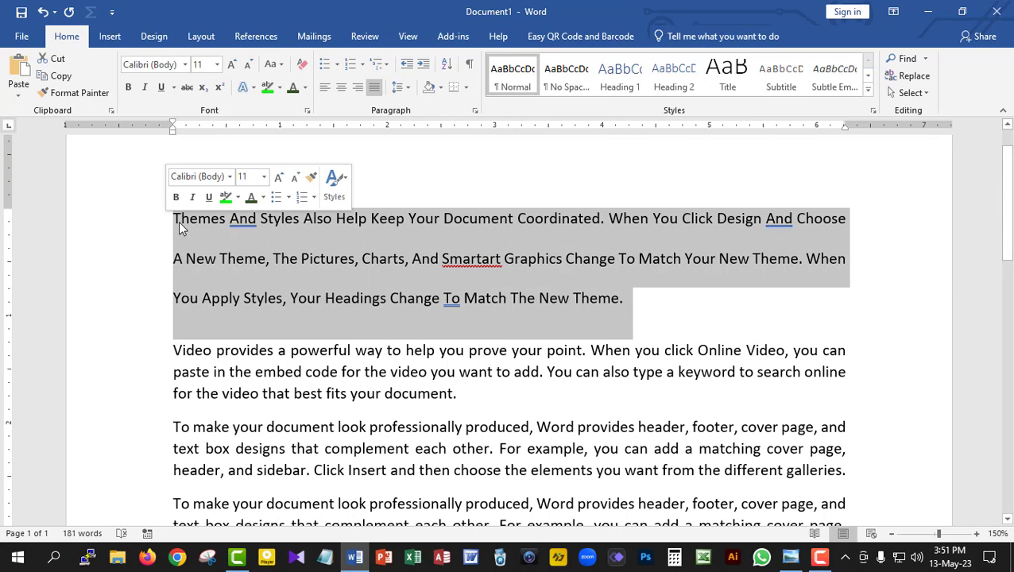
left_click(409, 93)
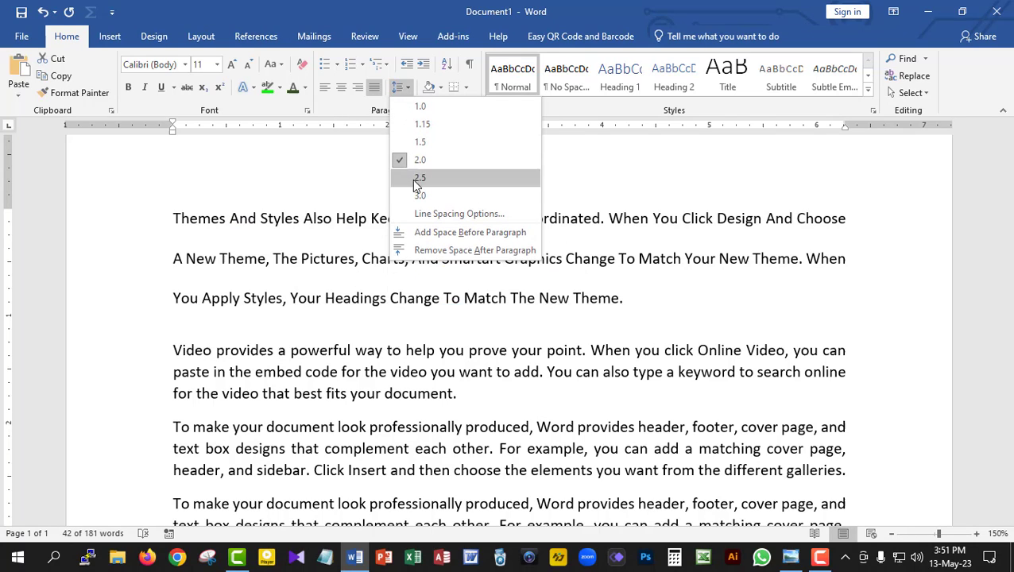
left_click(420, 196)
left_click(624, 350)
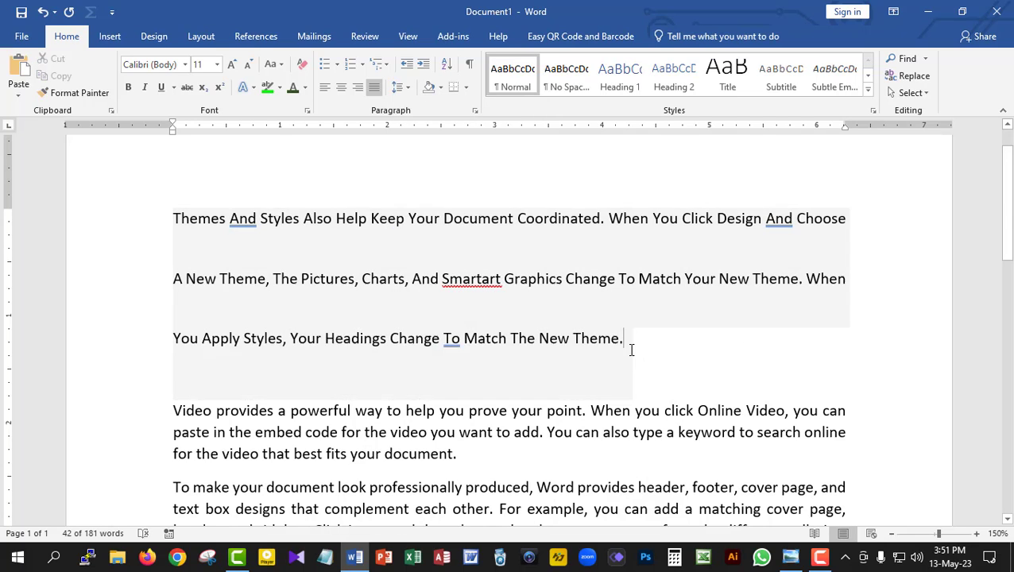
Reduce the line spacing of the first paragraph to 1.0
scroll(355, 129, "up", 2)
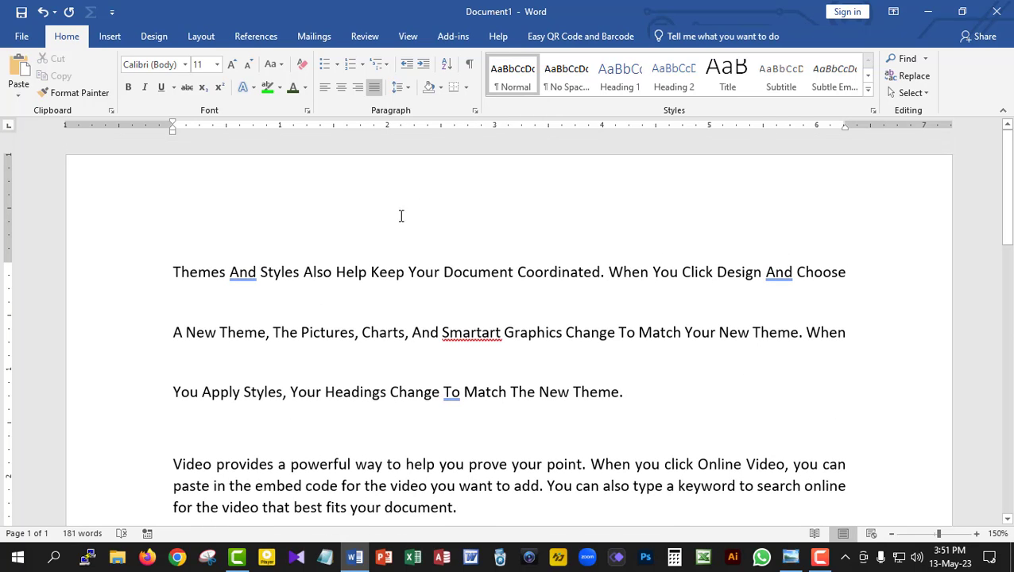
left_click_drag(635, 389, 167, 272)
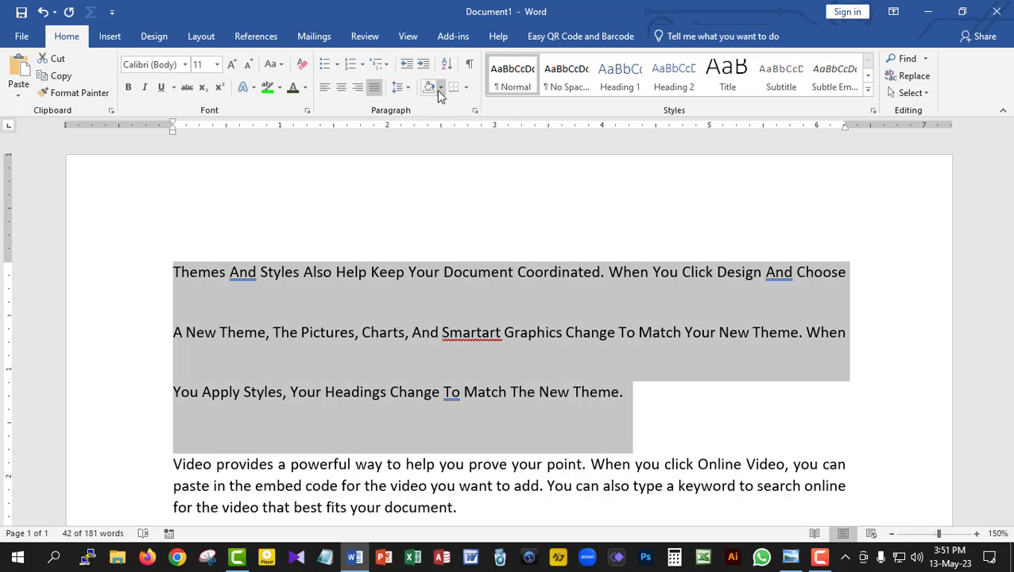
left_click(405, 89)
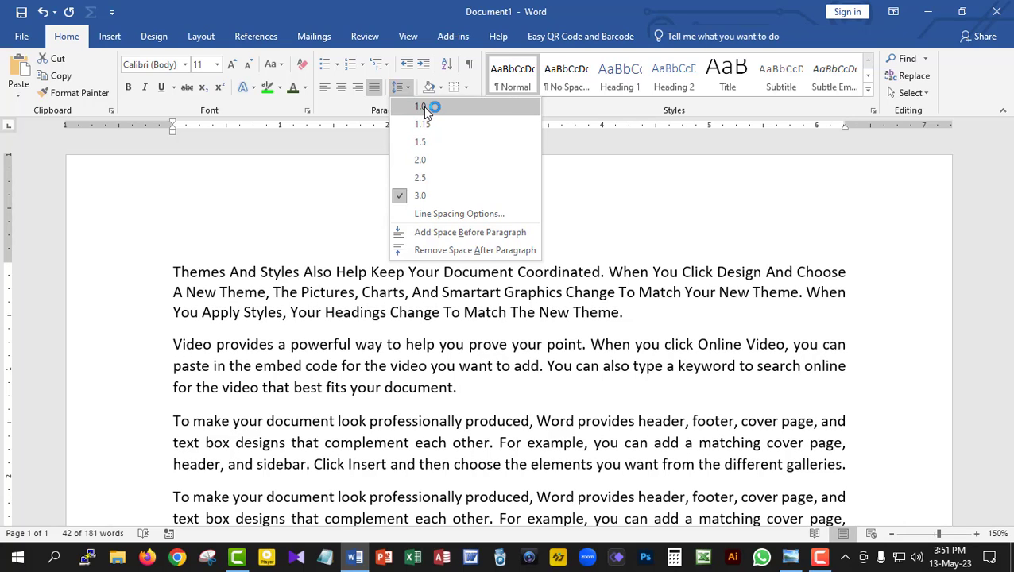
left_click(423, 107)
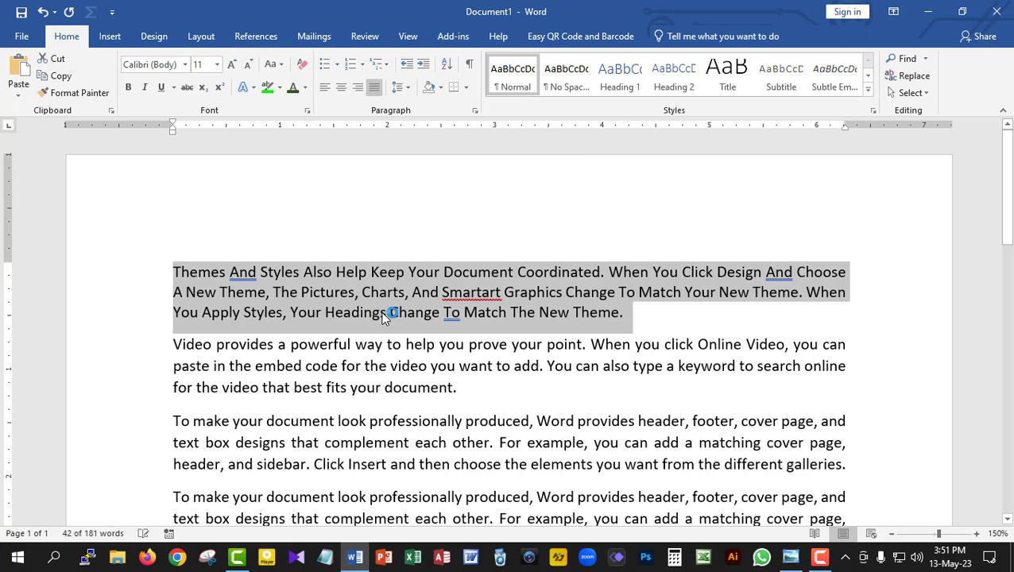
left_click(637, 316)
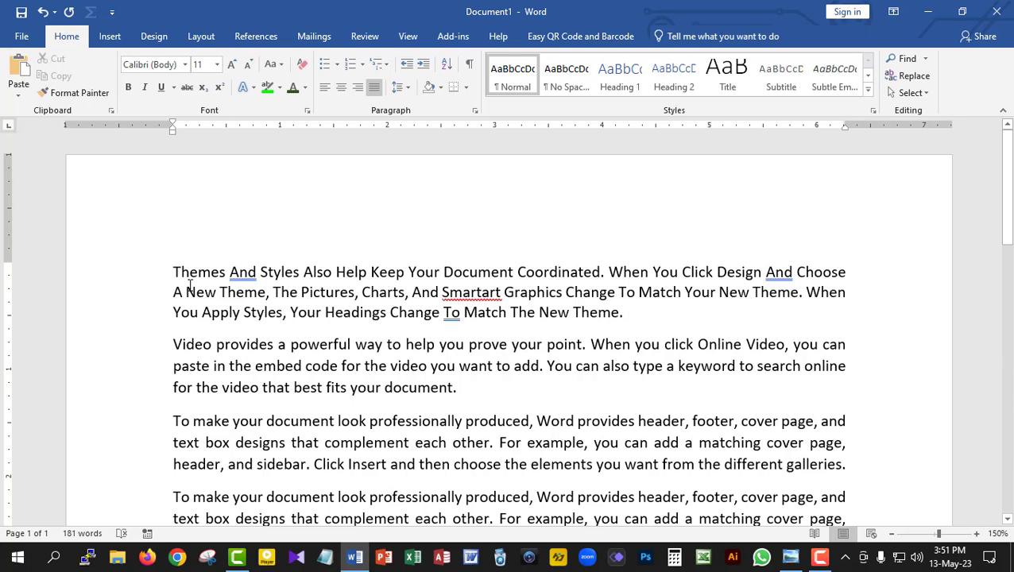
Set the first paragraph's spacing after to 0 pt in the Paragraph settings
left_click_drag(175, 271, 626, 320)
left_click(625, 319)
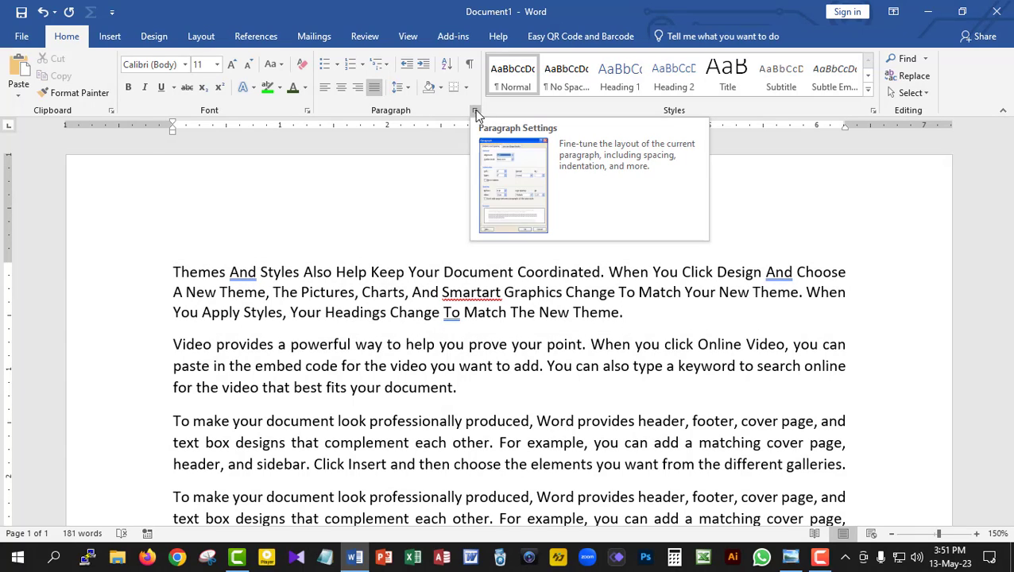
left_click_drag(625, 315, 158, 272)
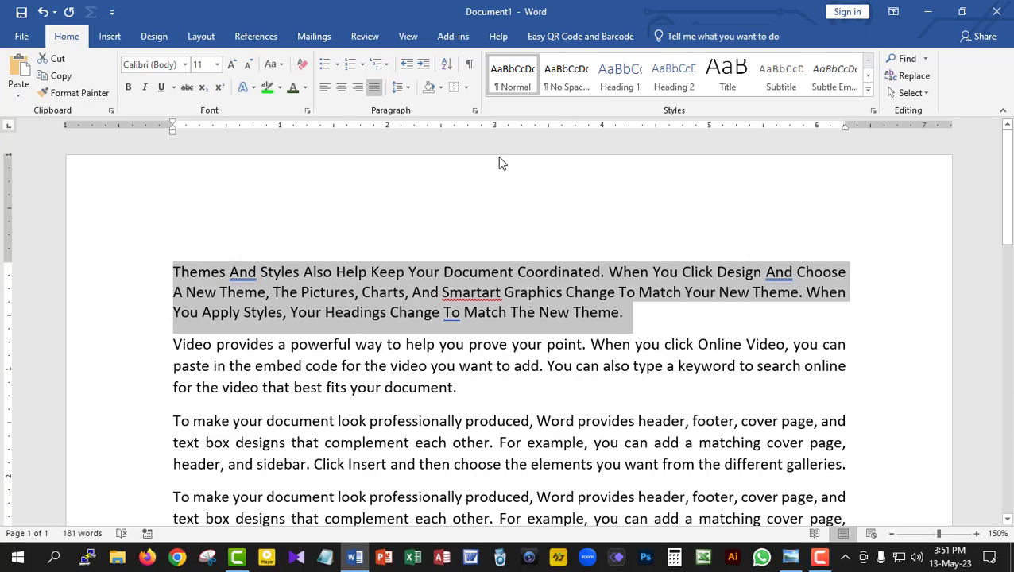
left_click(475, 112)
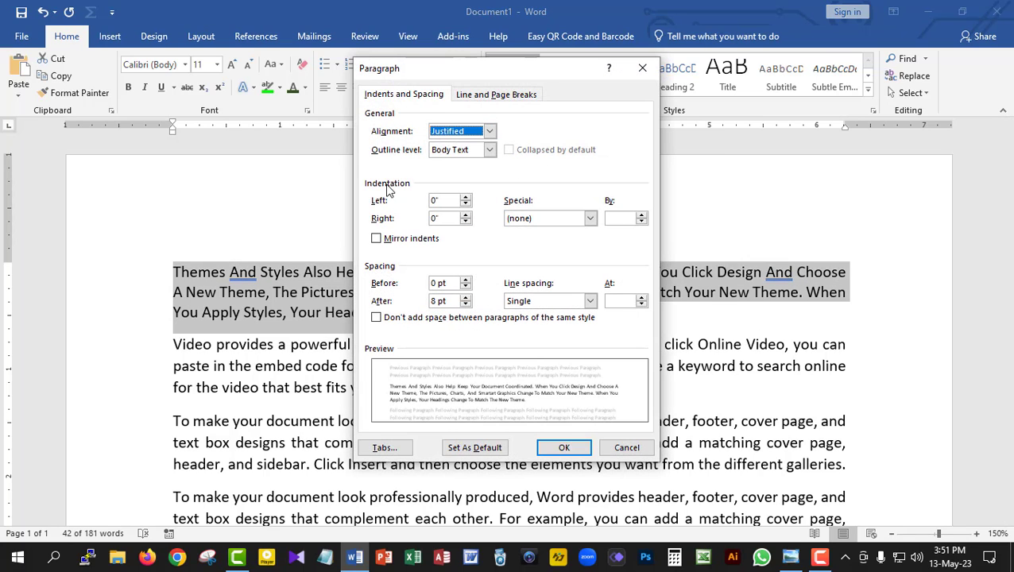
left_click(466, 304)
left_click(466, 305)
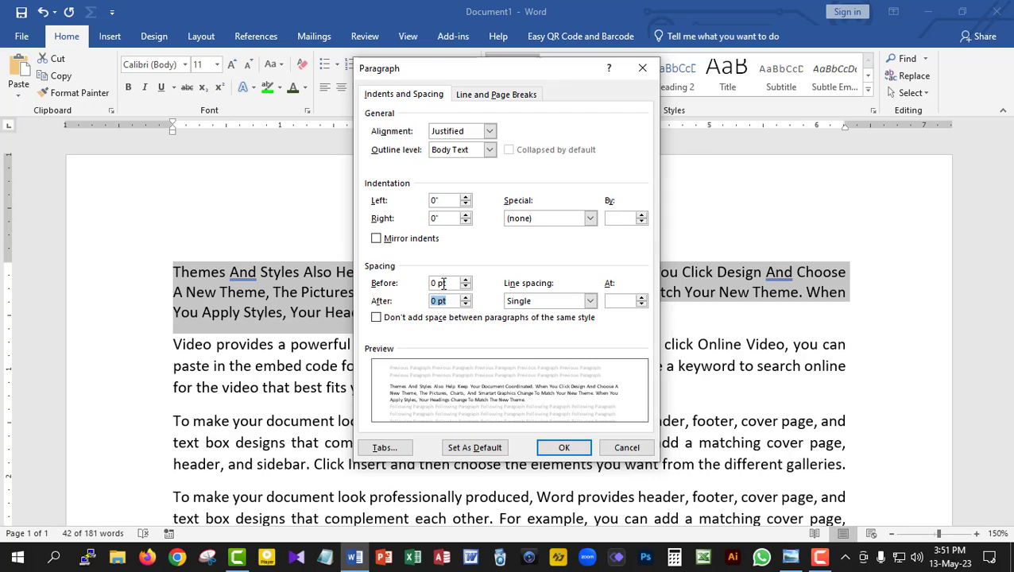
Set the first paragraph's line spacing to Multiple with a custom value and apply the paragraph settings
left_click(591, 301)
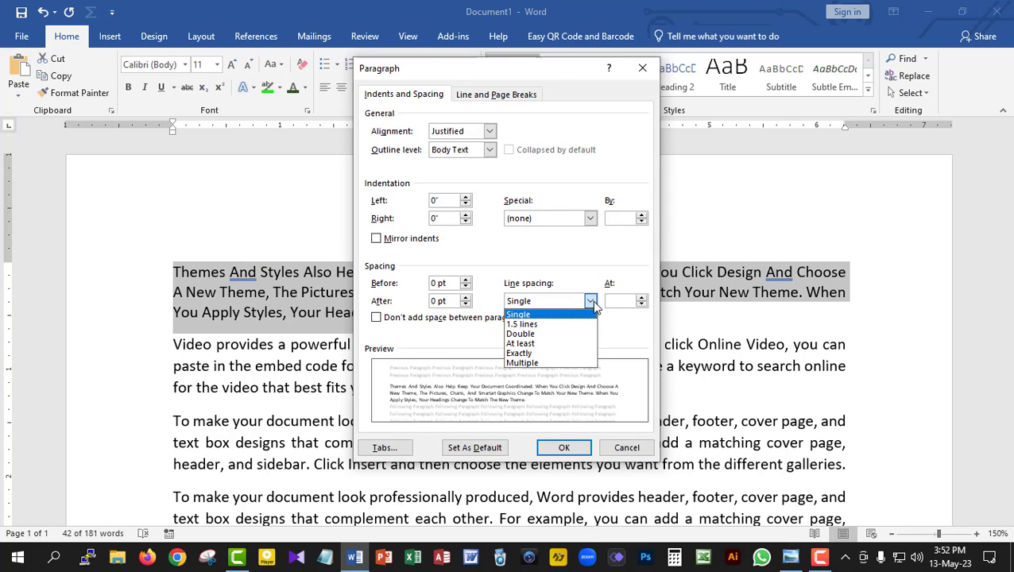
left_click(525, 363)
left_click(642, 305)
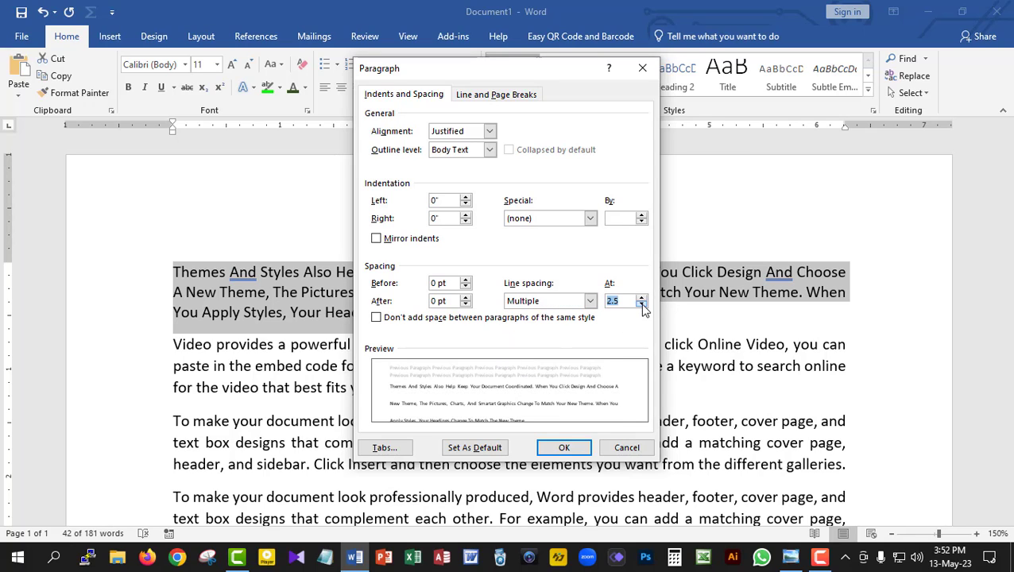
left_click(642, 305)
left_click(642, 305)
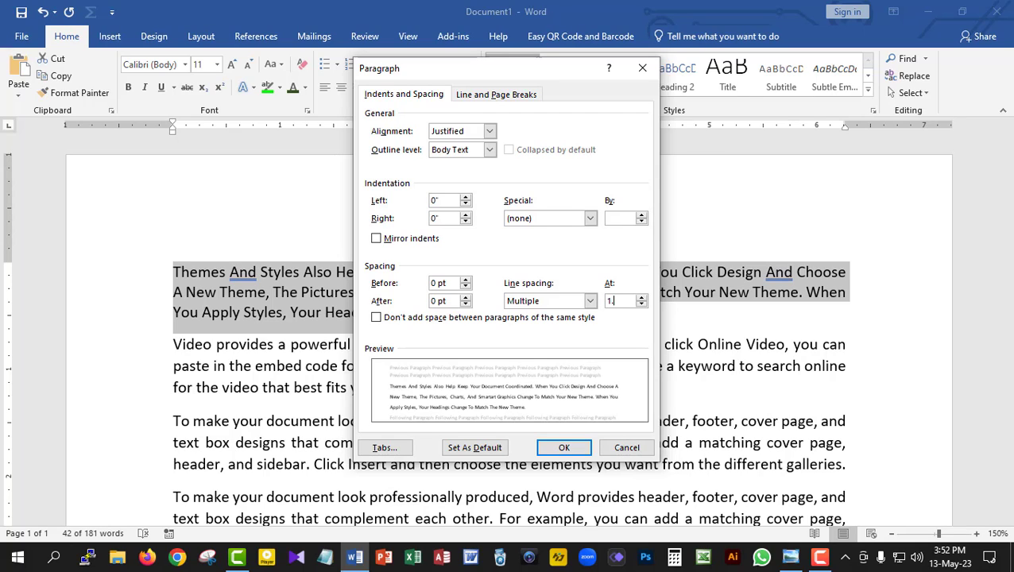
left_click(580, 448)
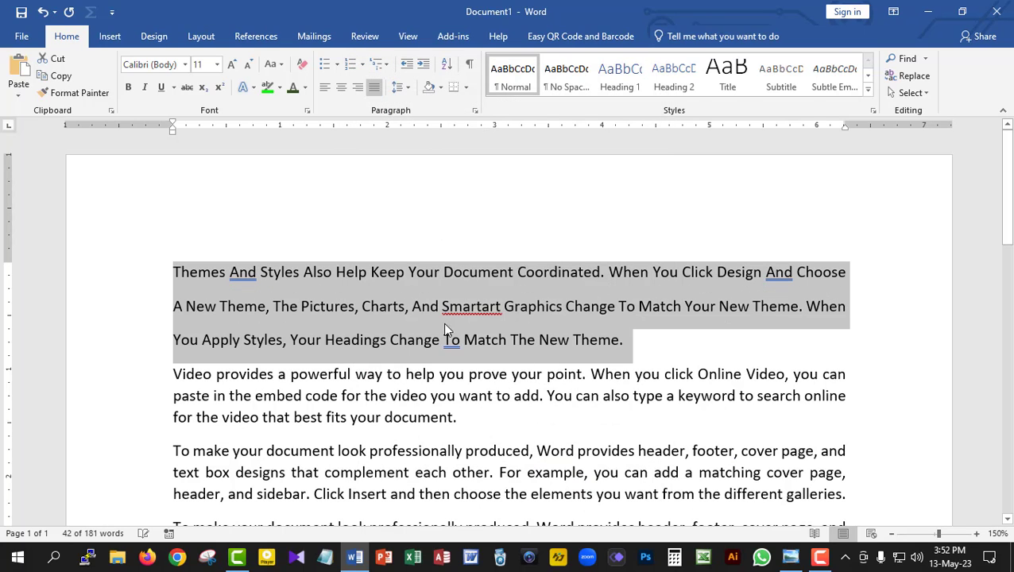
left_click(629, 354)
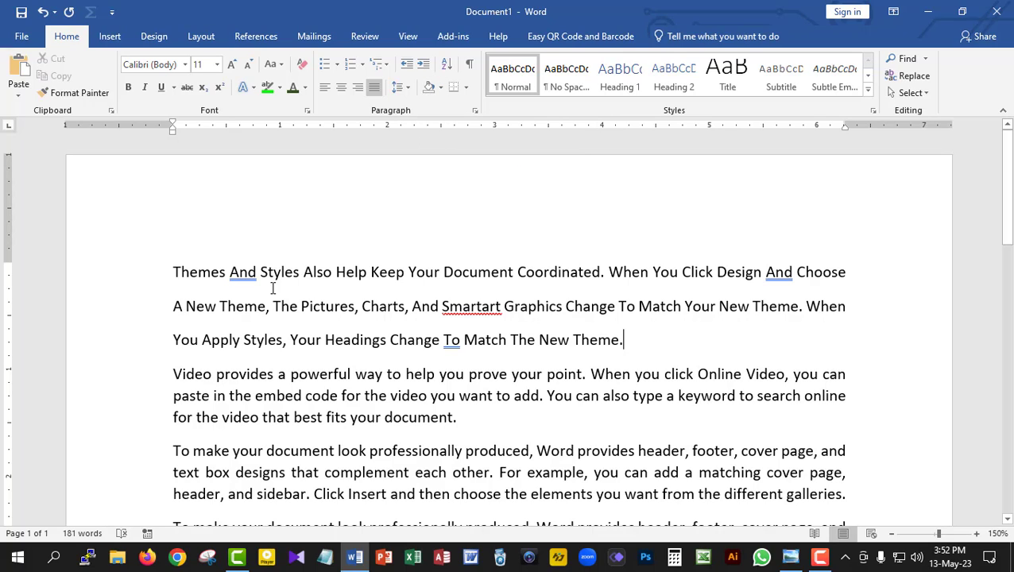
Apply light gray shading to the words "The New Theme." at the end of the first paragraph
left_click_drag(626, 342, 521, 337)
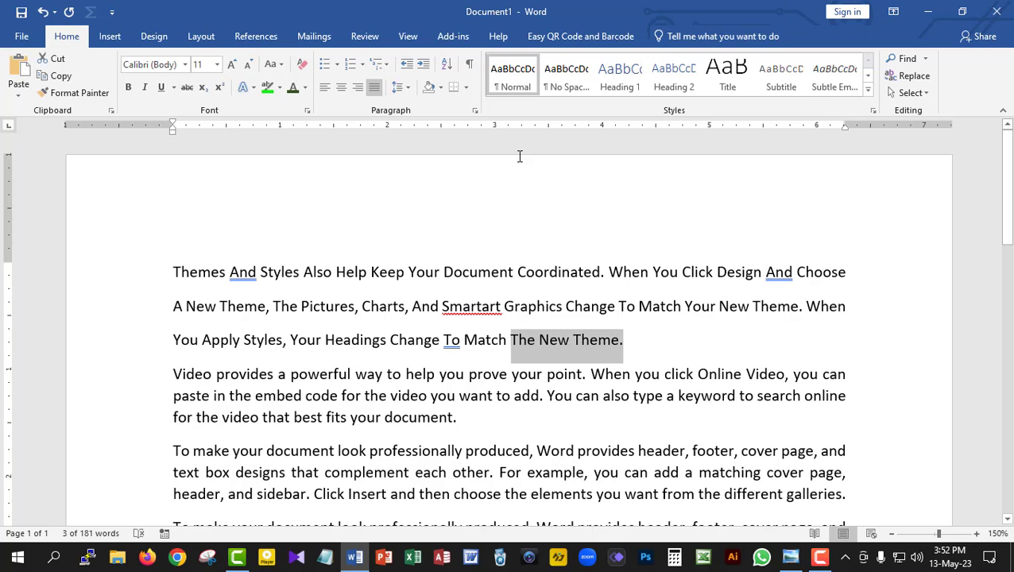
left_click(441, 88)
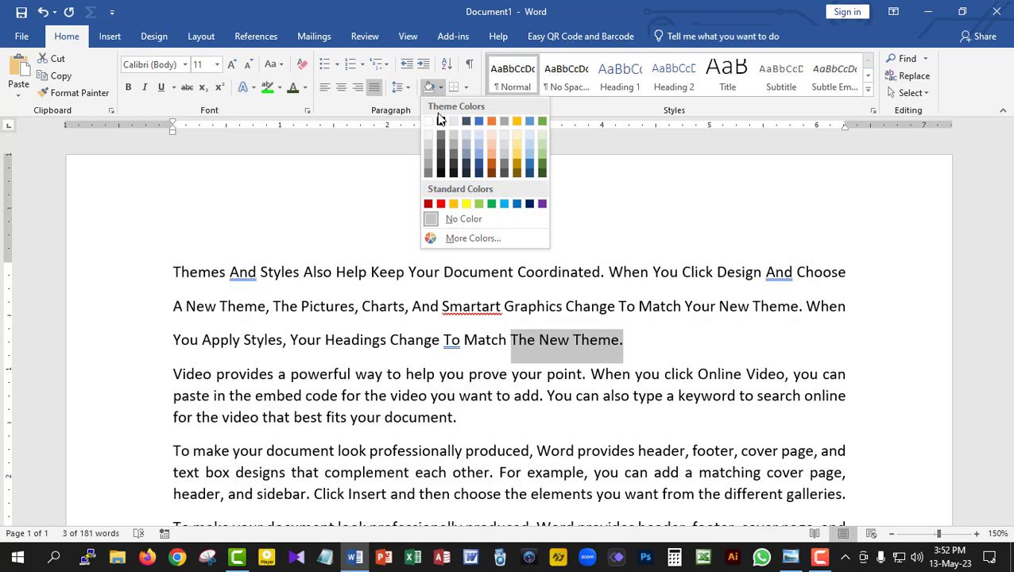
left_click(434, 149)
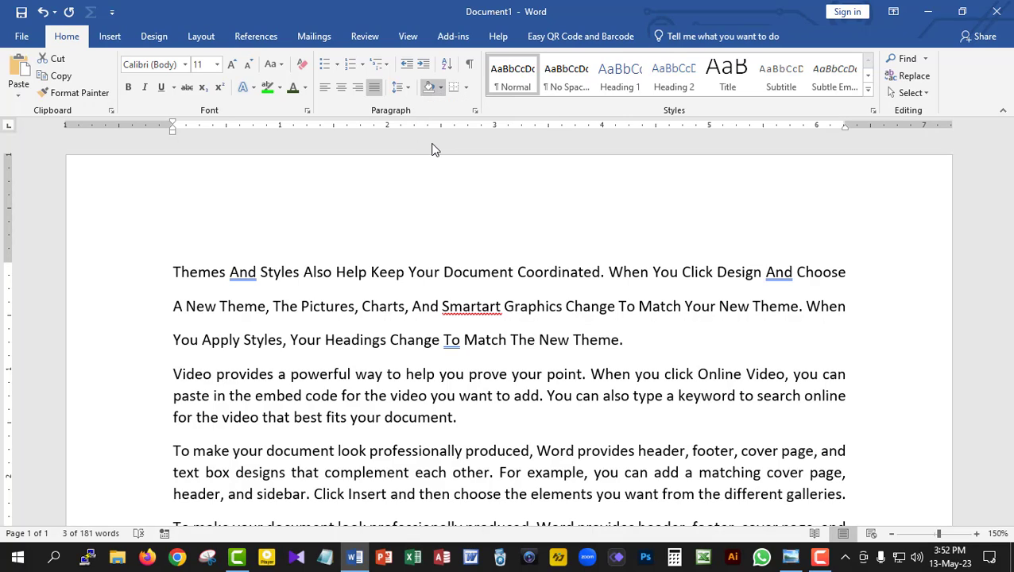
left_click(638, 340)
left_click(511, 340)
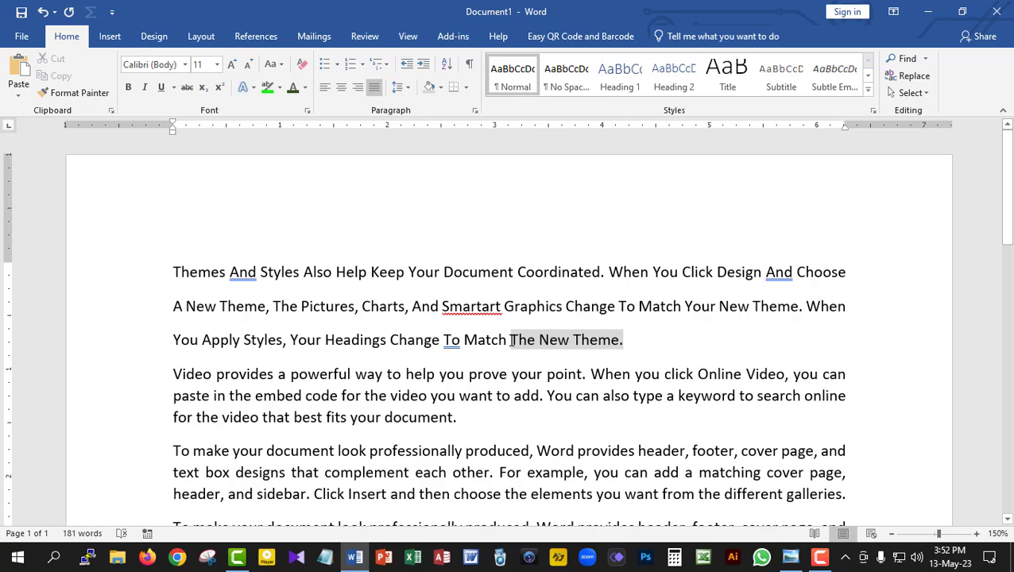
Change the shading behind "The New Theme." to a darker gray
left_click_drag(631, 342, 518, 341)
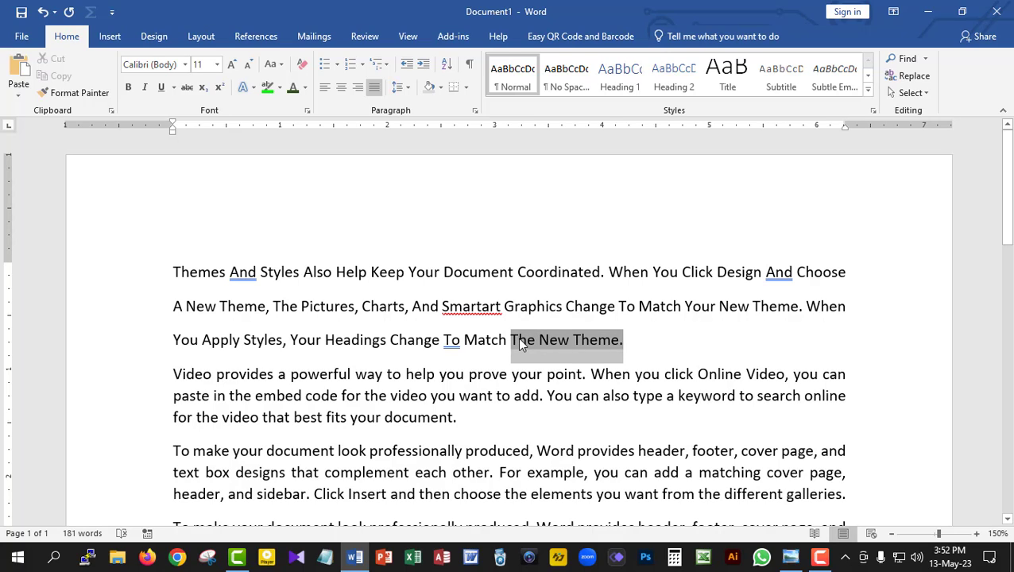
left_click(440, 88)
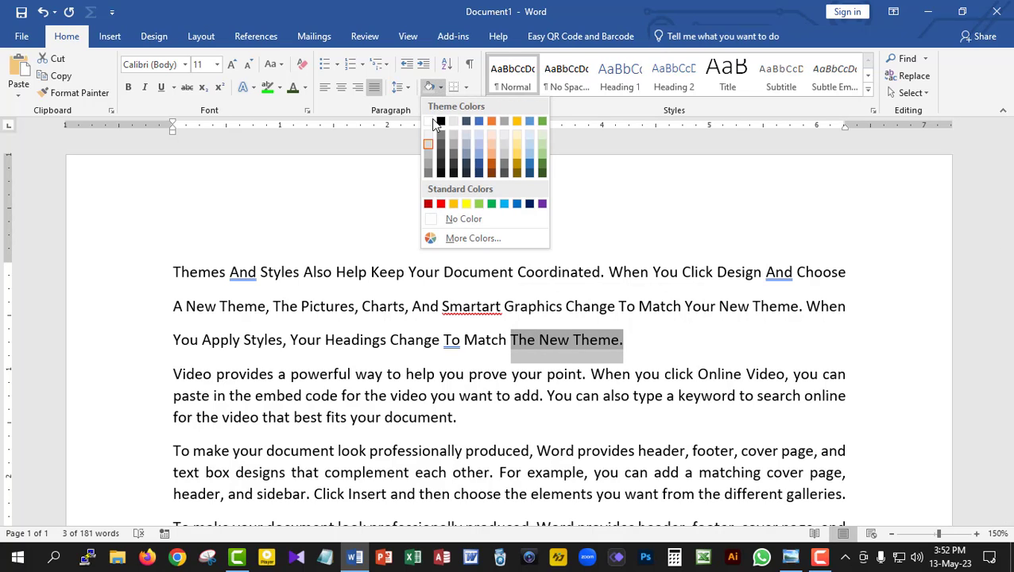
left_click(429, 170)
left_click(756, 338)
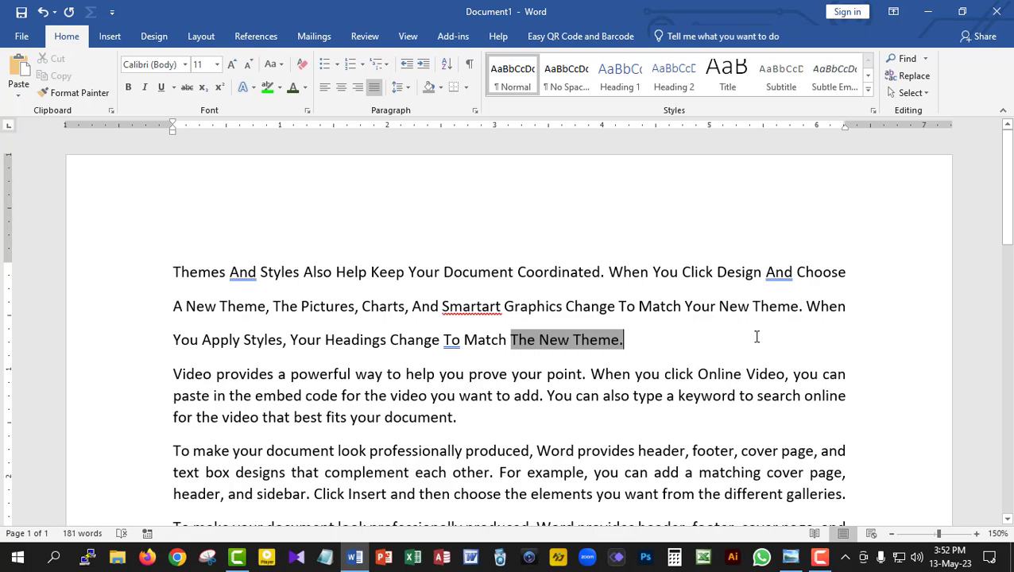
scroll(409, 393, "down", 1)
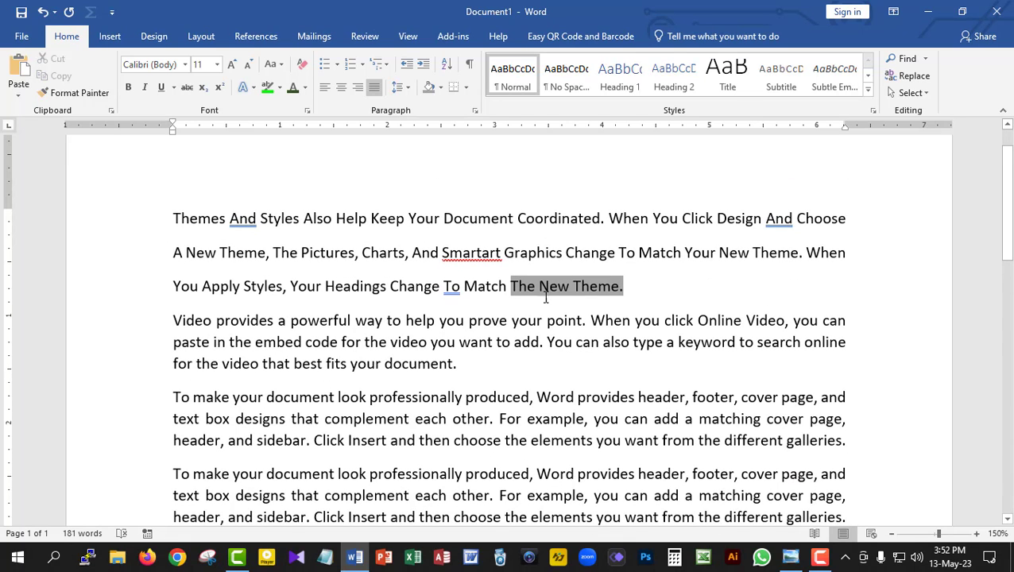
scroll(572, 304, "up", 1)
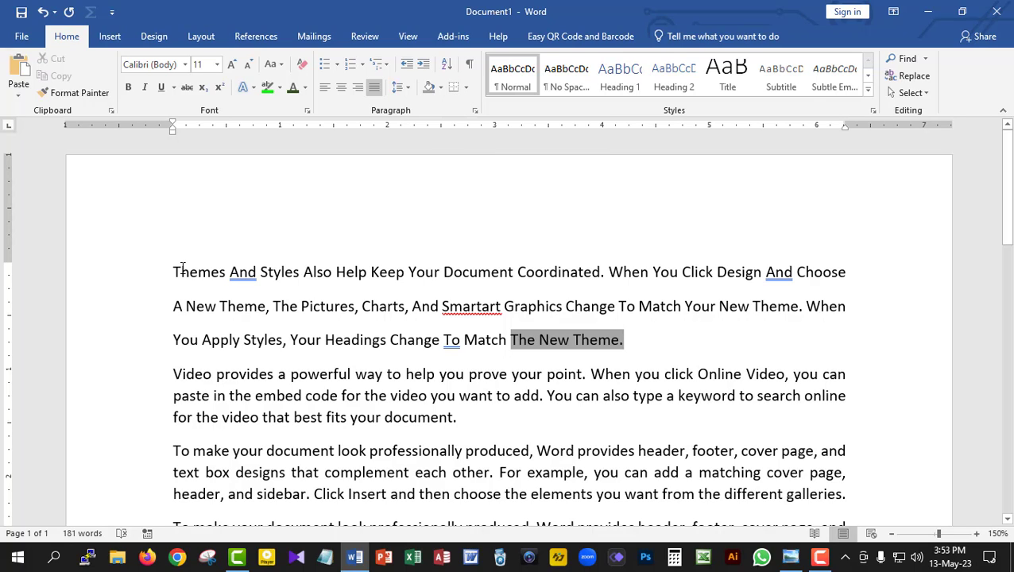
Apply All Borders to the words "Themes And Styles" at the start of the first paragraph
left_click_drag(173, 270, 289, 276)
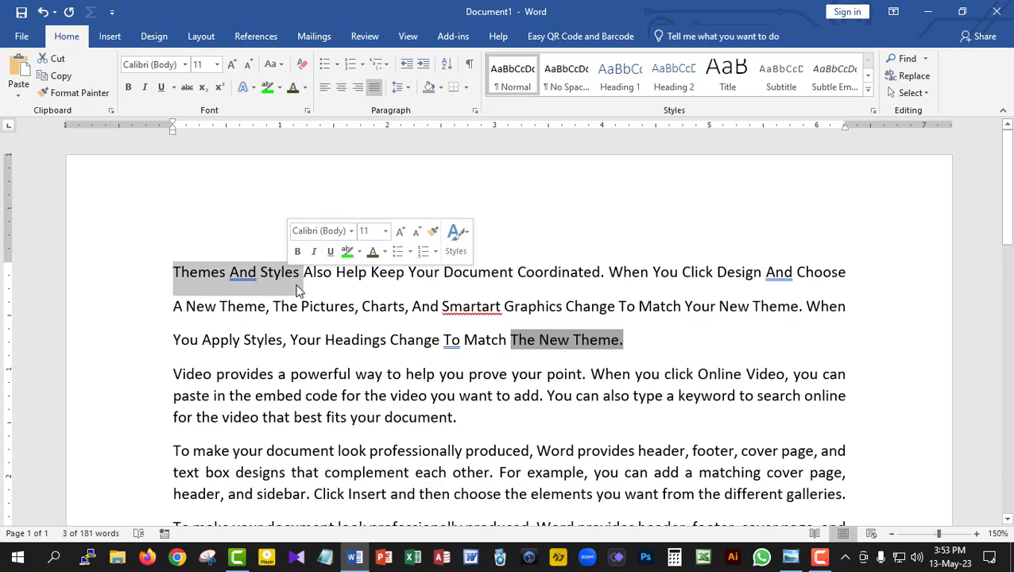
left_click(467, 89)
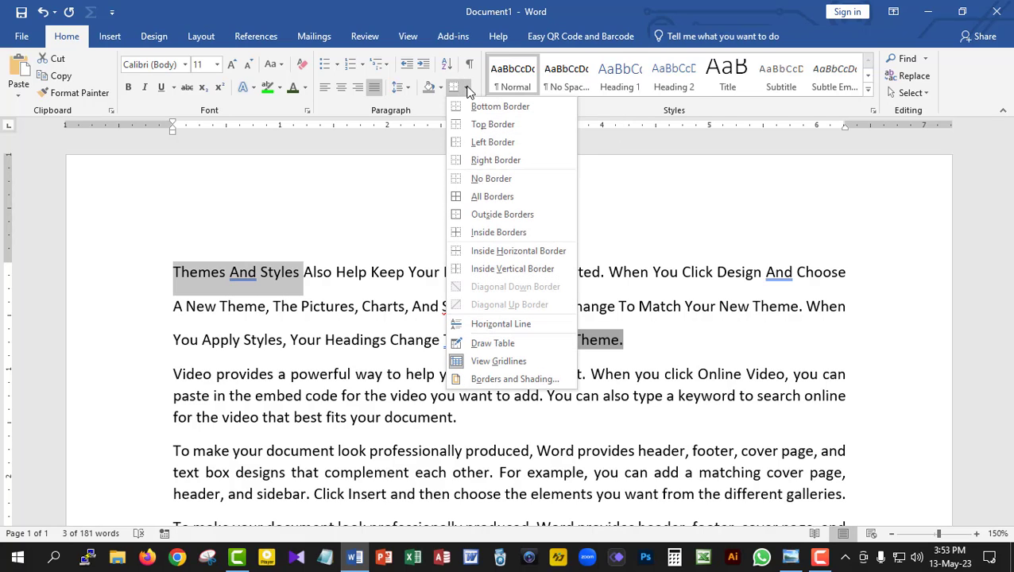
left_click(482, 197)
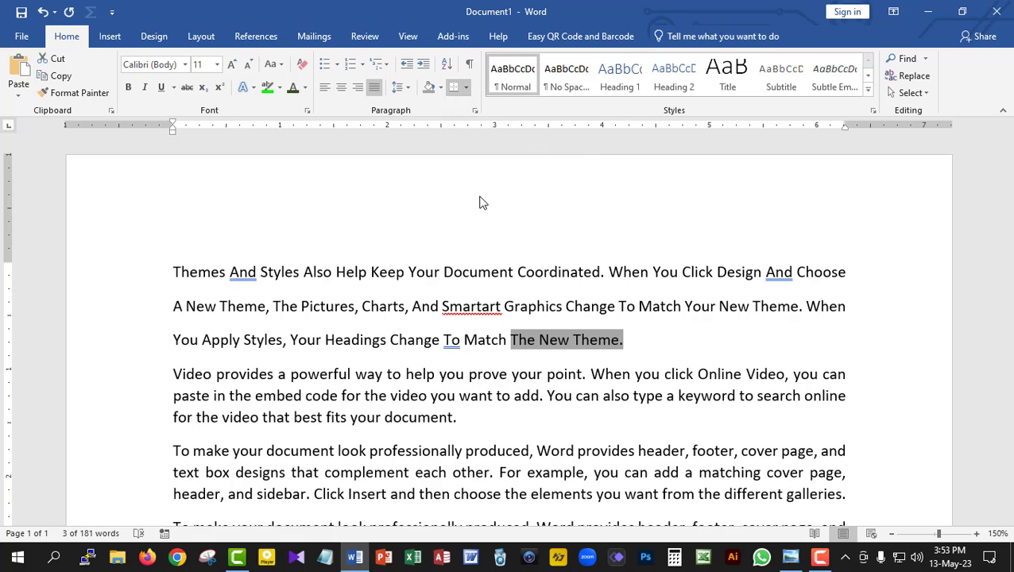
left_click(466, 282)
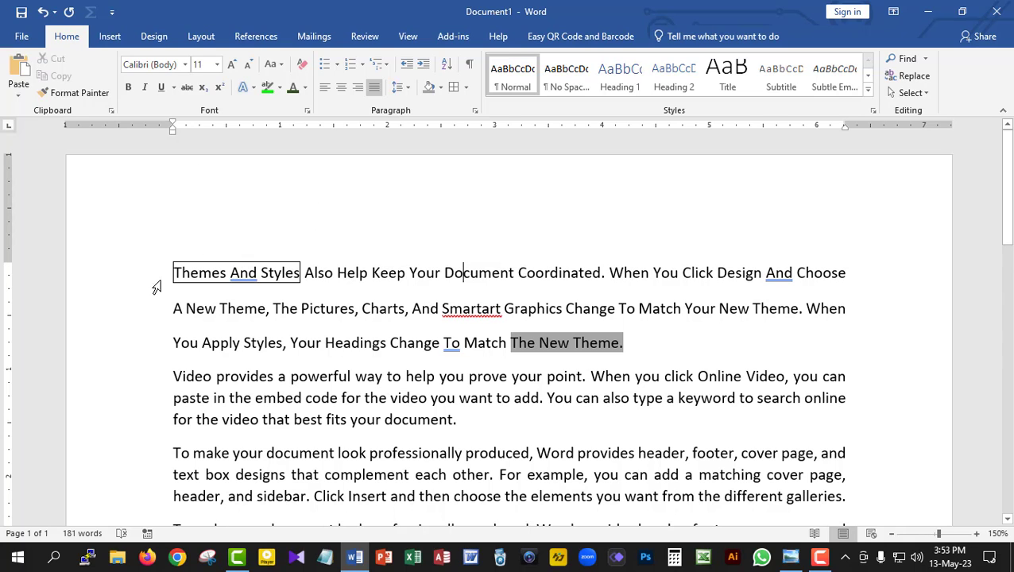
Apply All Borders to the whole second paragraph, beginning "Video provides a powerful way"
scroll(288, 350, "down", 3)
scroll(288, 349, "down", 1)
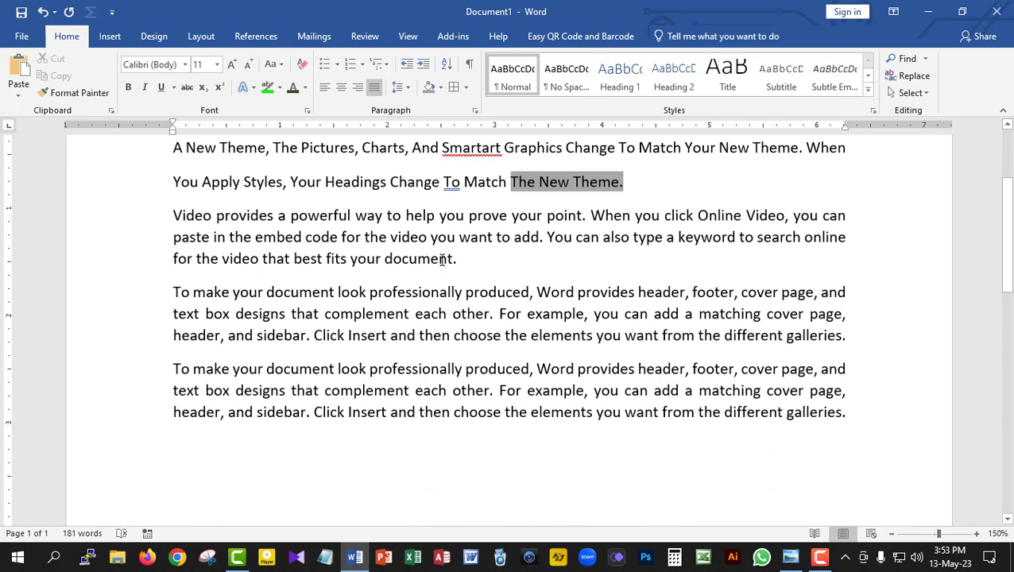
left_click_drag(443, 259, 173, 216)
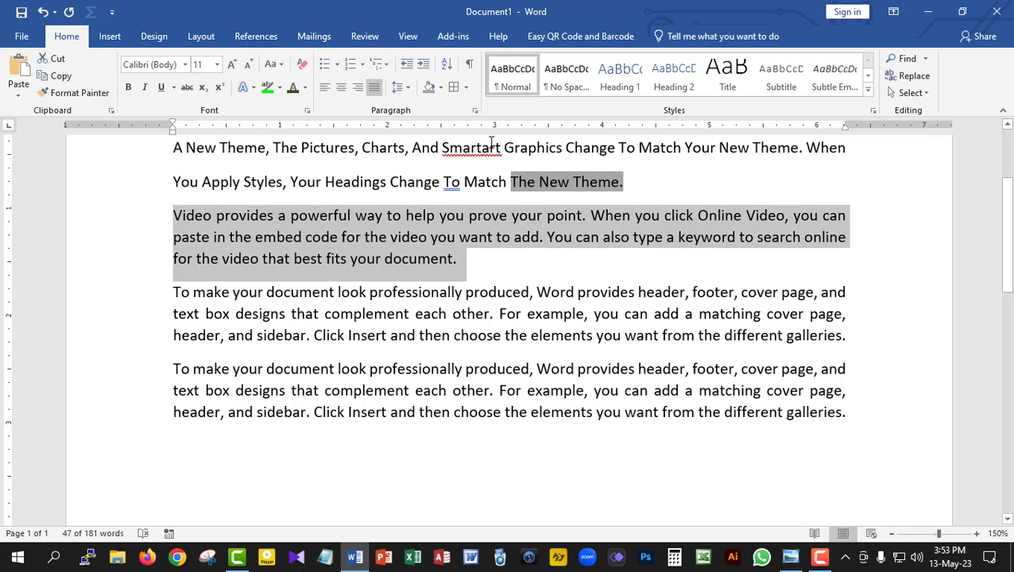
left_click(467, 88)
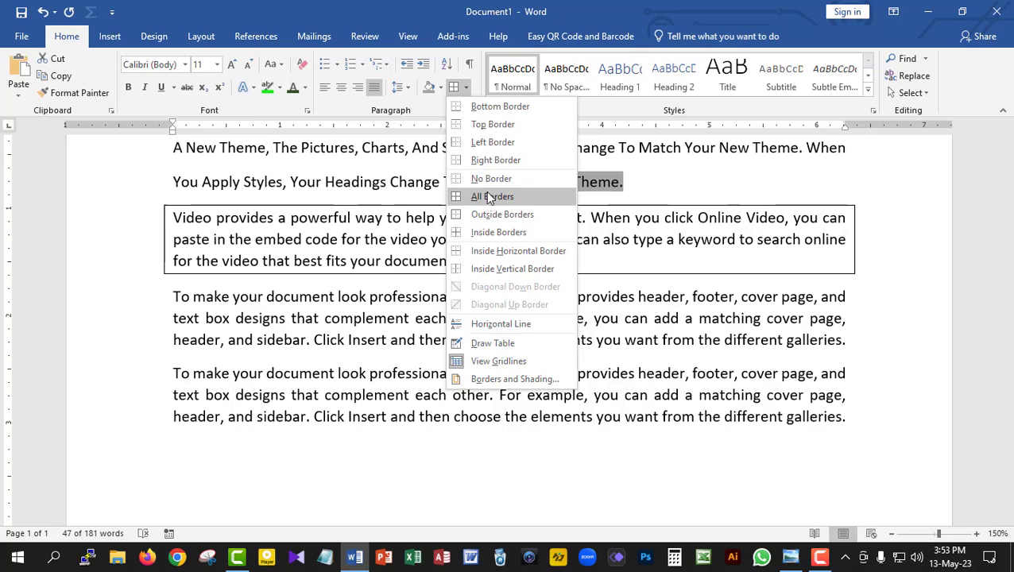
left_click(491, 197)
left_click(453, 297)
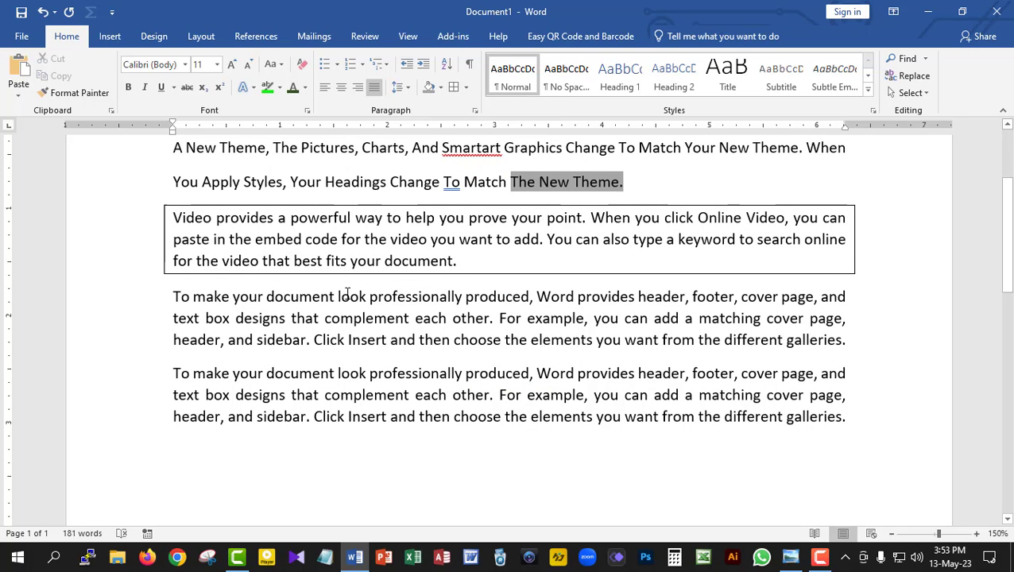
Undo the borders, the gray shading and the last paragraph spacing change
scroll(322, 302, "up", 2)
scroll(325, 314, "up", 1)
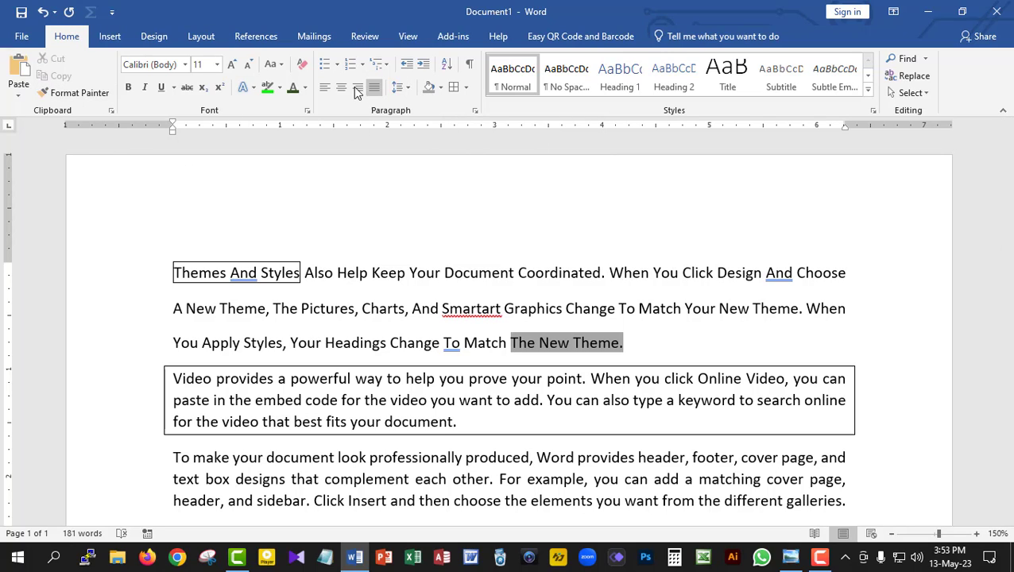
left_click(379, 326)
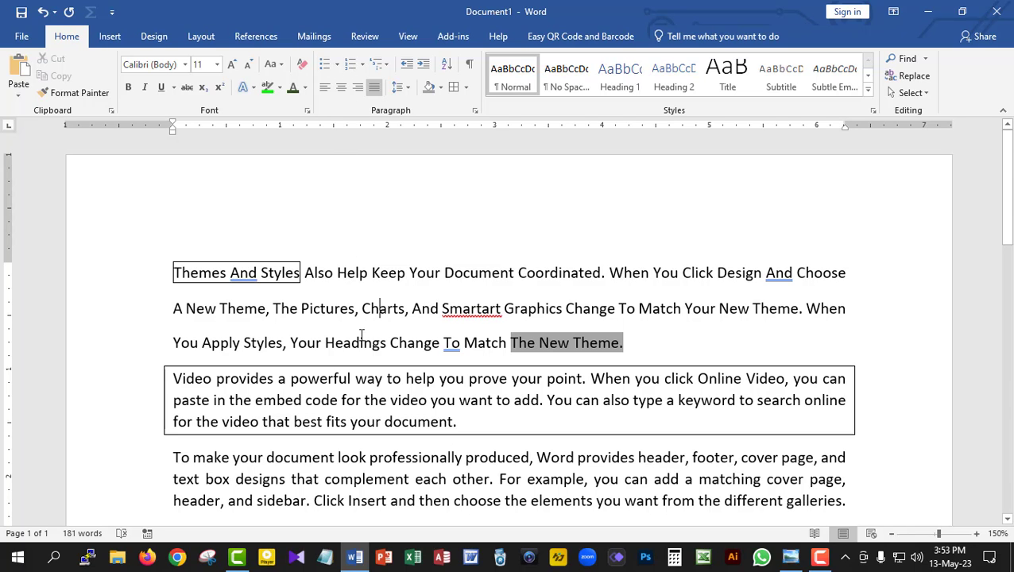
scroll(338, 350, "down", 1)
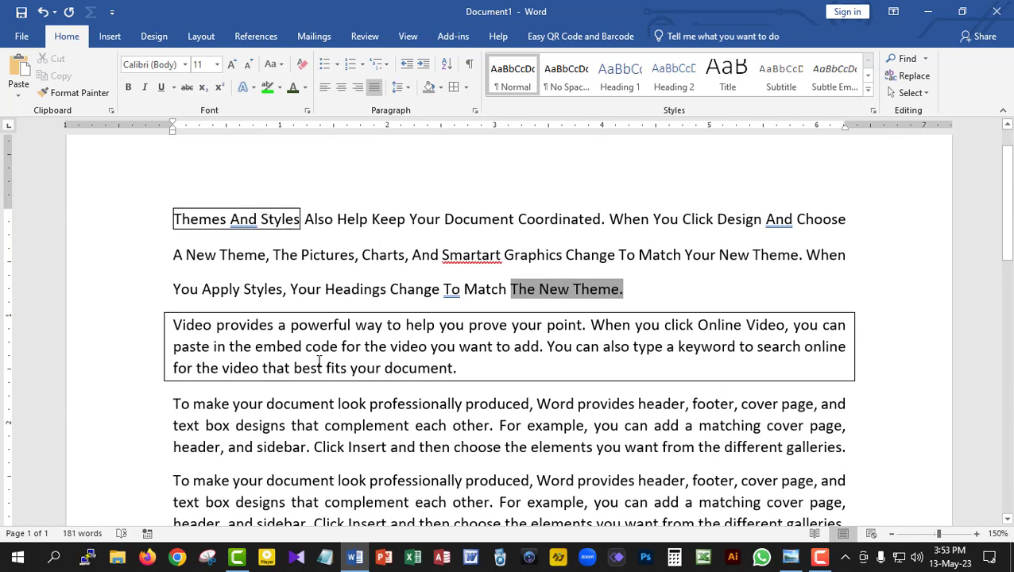
key("ctrl+z")
key("ctrl+z")
key("ctrl+z")
key("ctrl+z")
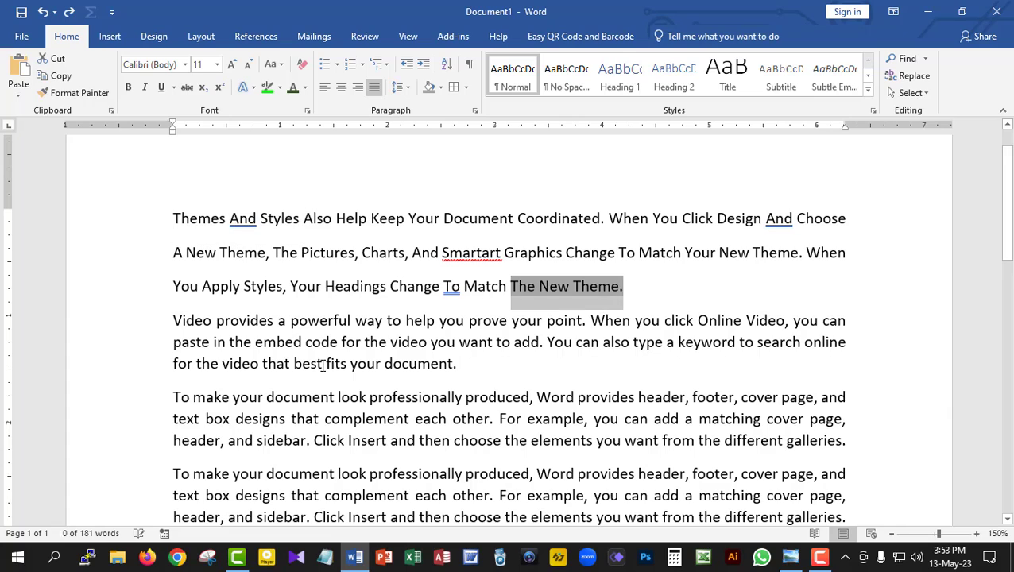
key("ctrl+z")
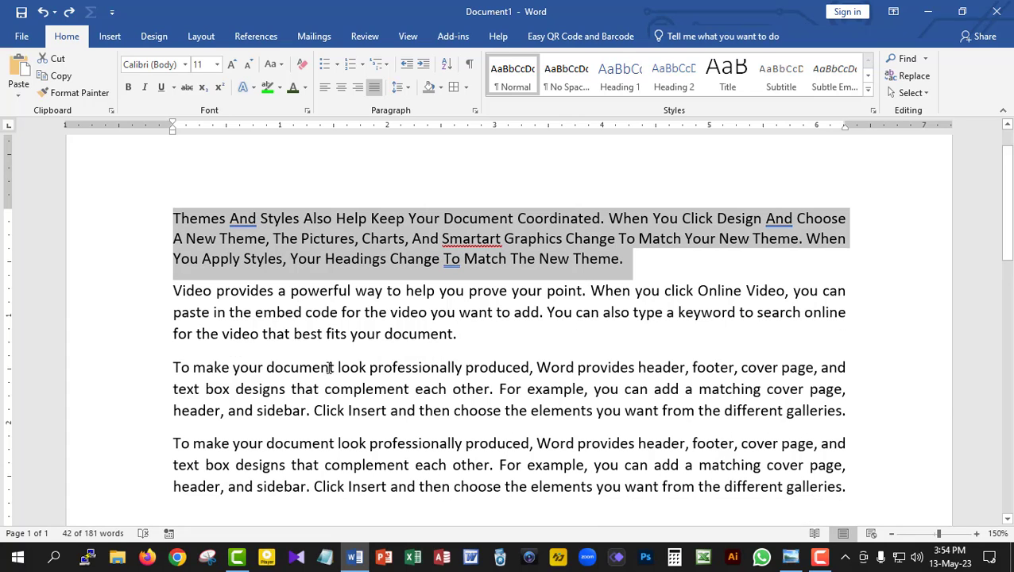
left_click(507, 344)
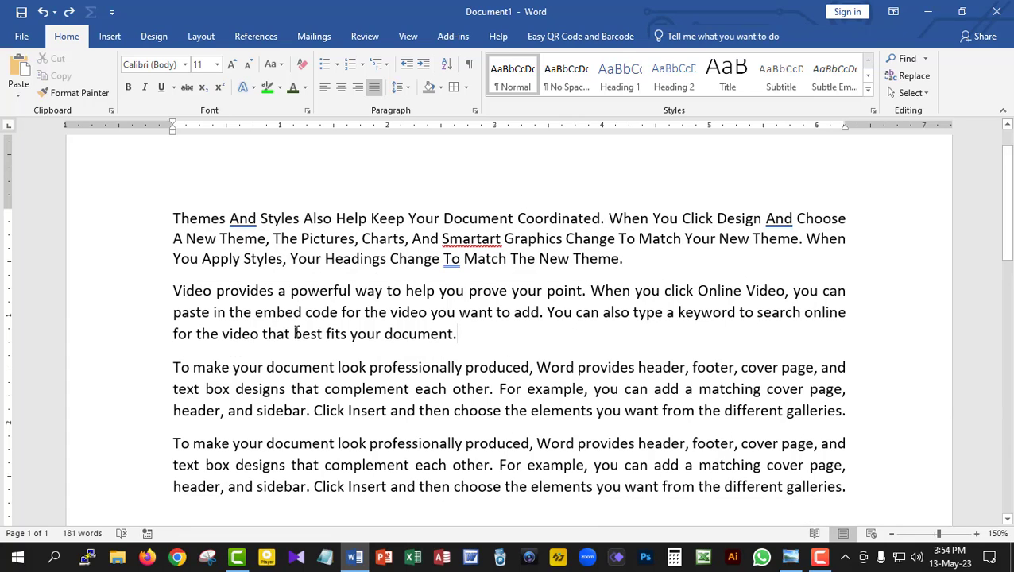
Apply a check mark bullet to the first paragraph, beginning "Themes And Styles"
scroll(322, 274, "up", 1)
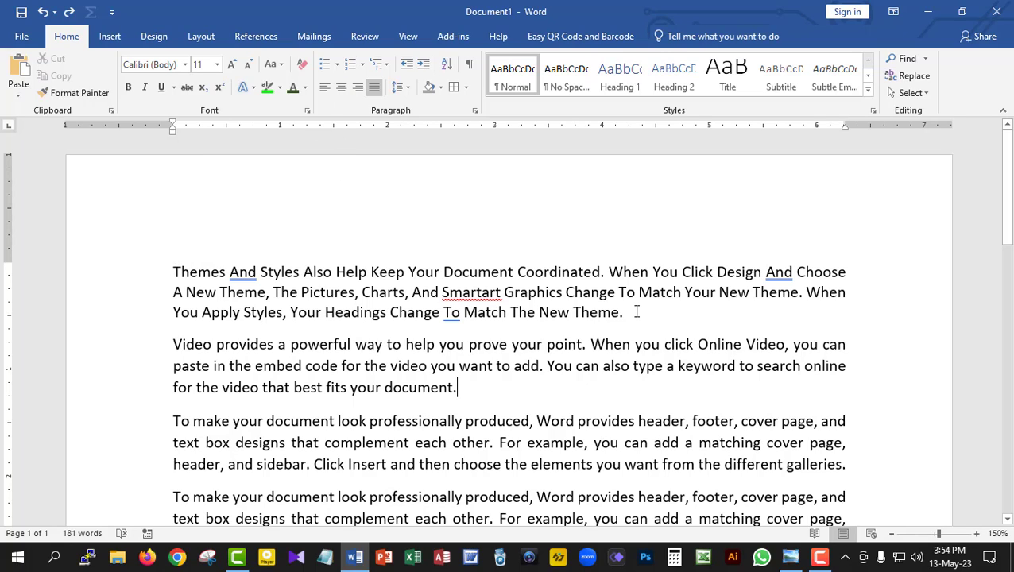
left_click_drag(624, 311, 173, 272)
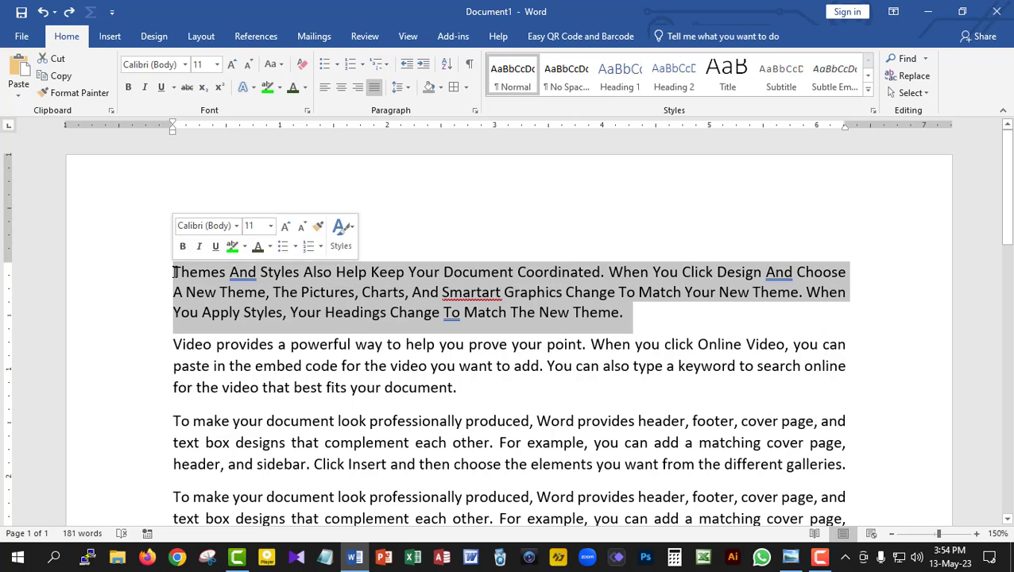
left_click(338, 68)
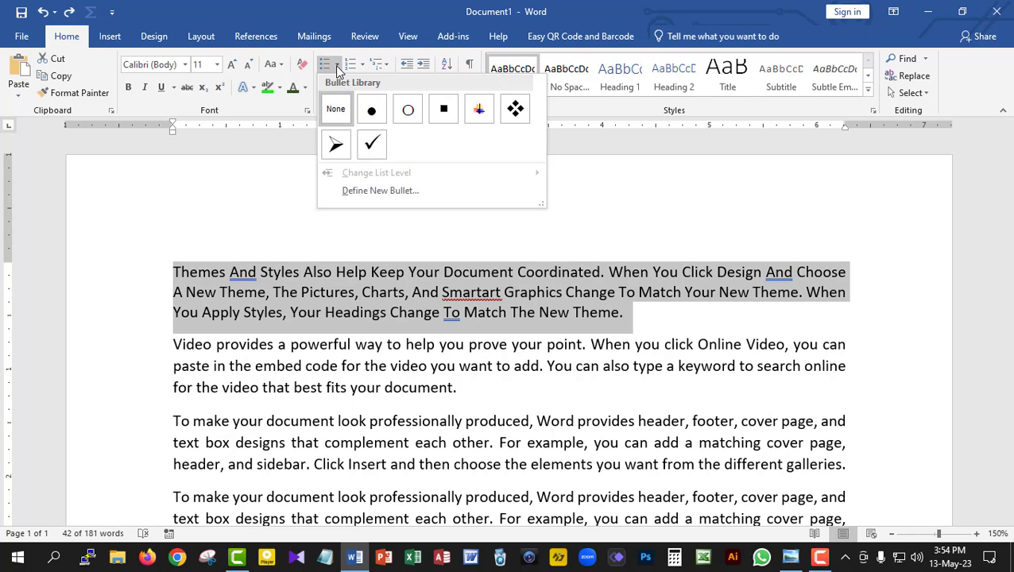
left_click(371, 144)
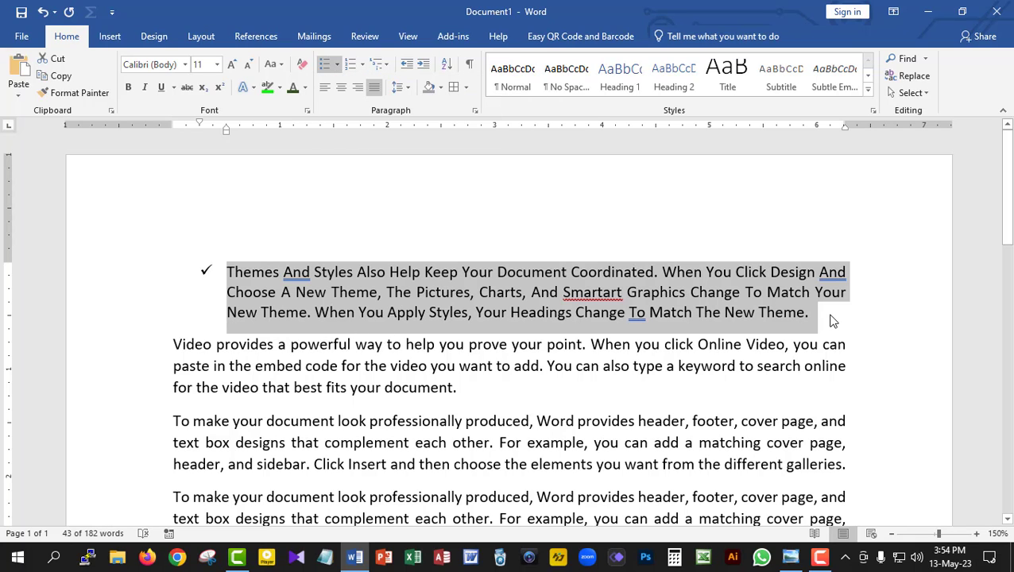
left_click(832, 321)
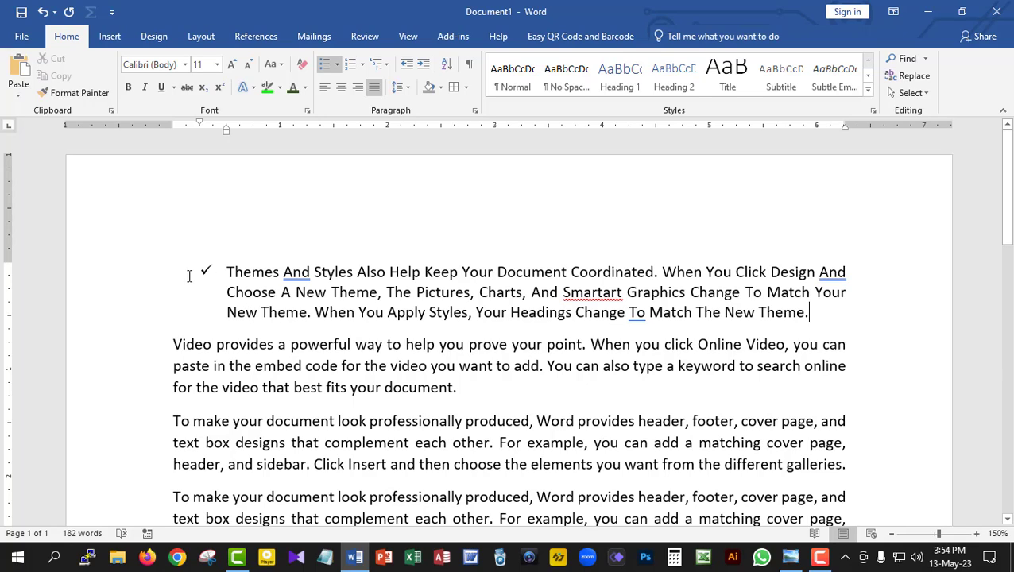
Apply the four-diamond bullet to the second paragraph, beginning "Video provides a powerful way"
left_click_drag(468, 390, 175, 347)
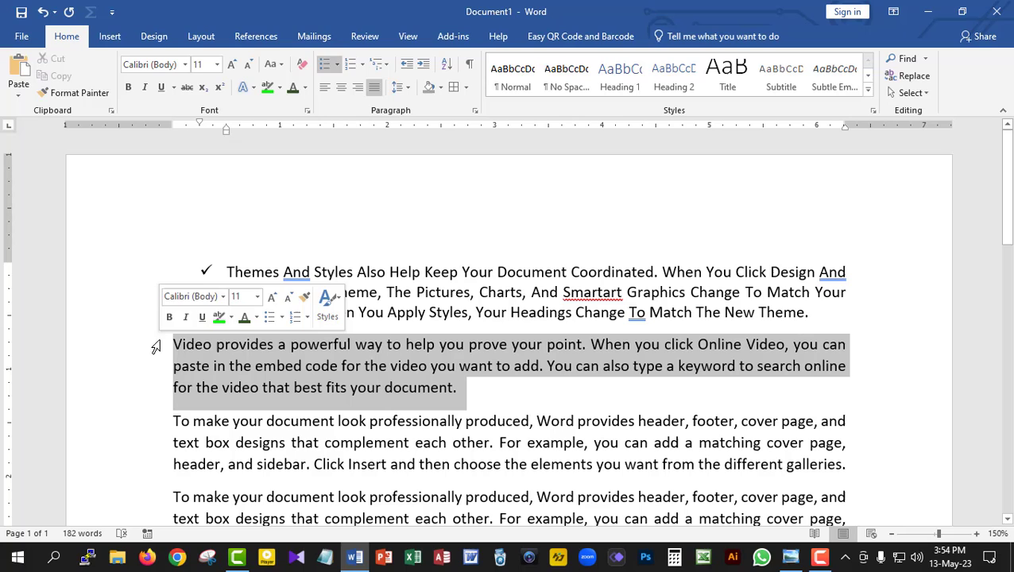
left_click(337, 70)
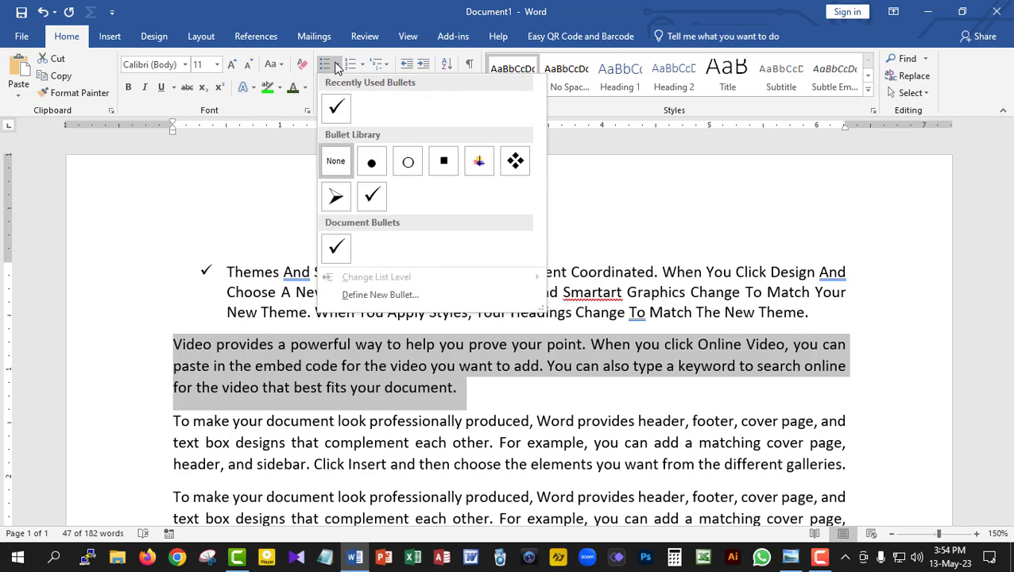
left_click(518, 161)
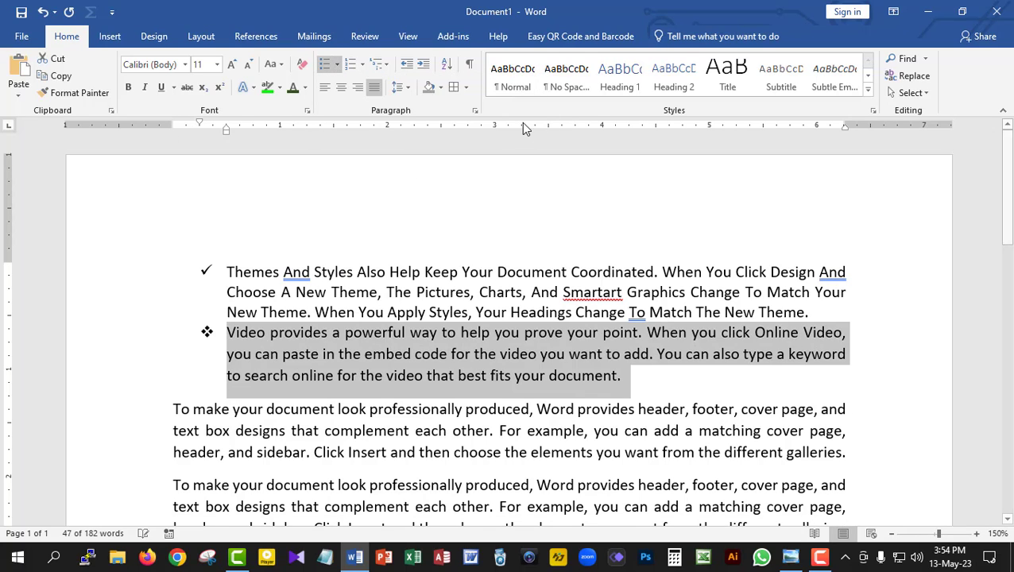
left_click(634, 380)
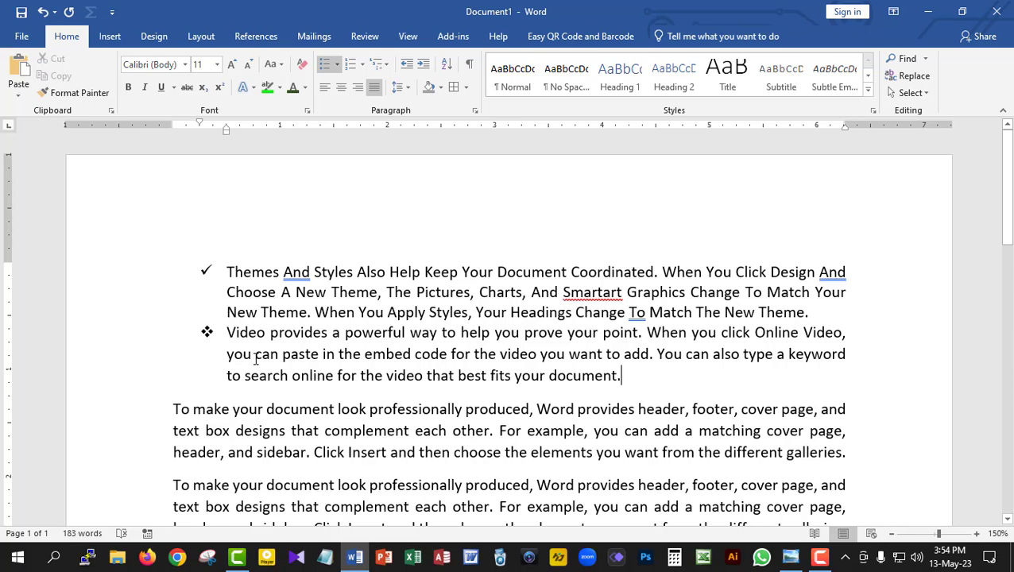
Apply 1. 2. 3. numbering to the third paragraph, the first one beginning "To make your document look"
scroll(330, 318, "down", 3)
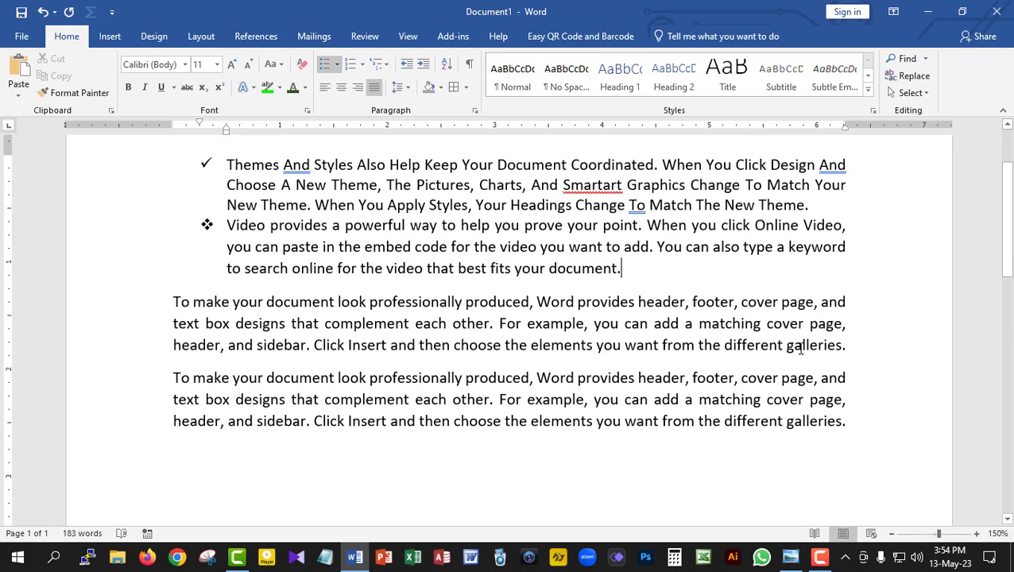
left_click_drag(852, 346, 181, 302)
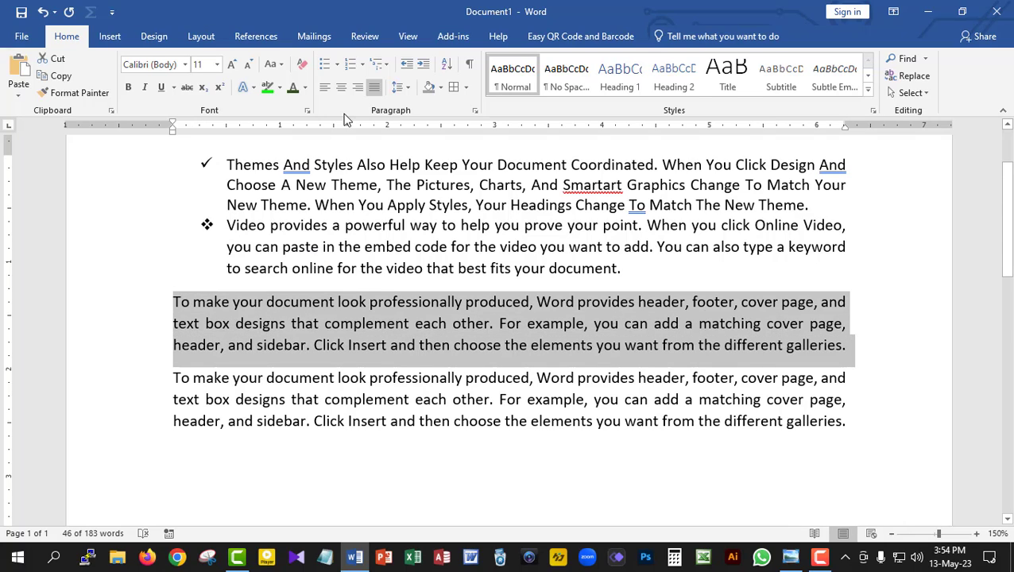
left_click(361, 66)
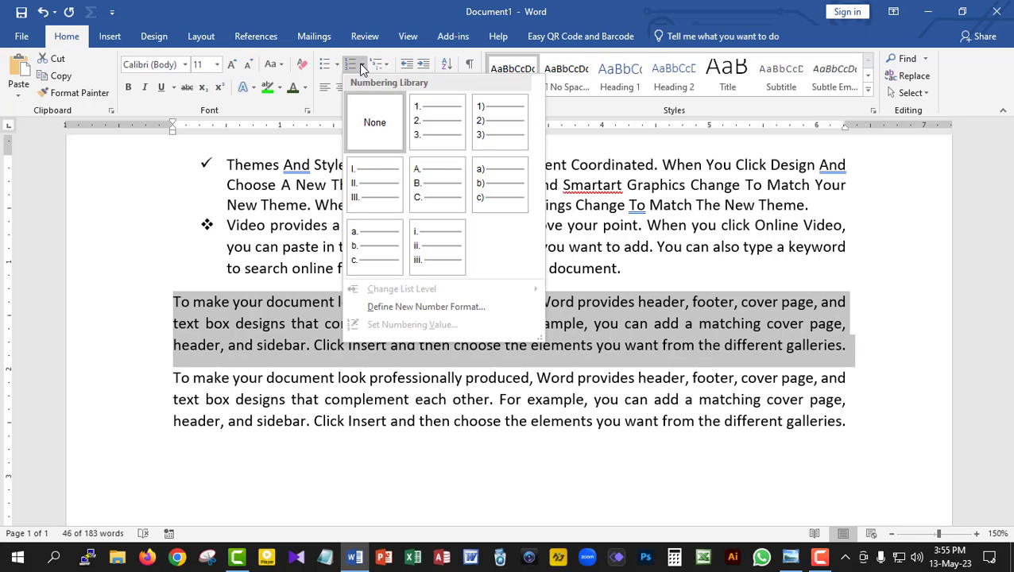
left_click(435, 128)
left_click(244, 312)
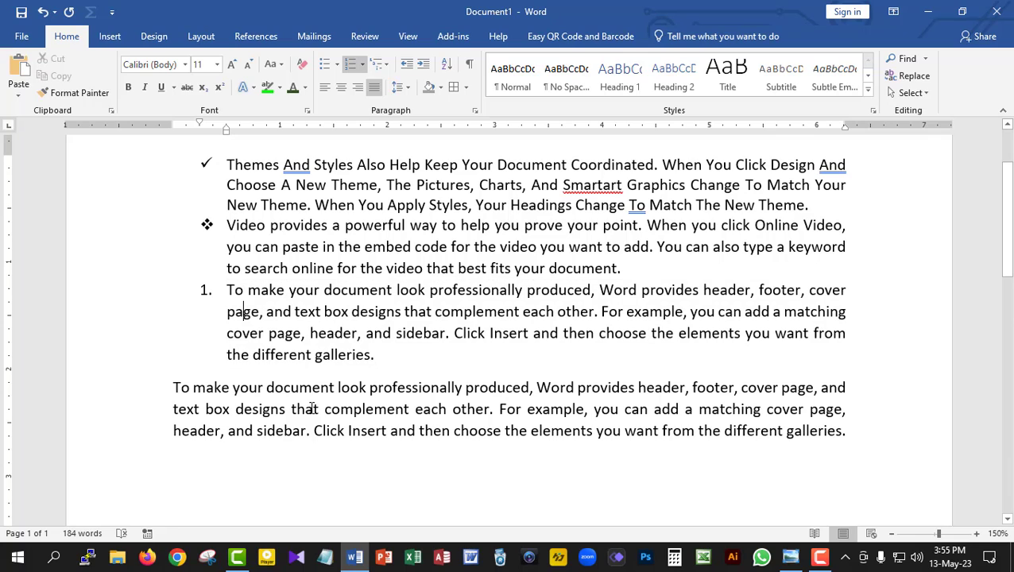
Apply A. B. C. numbering to the last paragraph, beginning "To make your document look"
left_click_drag(848, 432, 120, 396)
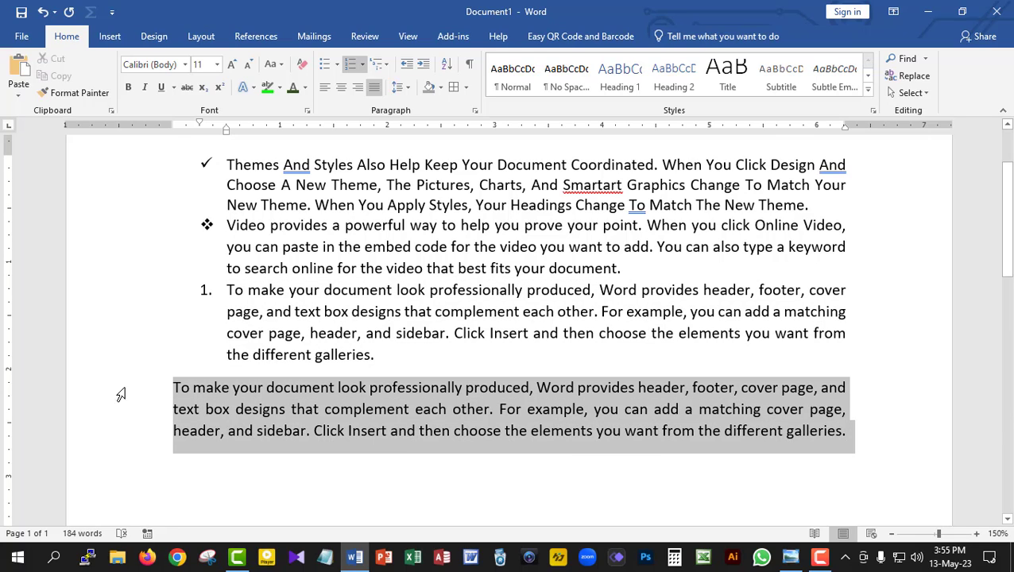
left_click(363, 65)
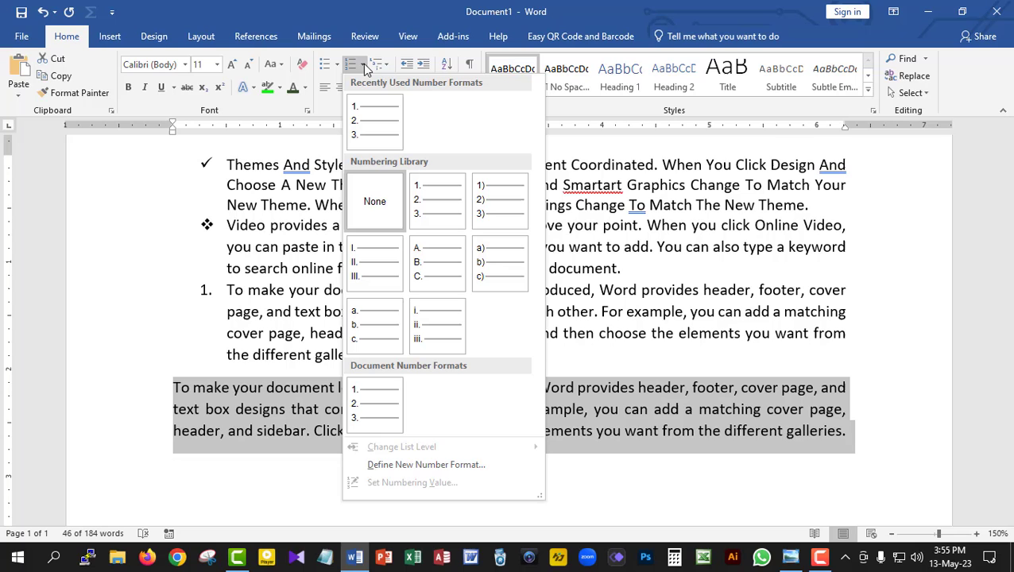
left_click(423, 252)
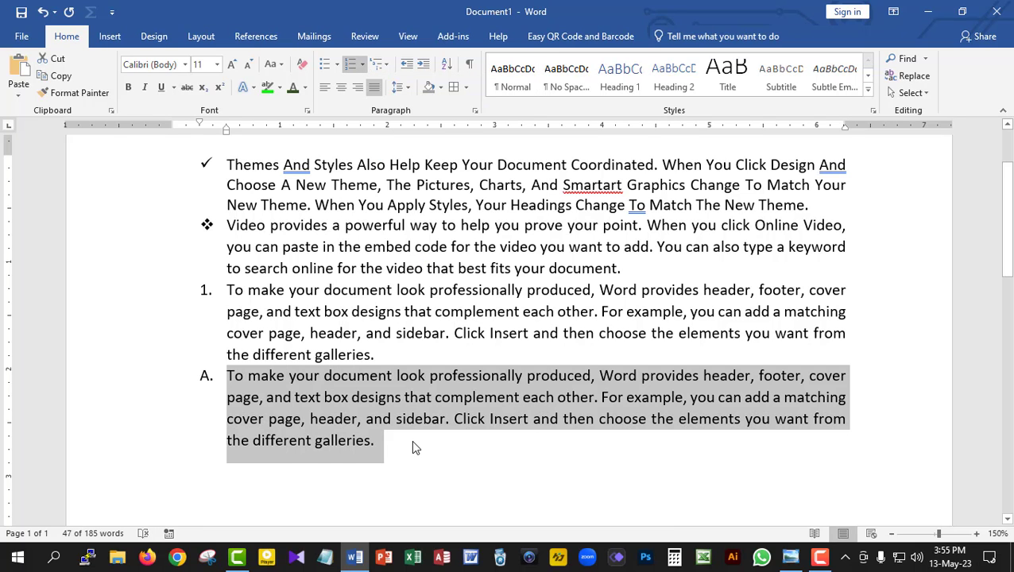
left_click(412, 448)
Undo the bullets and numbering applied to all four paragraphs
scroll(297, 304, "up", 1)
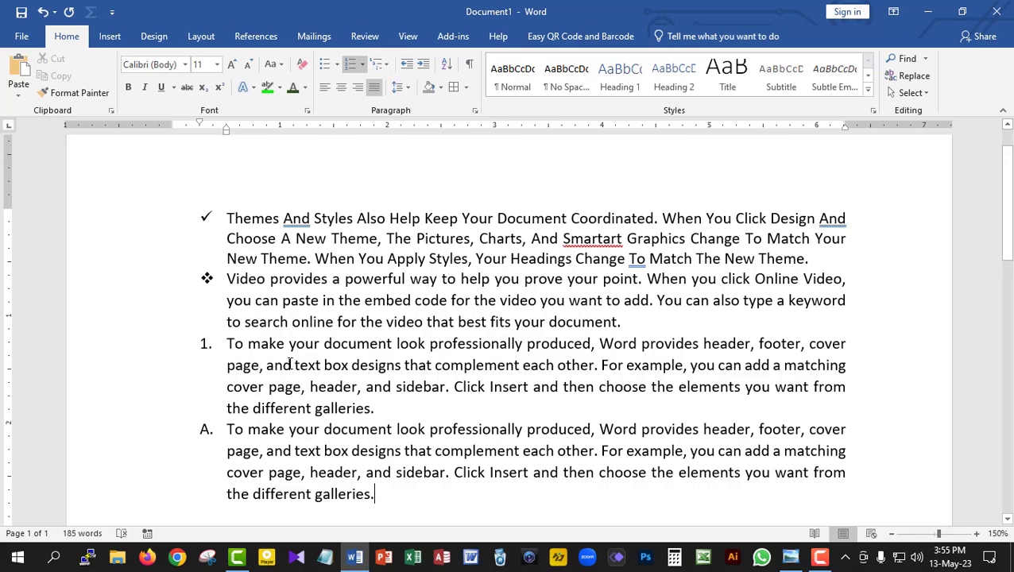
key("ctrl+z")
key("ctrl+z")
key("ctrl+z")
key("ctrl+z")
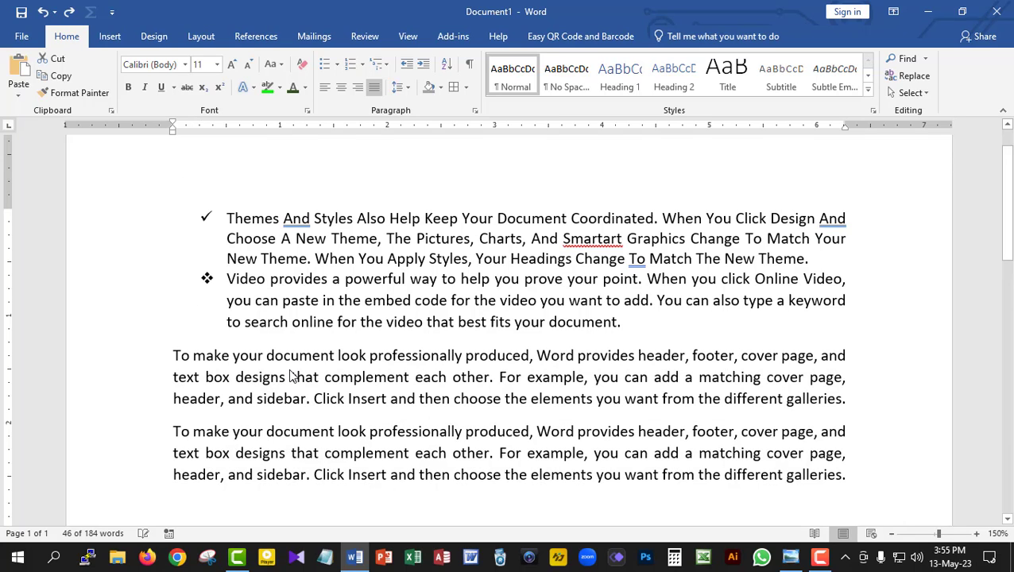
key("ctrl+z")
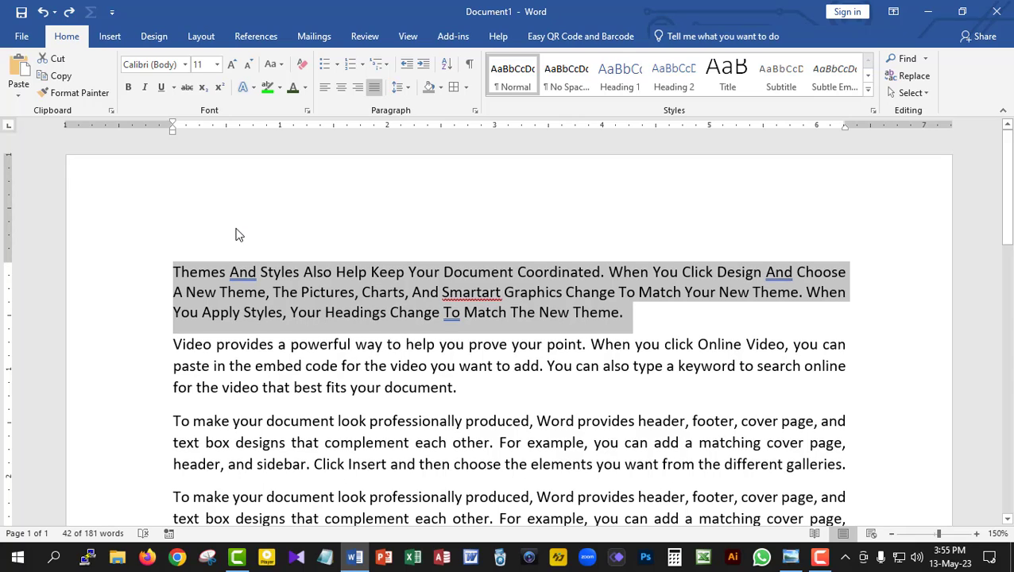
Insert the line "Mahigonj College Rangpur" above the first paragraph and start a new line beneath it
left_click(235, 231)
key("Home")
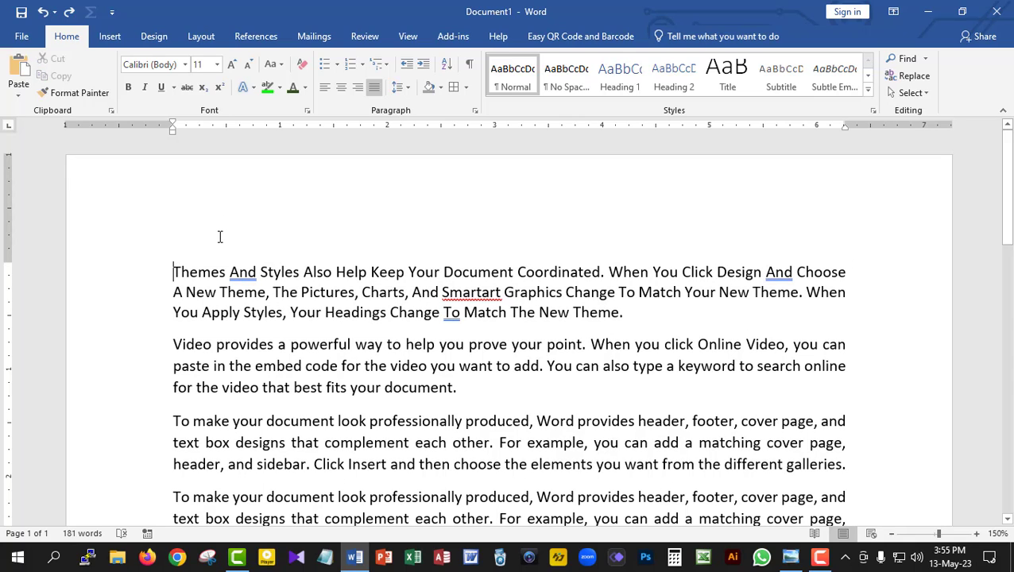
key("Return")
key("Up")
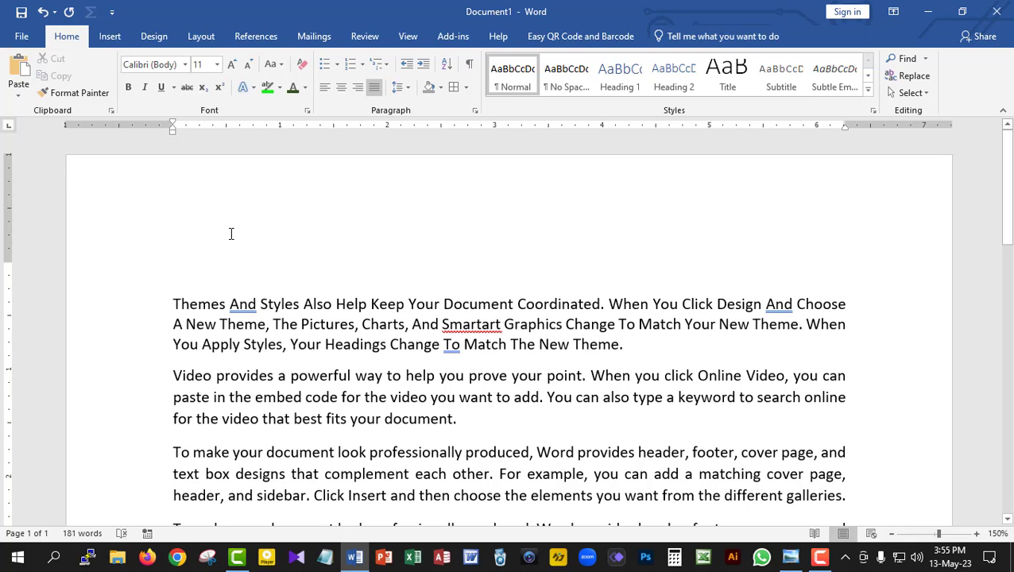
type("Mah")
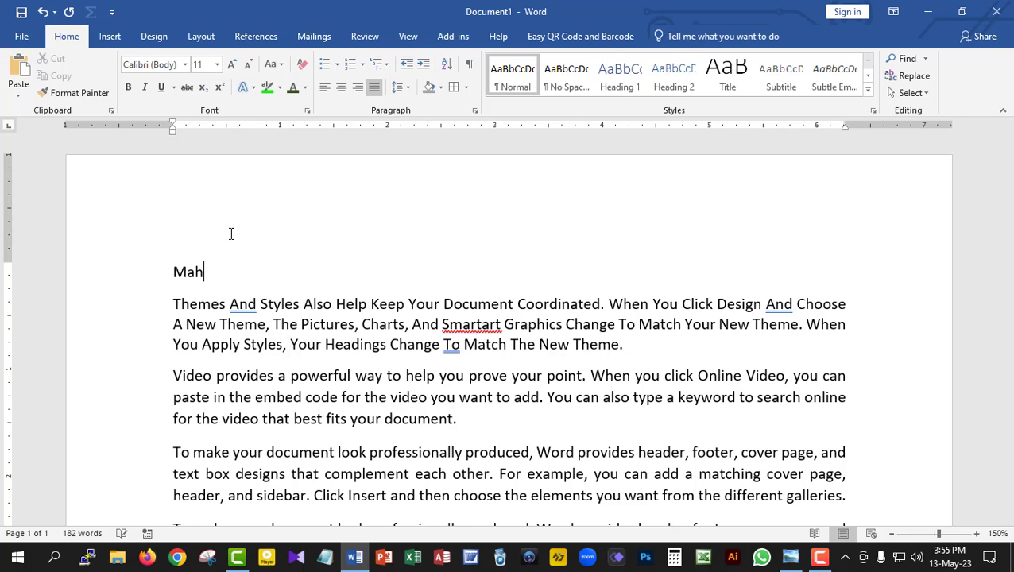
type("igonj Col")
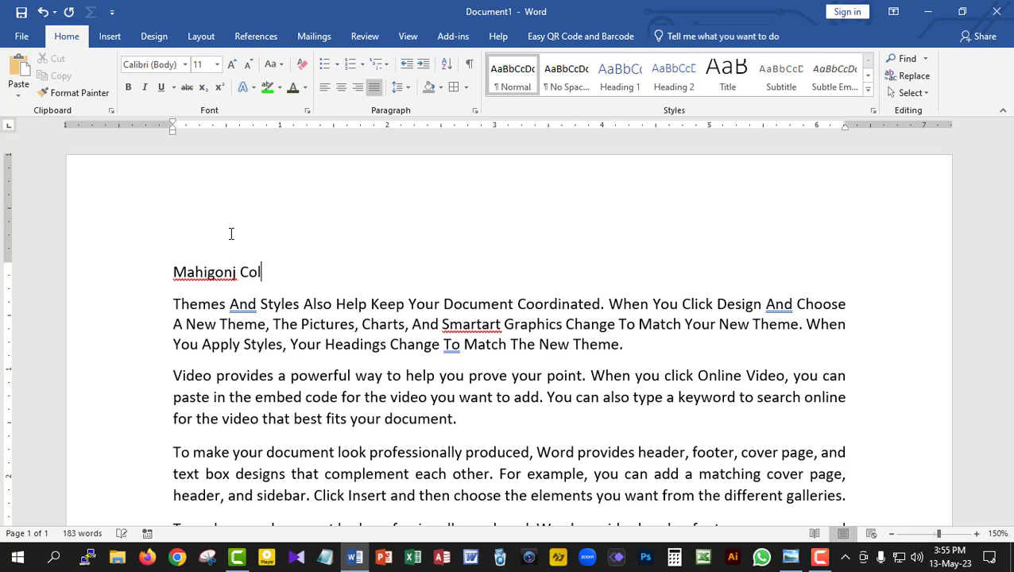
type("lege Rangpu")
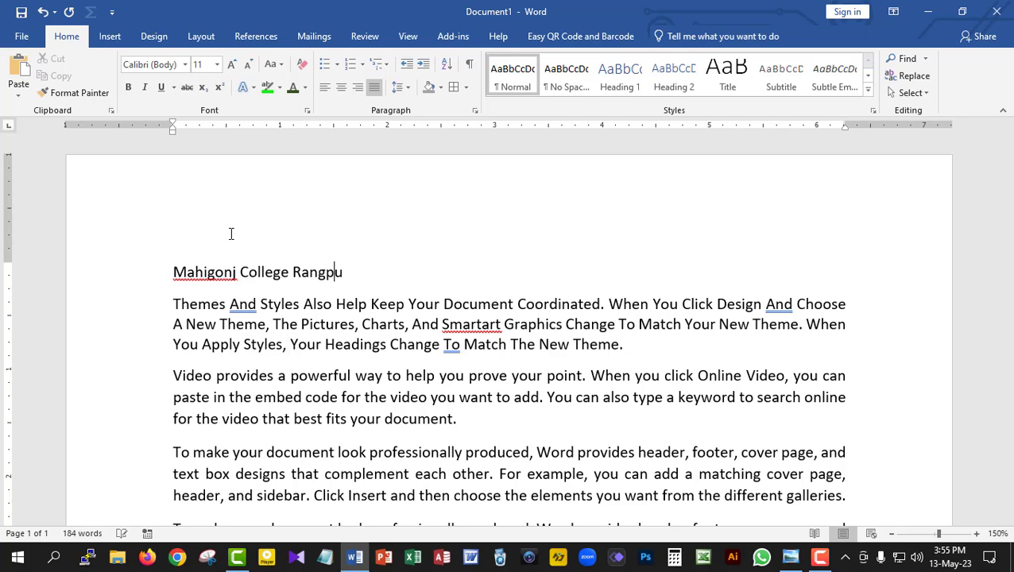
type("r")
key("Return")
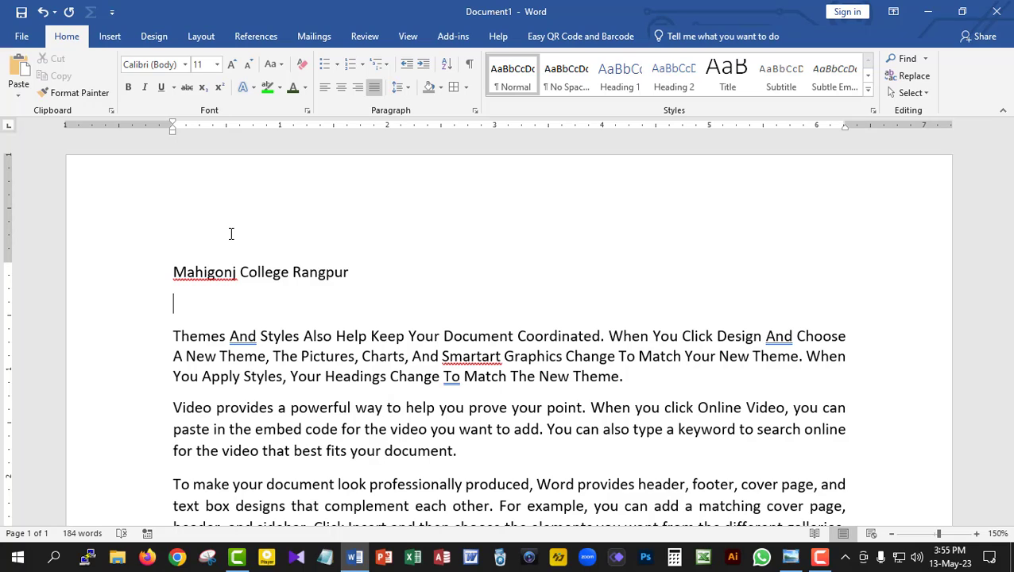
Enter "HSC", "Hon's" and "Degree" on separate lines below the college name
type("HSC")
key("Return")
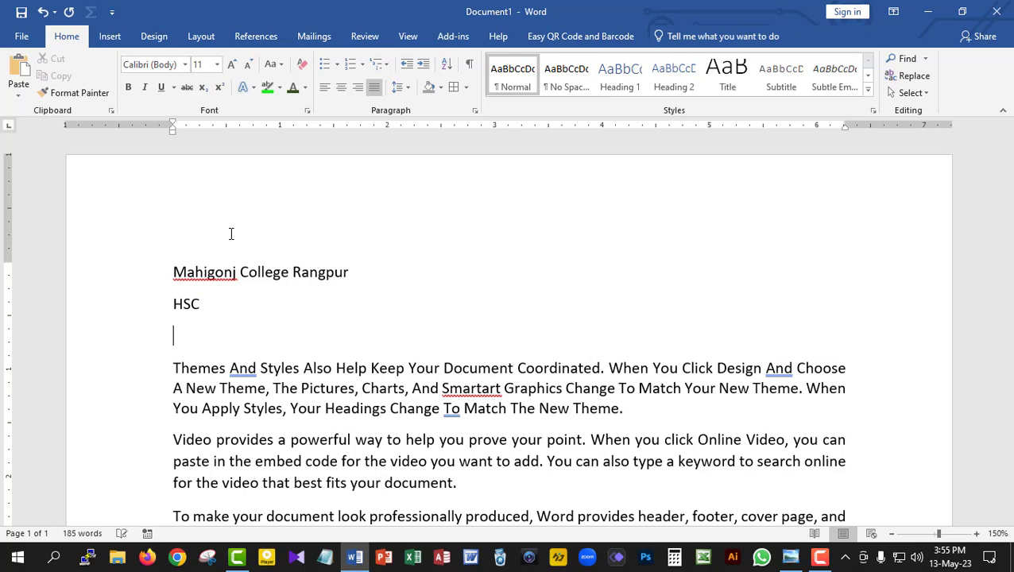
type("Ho")
type("n")
type("'s")
key("Return")
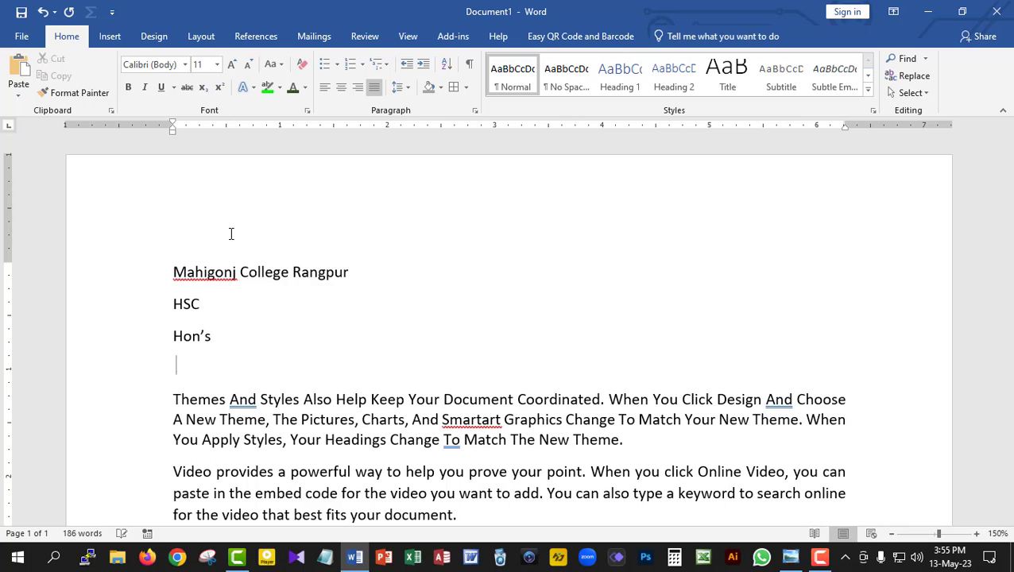
type("Degree")
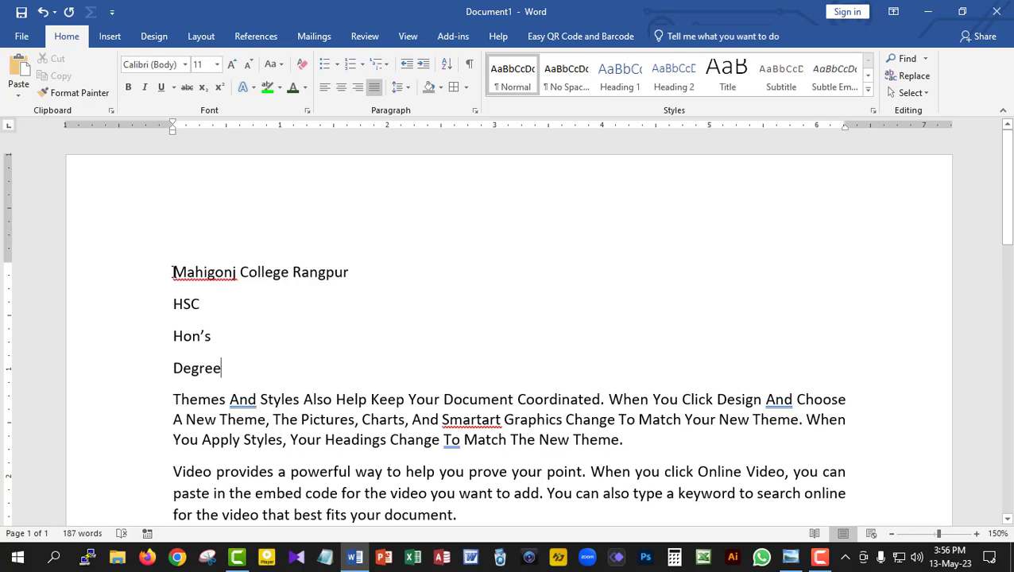
Apply check mark bullets to the three lines HSC, Hon's and Degree
left_click_drag(173, 272, 349, 273)
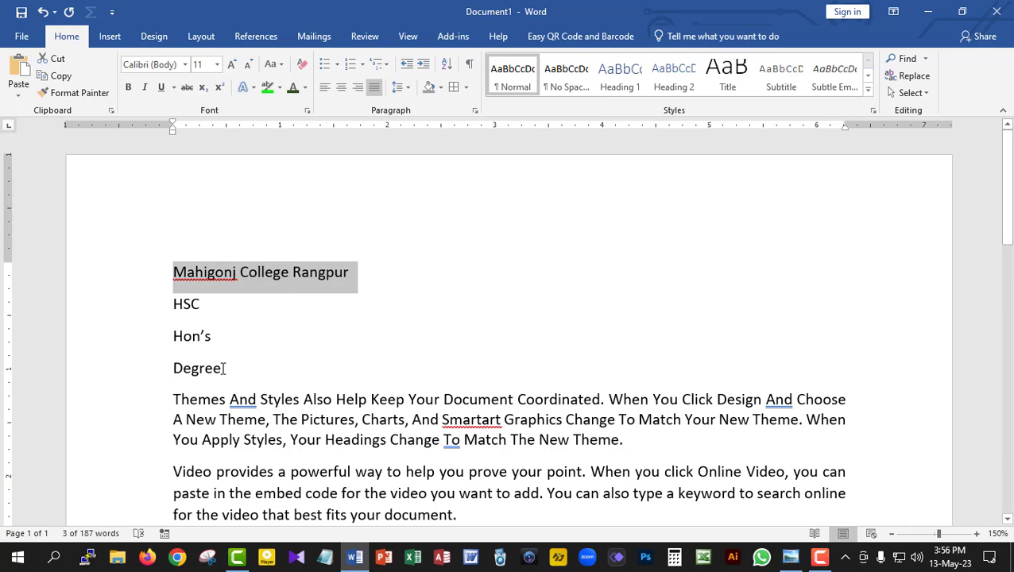
left_click_drag(224, 368, 163, 322)
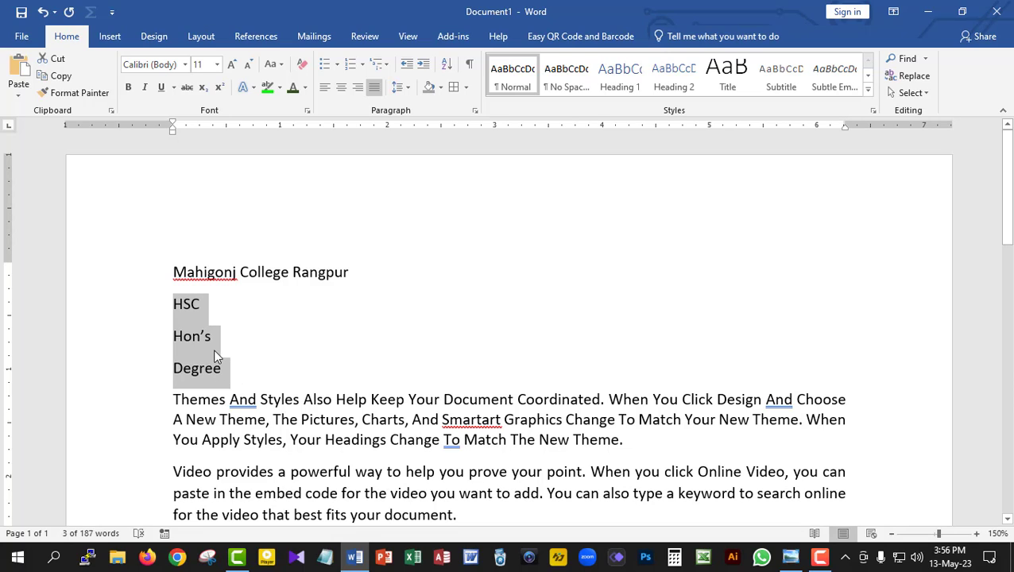
left_click(337, 67)
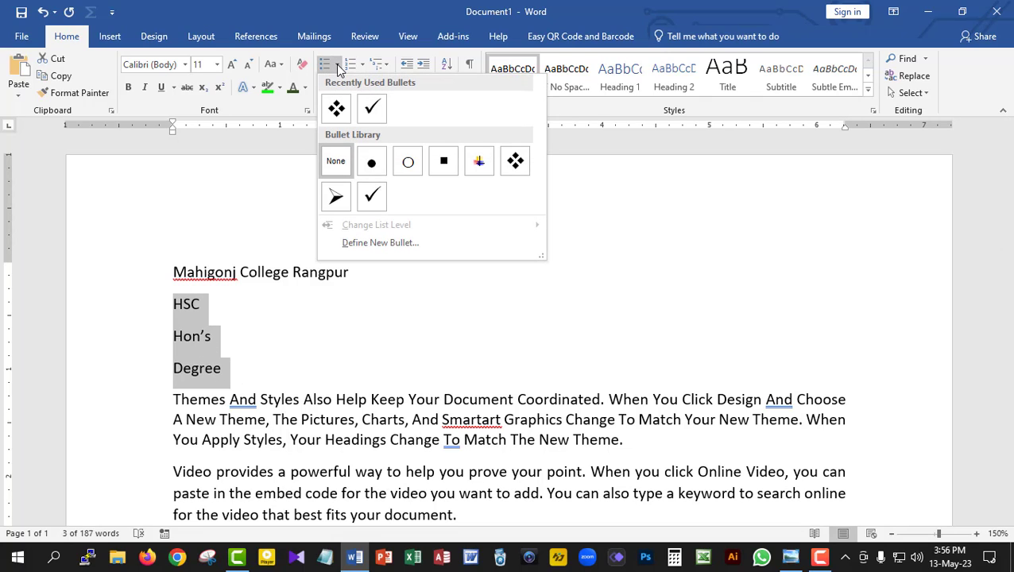
left_click(372, 196)
left_click(284, 350)
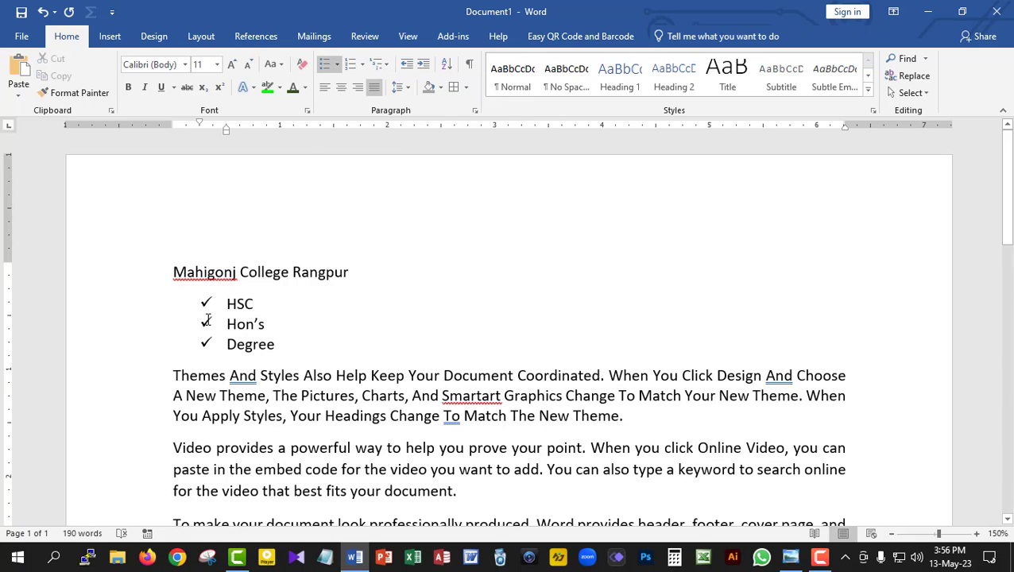
Change the HSC, Hon's and Degree list to 1. 2. 3. numbering
left_click_drag(282, 344, 206, 302)
left_click(364, 67)
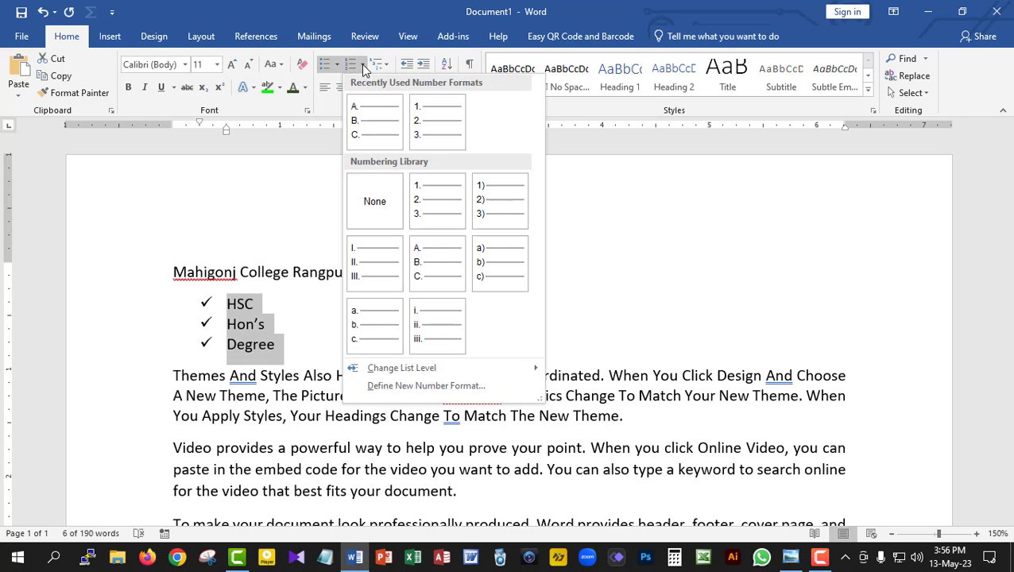
left_click(429, 198)
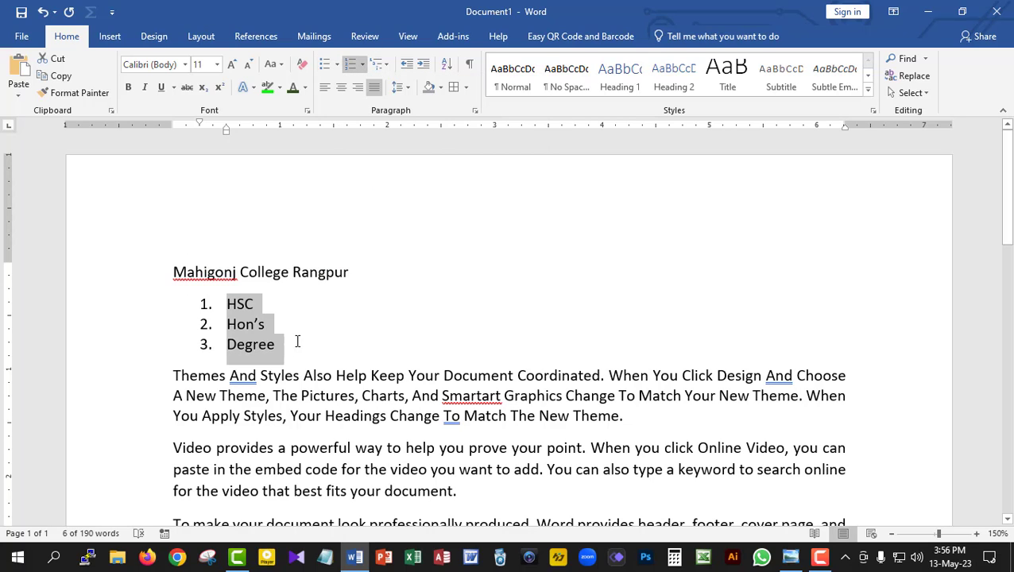
left_click(297, 343)
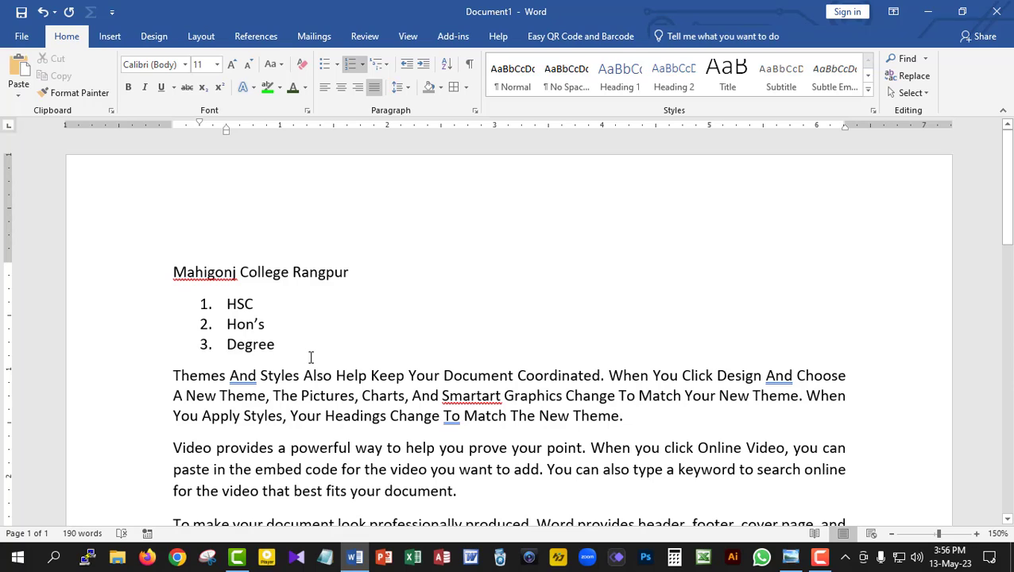
Add "M.A" as the fourth item of the numbered list and start a fifth item
key("Return")
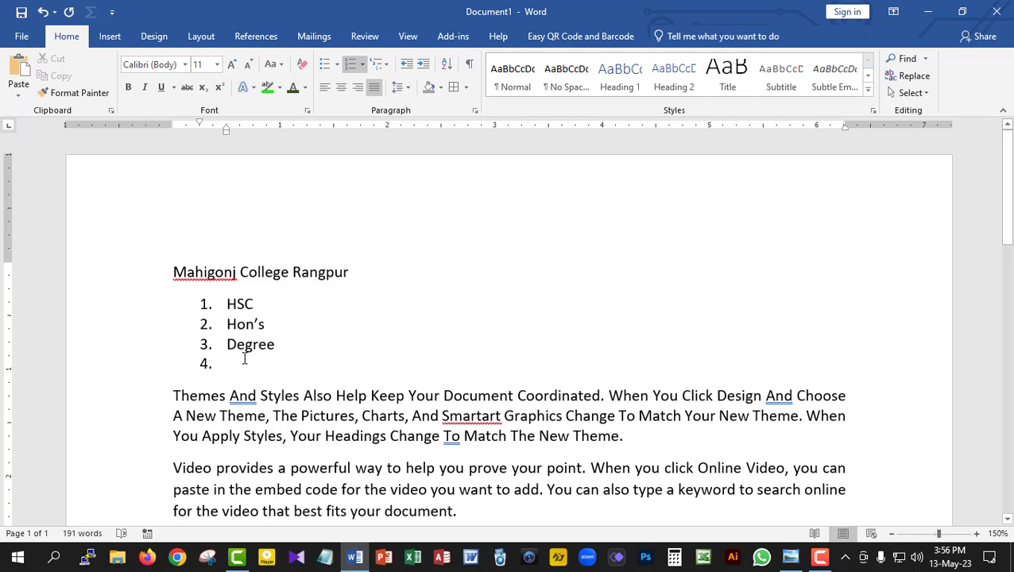
type("M")
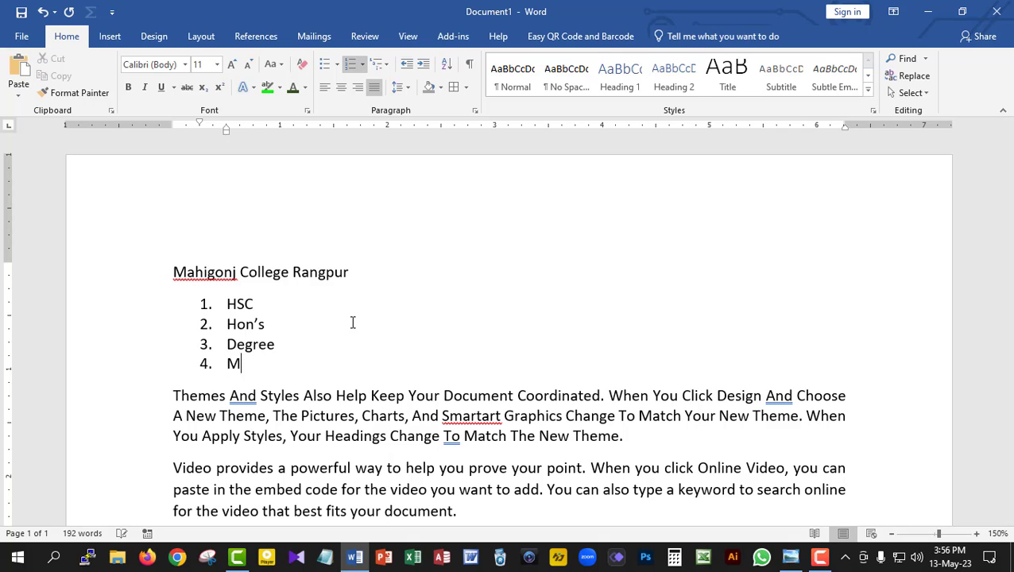
type(".A")
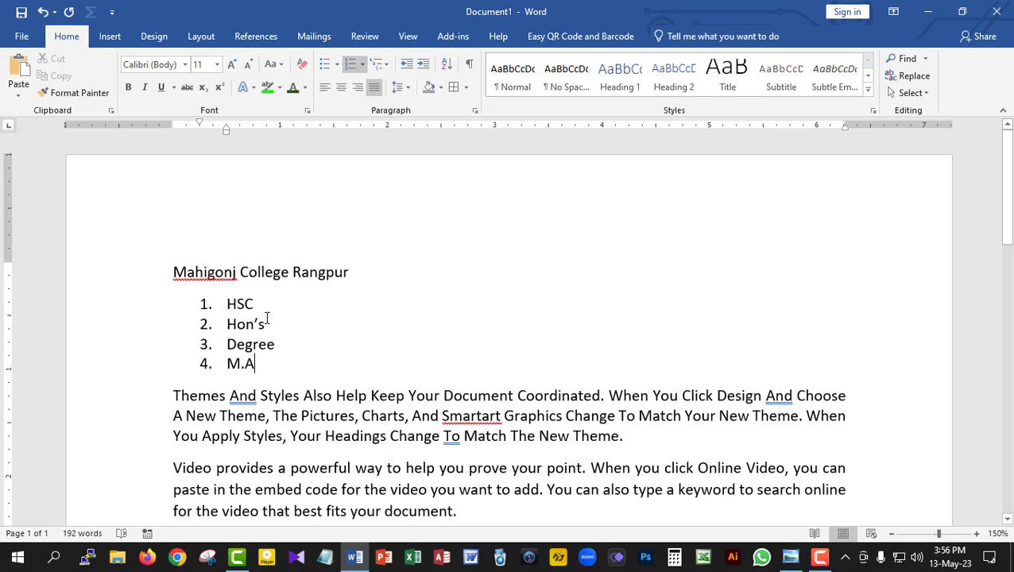
key("Return")
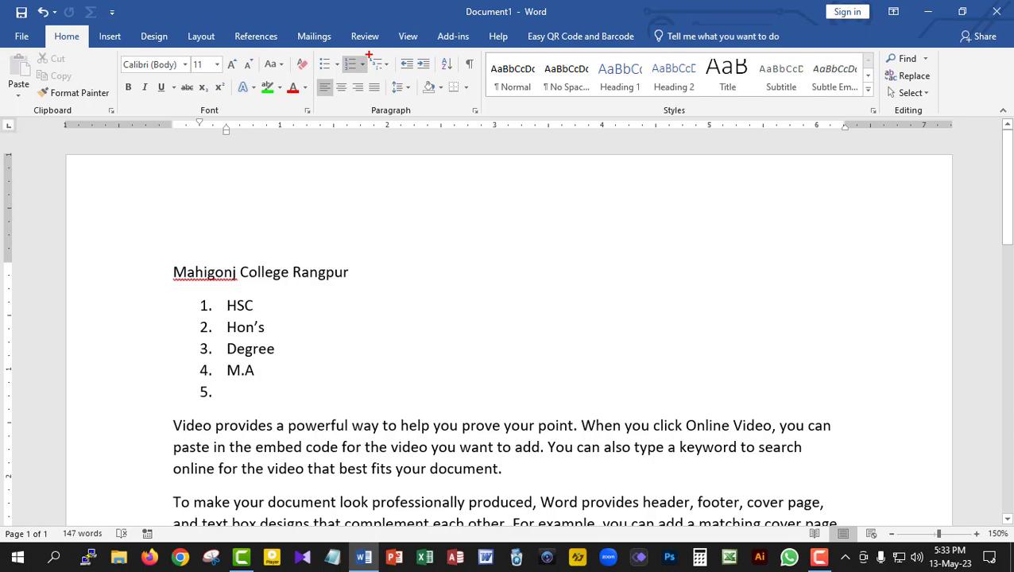
left_click_drag(366, 55, 393, 74)
left_click_drag(437, 54, 456, 74)
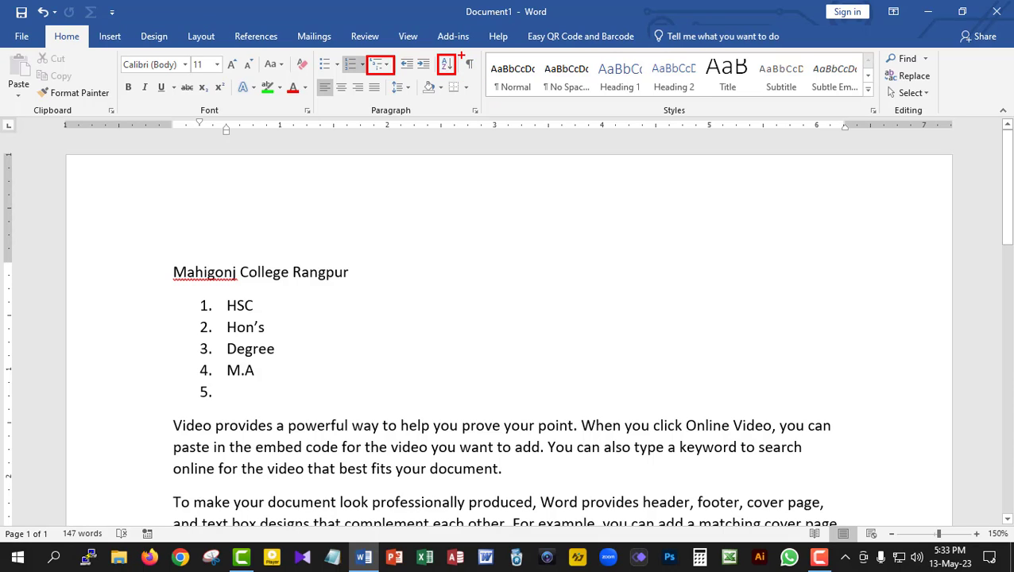
left_click_drag(459, 55, 480, 76)
key("Escape")
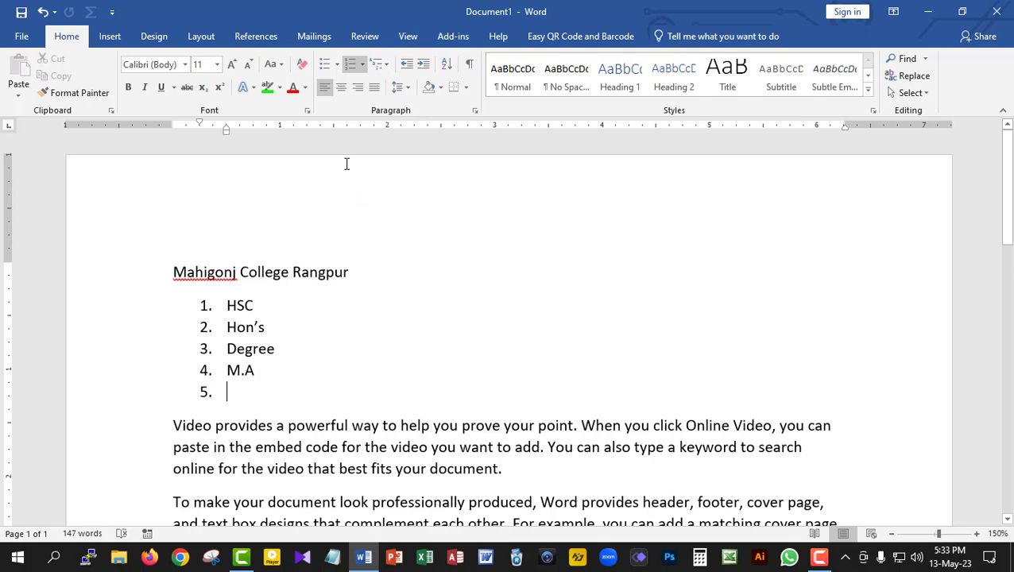
Delete the numbered course list, the college name line and the empty line above the paragraph starting "Video provides"
key("BackSpace")
key("BackSpace")
key("BackSpace")
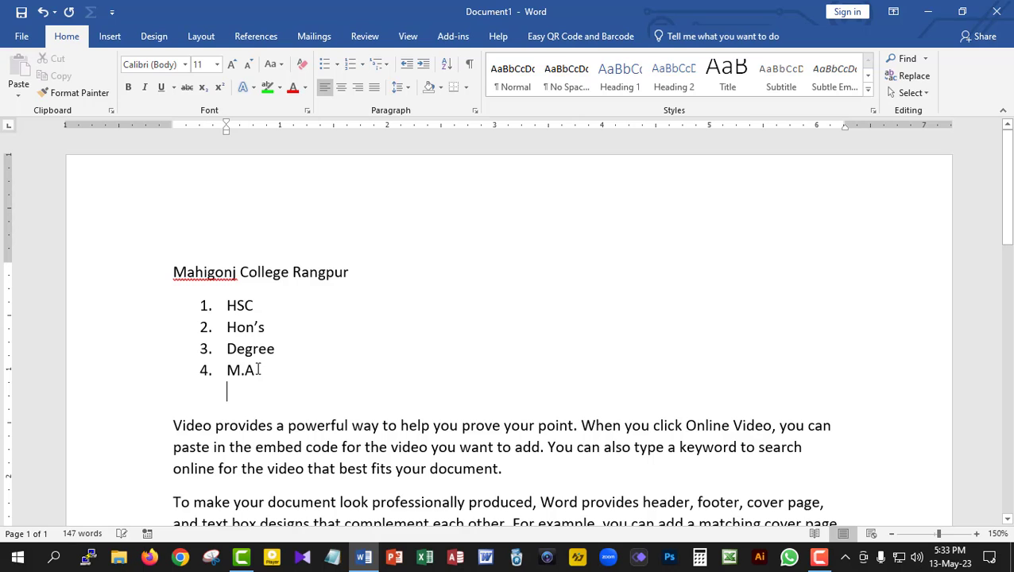
key("BackSpace")
key("BackSpace")
key("BackSpace")
key("BackSpace")
key("BackSpace")
key("BackSpace")
key("BackSpace")
key("BackSpace")
key("BackSpace")
key("BackSpace")
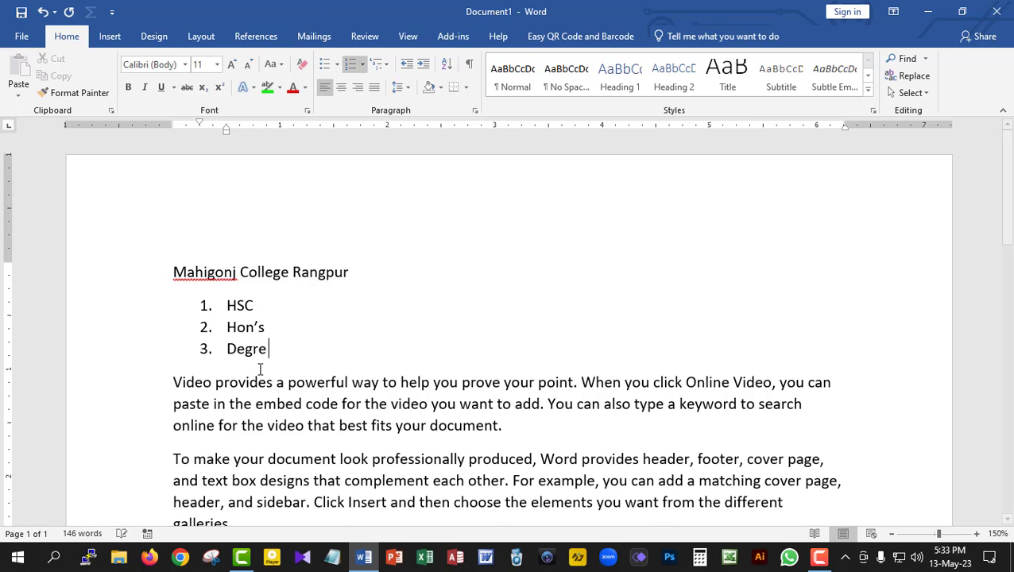
key("BackSpace")
key("BackSpace")
key("BackSpace")
key("BackSpace")
key("BackSpace")
key("BackSpace")
key("BackSpace")
key("BackSpace")
key("BackSpace")
key("BackSpace")
key("BackSpace")
key("BackSpace")
key("BackSpace")
key("BackSpace")
key("BackSpace")
key("BackSpace")
key("BackSpace")
key("BackSpace")
key("BackSpace")
key("BackSpace")
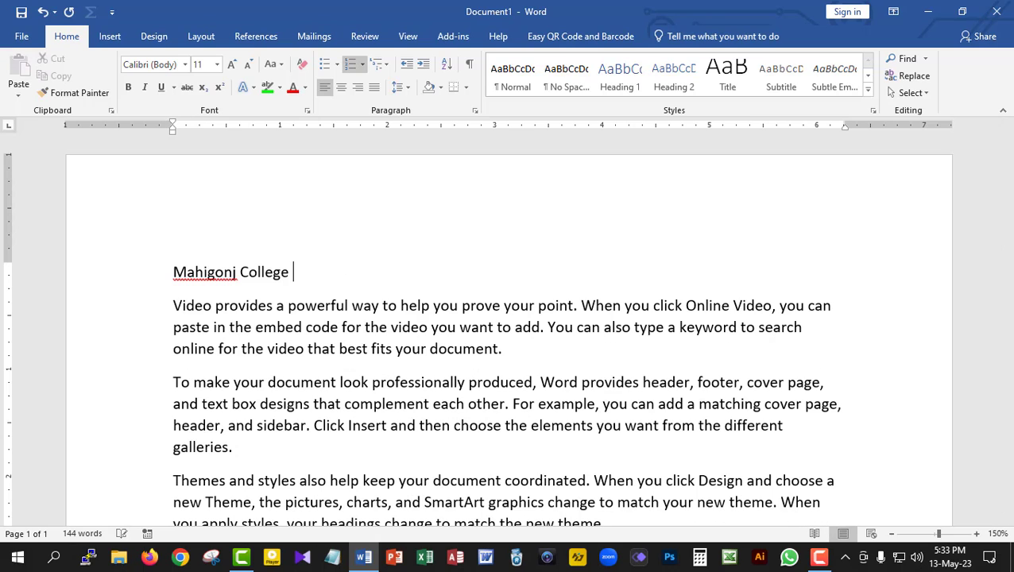
key("BackSpace")
key("BackSpace")
key("BackSpace")
key("BackSpace")
key("BackSpace")
key("BackSpace")
key("BackSpace")
key("BackSpace")
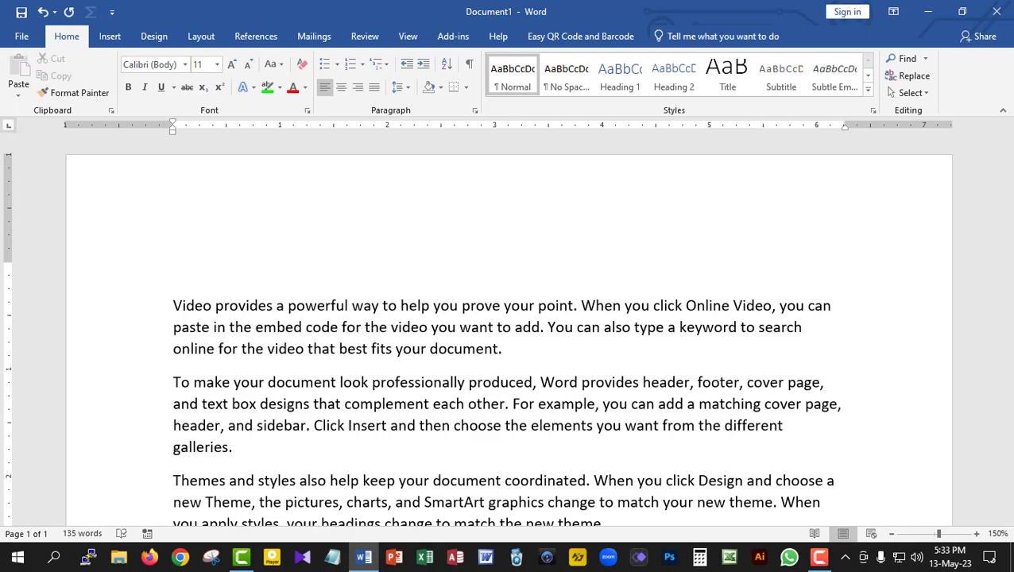
key("Delete")
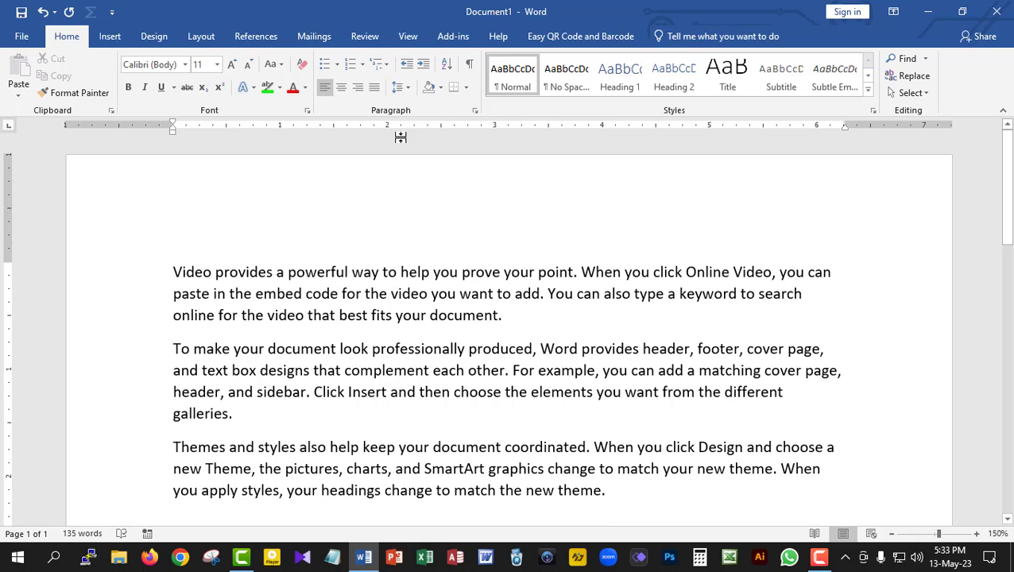
Open the Key Board image from the Computer Class folder on the desktop and enlarge it
left_click(928, 13)
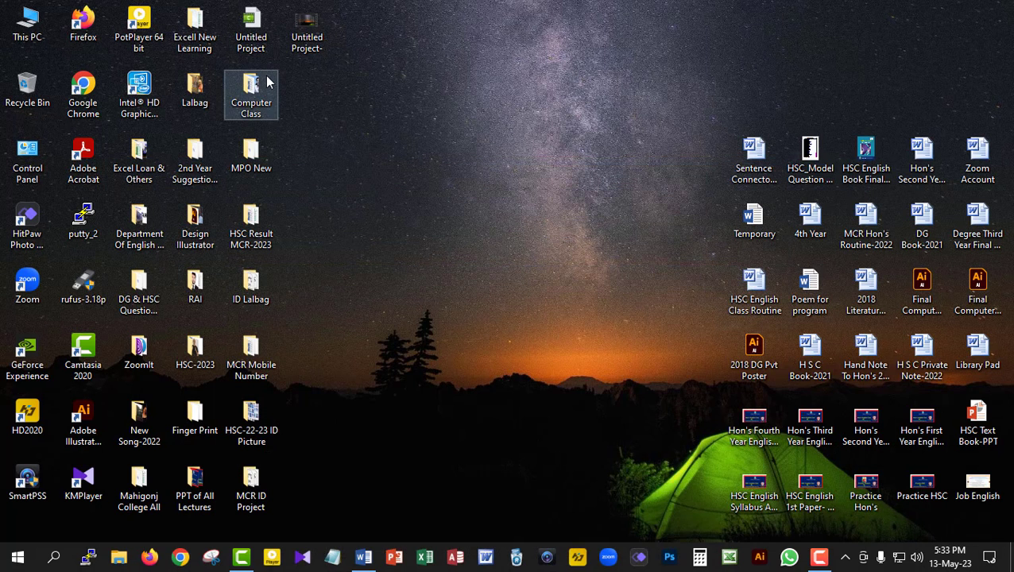
double_click(270, 89)
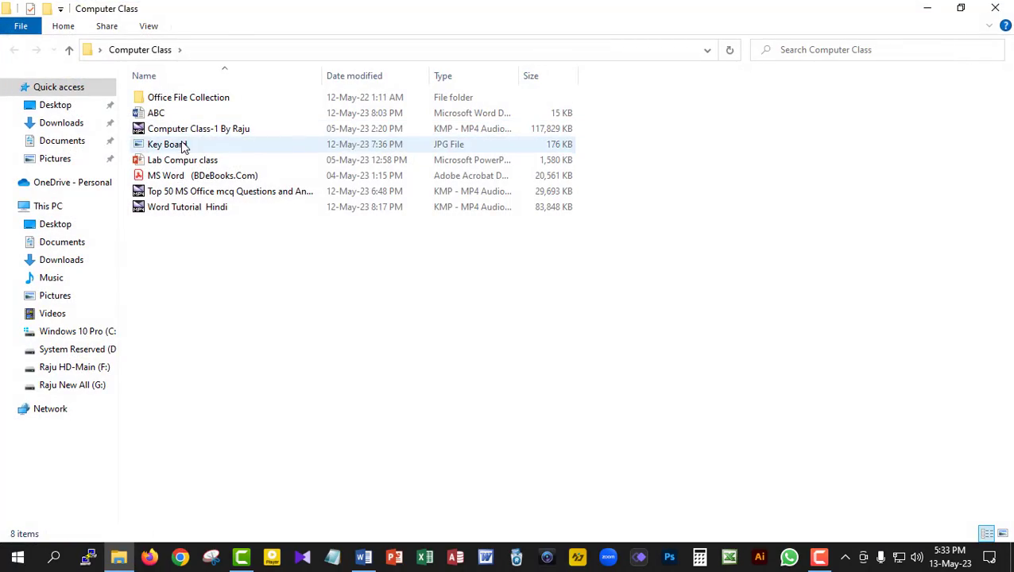
left_click(184, 145)
double_click(378, 148)
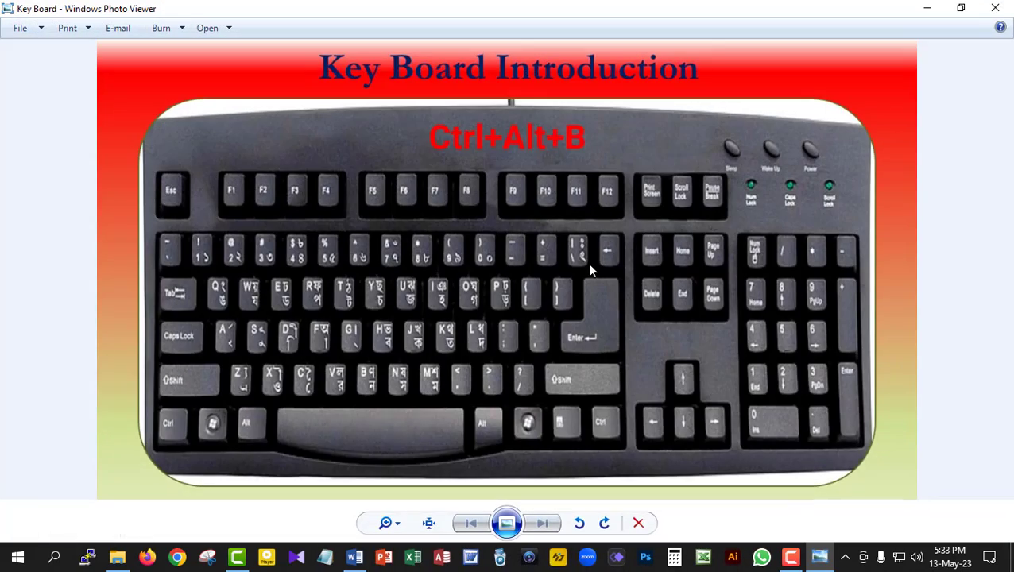
scroll(590, 270, "up", 1)
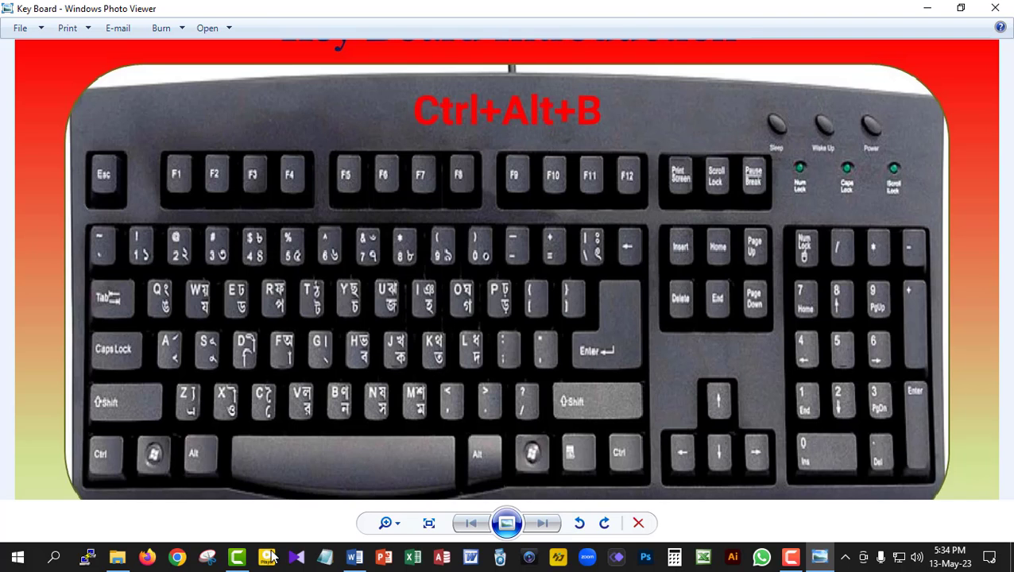
Switch to Word and increase the indent of the "Video provides" paragraph by two levels
left_click(354, 556)
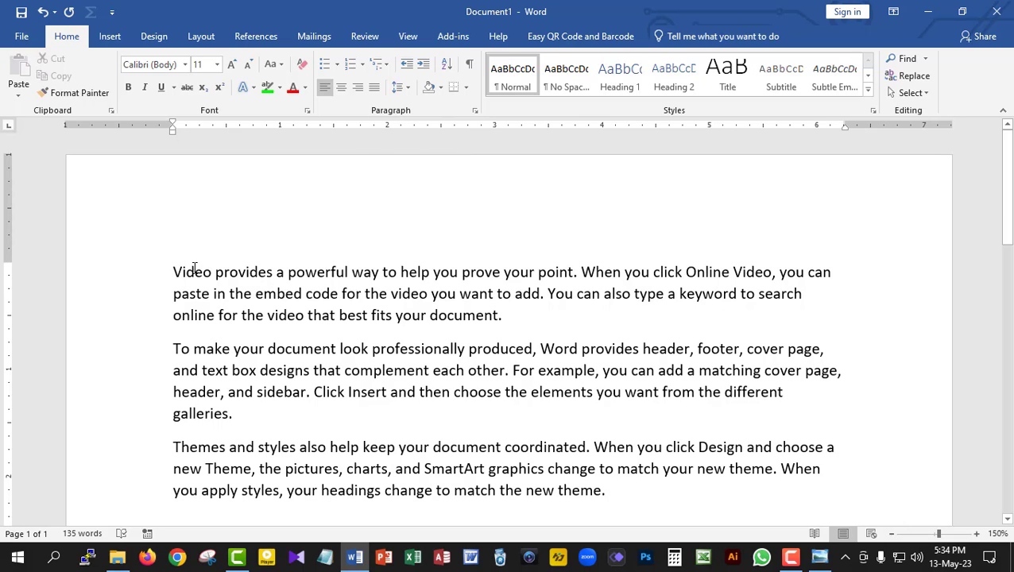
left_click_drag(511, 316, 194, 273)
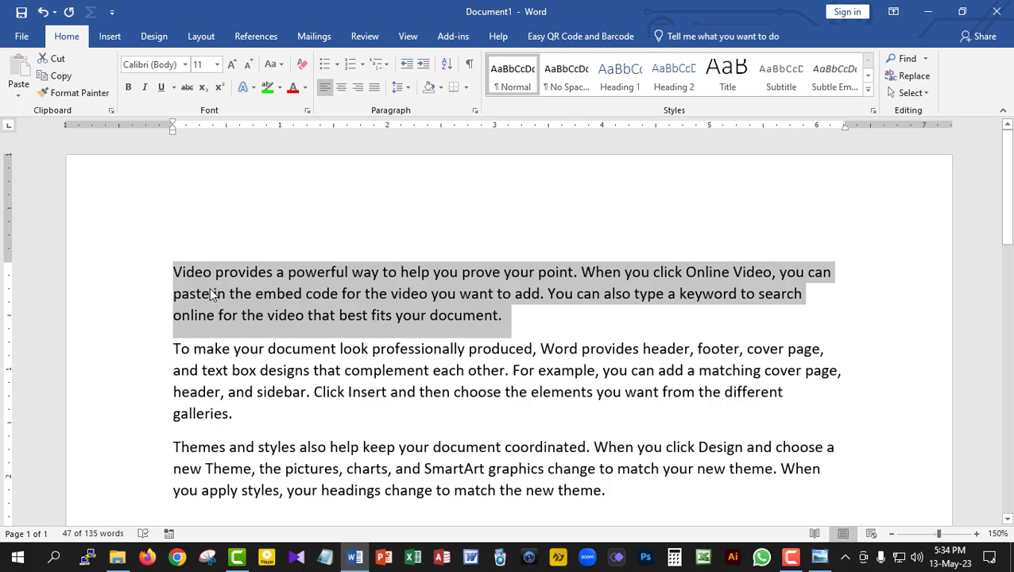
left_click(424, 65)
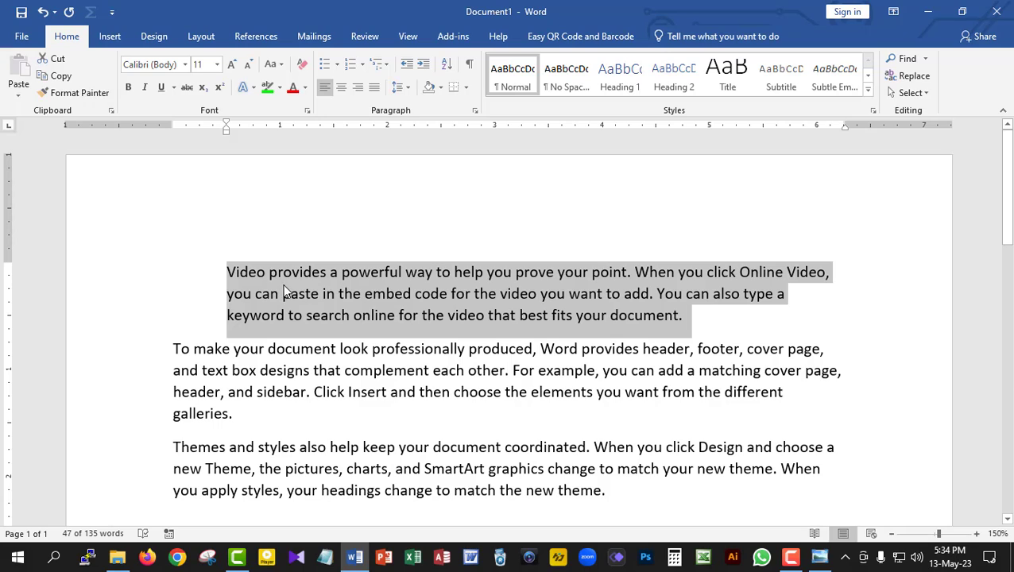
left_click(424, 65)
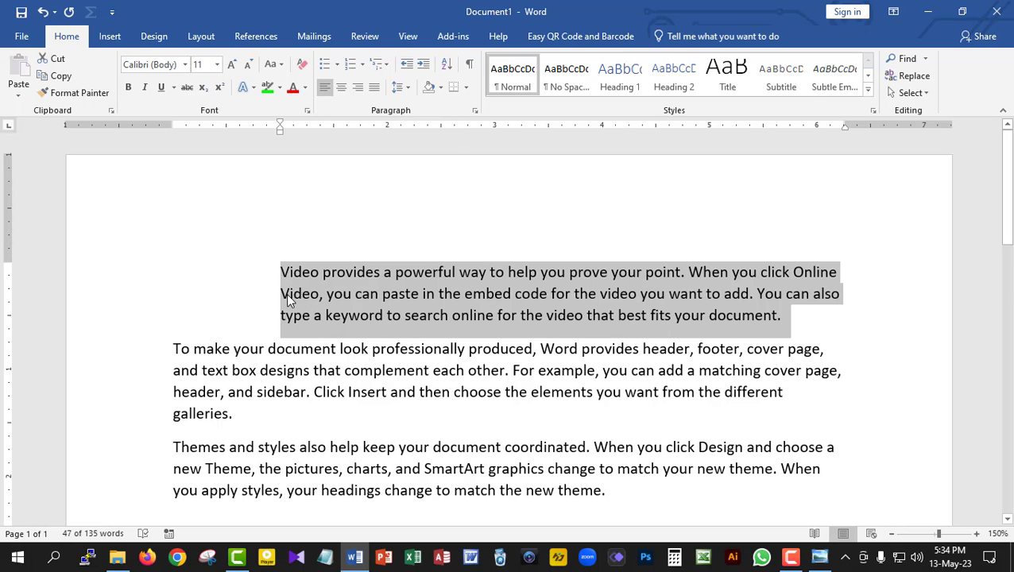
Decrease the indent of the "Video provides" paragraph by two levels and deselect it
left_click(405, 67)
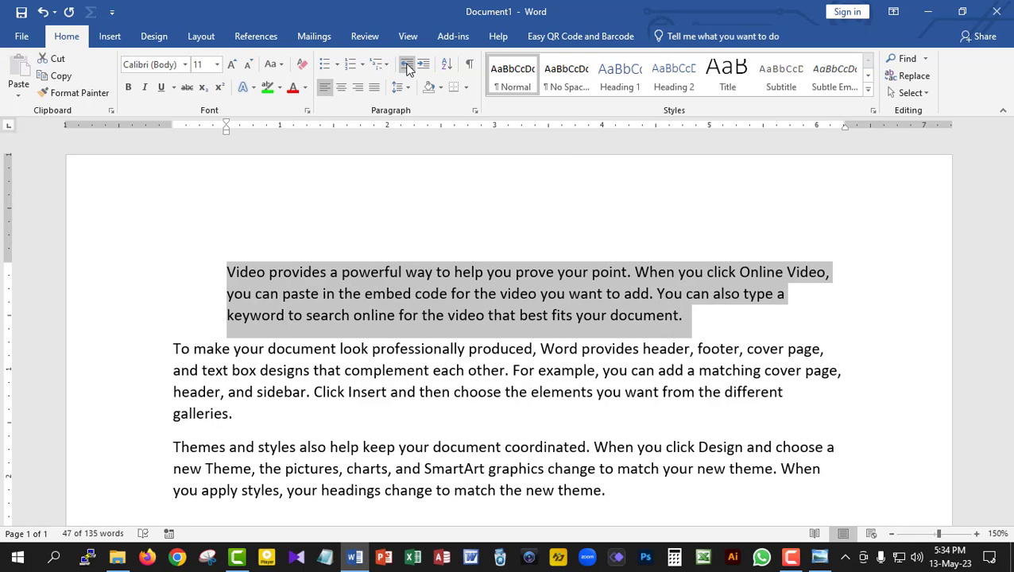
left_click(405, 67)
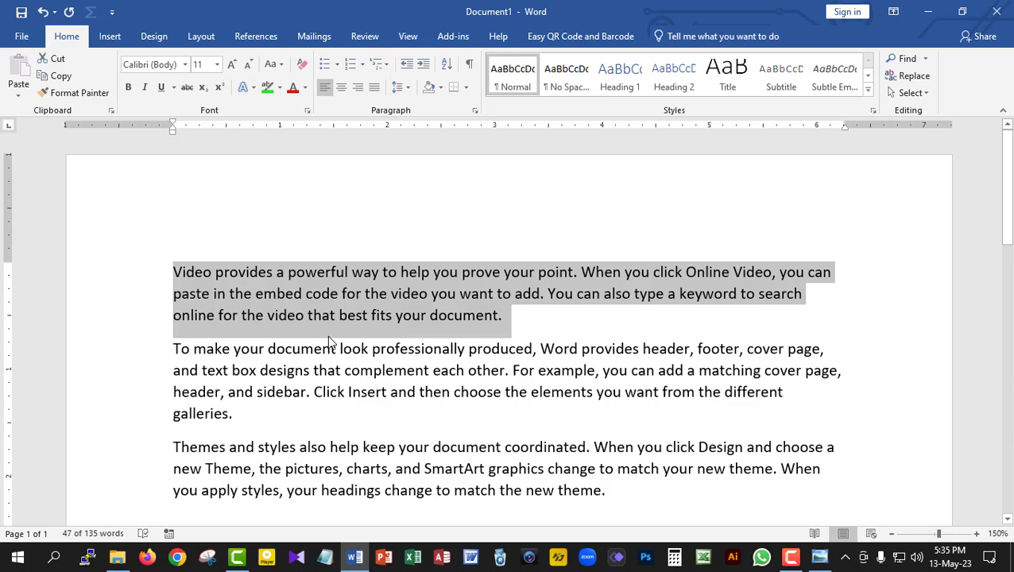
left_click(520, 334)
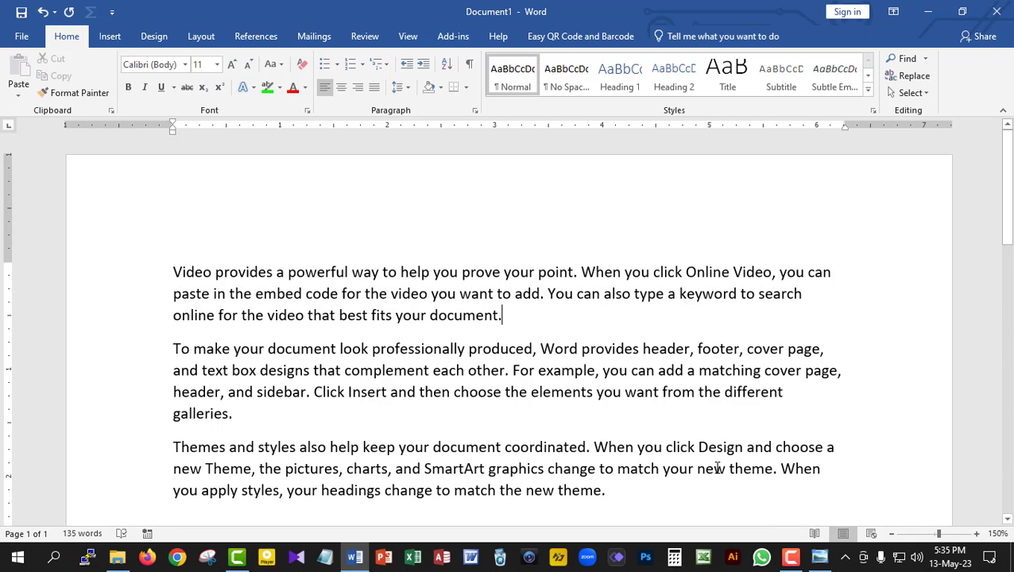
Switch to the keyboard image to examine the Tab and Shift keys and return to Word
left_click(822, 561)
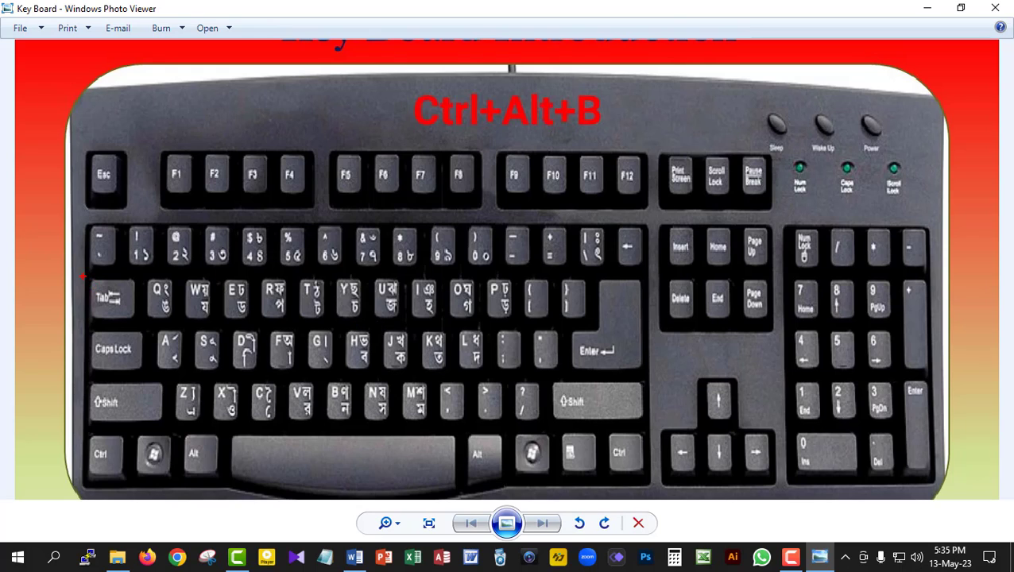
left_click_drag(82, 275, 133, 309)
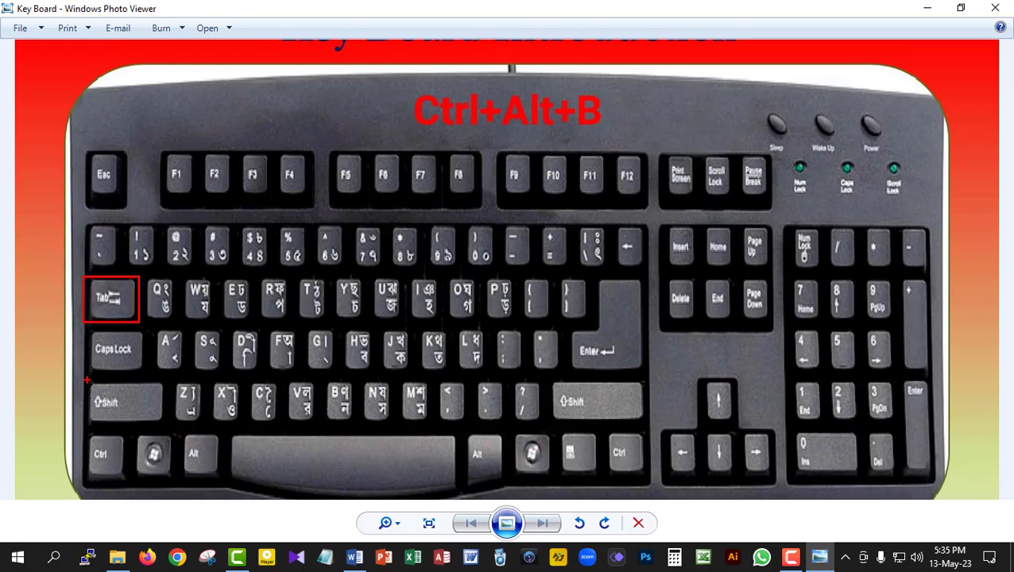
mouse_move(87, 380)
left_mouse_down()
mouse_move(150, 402)
mouse_move(165, 426)
left_mouse_up()
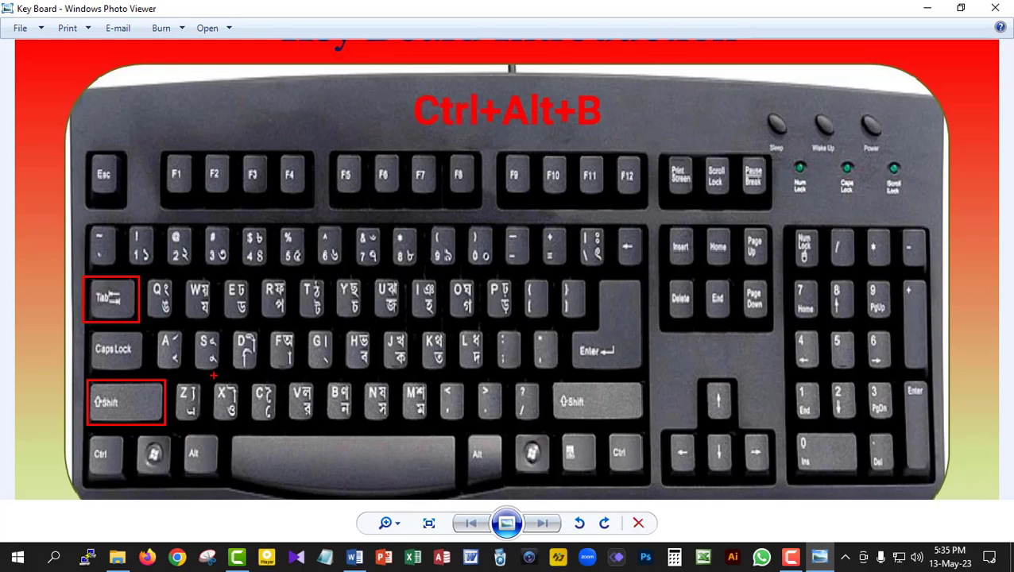
key("Escape")
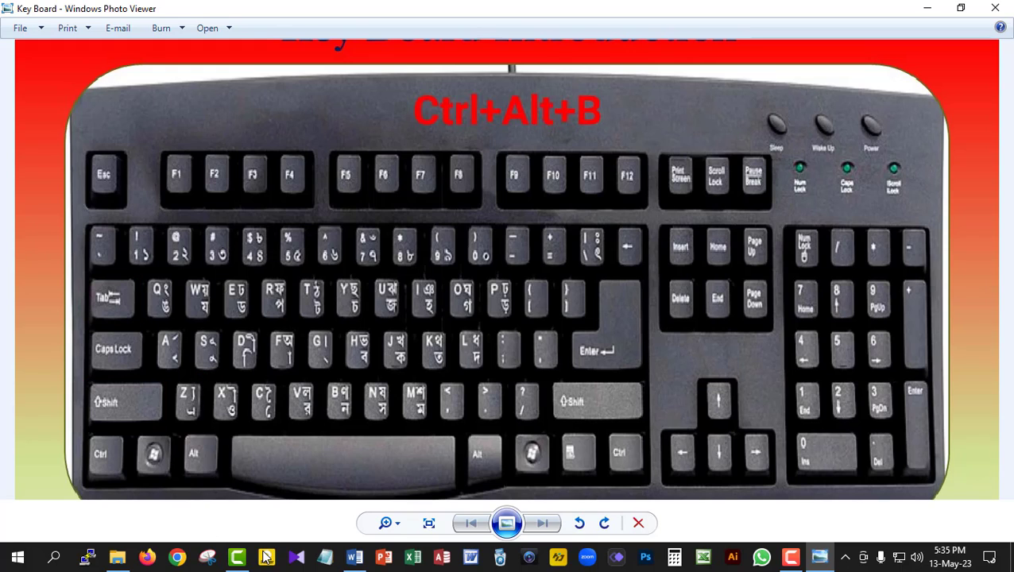
left_click(354, 556)
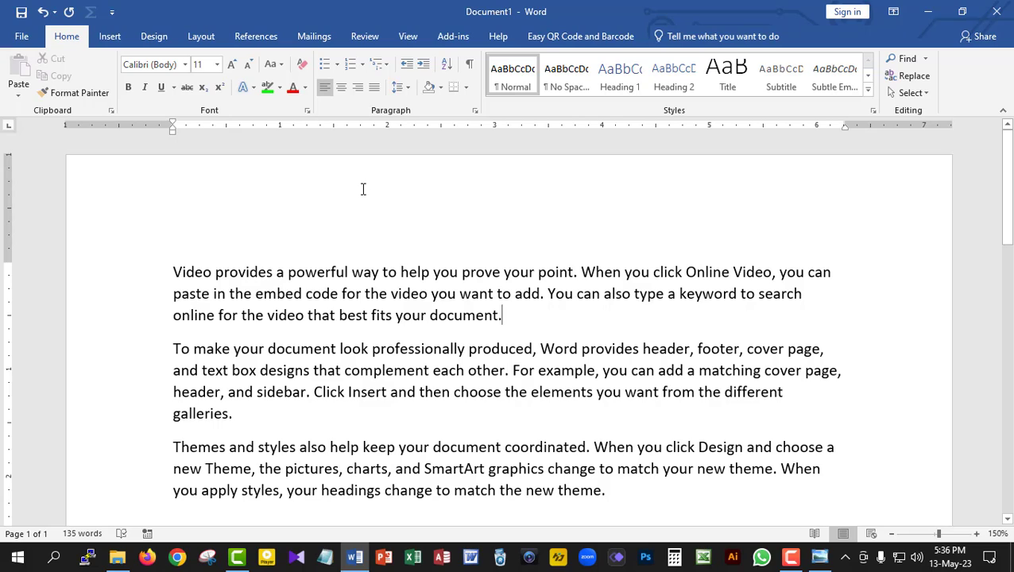
key("ctrl+2")
mouse_move(483, 53)
left_mouse_down()
mouse_move(523, 73)
mouse_move(664, 100)
mouse_move(875, 98)
mouse_move(883, 116)
left_mouse_up()
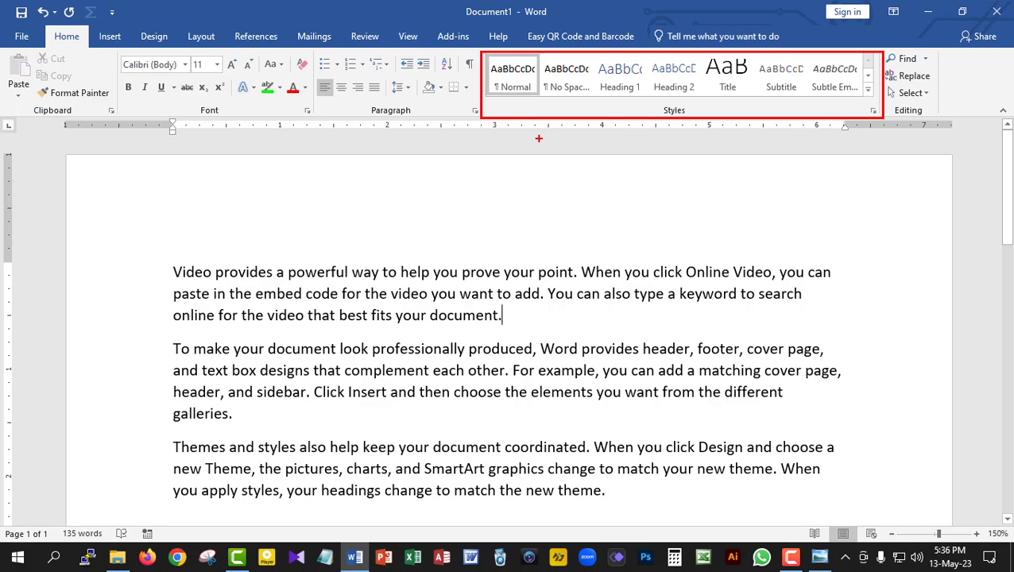
key("Escape")
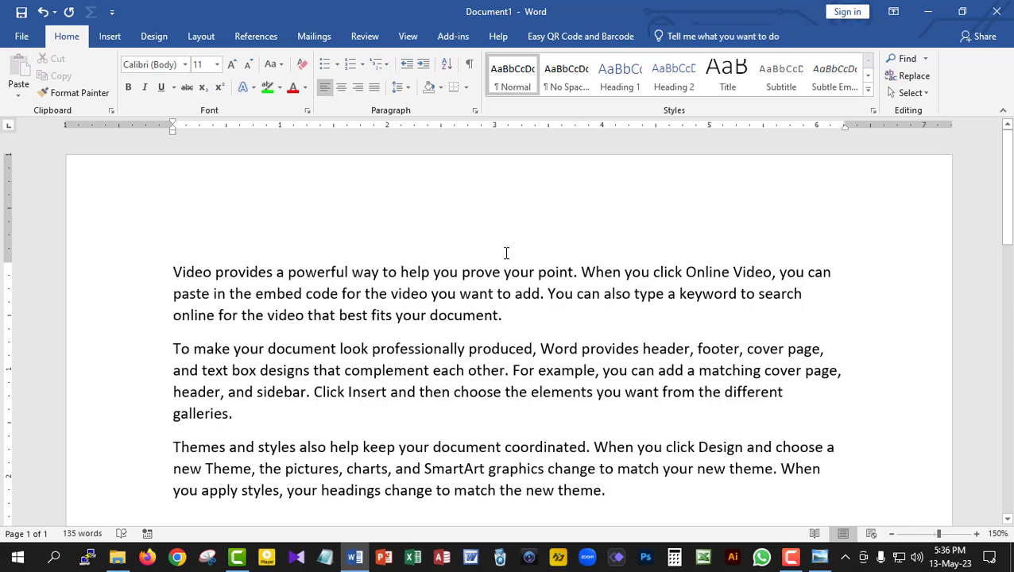
Try the No Spacing, Heading 1, Heading 2 and Heading 3 styles on the first paragraph
left_click_drag(502, 315, 174, 270)
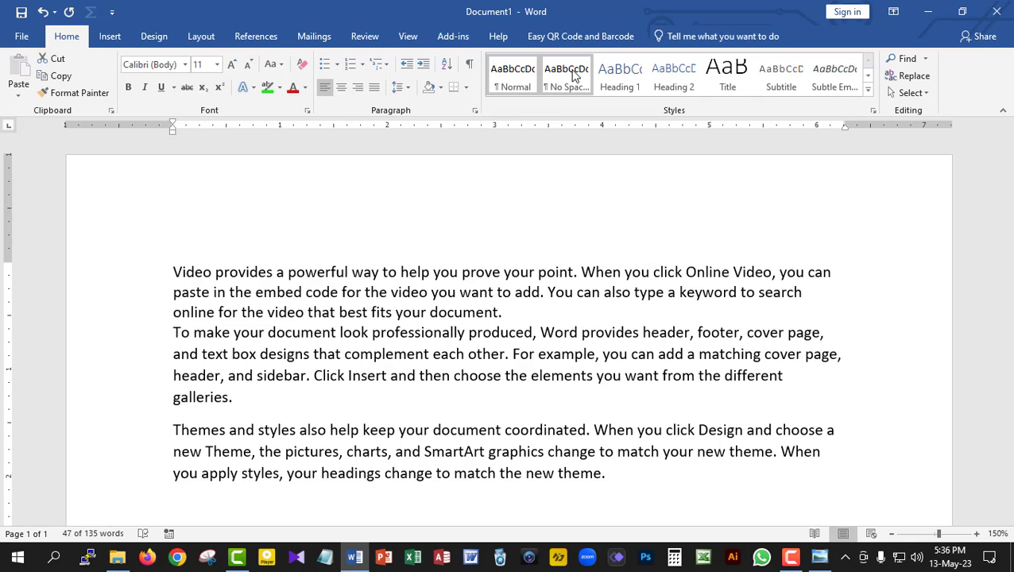
left_click(573, 74)
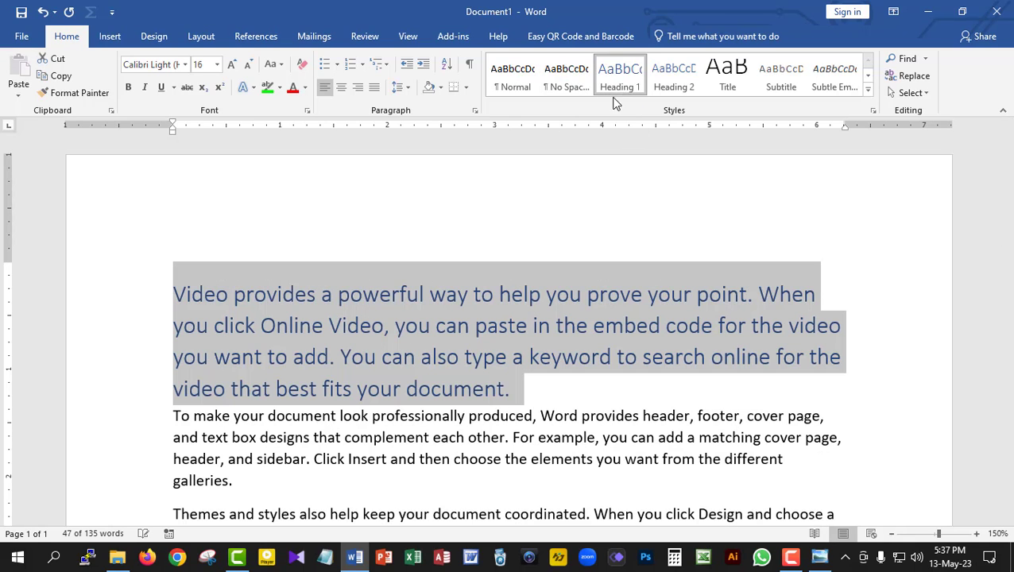
left_click(615, 93)
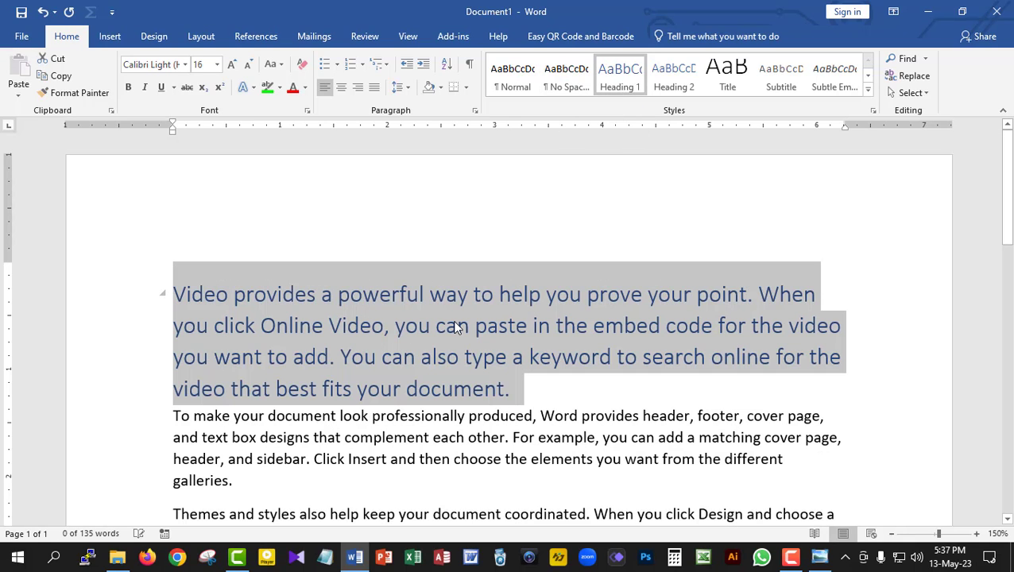
left_click(674, 77)
left_click(727, 78)
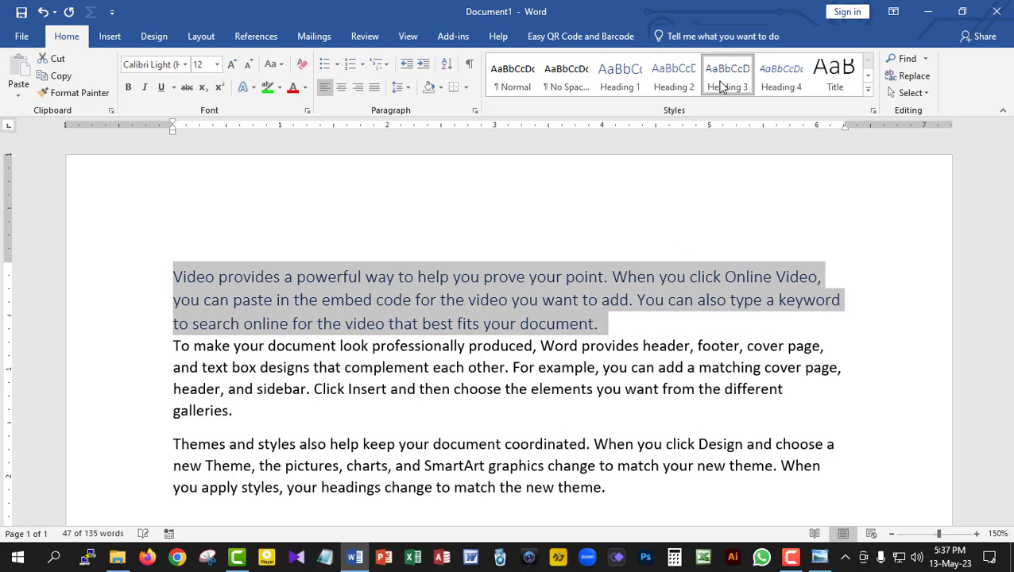
Apply the Title style to the selected first paragraph and view the resulting text
left_click(835, 77)
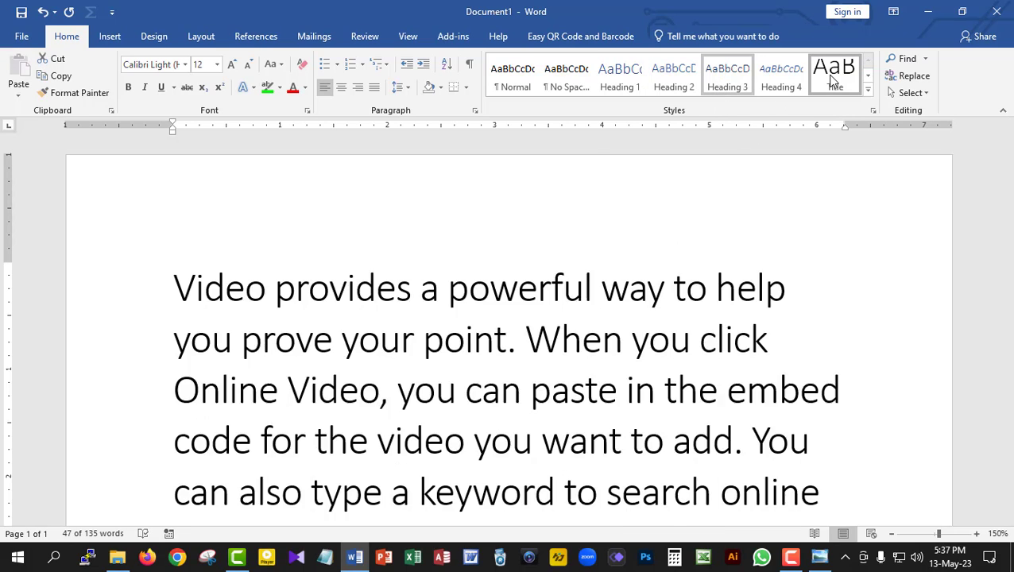
scroll(499, 394, "down", 4)
scroll(407, 310, "up", 3)
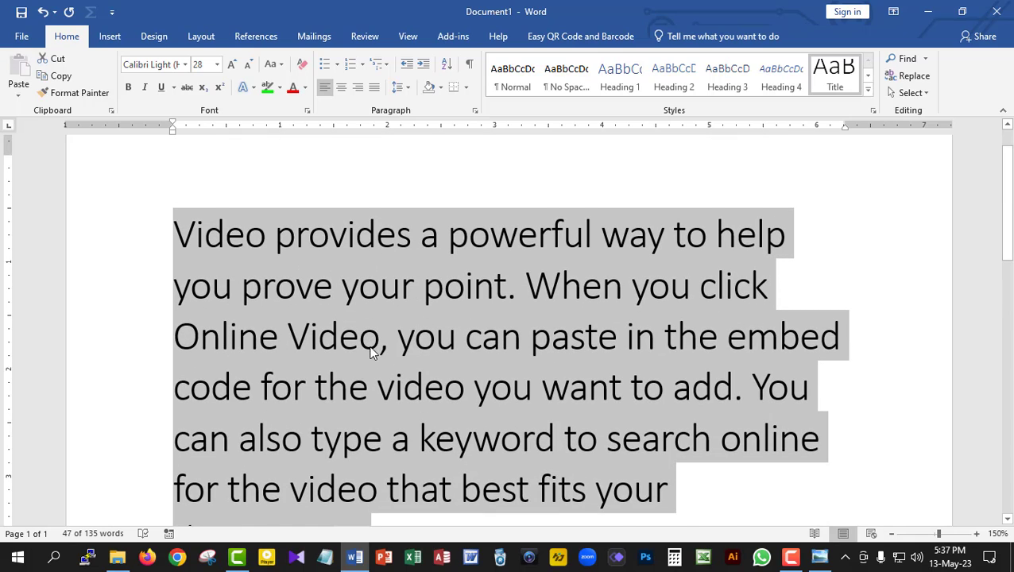
Undo the style changes on the first paragraph until it is back to the Normal style, and deselect it
scroll(365, 340, "down", 1)
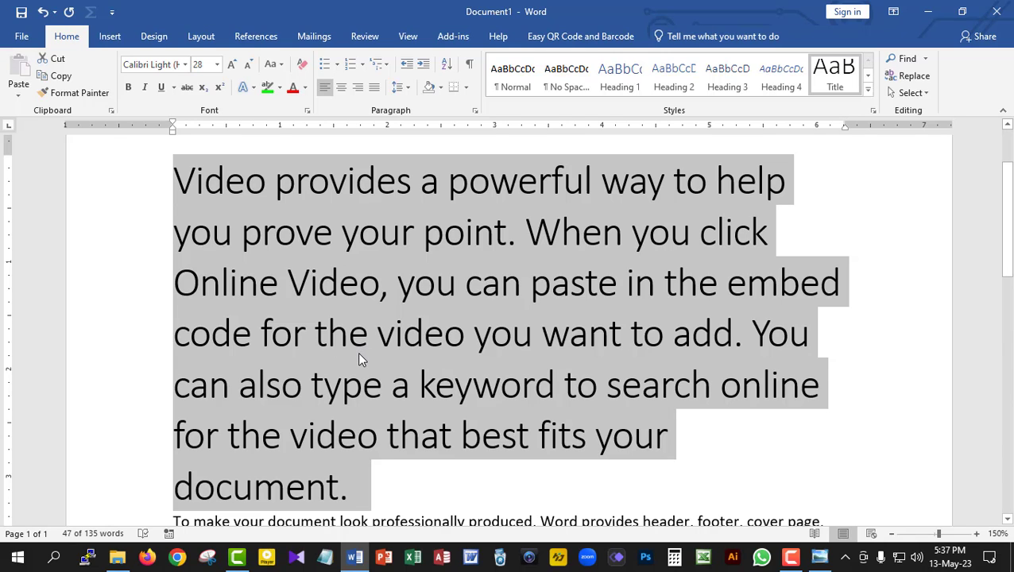
key("ctrl+z")
scroll(366, 312, "up", 3)
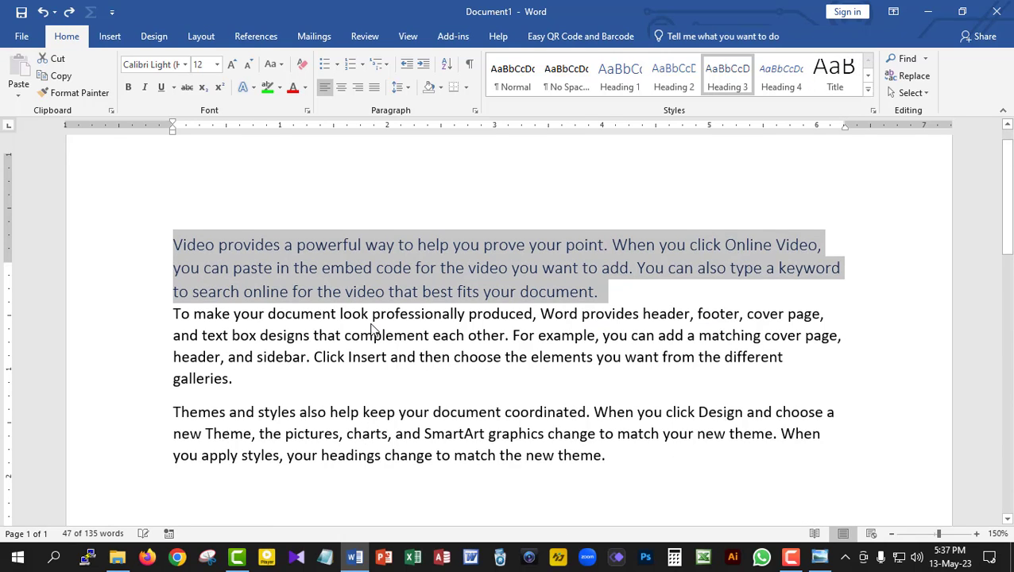
key("ctrl+z")
key("ctrl+z")
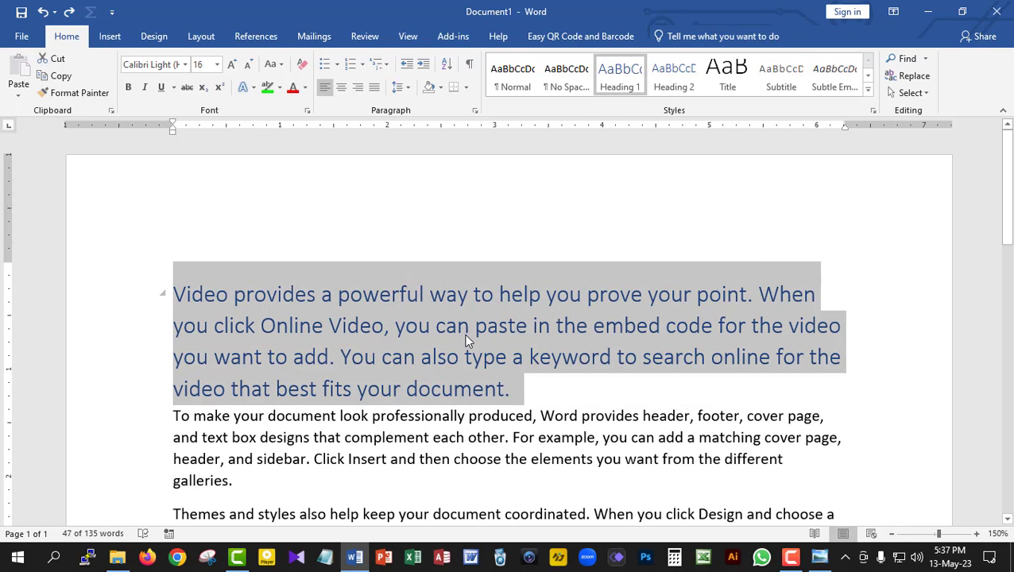
key("ctrl+z")
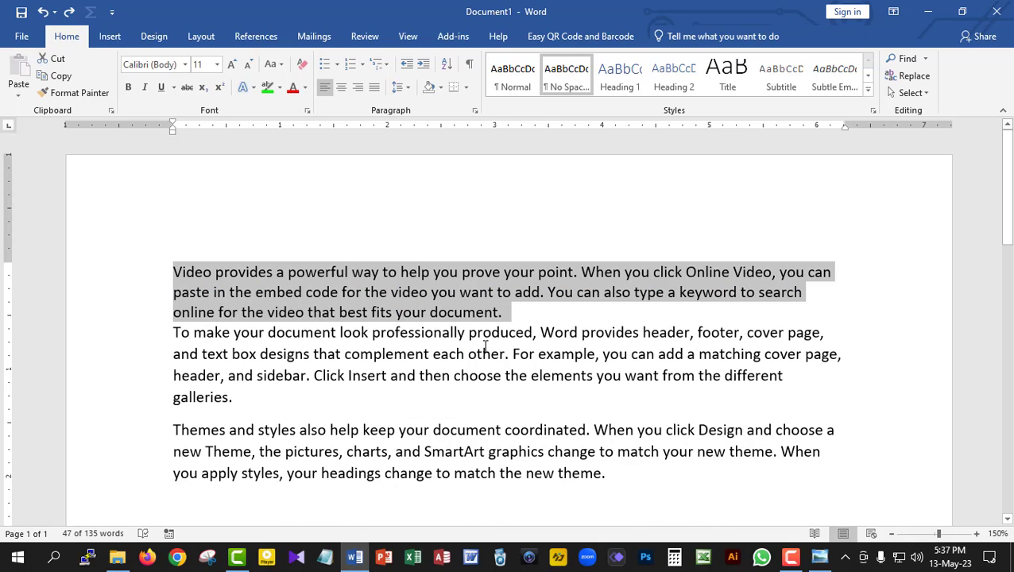
key("ctrl+z")
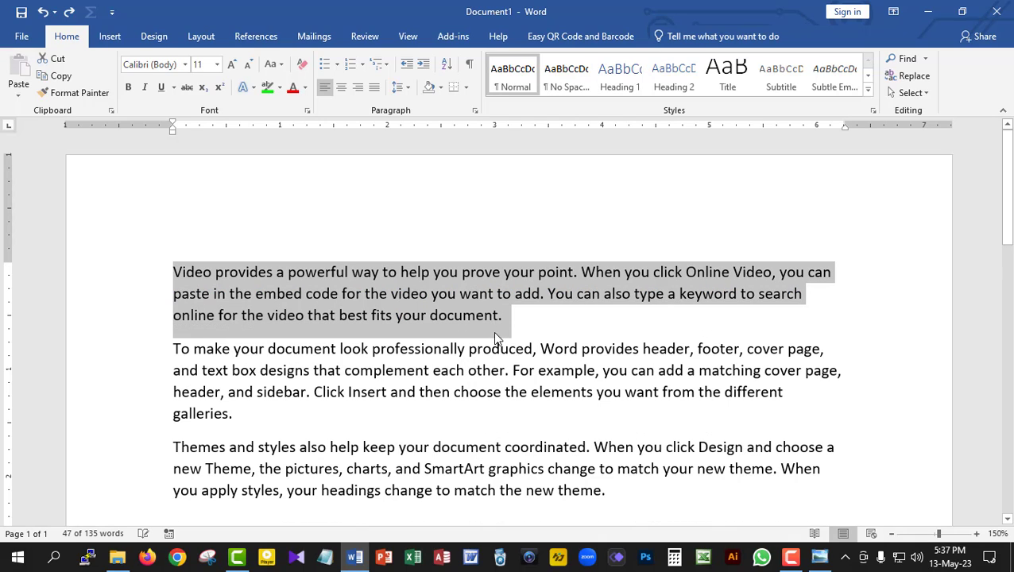
left_click(517, 329)
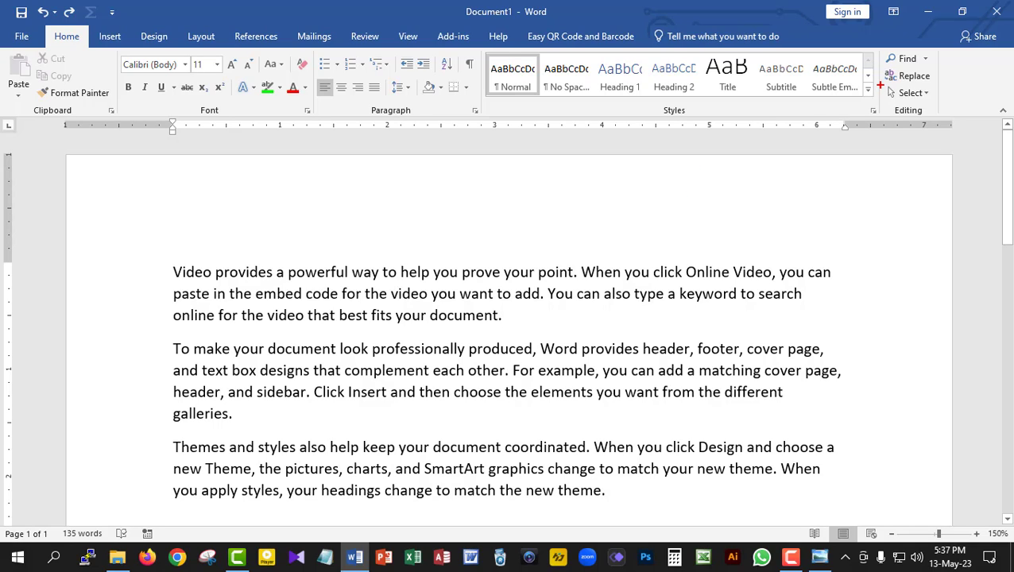
mouse_move(880, 84)
left_mouse_down()
mouse_move(912, 90)
mouse_move(939, 119)
left_mouse_up()
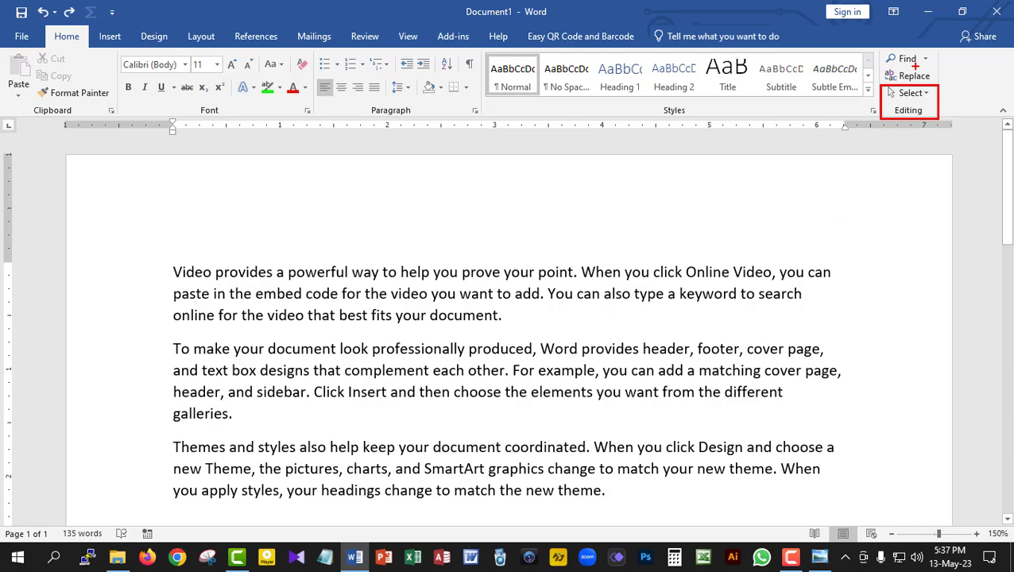
key("Escape")
Format the word "can" before "also type a keyword" in the first paragraph as bold red text
scroll(366, 358, "down", 2)
scroll(324, 334, "up", 1)
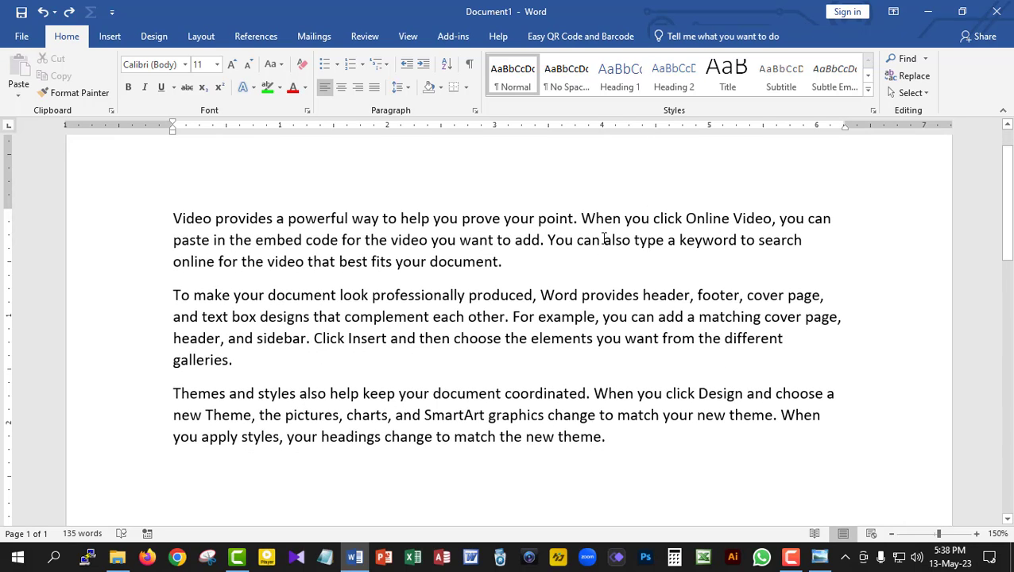
left_click_drag(604, 239, 577, 239)
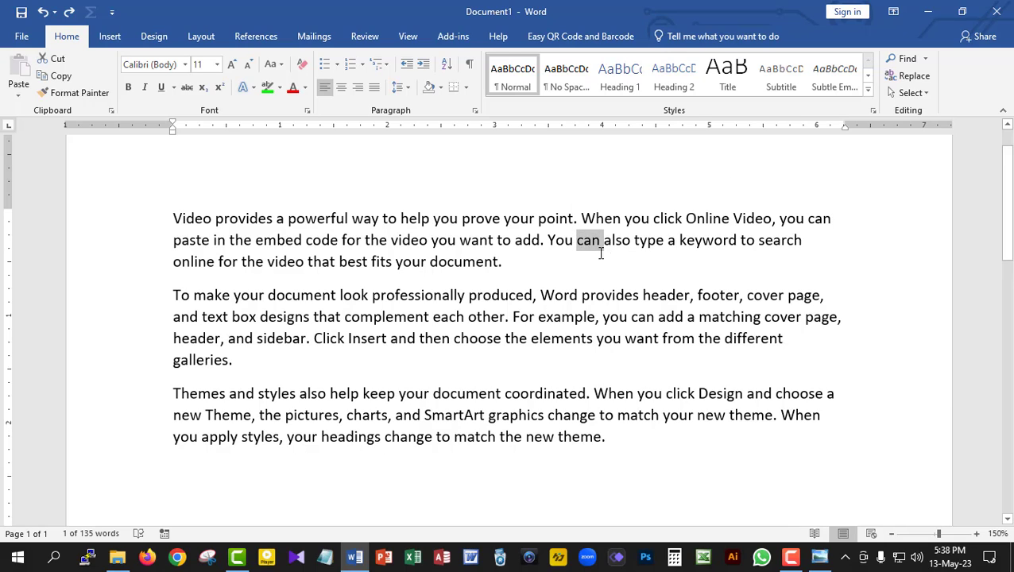
left_click(293, 89)
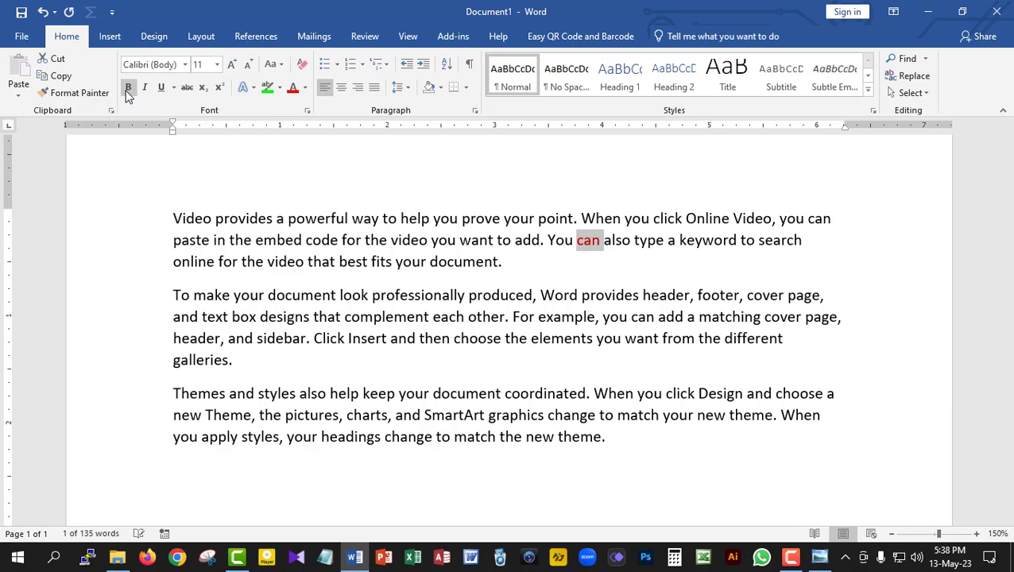
left_click(128, 87)
left_click(511, 272)
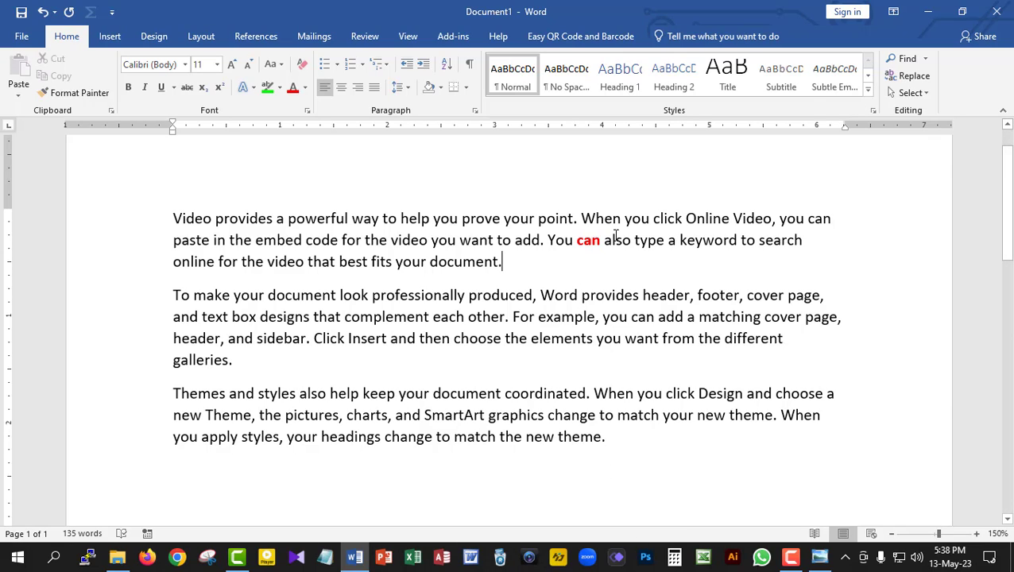
Find every occurrence of the selected red word "can" in the document and close the search results
left_click_drag(602, 240, 577, 240)
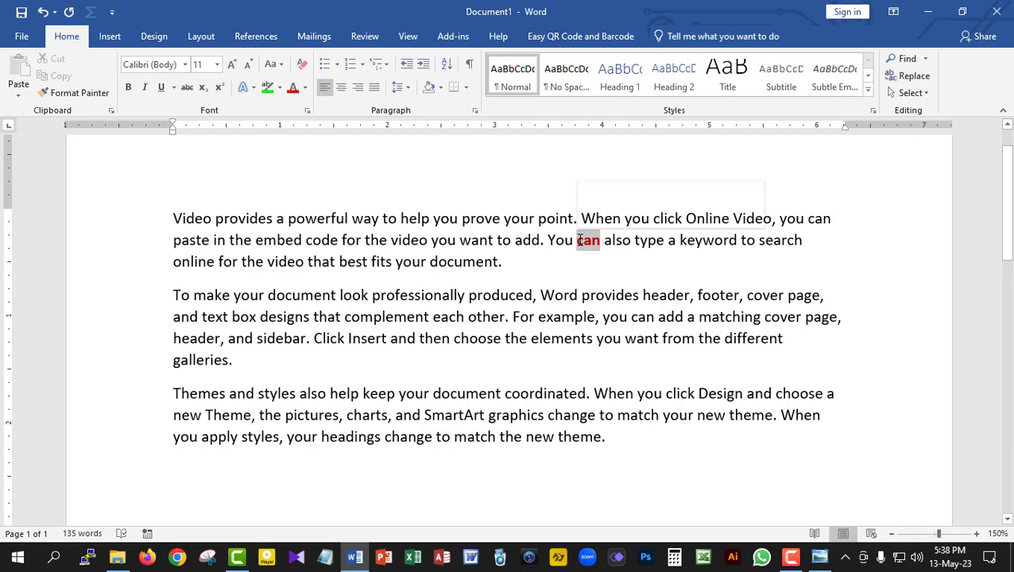
left_click(908, 60)
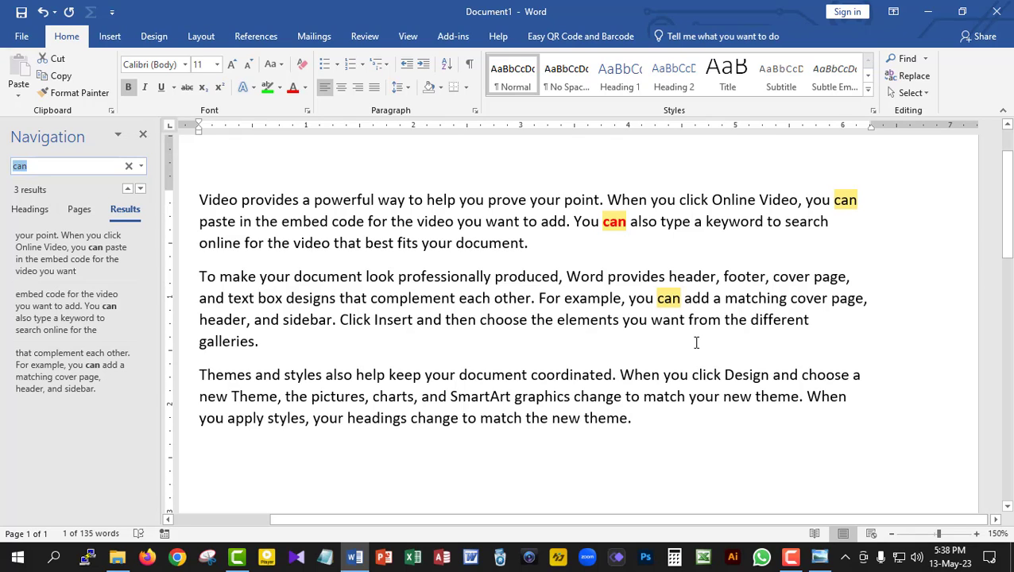
left_click(143, 136)
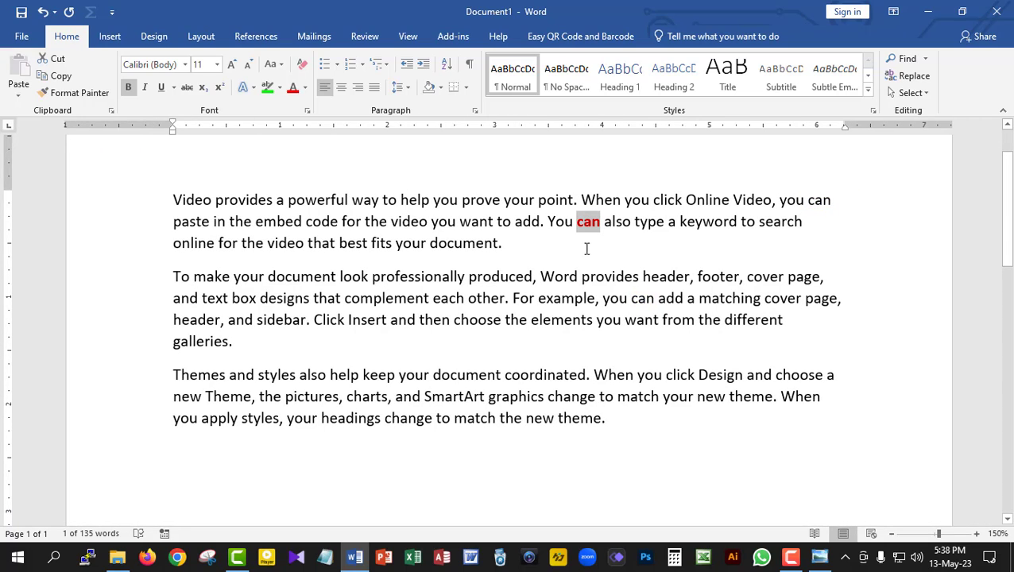
left_click(582, 244)
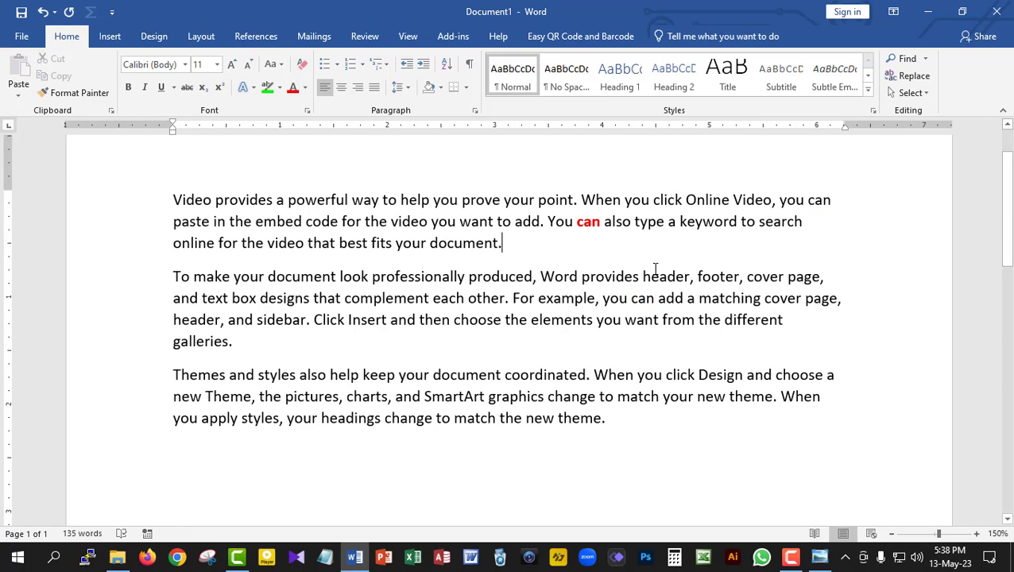
Find all occurrences of "you" using the word selected after "Online Video," and close the search results
left_click_drag(805, 199, 782, 200)
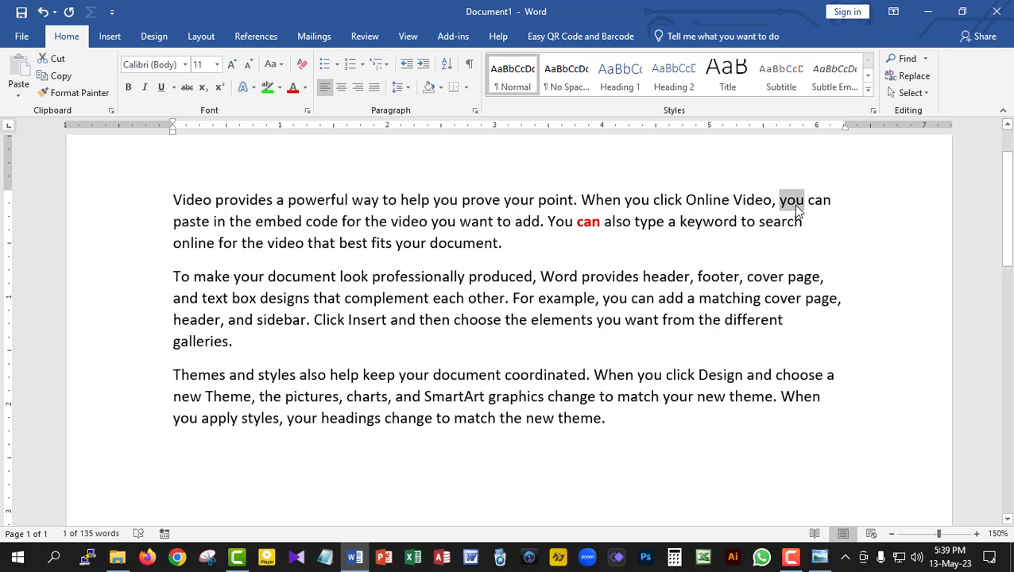
left_click(903, 59)
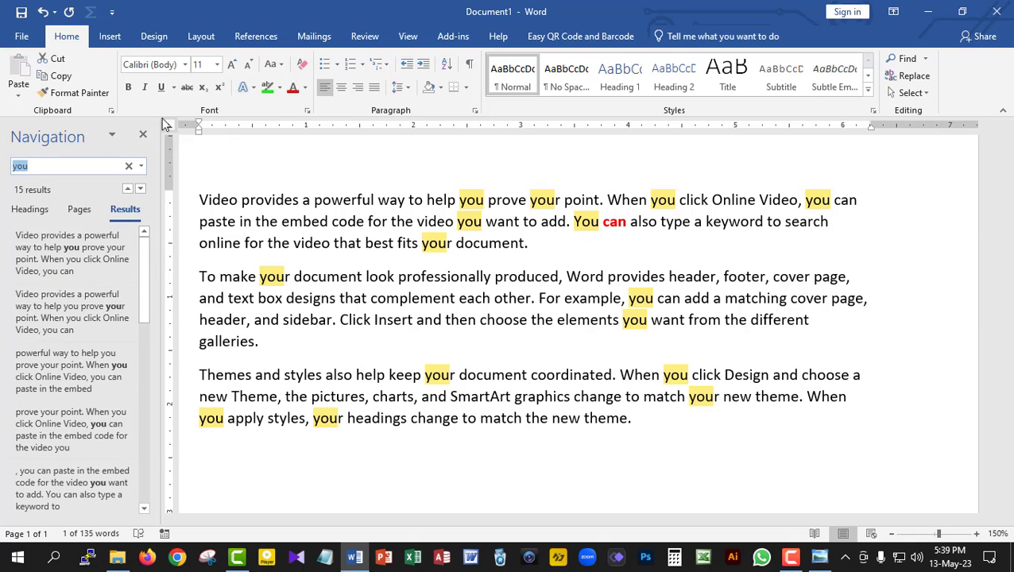
left_click(143, 140)
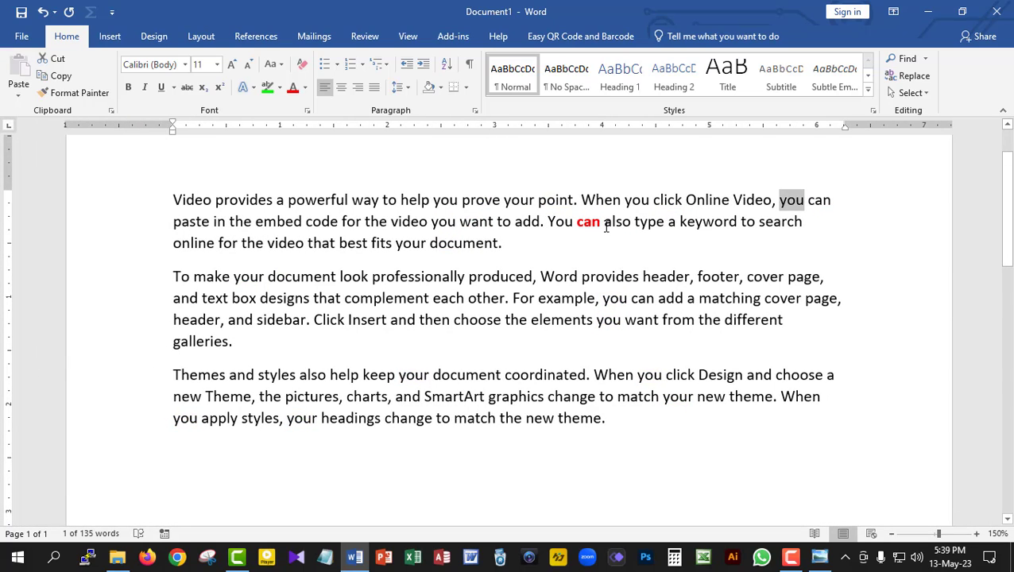
left_click(603, 223)
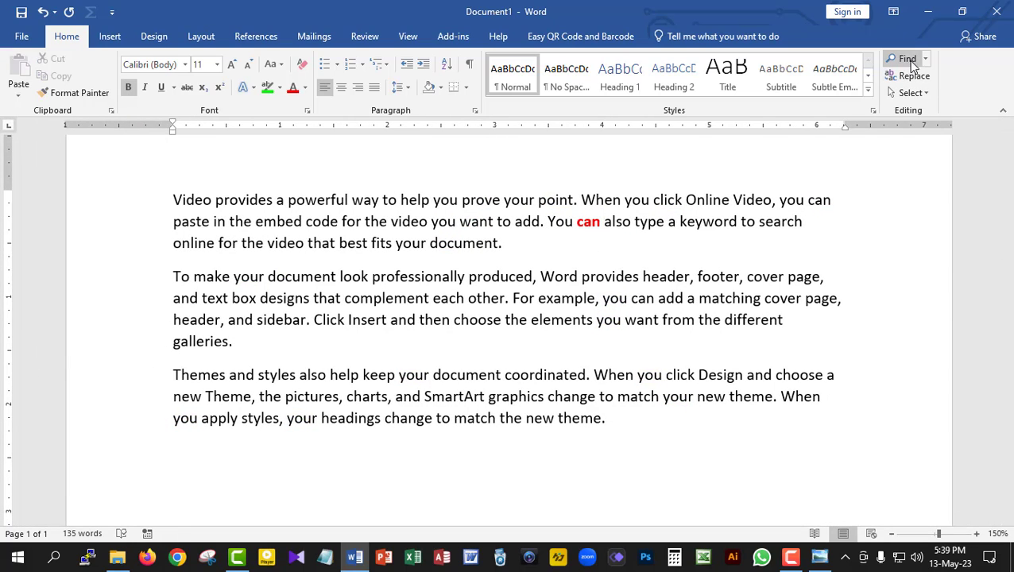
Switch to the keyboard image in Windows Photo Viewer to examine the Ctrl key, and return to Word
left_click(819, 556)
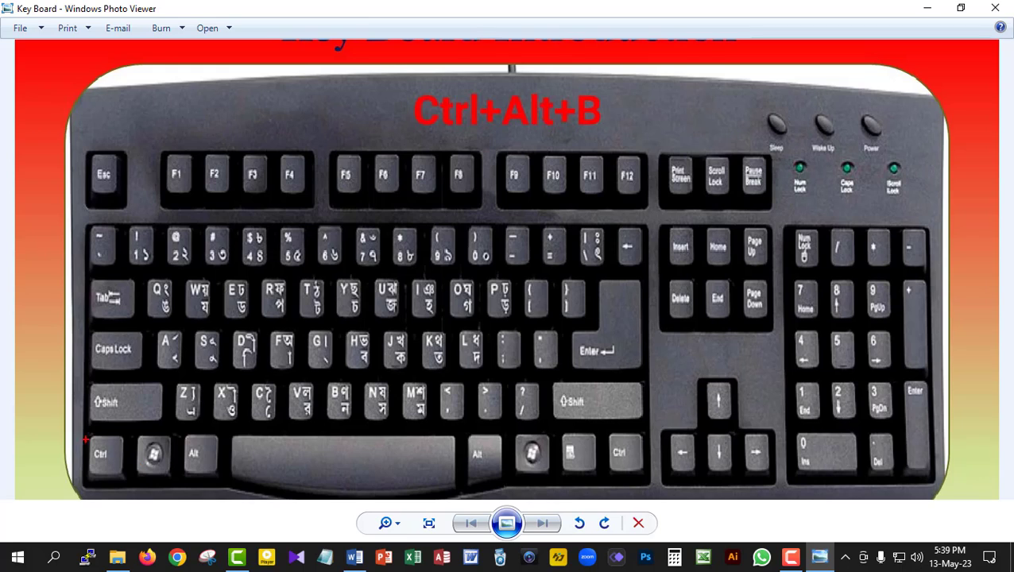
mouse_move(78, 429)
left_mouse_down()
mouse_move(119, 445)
mouse_move(132, 486)
left_mouse_up()
left_click(355, 556)
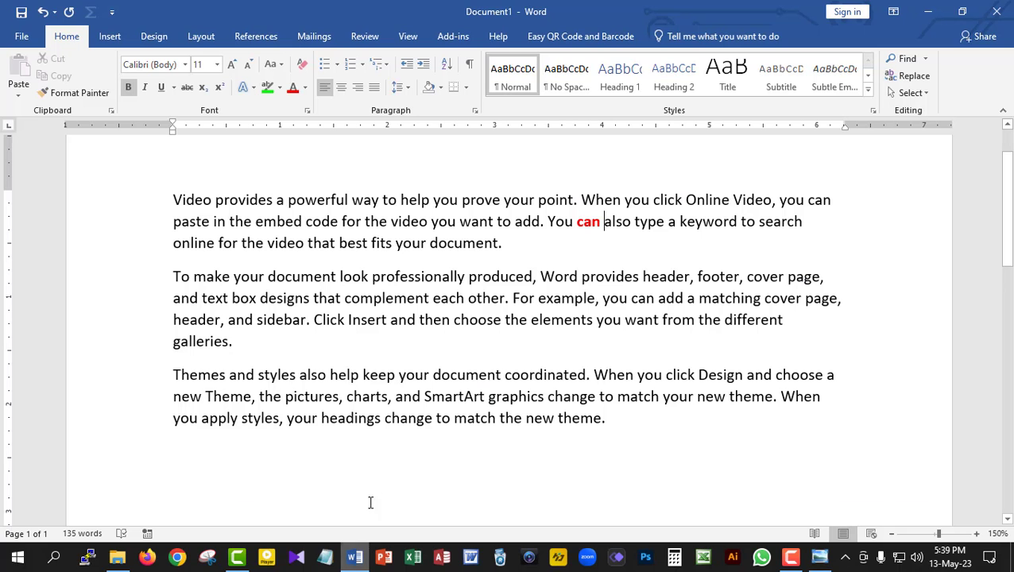
Search the document for "you" without selecting a word first, and close the search results
left_click(534, 243)
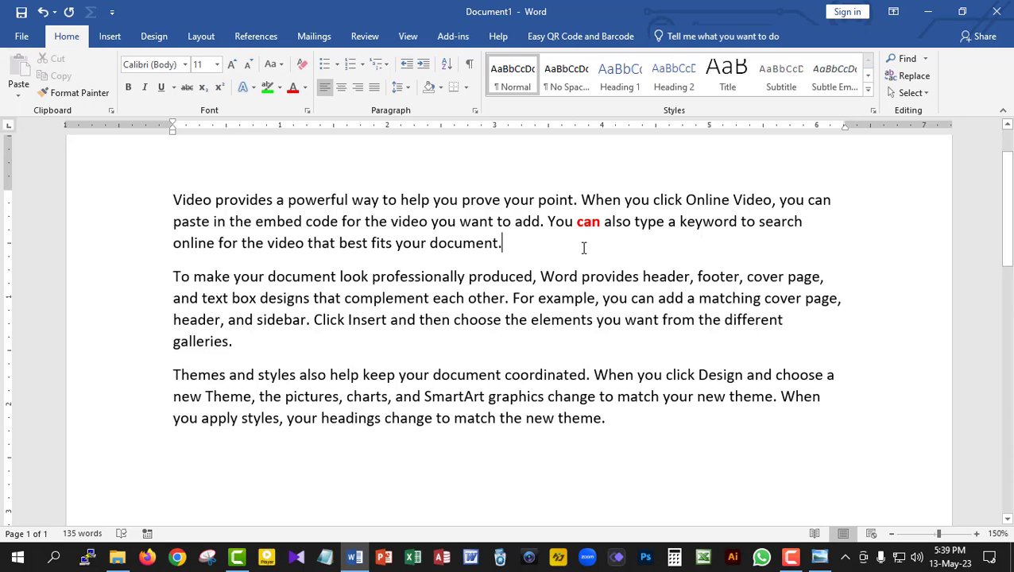
key("ctrl+f")
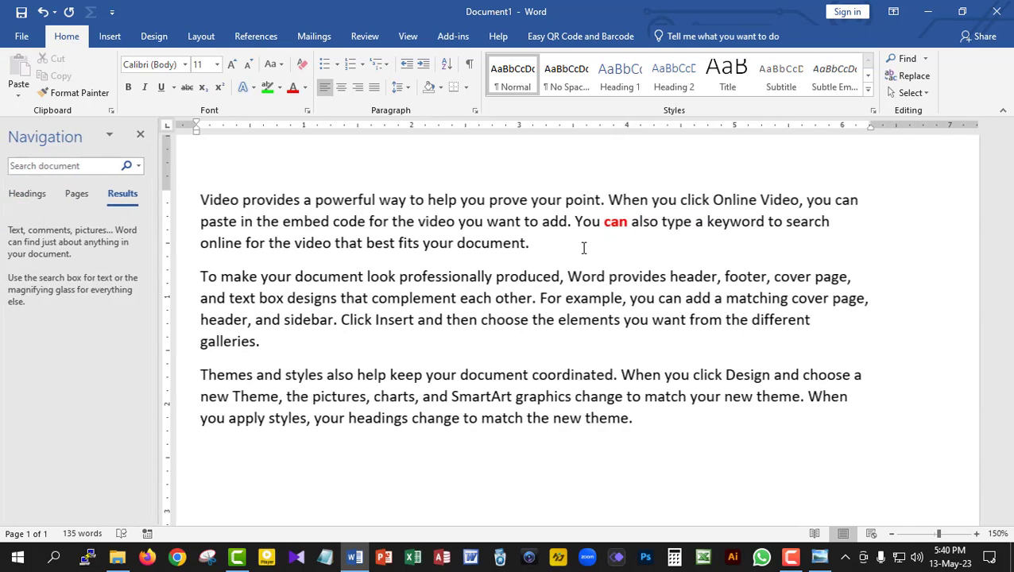
type("you")
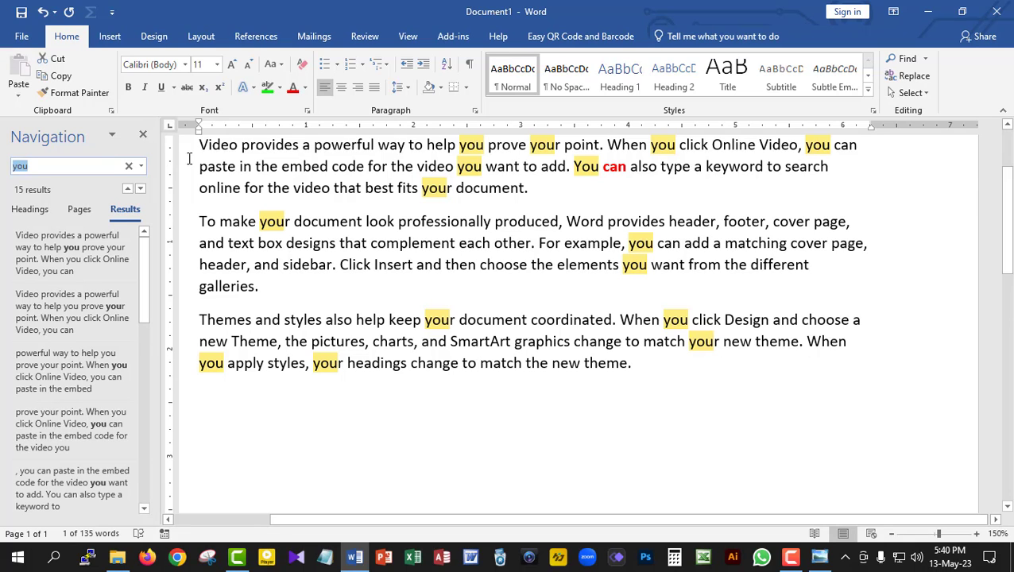
left_click(145, 134)
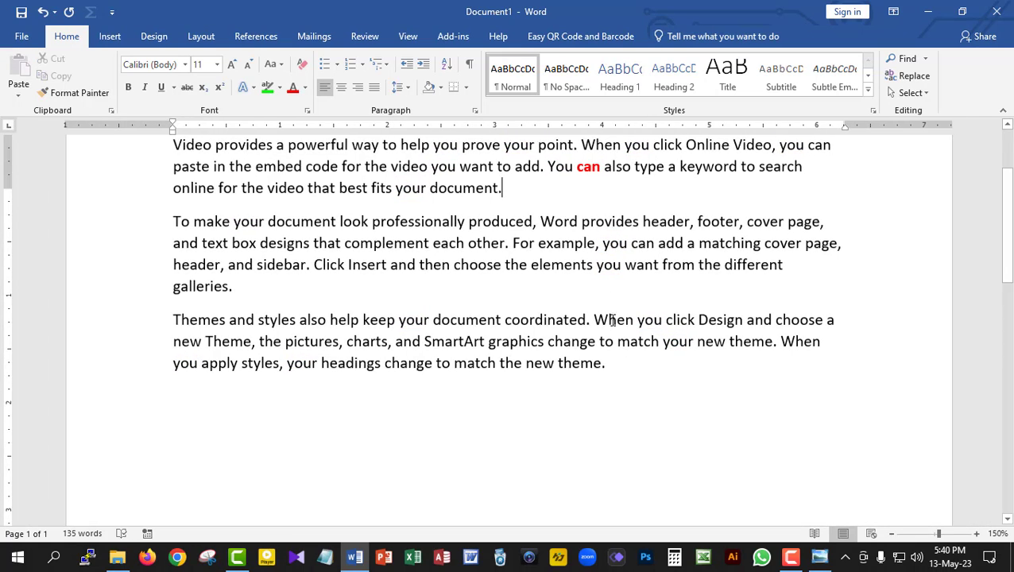
scroll(613, 340, "up", 2)
left_click(501, 295)
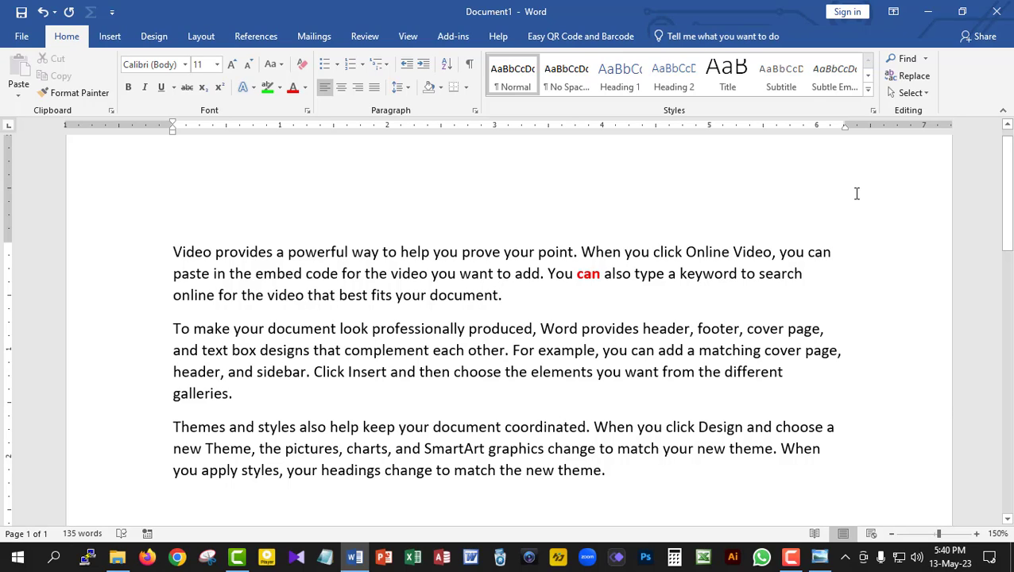
Replace all occurrences of "you" with "me" throughout the document and close the Find and Replace dialog
left_click(904, 76)
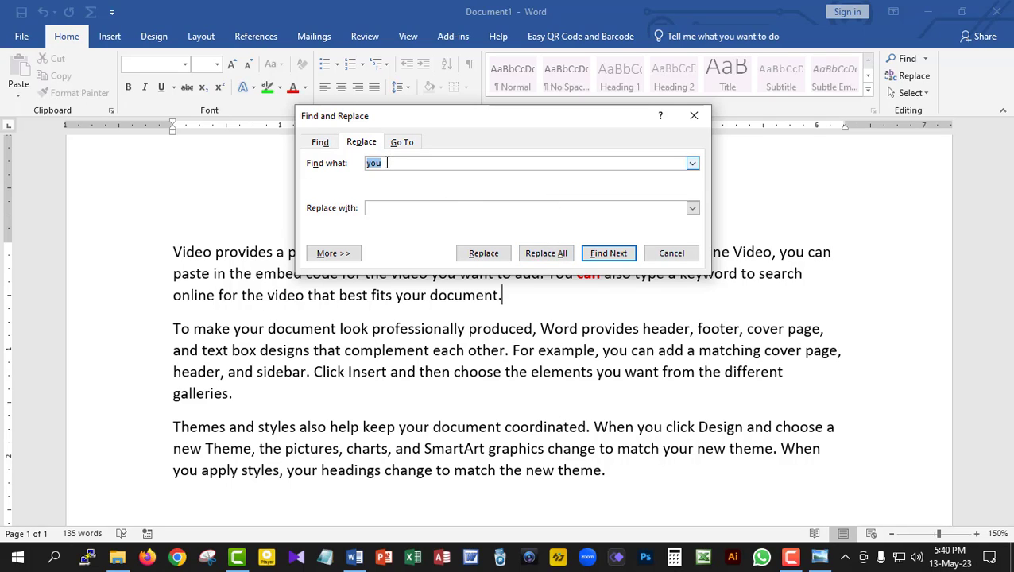
left_click(387, 163)
type("me")
left_click(391, 163)
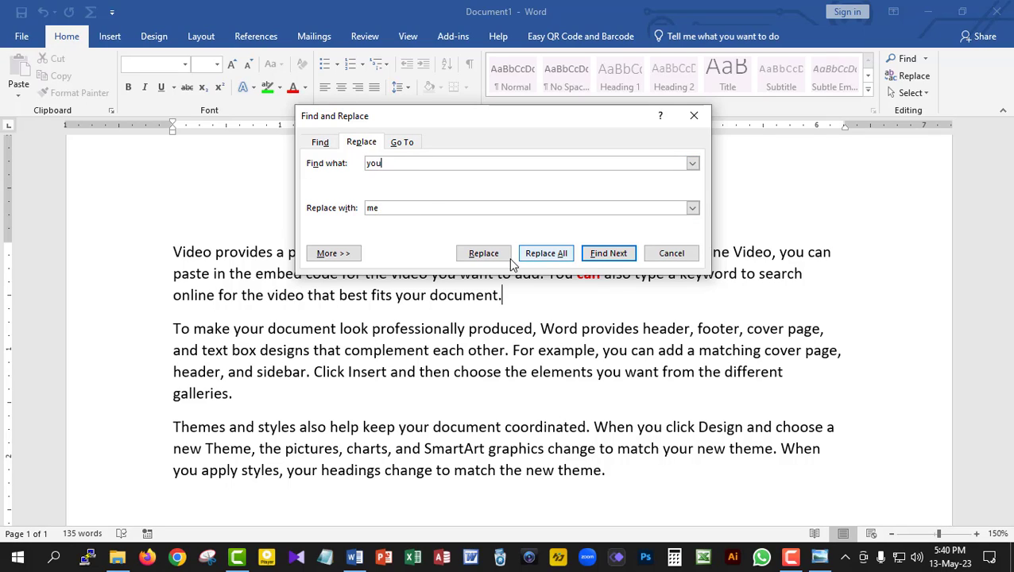
left_click(490, 255)
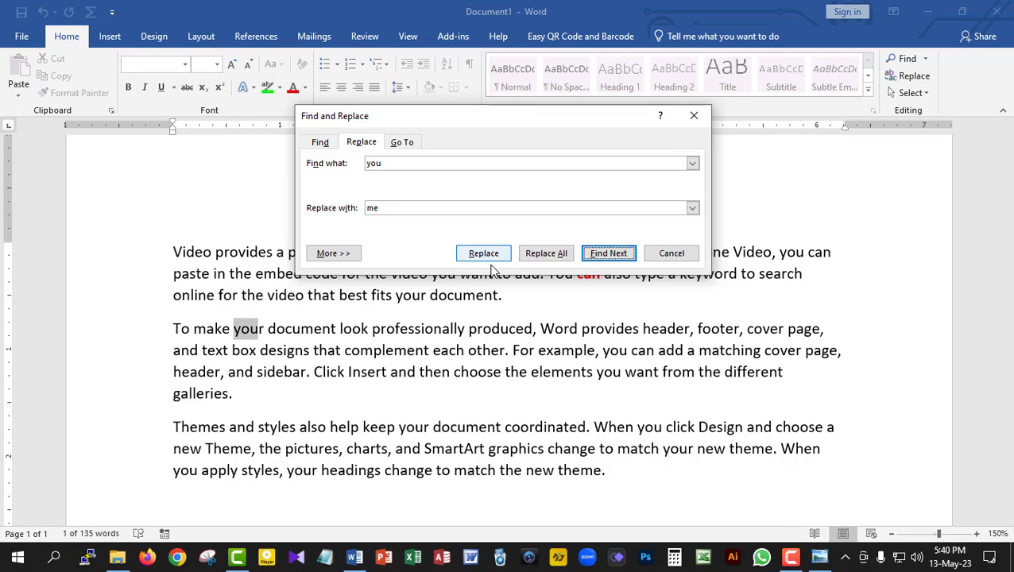
left_click(549, 259)
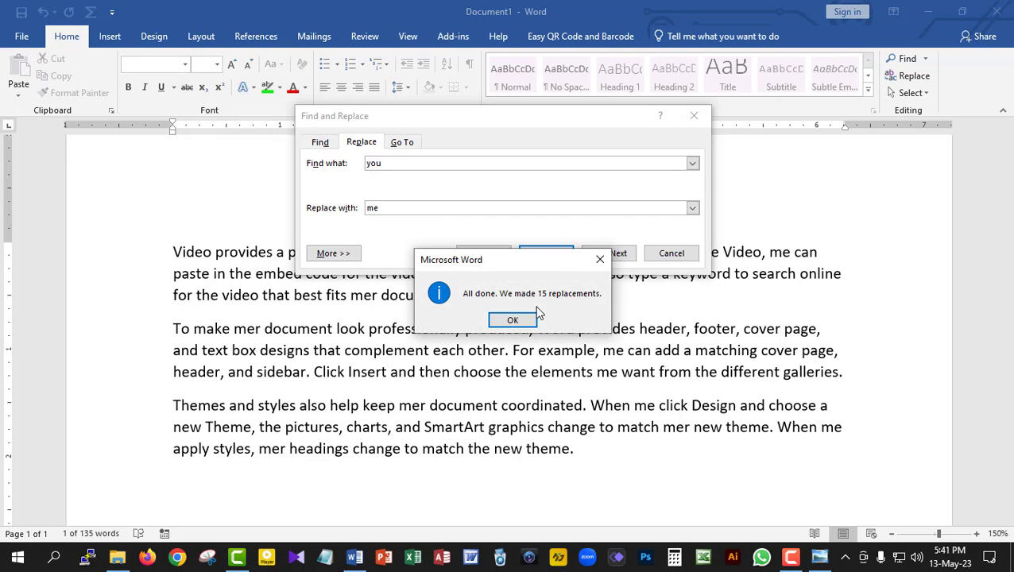
left_click(528, 319)
scroll(536, 307, "down", 2)
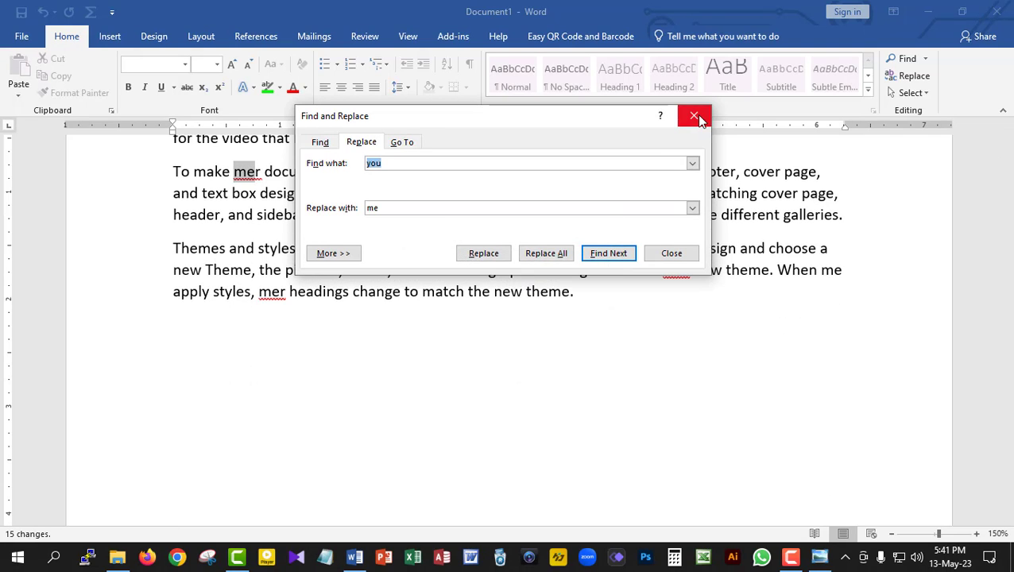
left_click(671, 252)
Examine the replaced text by selecting "Me" before the red "can" and "me" after "Online Video," and deselect both
scroll(504, 326, "up", 1)
scroll(504, 326, "up", 2)
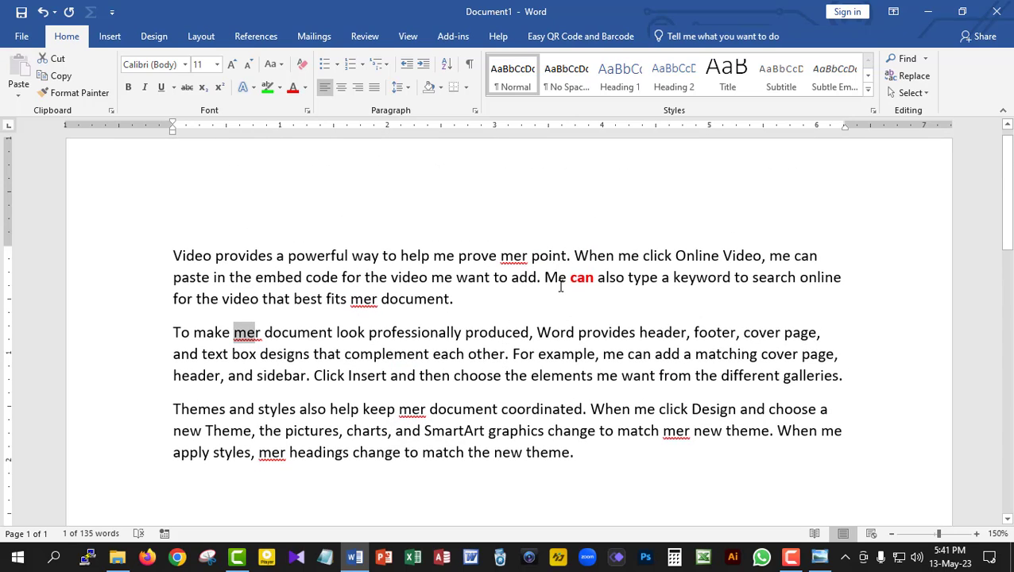
left_click_drag(565, 277, 545, 277)
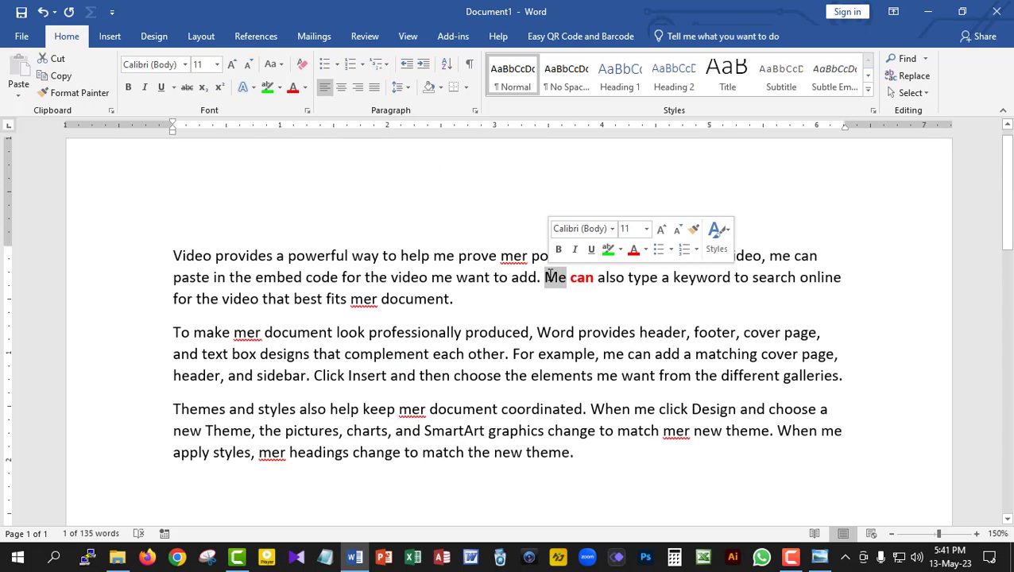
double_click(780, 255, "ctrl")
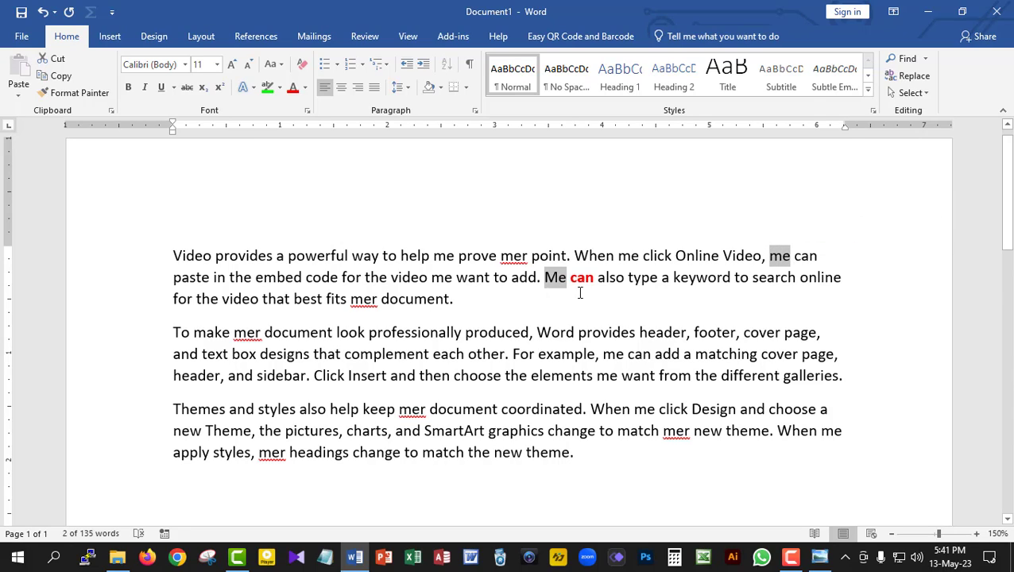
left_click(551, 279)
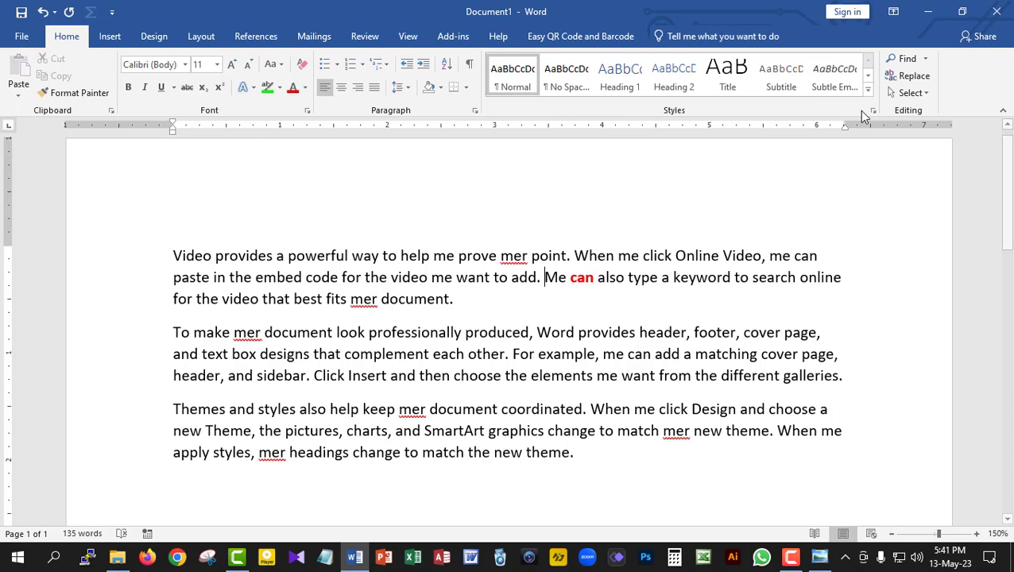
Replace all occurrences of "me" with "he" throughout the document and close the Find and Replace dialog
left_click(909, 77)
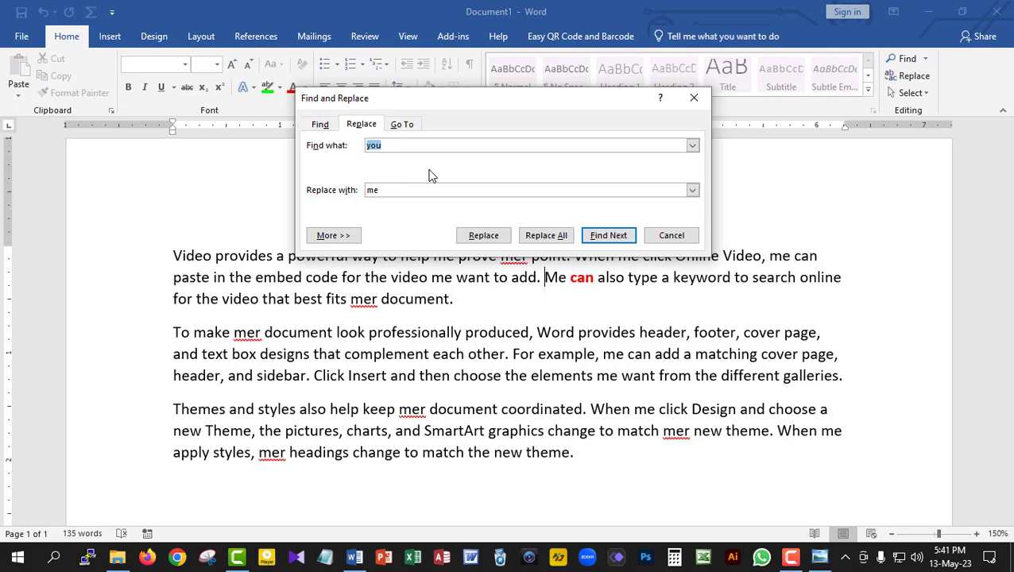
type("me")
double_click(385, 190)
type("he")
left_click(530, 237)
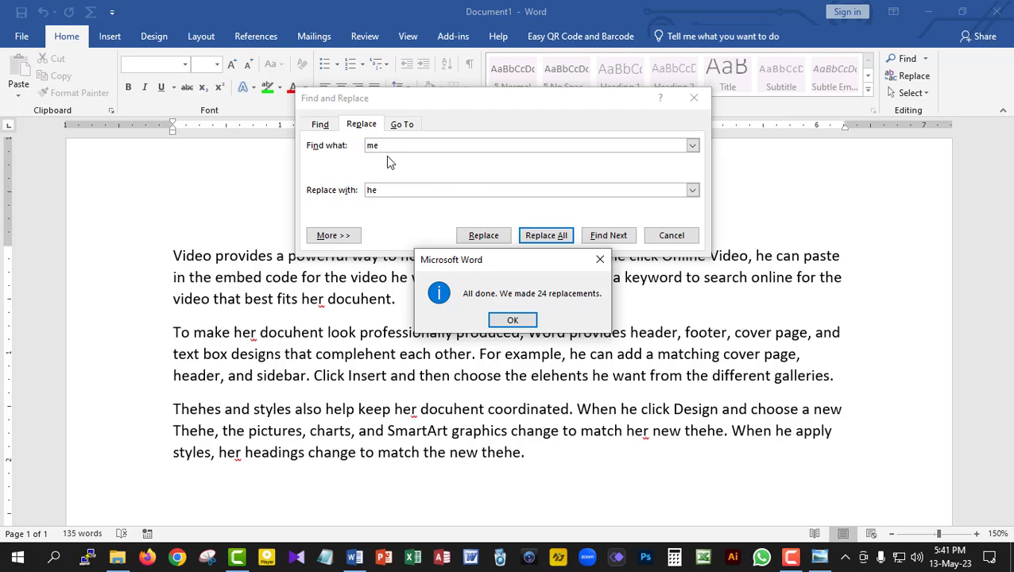
left_click(512, 320)
left_click(671, 235)
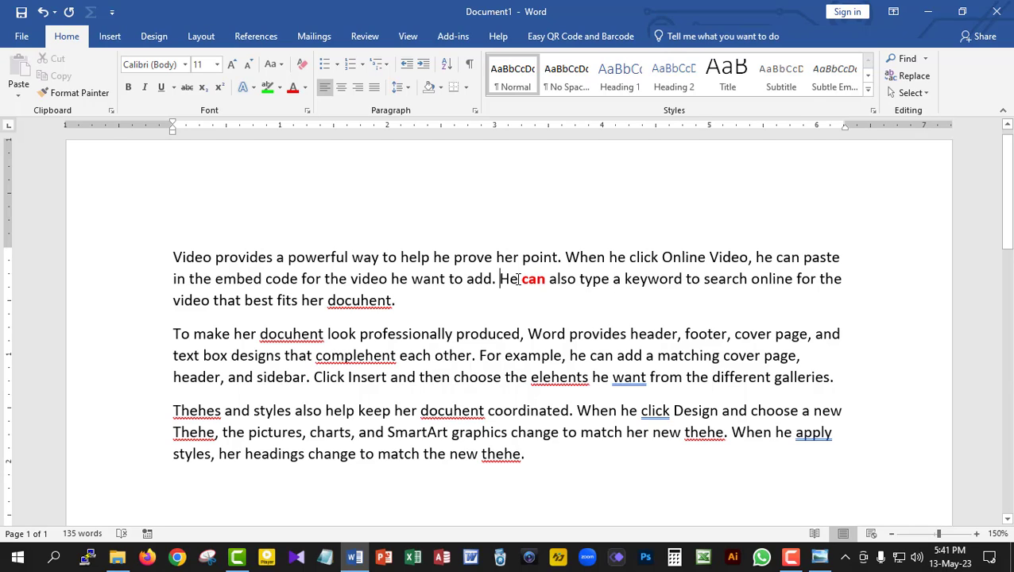
Examine the replaced text by selecting "He" before the red "can" and "he" after "Online Video," and deselect both
left_click_drag(518, 279, 500, 279)
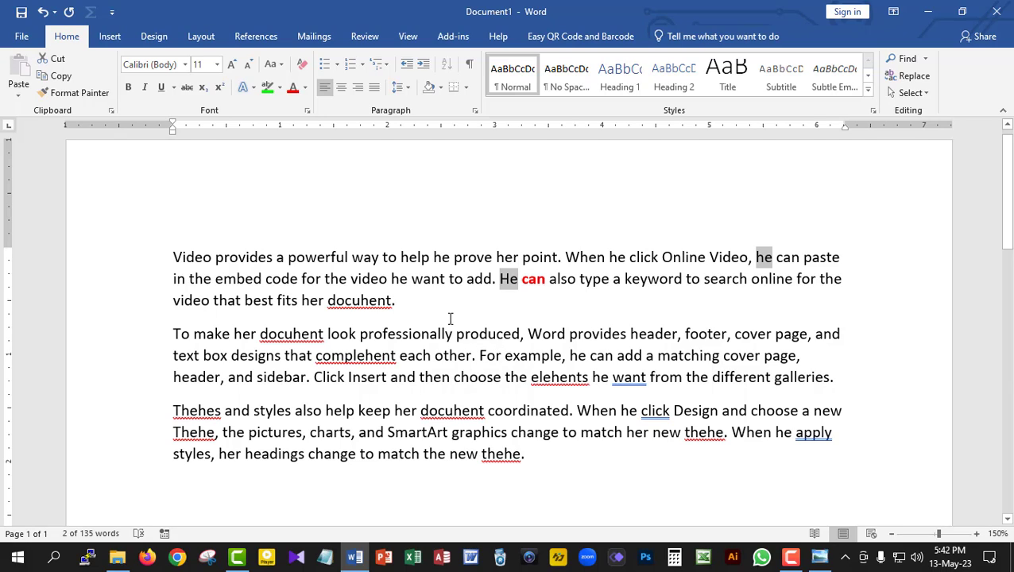
left_click(416, 305)
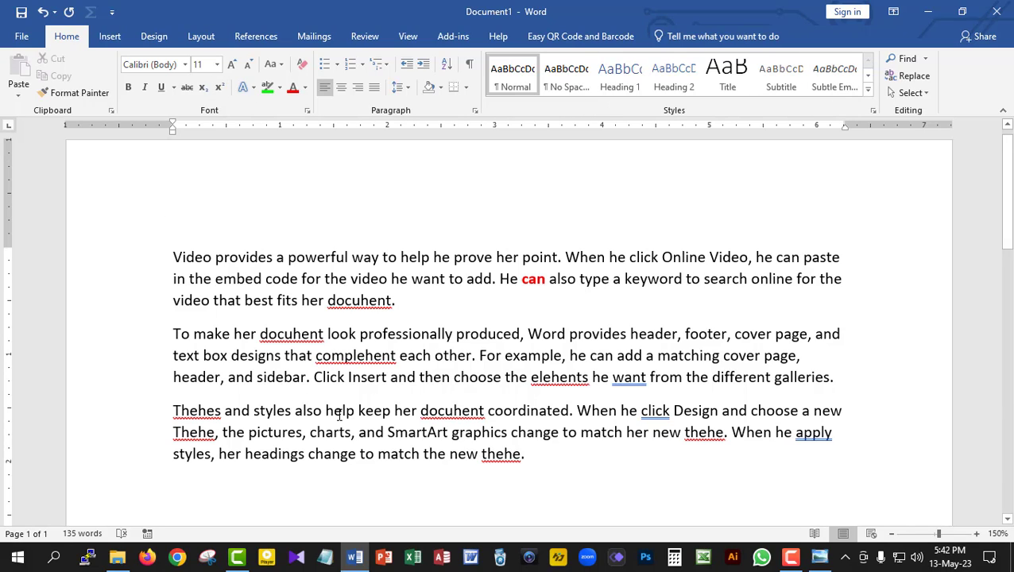
scroll(389, 354, "down", 2)
scroll(381, 357, "up", 2)
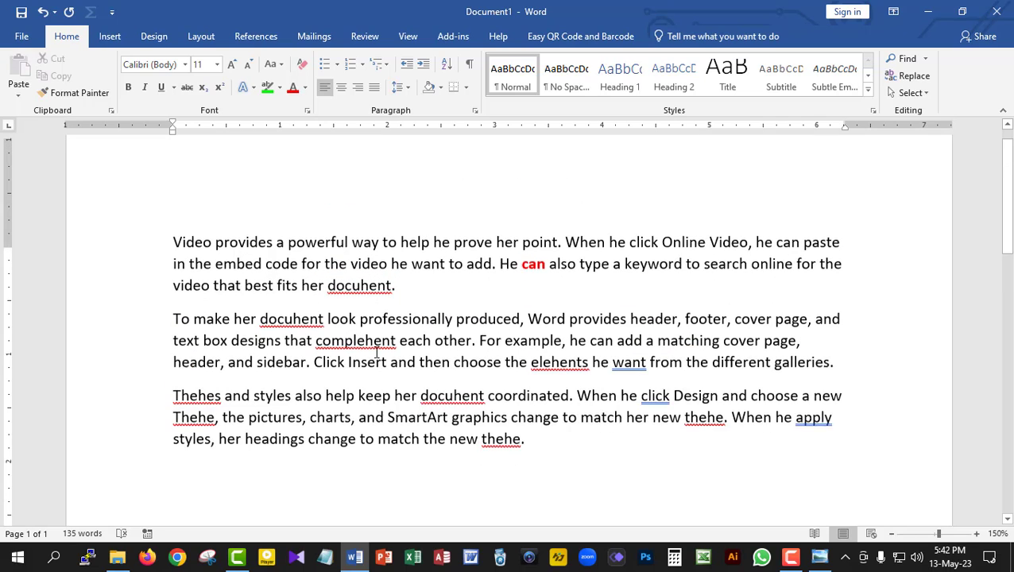
scroll(374, 361, "down", 1)
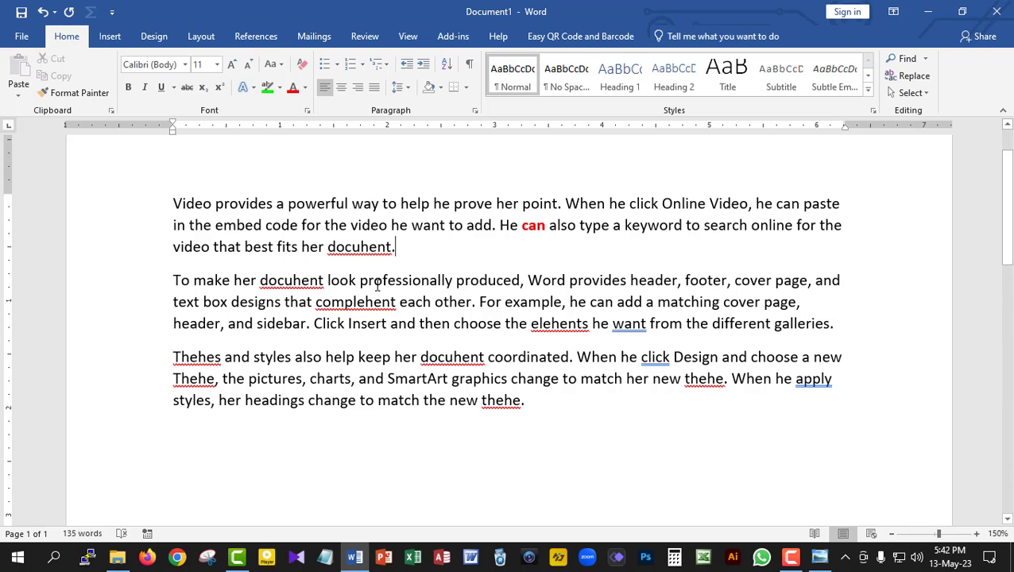
View the Save and Save As commands in the backstage view, and return to the end of the document text
left_click(23, 40)
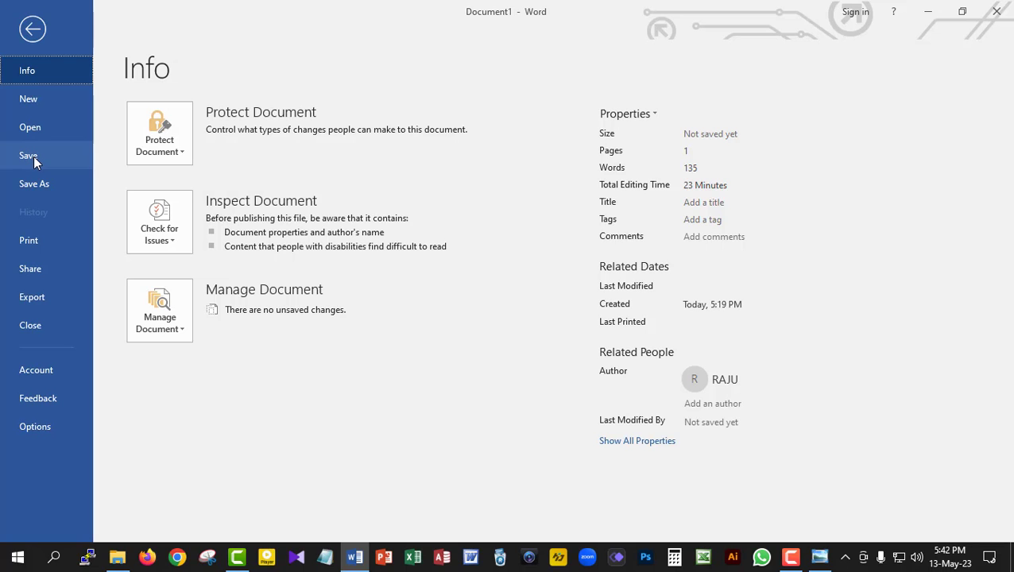
left_click(32, 29)
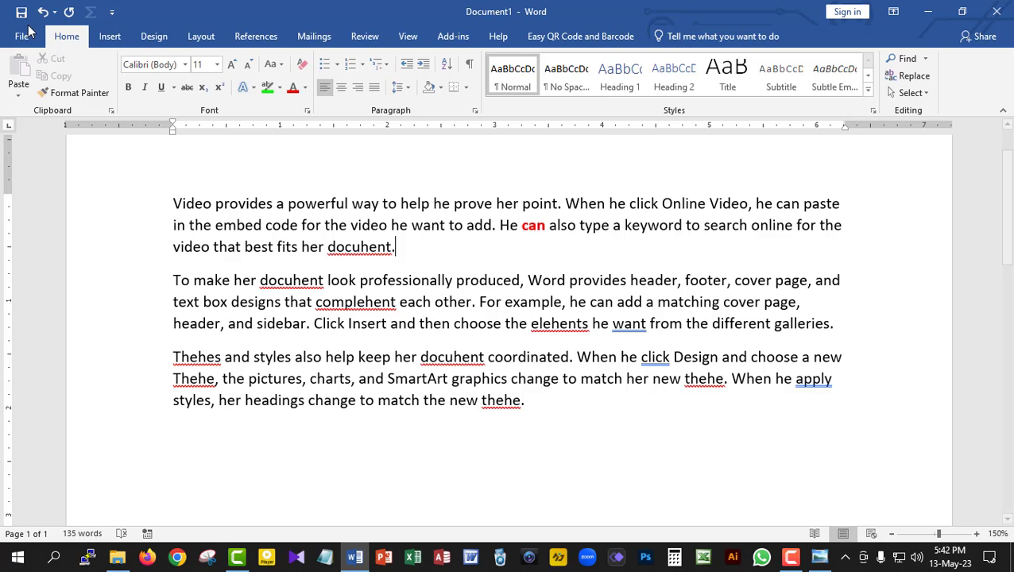
left_click(531, 397)
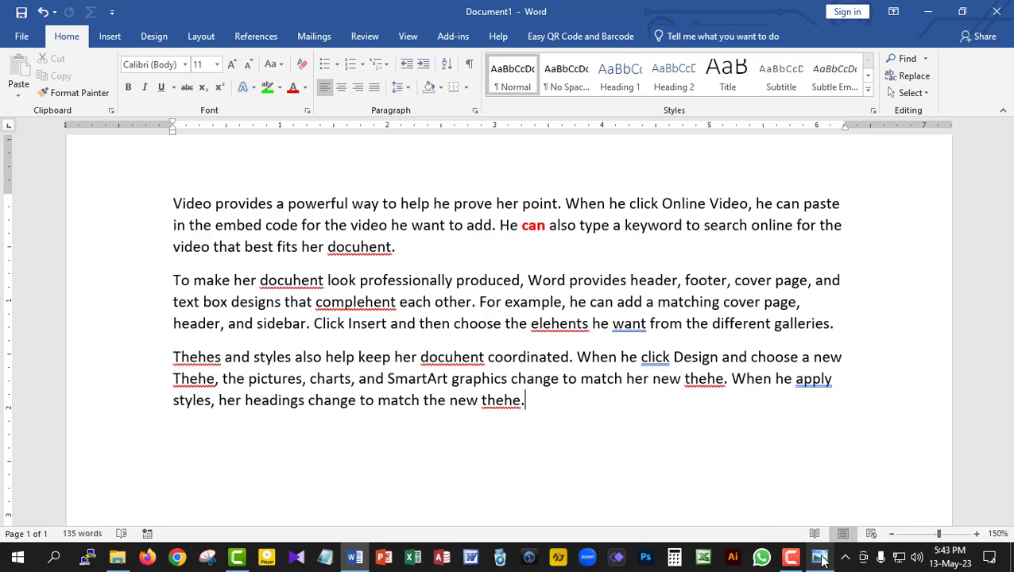
Save the new document to the Desktop as a Word Document named ABC
left_click(21, 13)
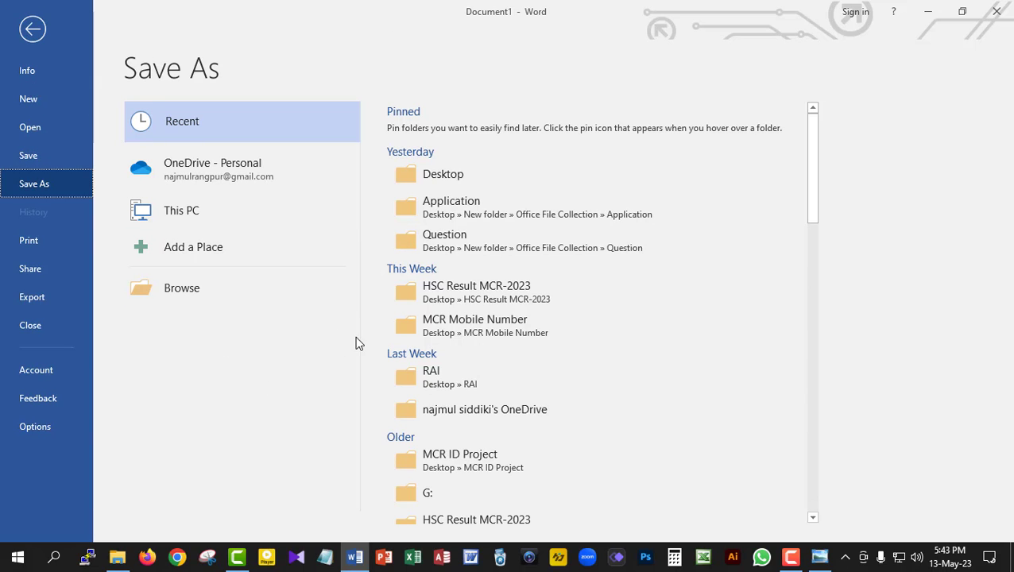
left_click(446, 175)
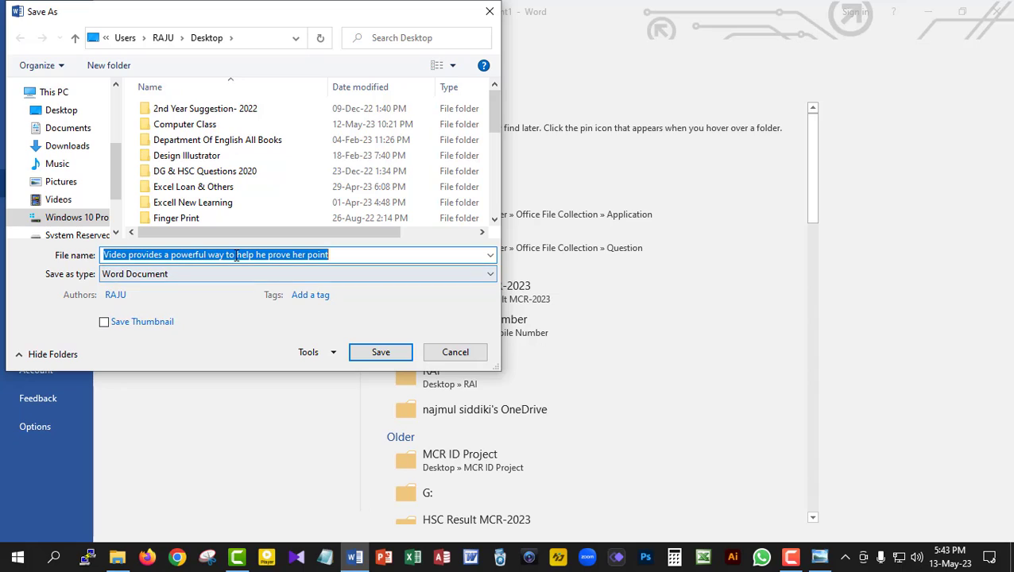
type("A")
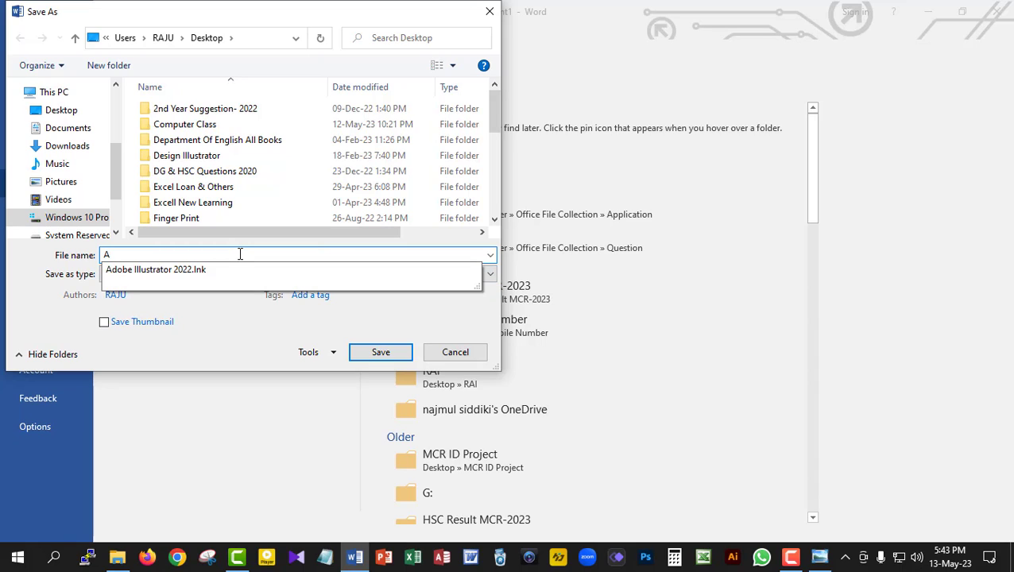
type("BC")
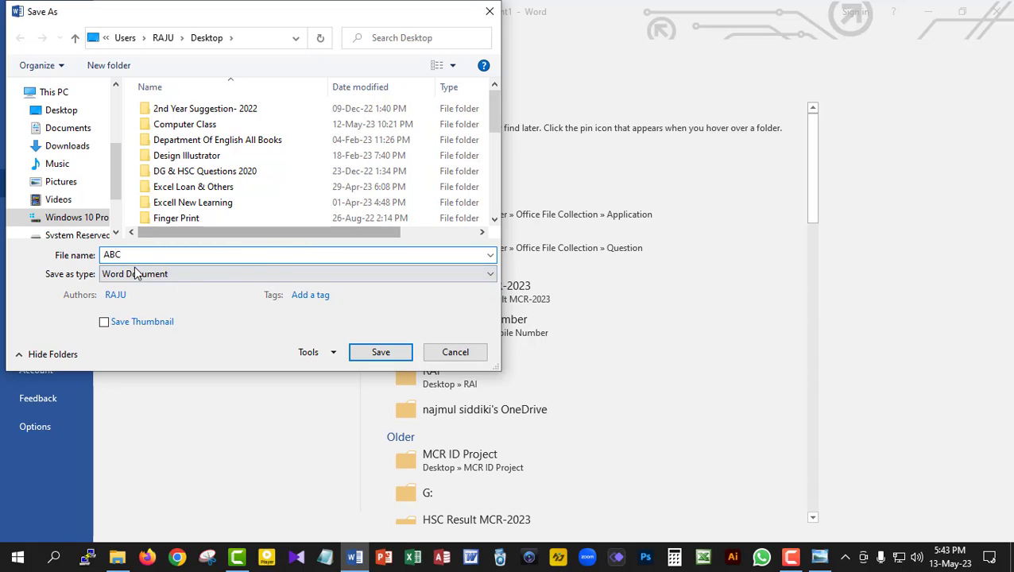
left_click(68, 112)
left_click(386, 355)
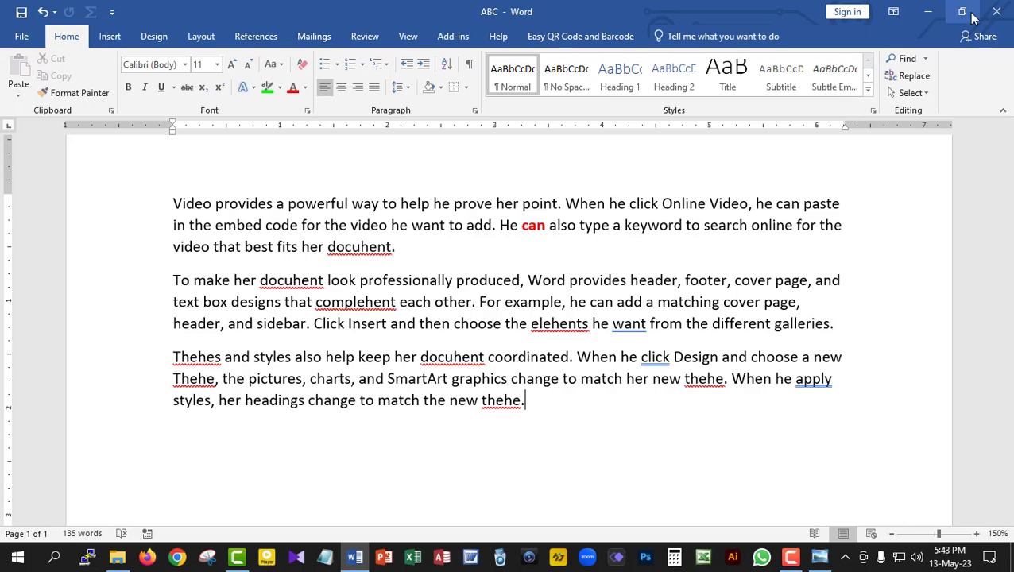
Close the saved document, minimise the photo viewer and Computer Class folder windows, and reopen ABC from the desktop
left_click(999, 11)
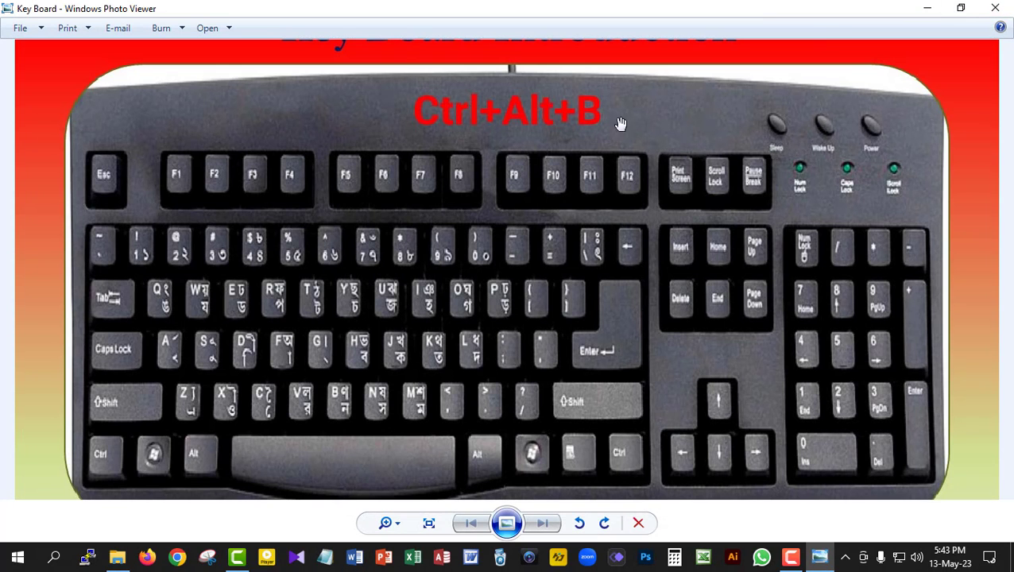
left_click(928, 9)
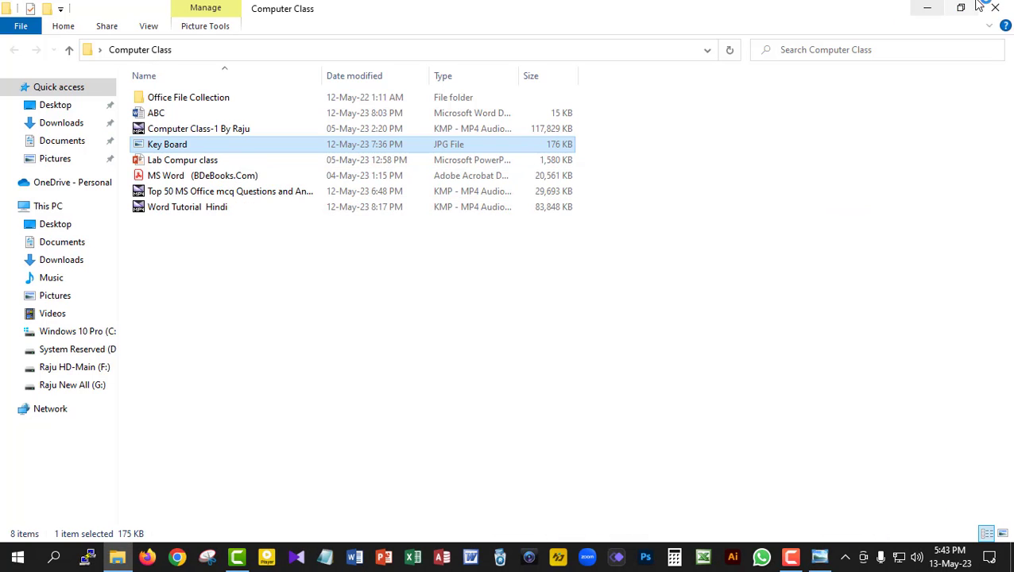
left_click(923, 9)
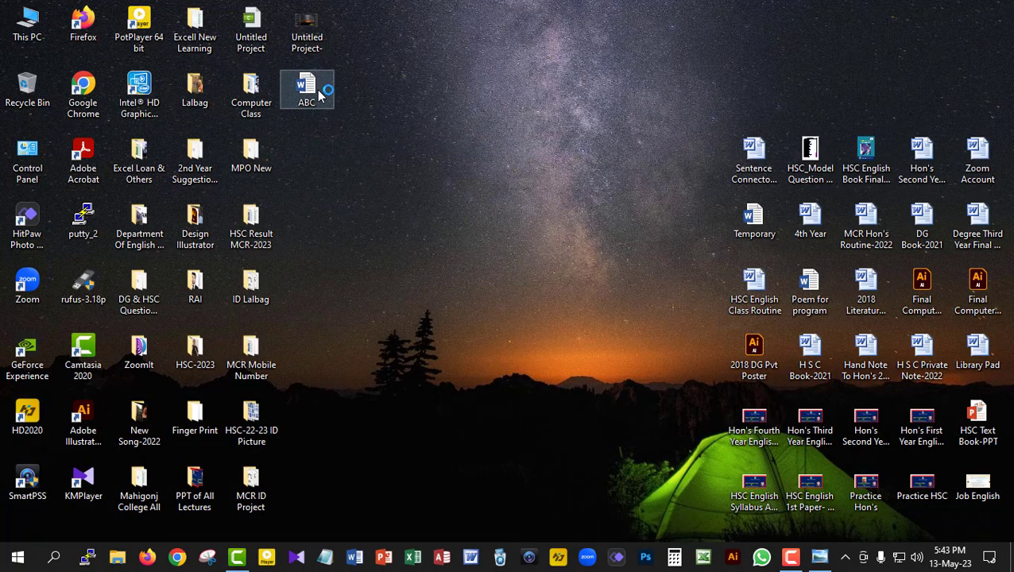
double_click(316, 94)
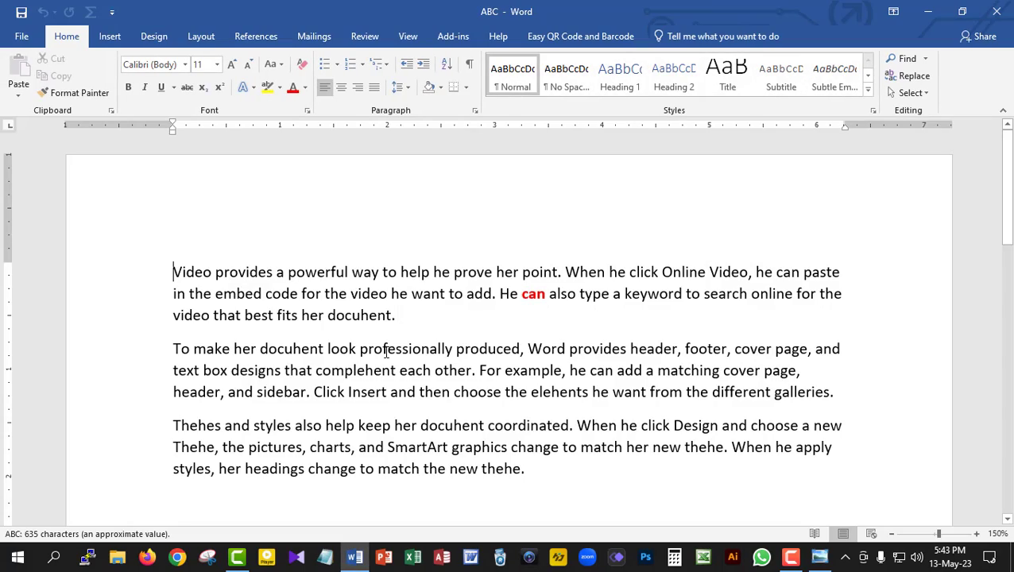
Copy the second and third paragraphs and paste them on a new line at the end of the document
scroll(393, 352, "down", 3)
scroll(403, 358, "up", 3)
left_click_drag(527, 418, 174, 297)
key("ctrl+c")
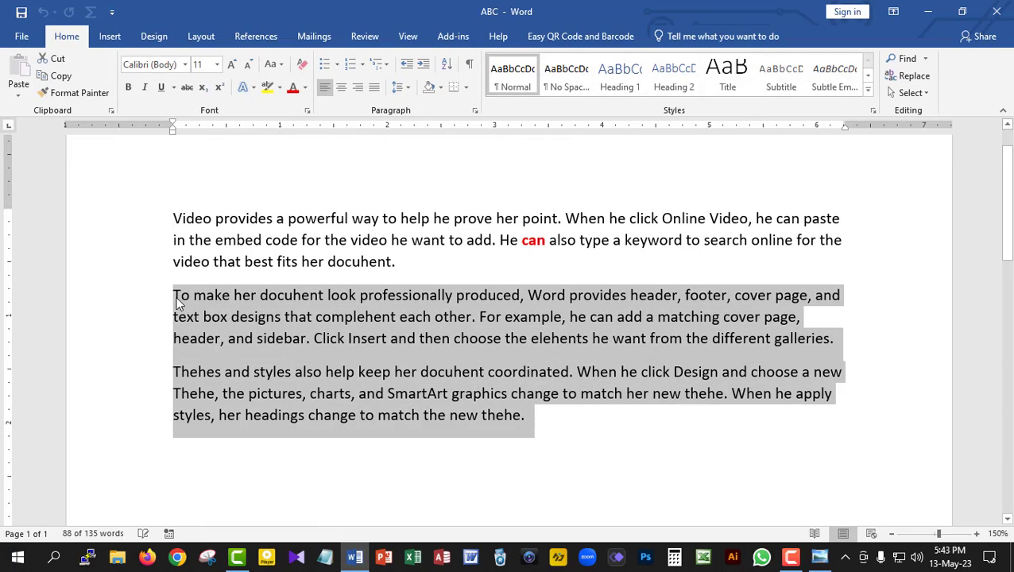
left_click(538, 416)
key("Return")
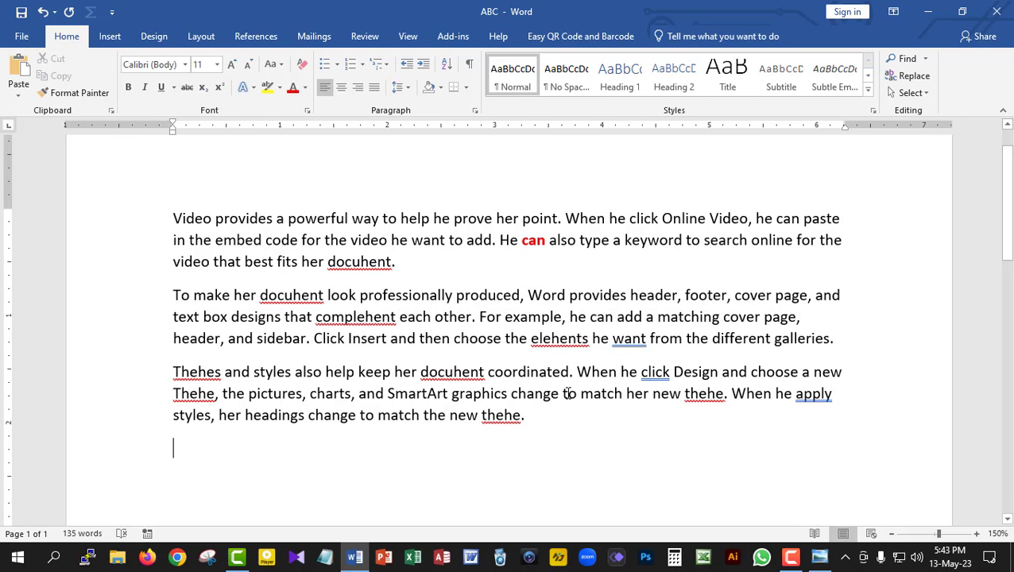
key("ctrl+v")
Look over the extended document and save its changes to the existing ABC file
scroll(501, 376, "up", 3)
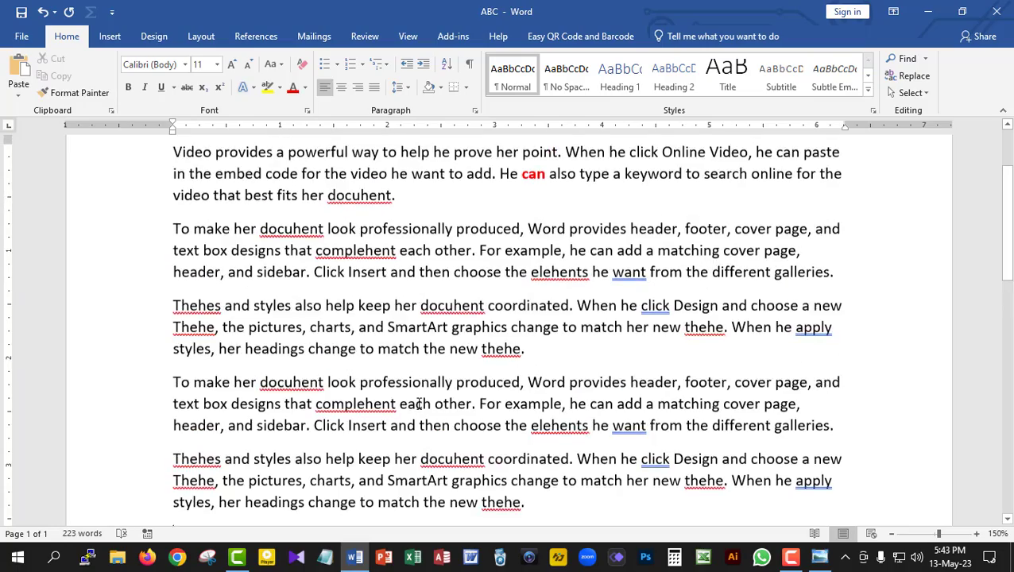
scroll(445, 382, "down", 3)
scroll(390, 392, "up", 3)
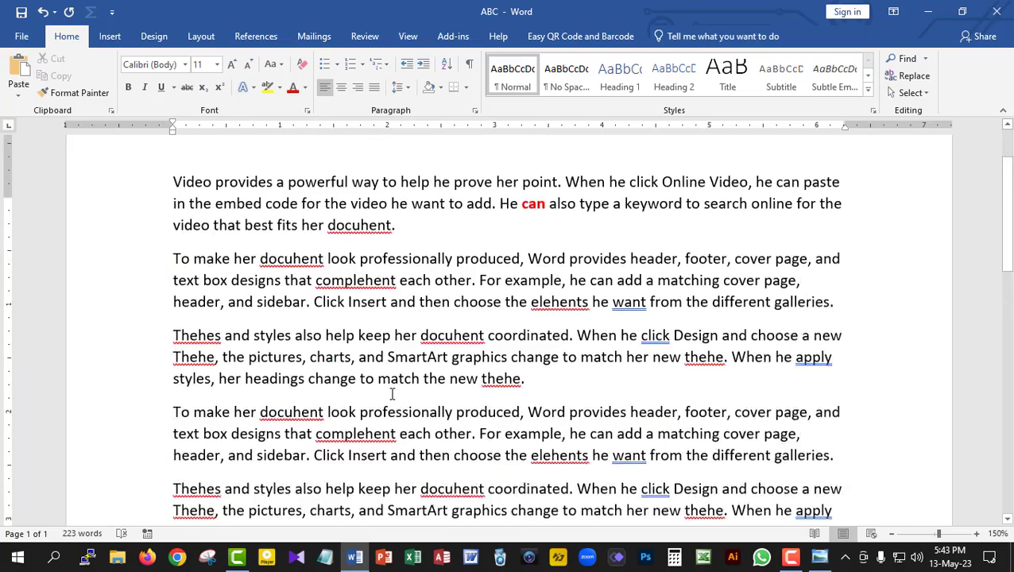
scroll(399, 358, "down", 2)
scroll(401, 356, "down", 2)
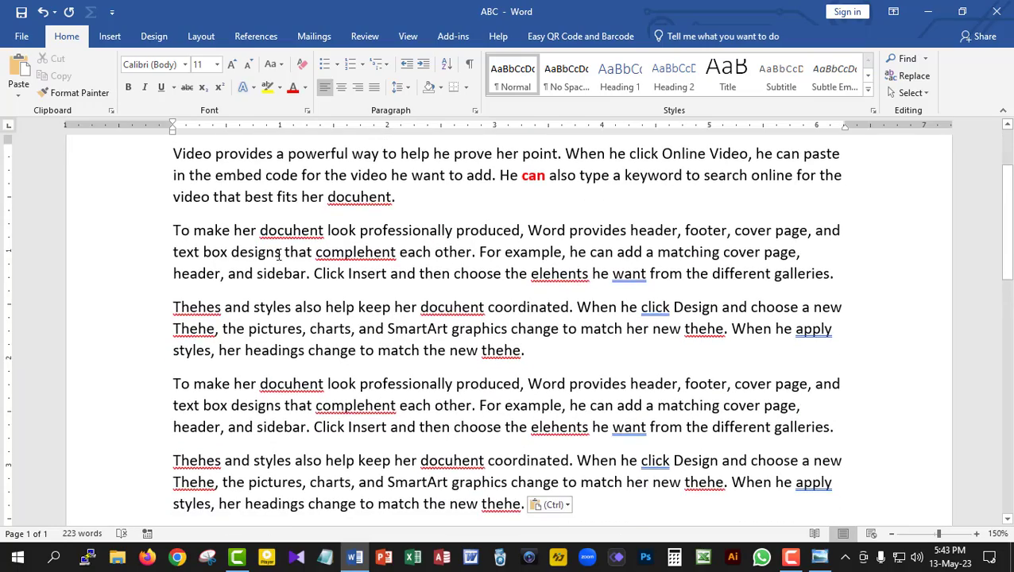
left_click(22, 13)
scroll(430, 322, "up", 1)
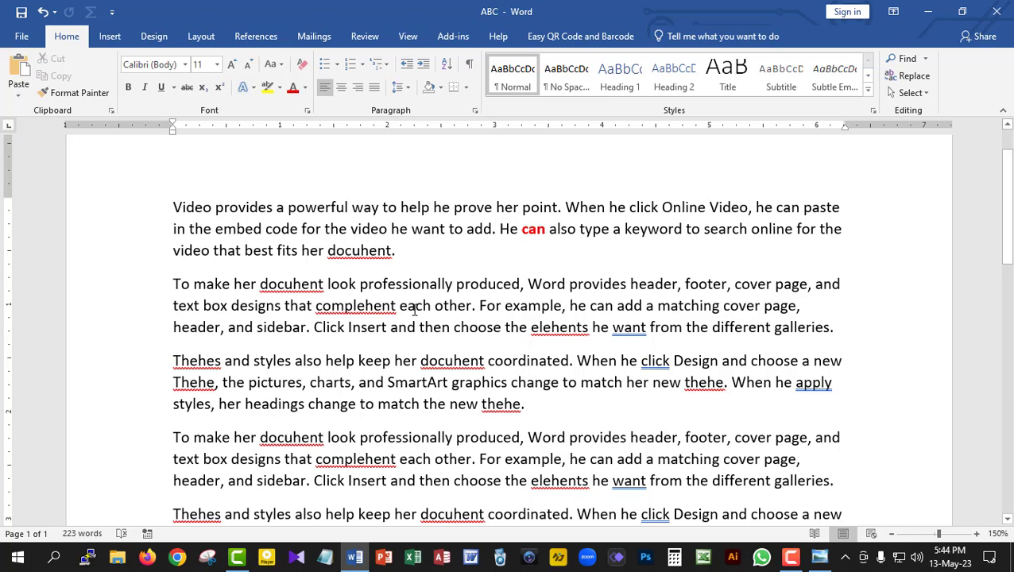
scroll(406, 280, "down", 2)
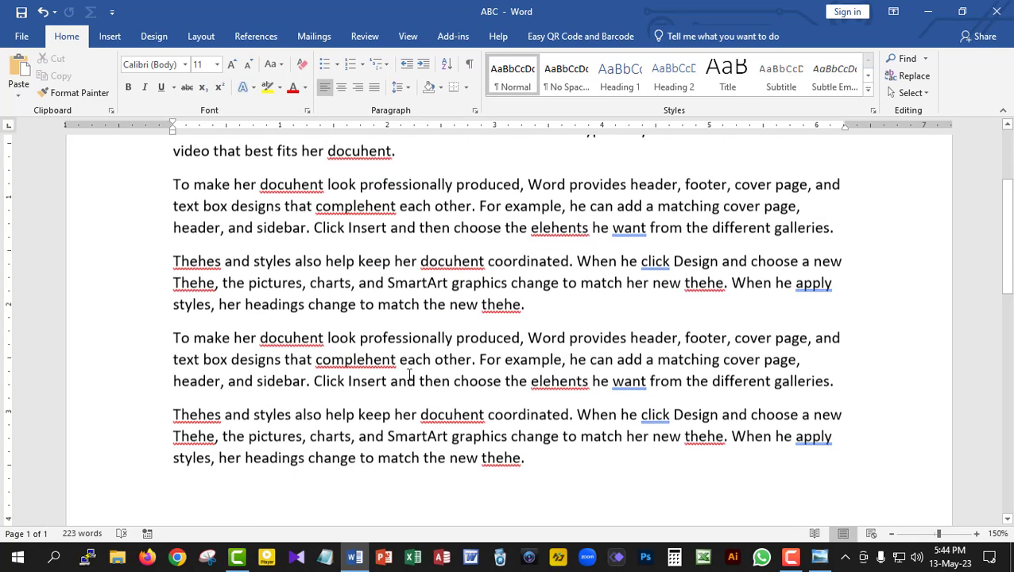
scroll(326, 330, "up", 2)
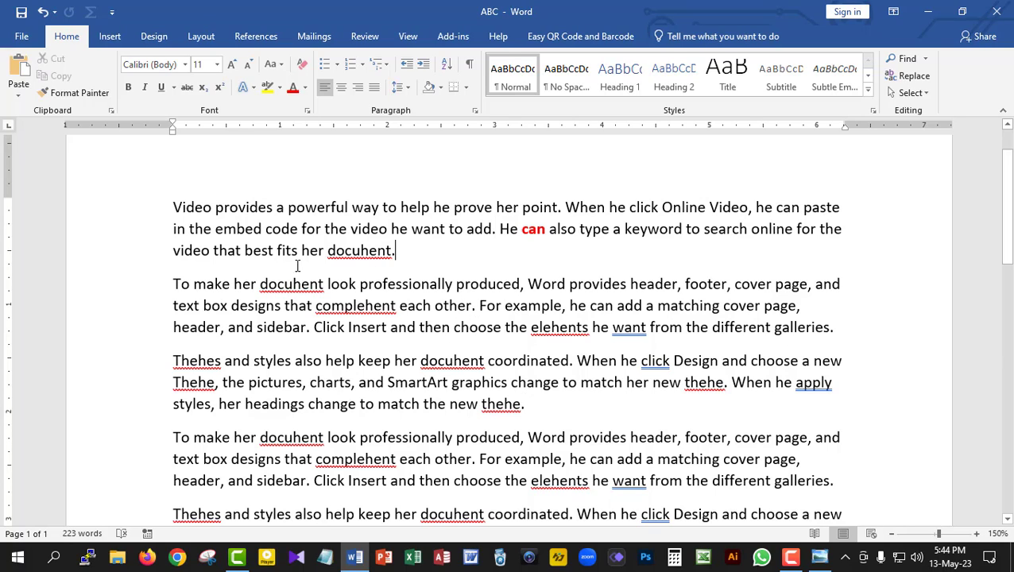
Examine the Save As location and file type options for ABC on the Desktop, and cancel without saving a copy
left_click(23, 37)
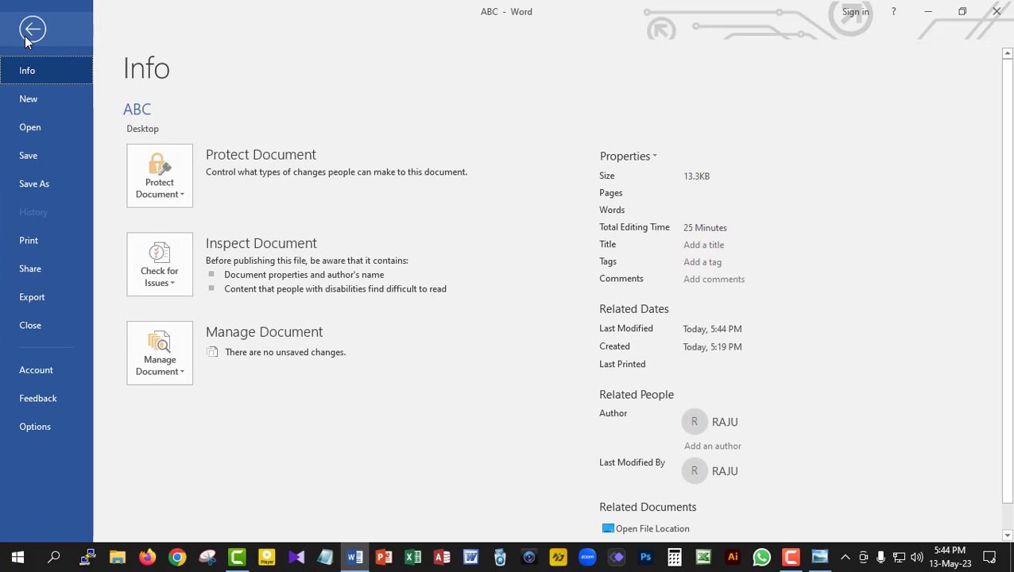
left_click(30, 30)
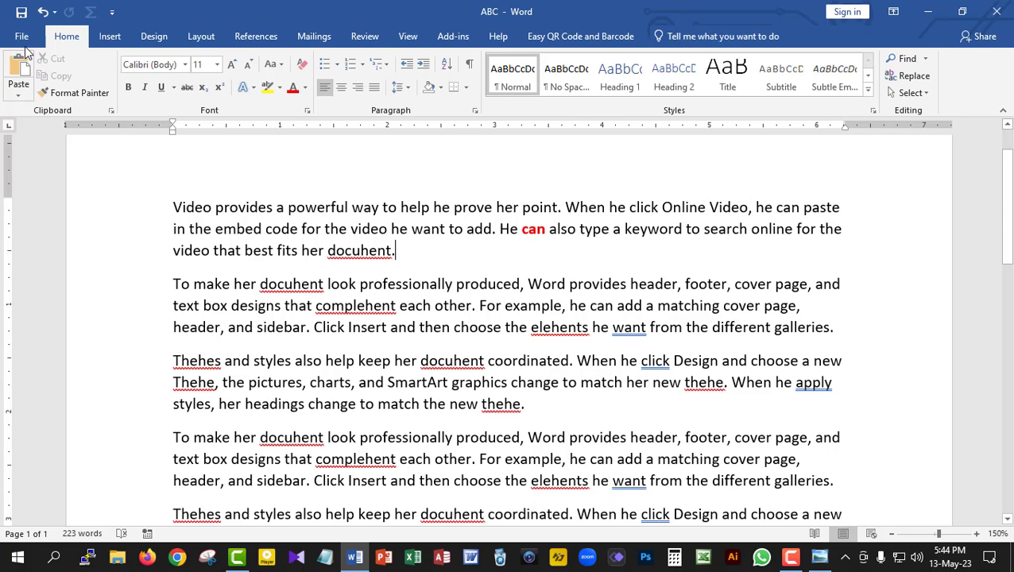
left_click(23, 37)
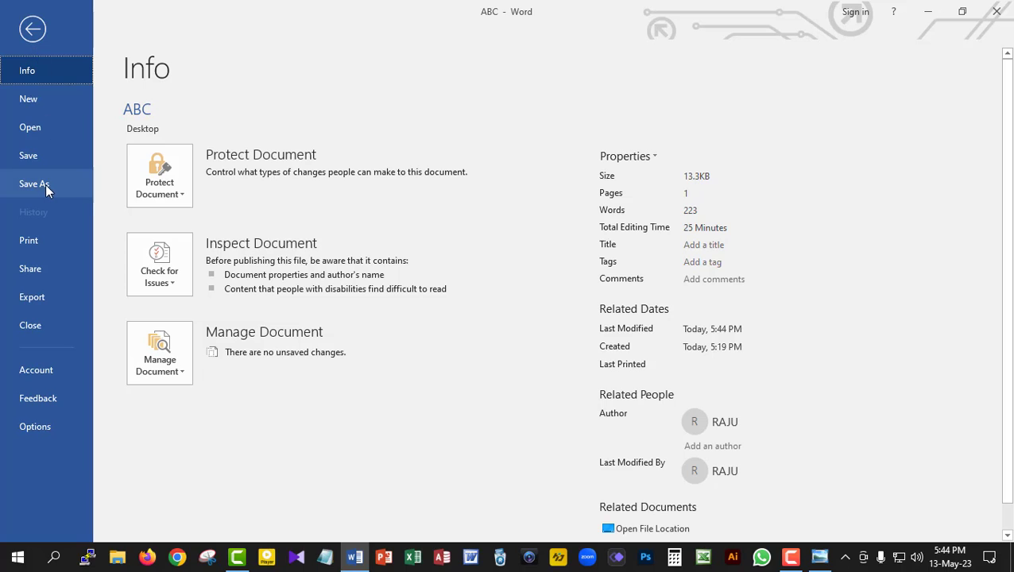
left_click(44, 184)
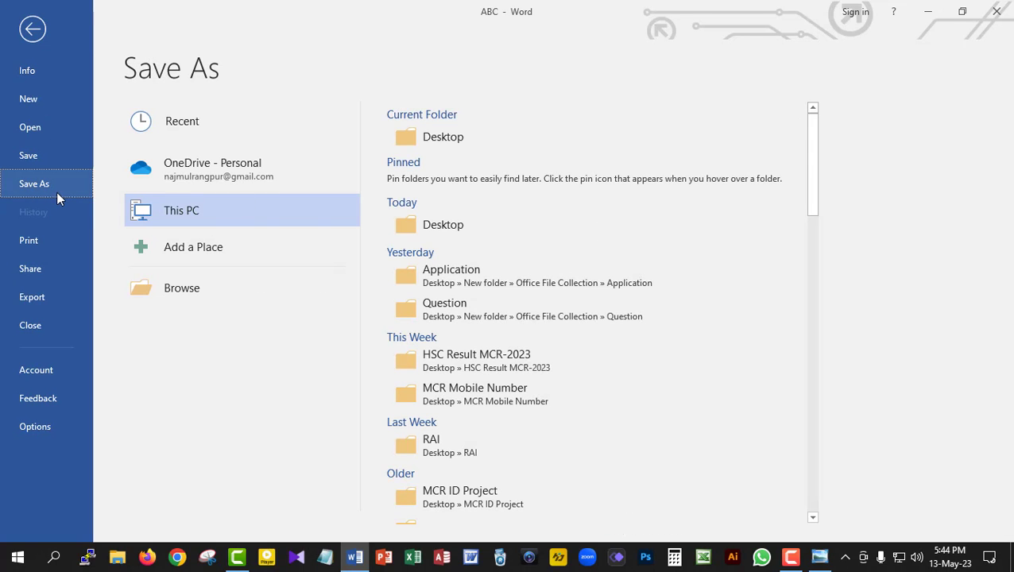
left_click(398, 140)
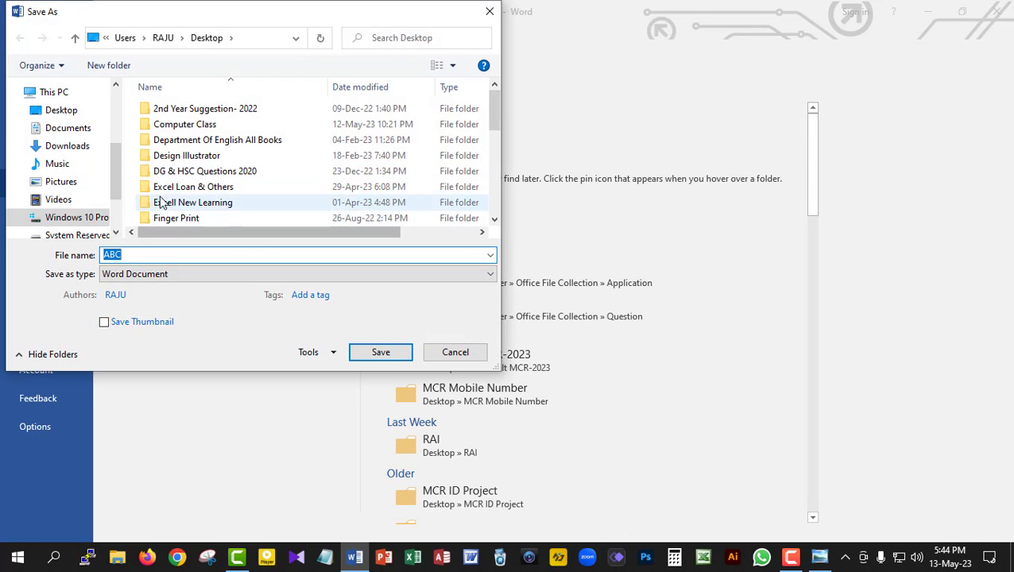
left_click(65, 110)
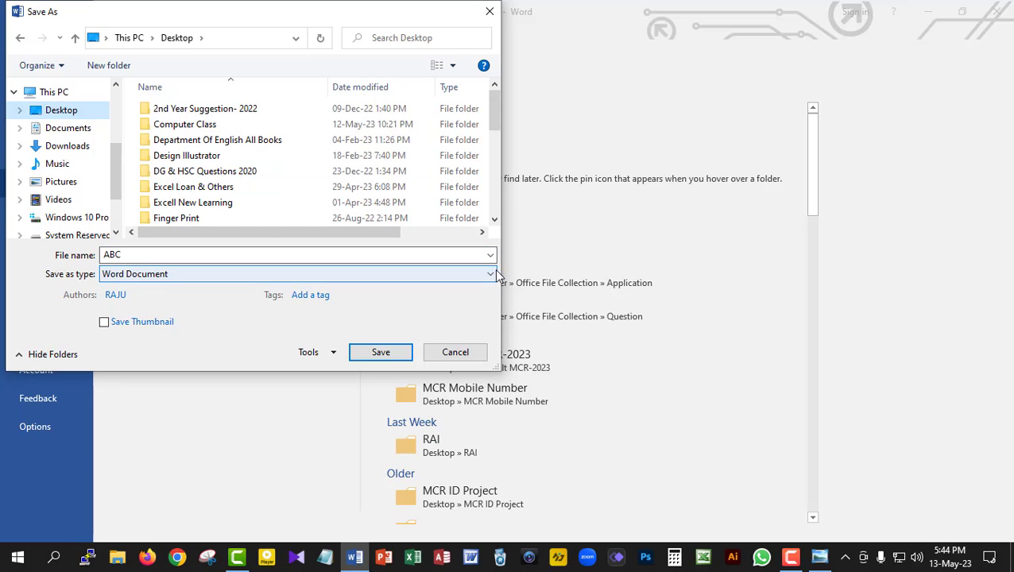
left_click(216, 278)
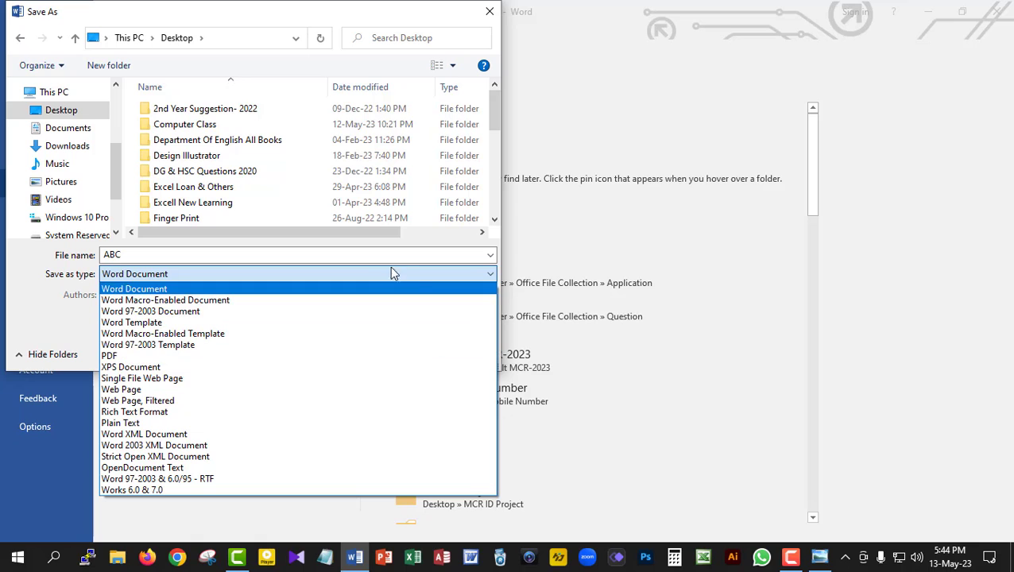
left_click(429, 274)
left_click(490, 11)
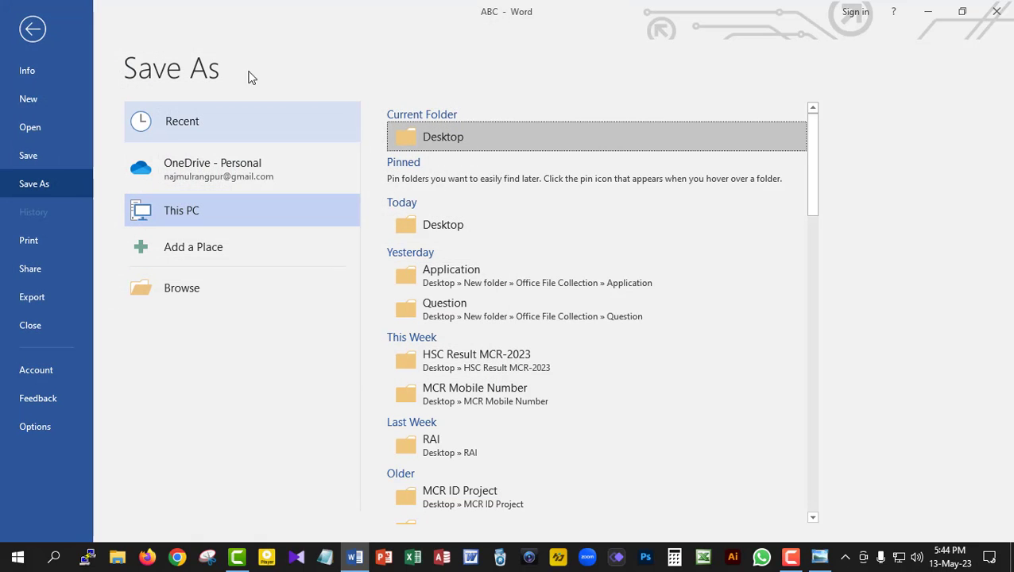
left_click(33, 29)
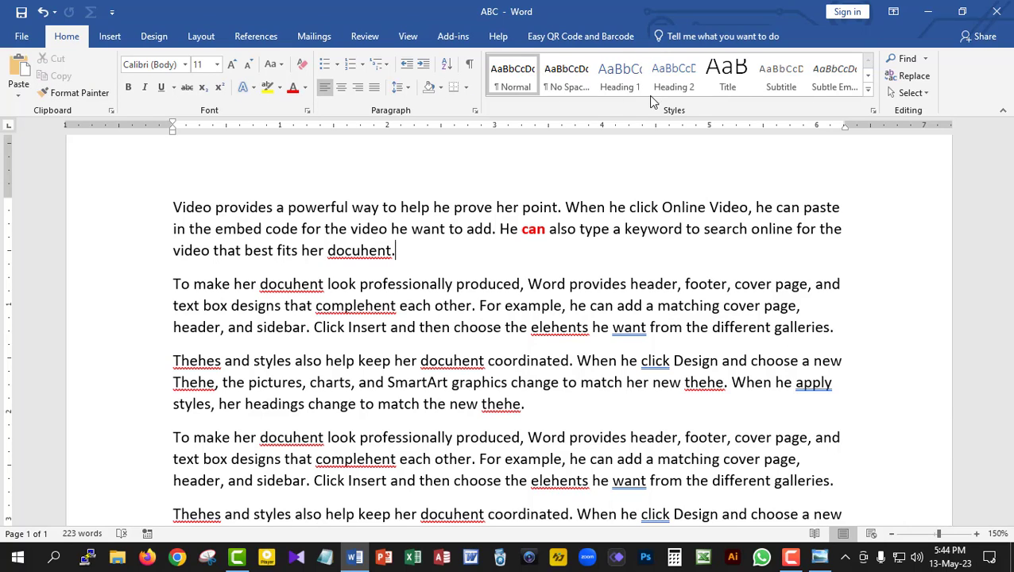
left_click(109, 36)
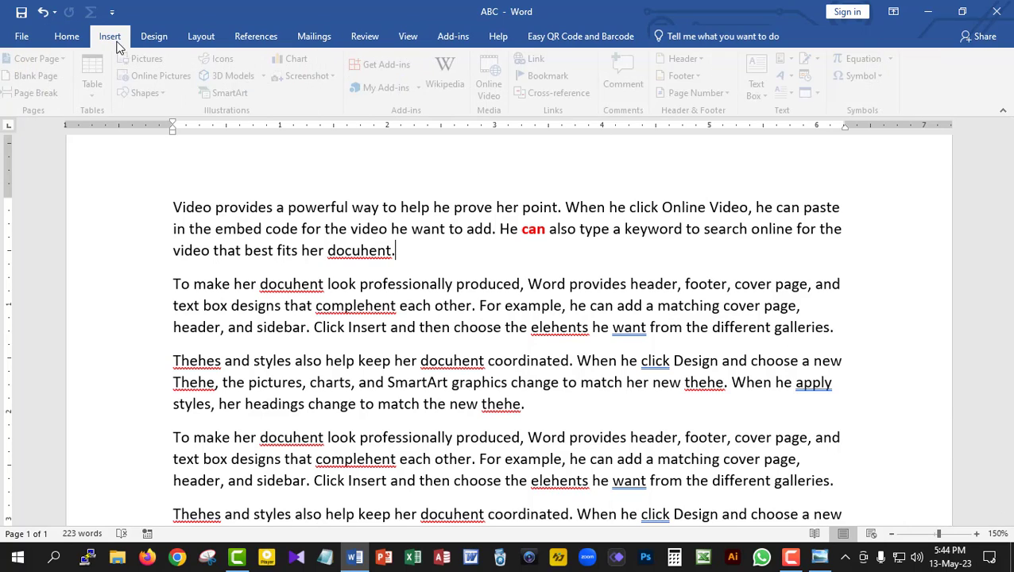
left_click(204, 38)
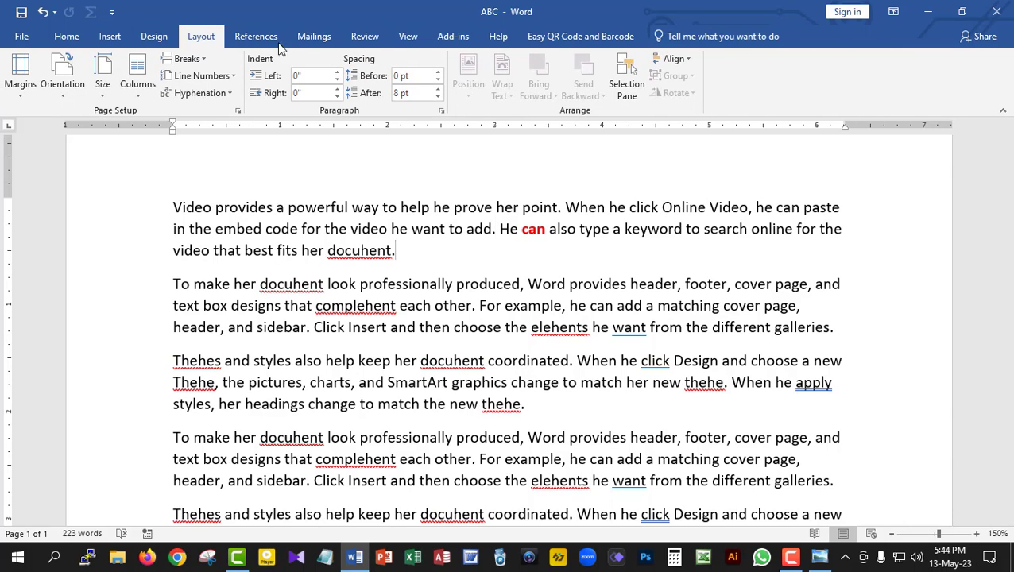
left_click(315, 37)
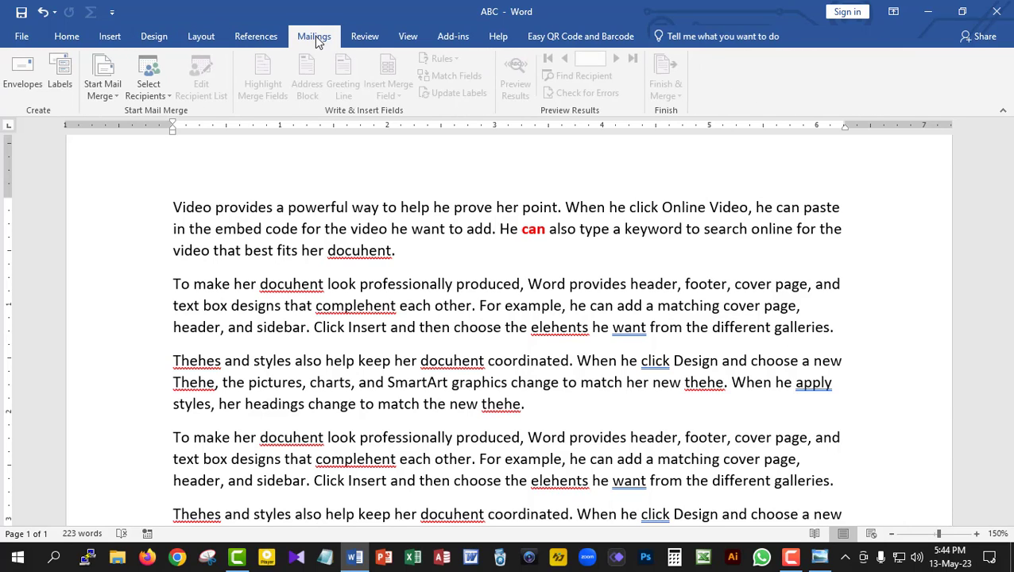
left_click(67, 36)
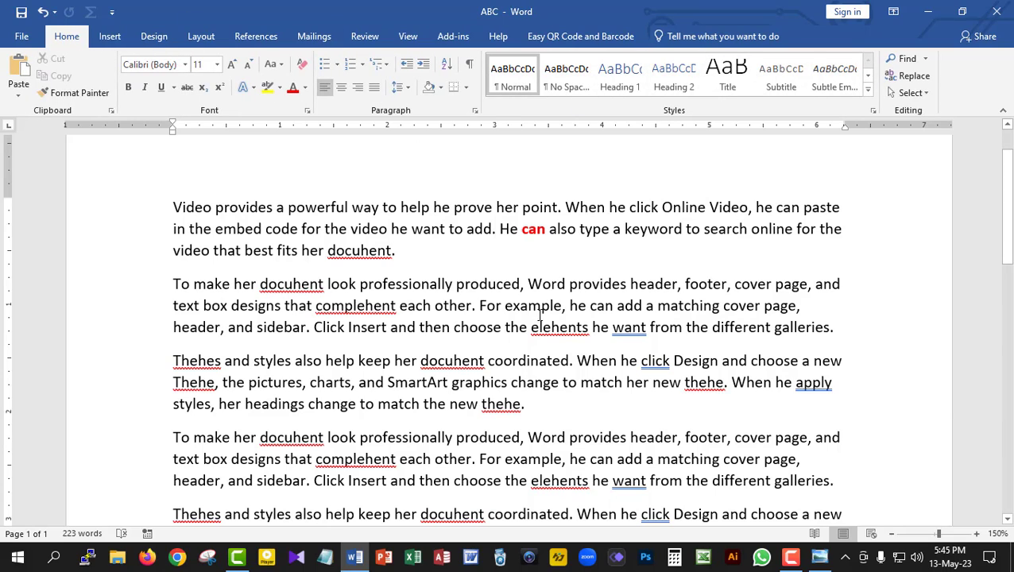
Minimise the ABC document window to return to the desktop
left_click(927, 11)
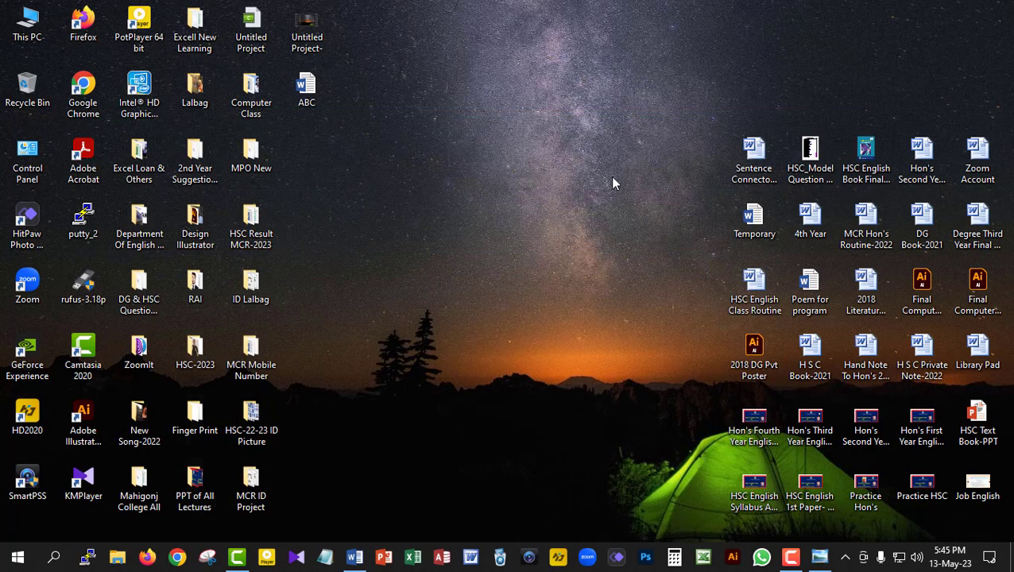
left_click(820, 556)
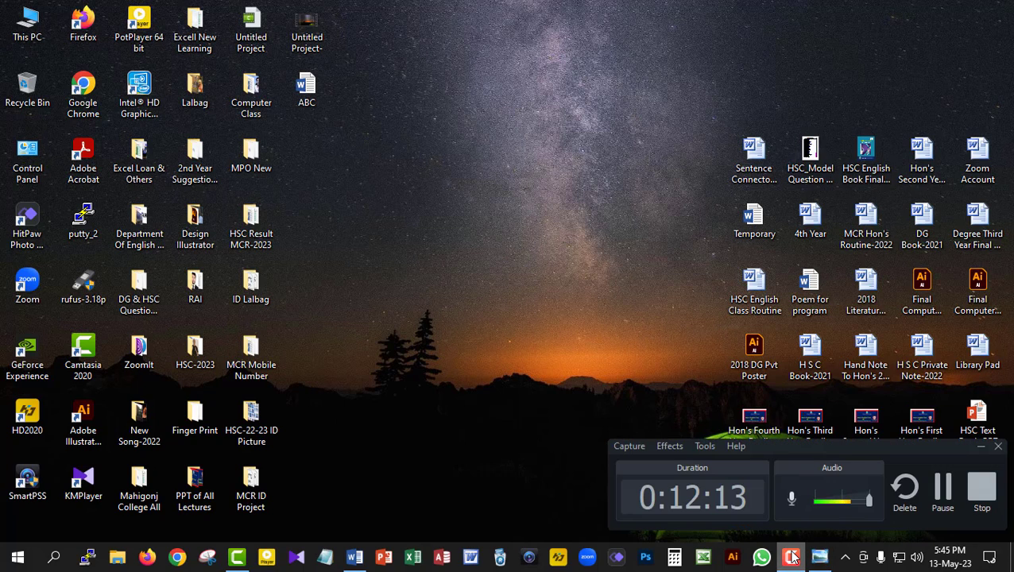